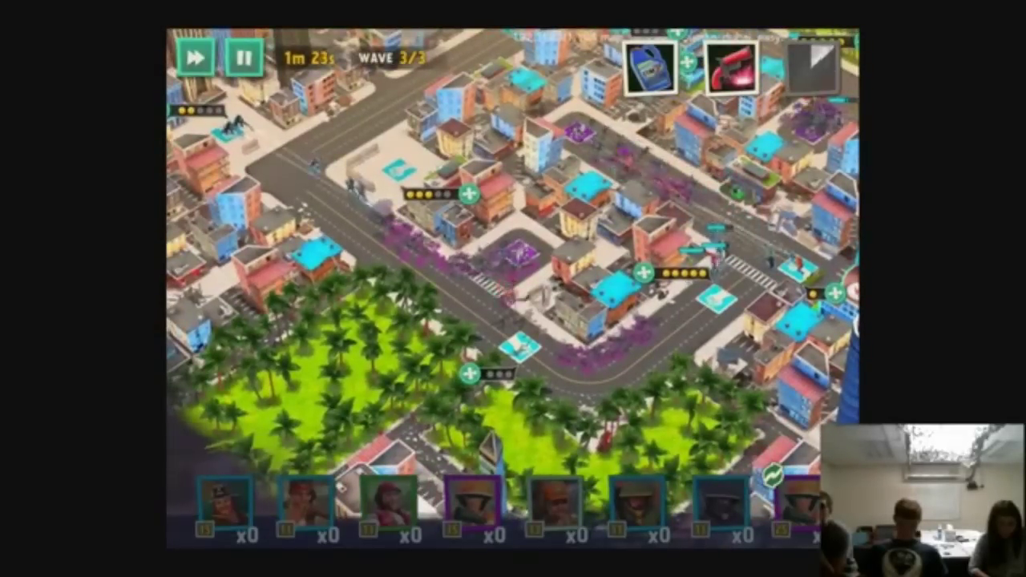
- Pan across the city map and fast-forward the third wave of the running mission
left_click_drag(601, 241, 427, 346)
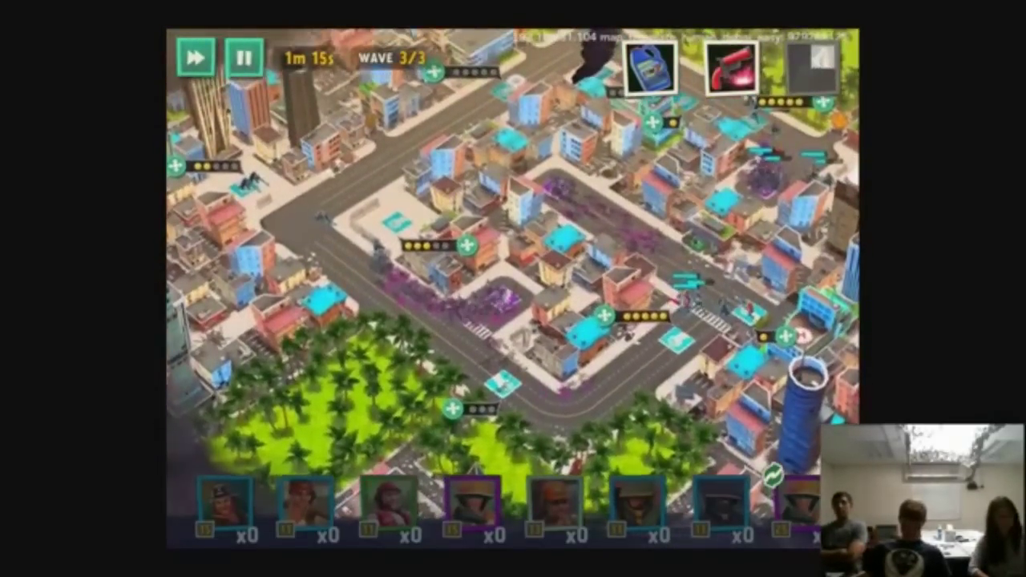
left_click(196, 57)
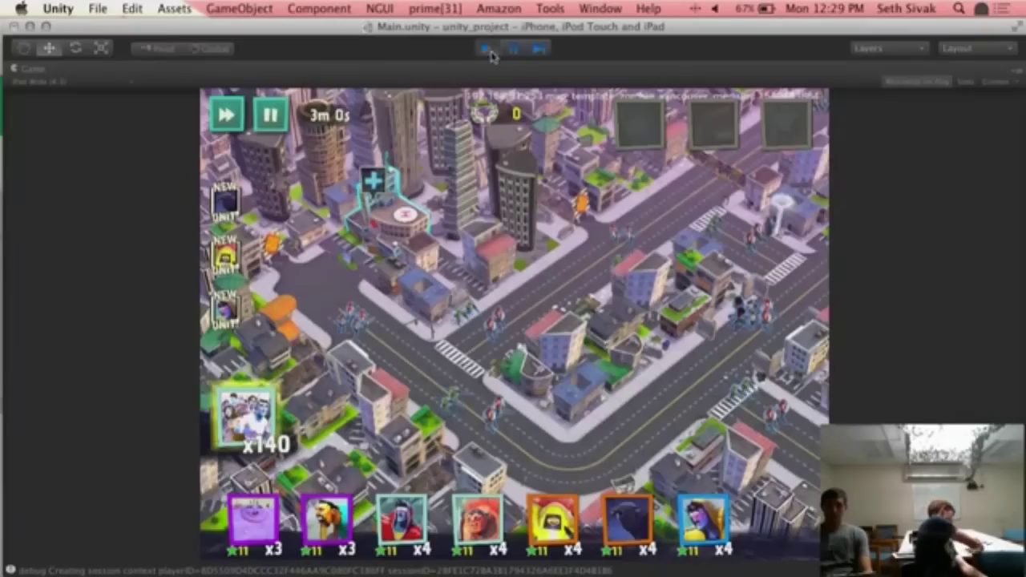
- Restart the game from the editor and set the Game view aspect to iPhone 5 Wide (16:9)
left_click(487, 49)
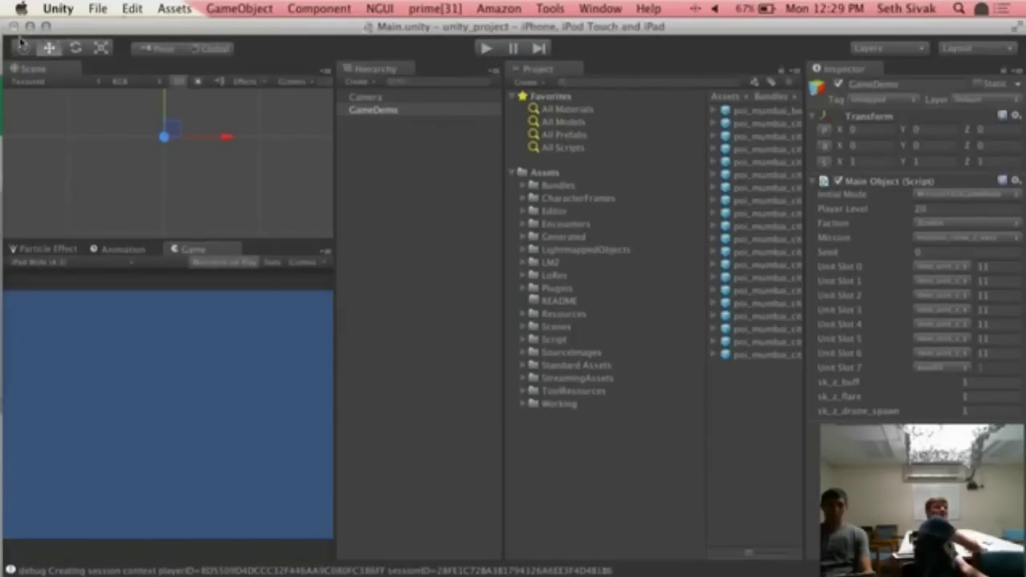
left_click_drag(69, 28, 66, 27)
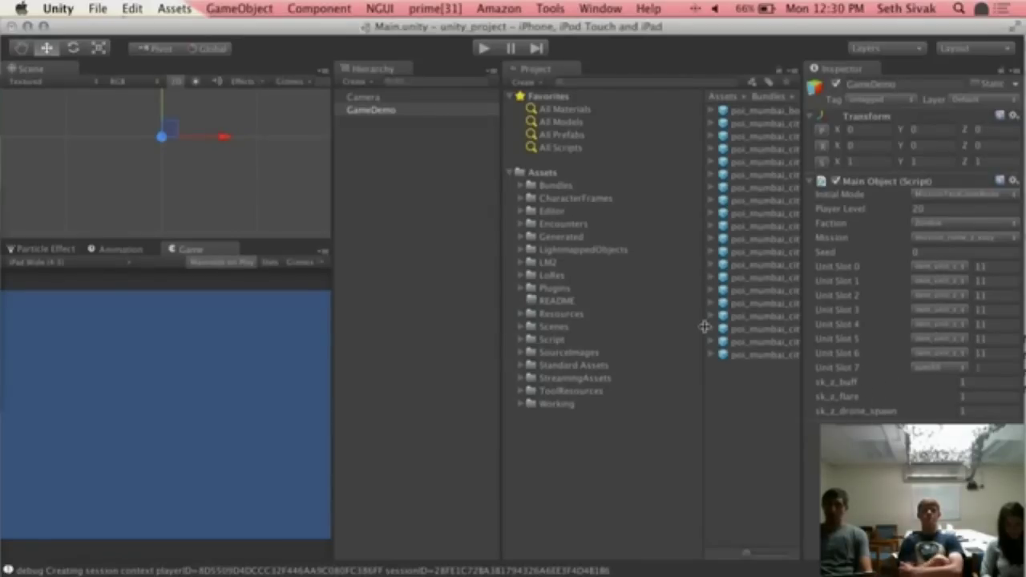
left_click(482, 50)
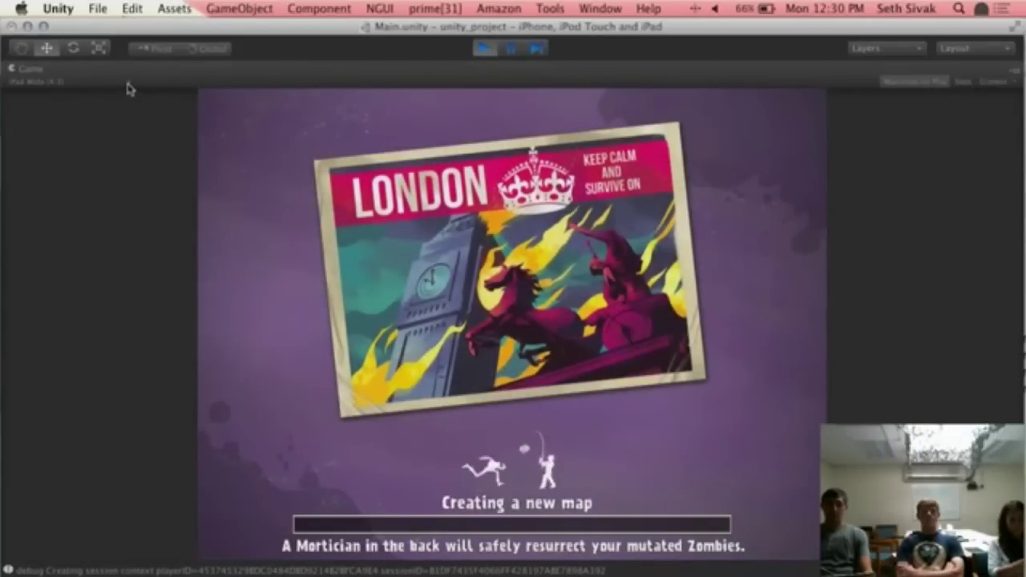
left_click(126, 82)
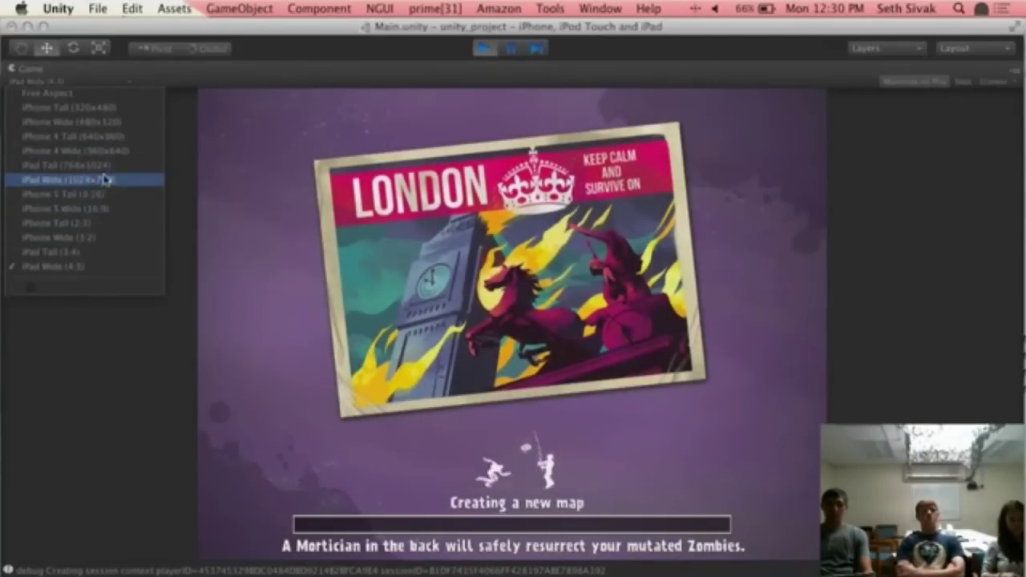
left_click(105, 208)
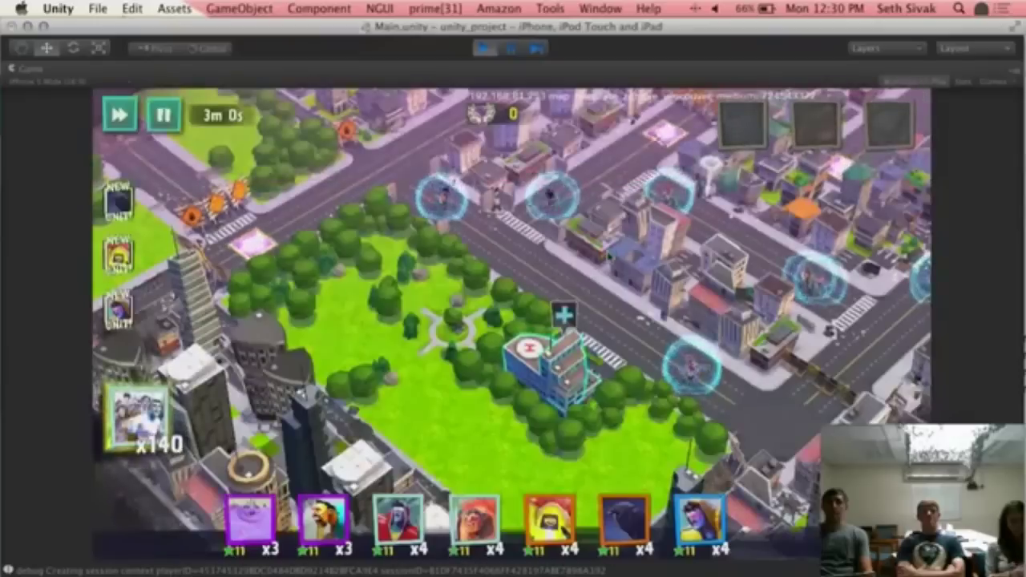
- Pause the running mission with the city blocks around the zombie spawn points in view
left_click_drag(548, 268, 335, 416)
left_click_drag(621, 305, 576, 298)
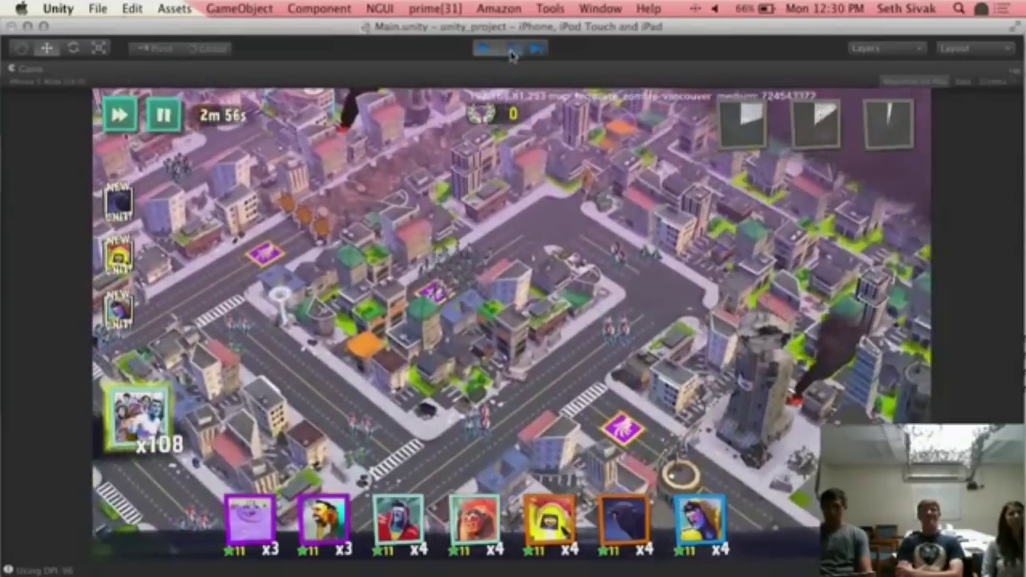
left_click(511, 50)
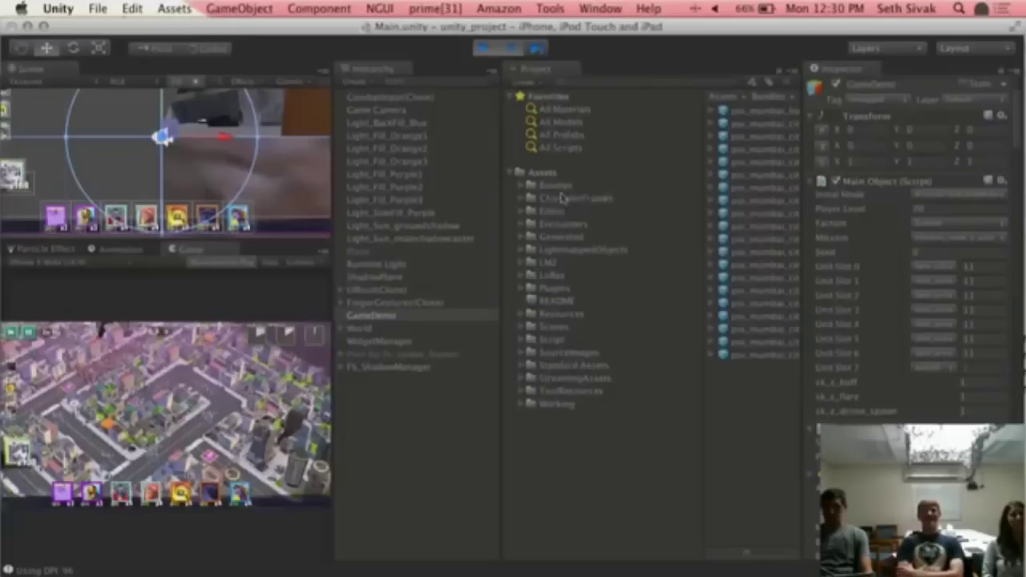
left_click(325, 253)
left_click(346, 271)
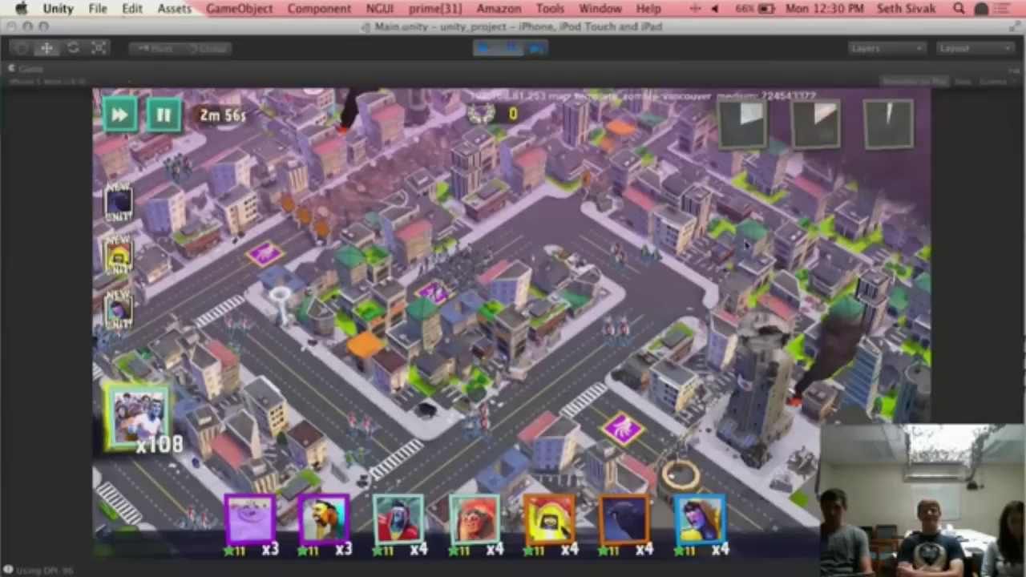
left_click(1017, 72)
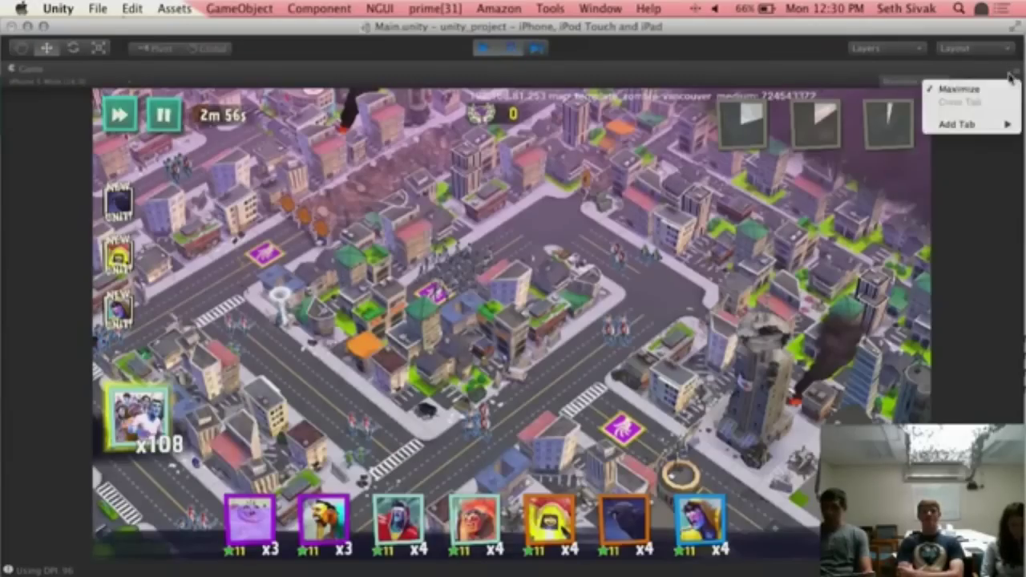
left_click(958, 86)
- Maximize the Scene view and switch it from 2D to 3D perspective
left_click(324, 79)
left_click(324, 73)
left_click(325, 72)
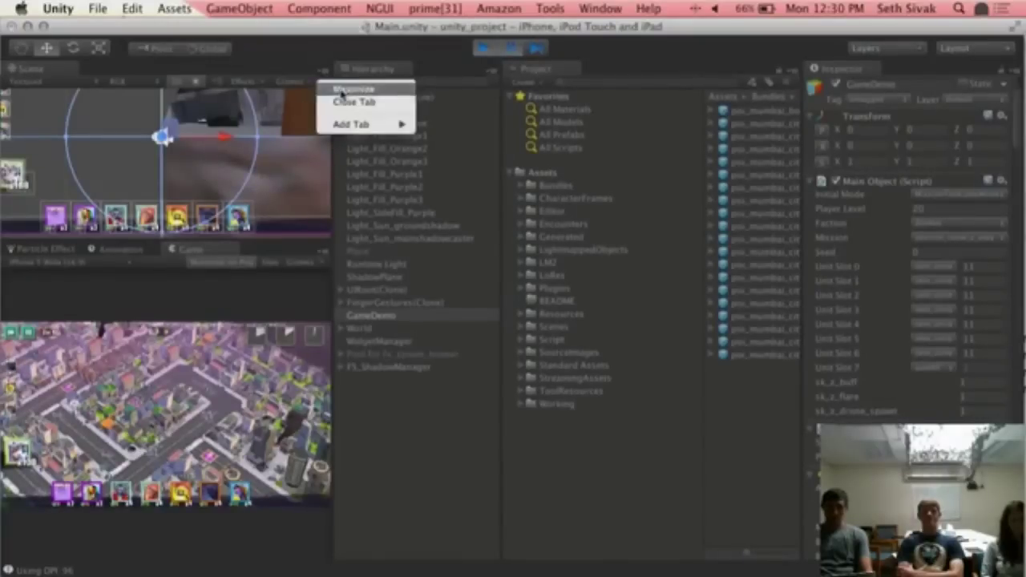
left_click(343, 90)
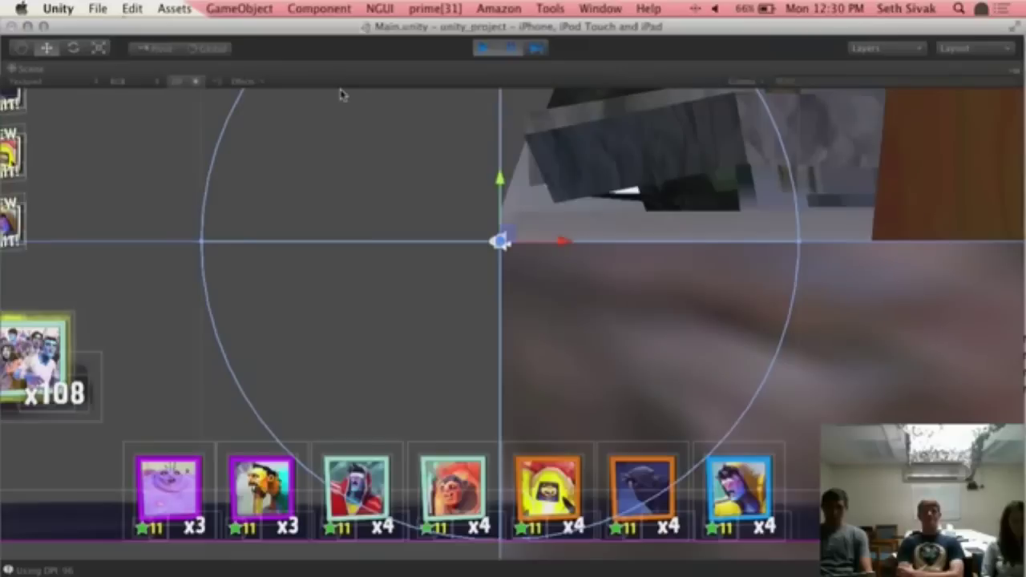
left_click(177, 82)
- Examine the paused city in the Scene view, from the park to a close-up of the outlined squad on the street
scroll(600, 220, "down", 10)
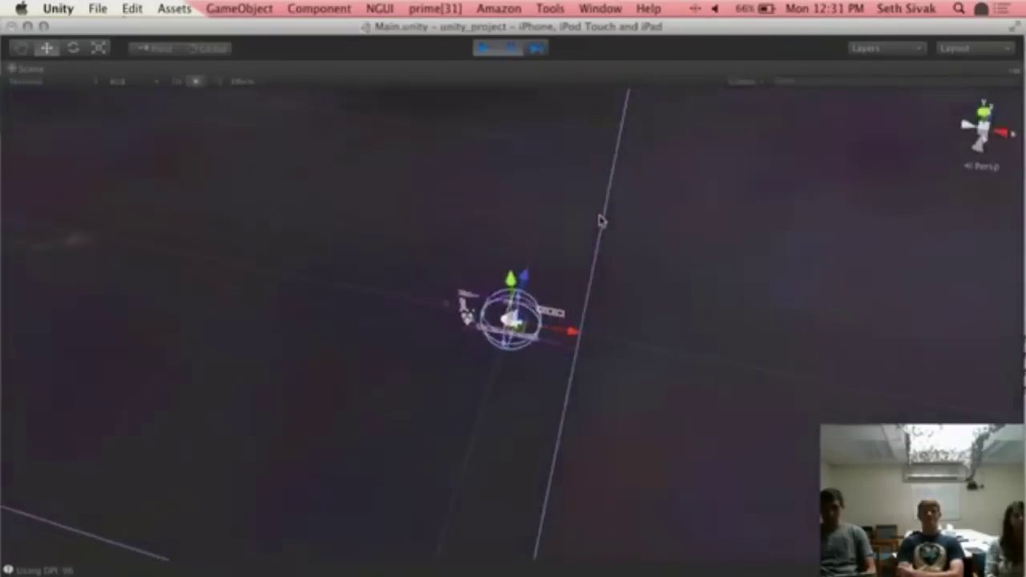
key("q")
left_click_drag(711, 190, 273, 394)
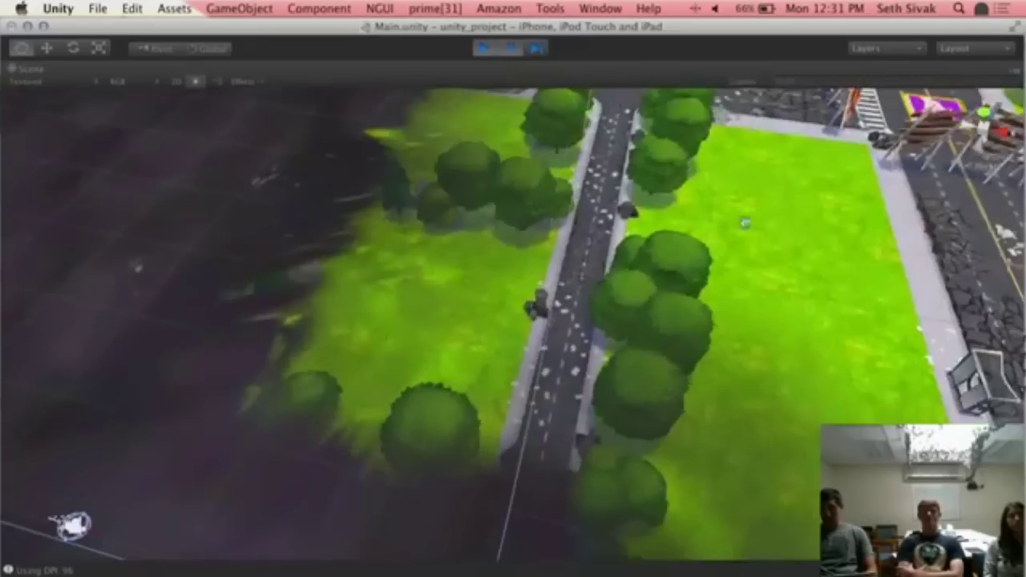
left_click_drag(670, 244, 105, 285)
left_click_drag(644, 204, 116, 441)
left_click_drag(686, 315, 250, 483)
left_click_drag(722, 161, 485, 429)
left_click_drag(722, 265, 465, 347)
scroll(480, 331, "up", 10)
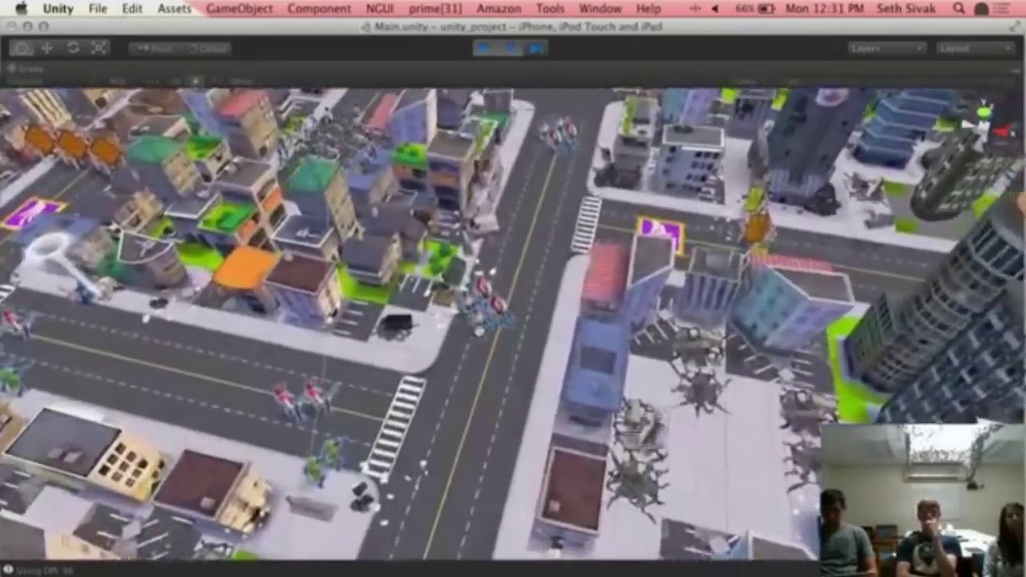
scroll(480, 332, "up", 3)
scroll(479, 331, "down", 3)
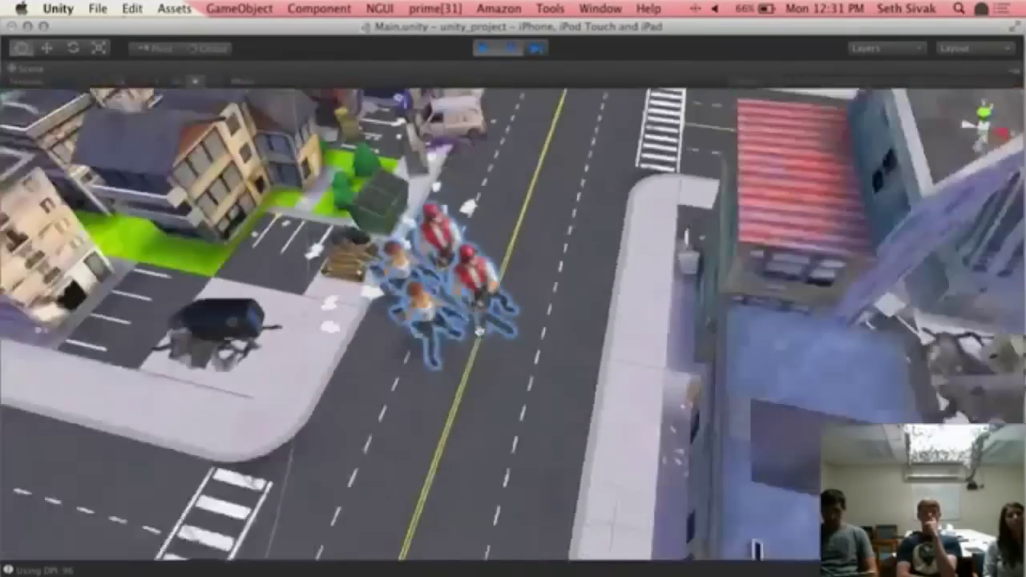
- Inspect the streets at low angles, including the zombie horde at the purple spawn point and the barricaded road
right_click_drag(453, 298, 638, 169)
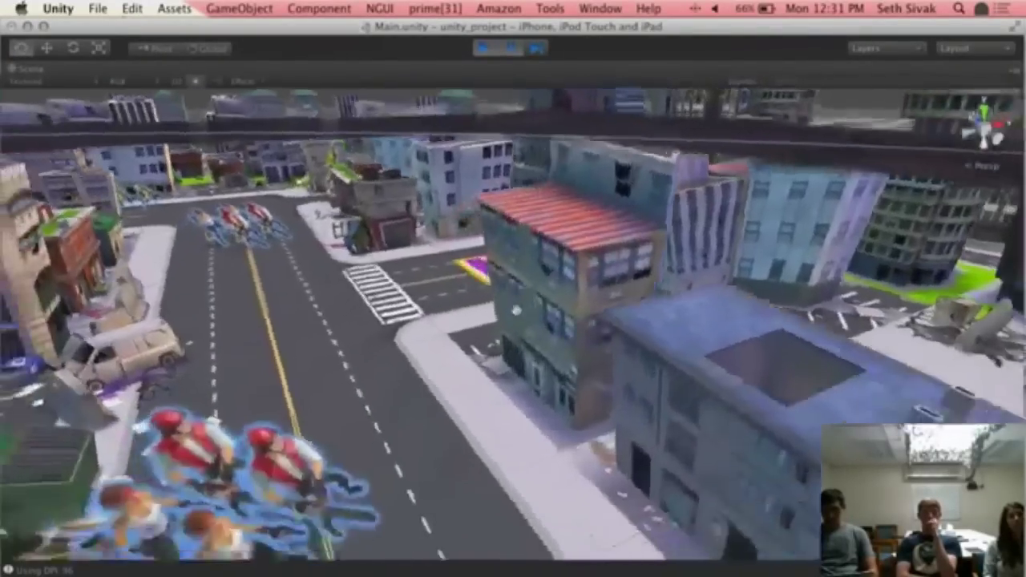
left_click_drag(516, 311, 636, 212, "alt")
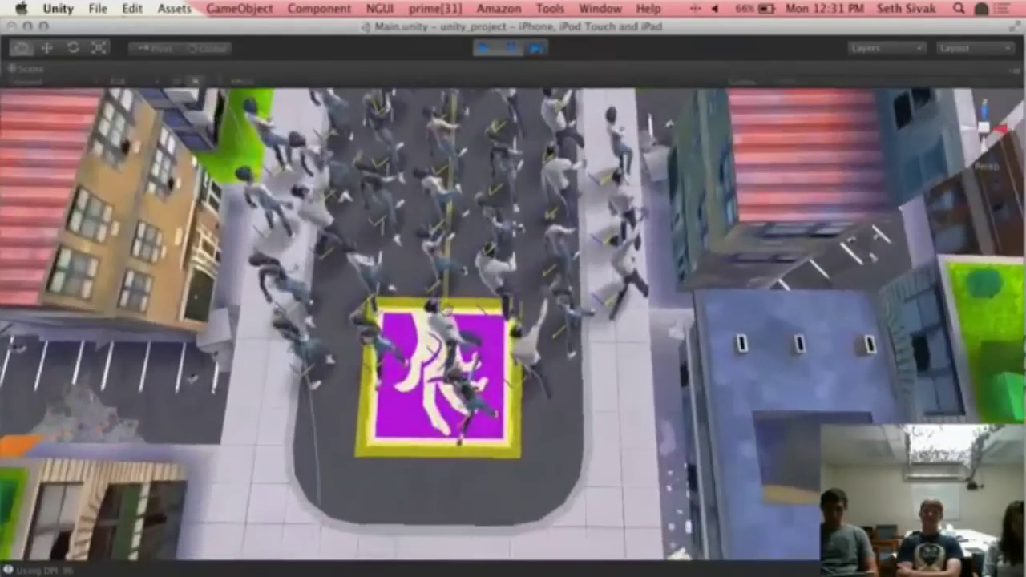
right_click_drag(448, 310, 505, 60)
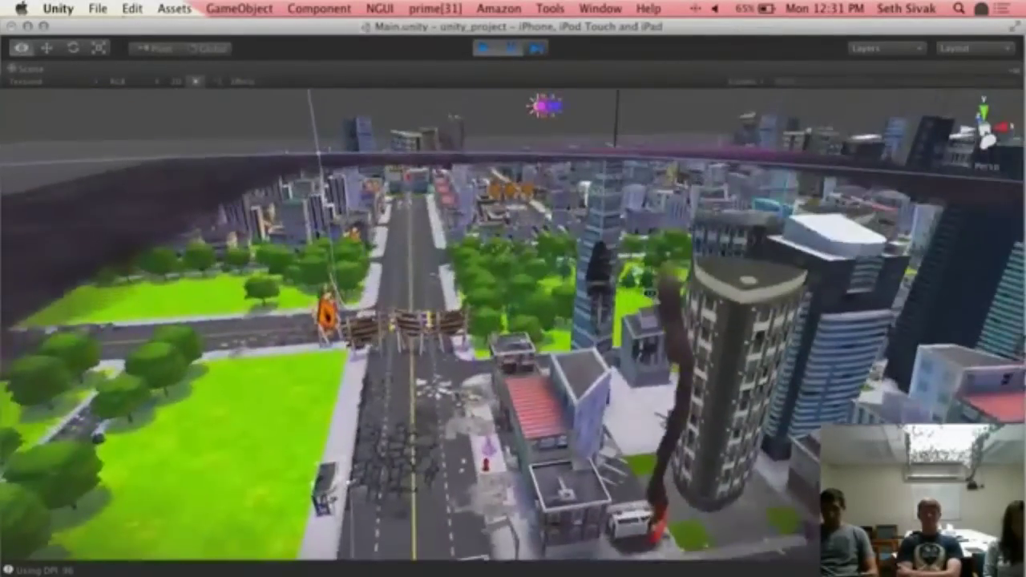
right_click_drag(651, 293, 946, 232)
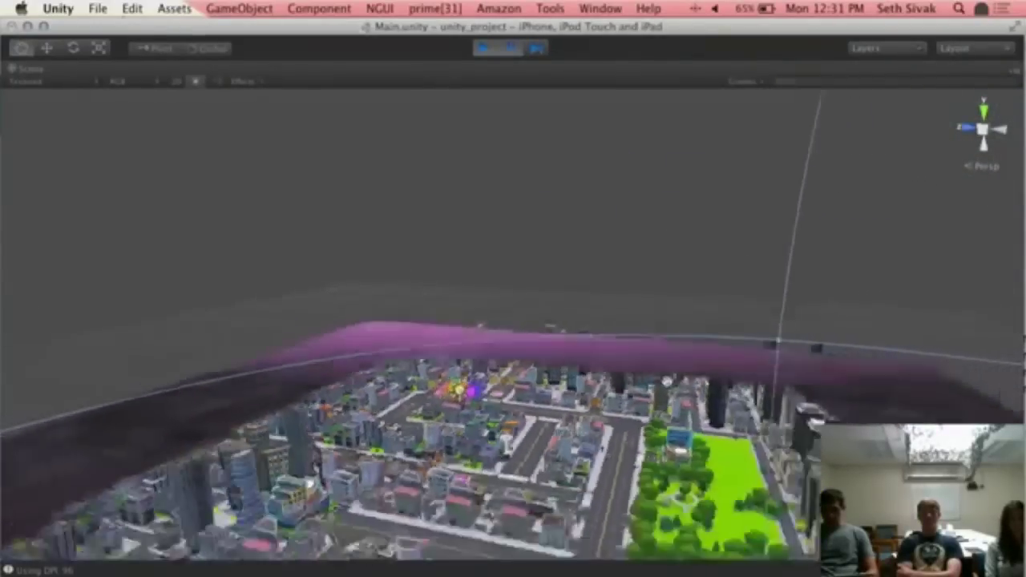
- Examine the whole city map from above and its surrounding dark fog border
left_click_drag(467, 322, 401, 545, "alt")
left_click_drag(544, 169, 690, 345)
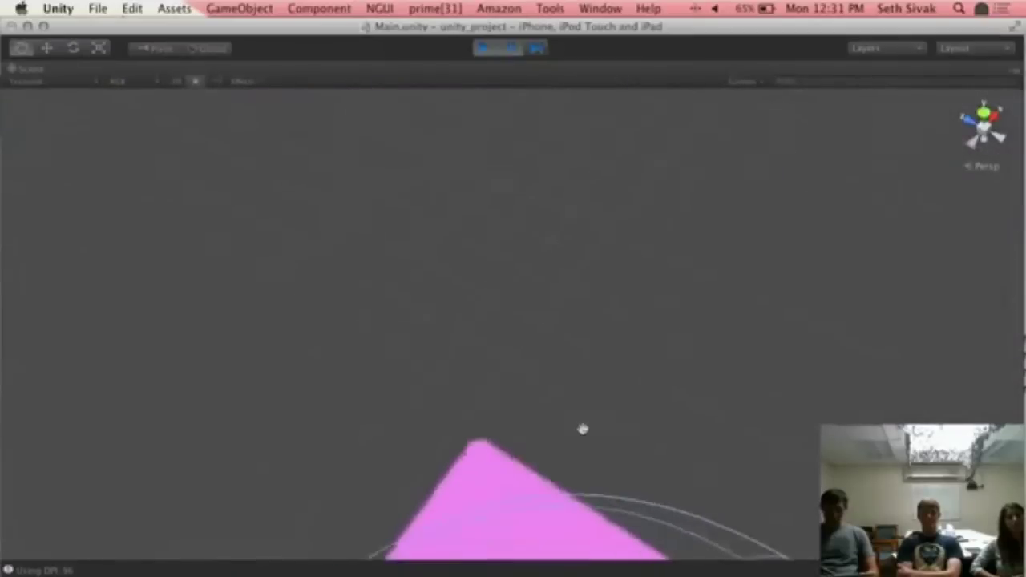
left_click_drag(500, 530, 511, 286)
left_click_drag(509, 380, 506, 329)
scroll(506, 330, "down", 10)
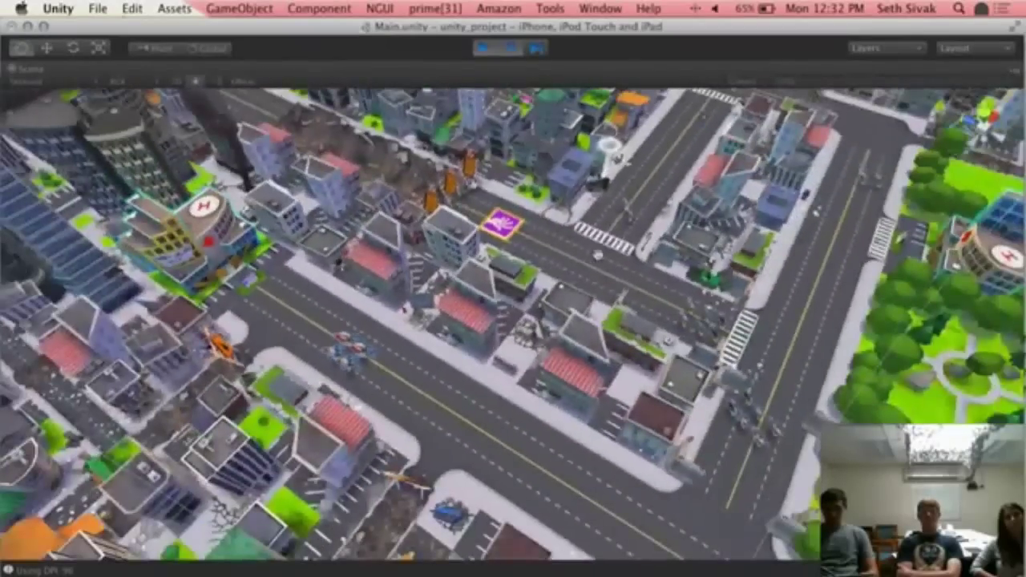
left_click_drag(598, 255, 302, 379)
left_click_drag(513, 336, 337, 224, "alt")
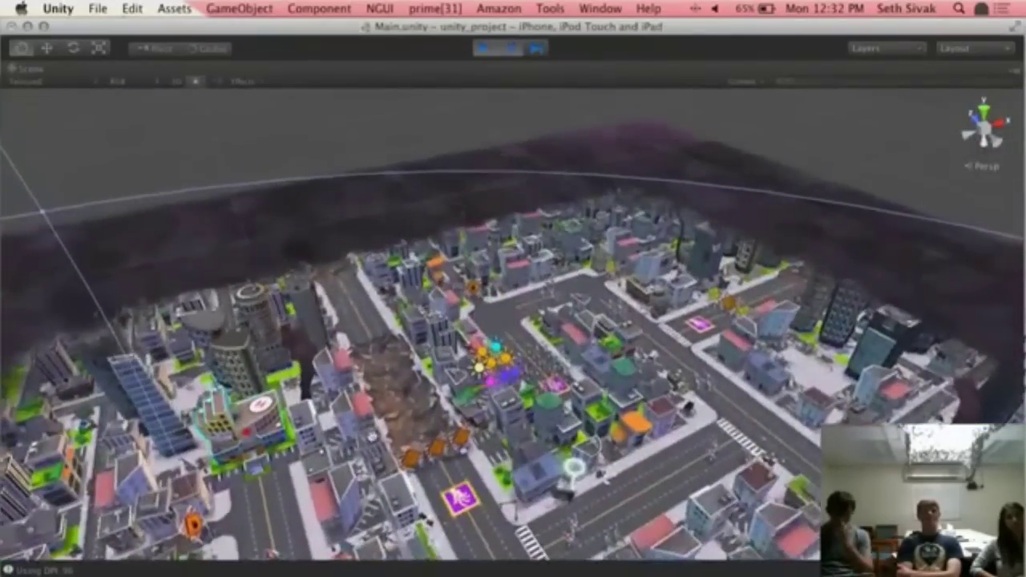
left_click_drag(243, 389, 448, 356)
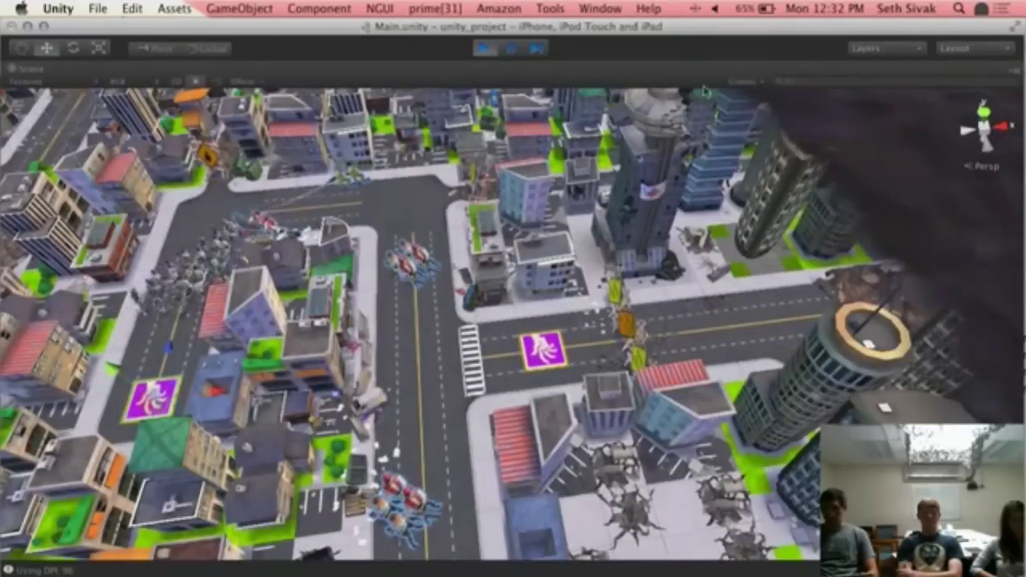
- Restore the editor layout, maximize the Game view and focus on the fight near the street corner
left_click(1013, 71)
left_click(994, 94)
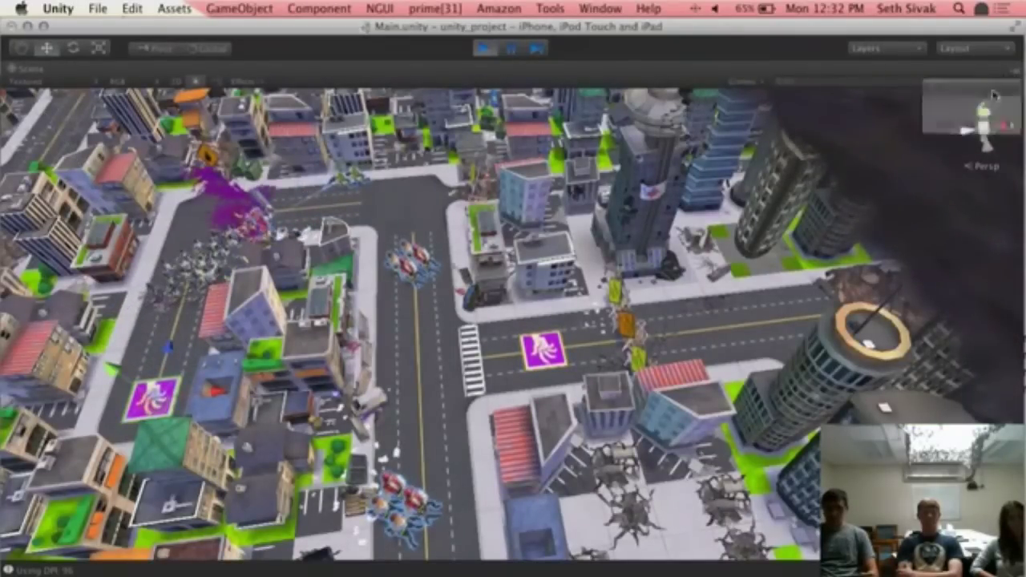
key("shift+space")
left_click(325, 255)
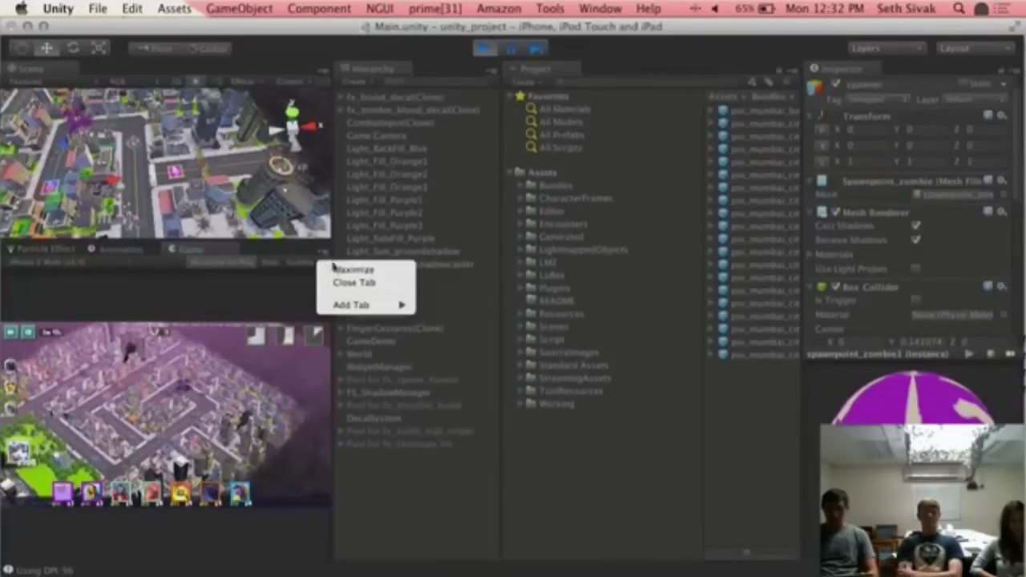
left_click(336, 269)
left_click_drag(757, 275, 531, 240)
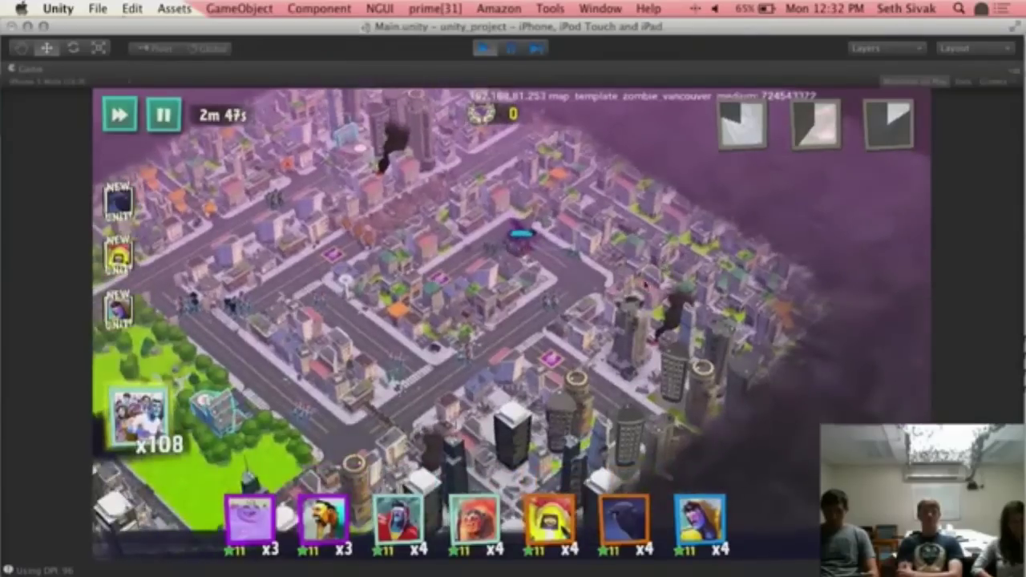
scroll(531, 240, "up", 3)
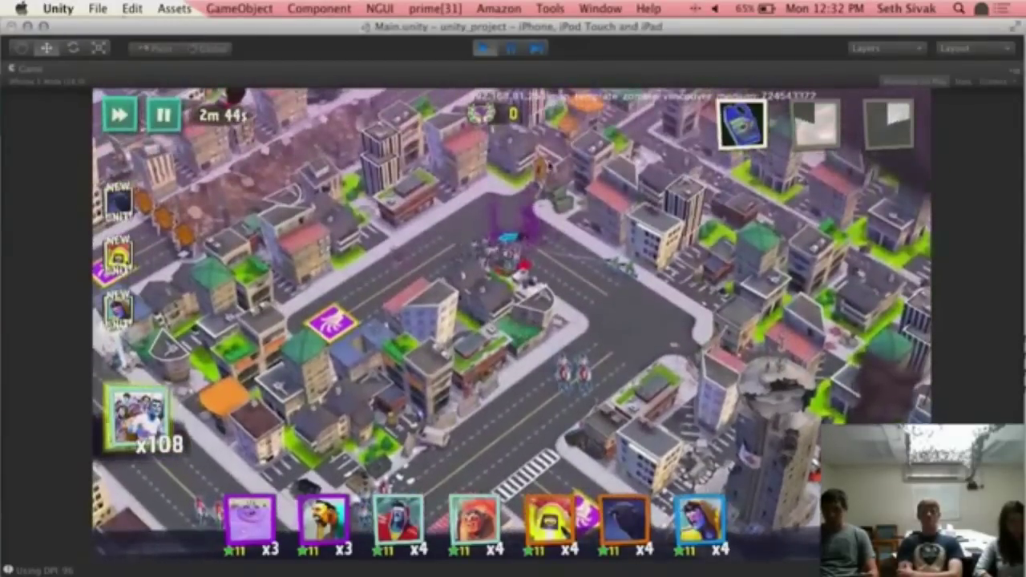
- Stop the running game and switch to Terminal
key("super+p")
key("super+Tab")
key("super+Tab")
key("super+Tab")
key("super+Tab")
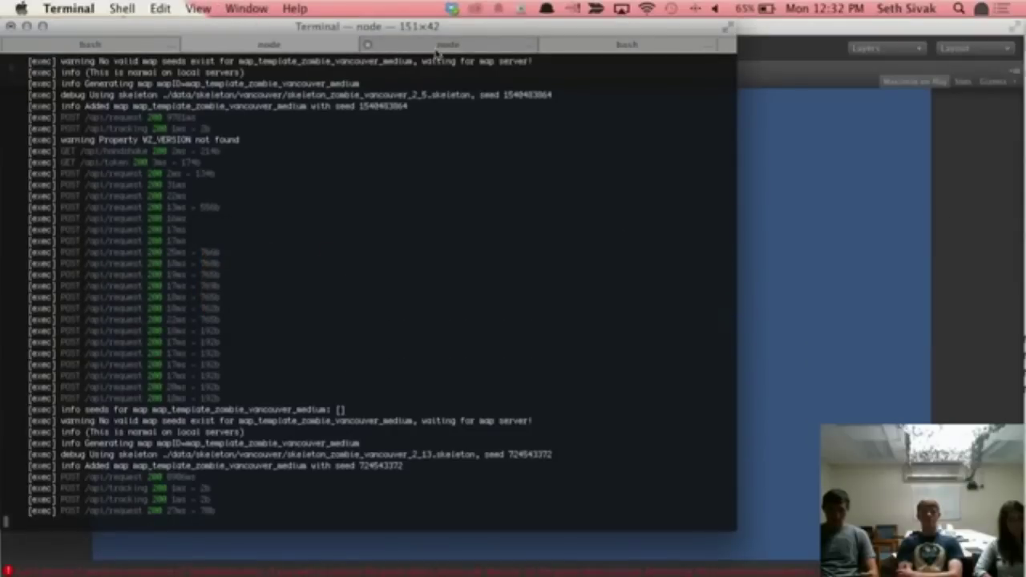
- Stop the node server running in the ~/dev/pz terminal session
key("Return")
key("Return")
key("Return")
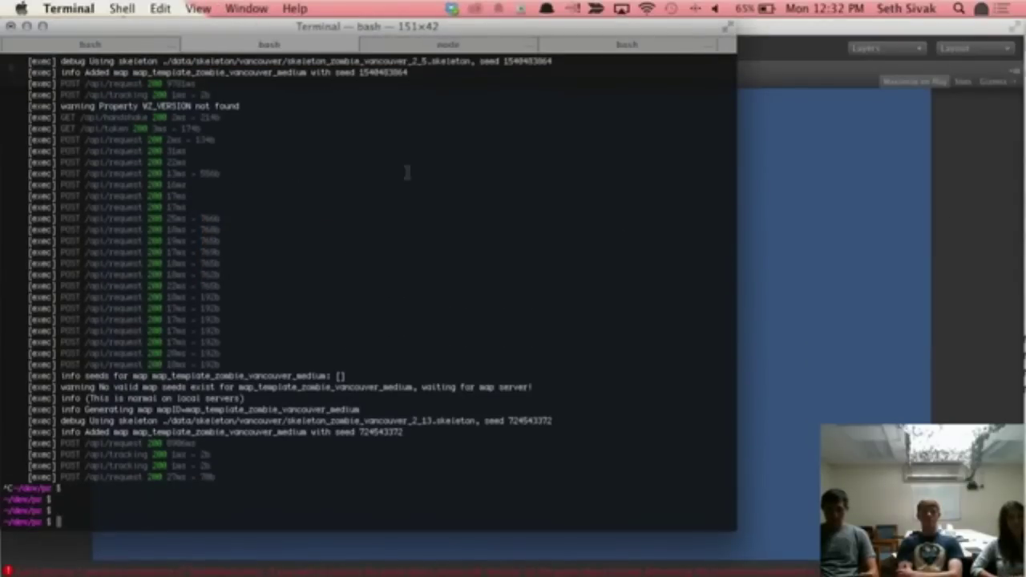
- Stop the server in the ~/dev/PAPI terminal session and restart it with "ant run"
left_click(486, 46)
key("ctrl+c")
key("Return")
key("Return")
key("Return")
key("Return")
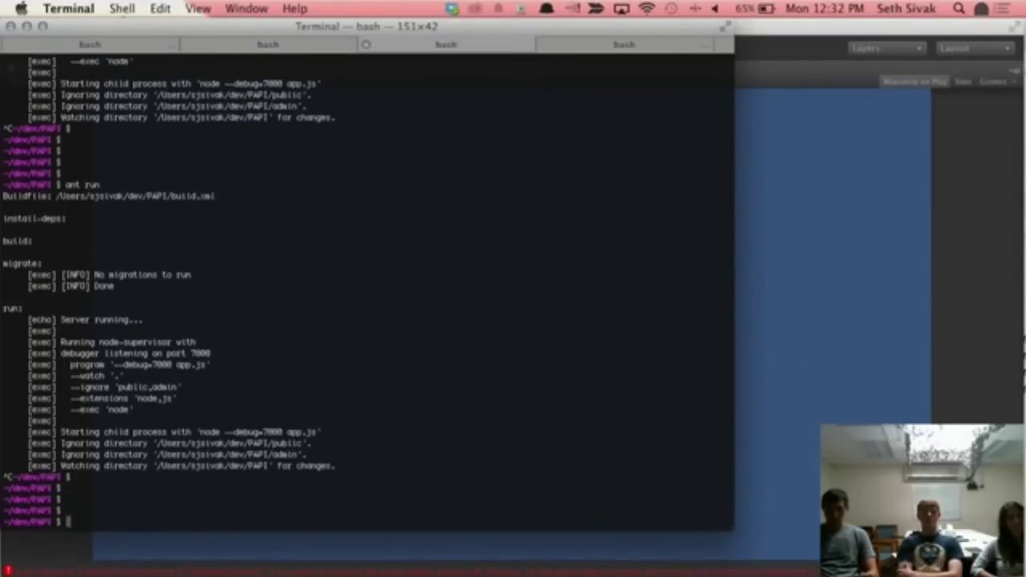
type("ant run")
key("Return")
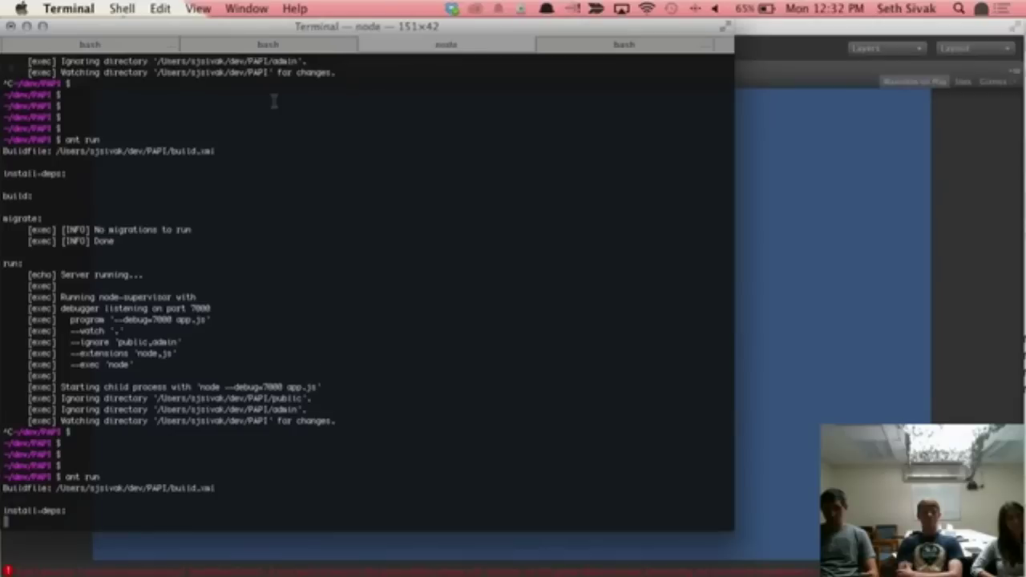
- Start the server in the ~/dev/pz terminal session with "ant run-server"
left_click(275, 45)
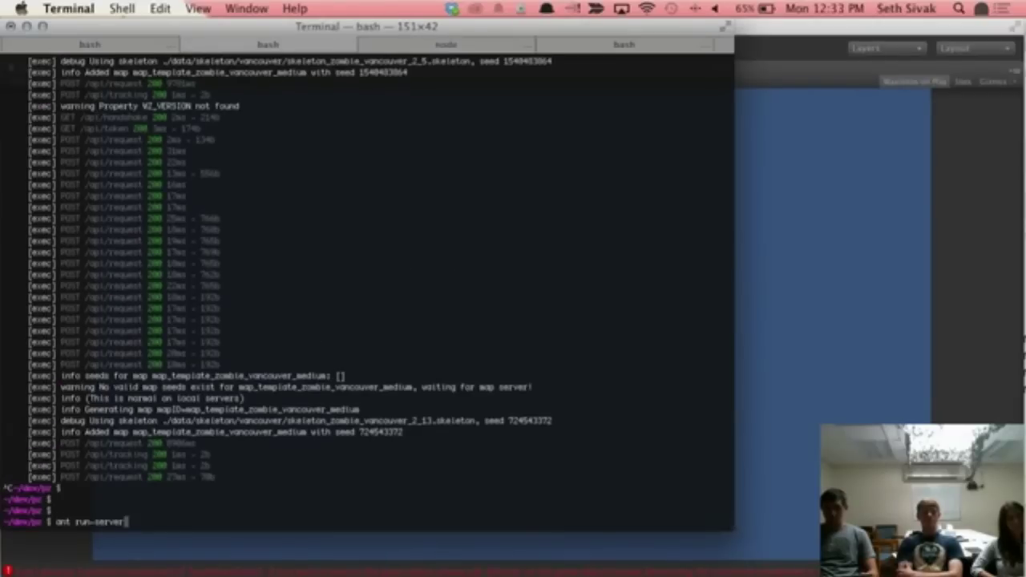
key("Return")
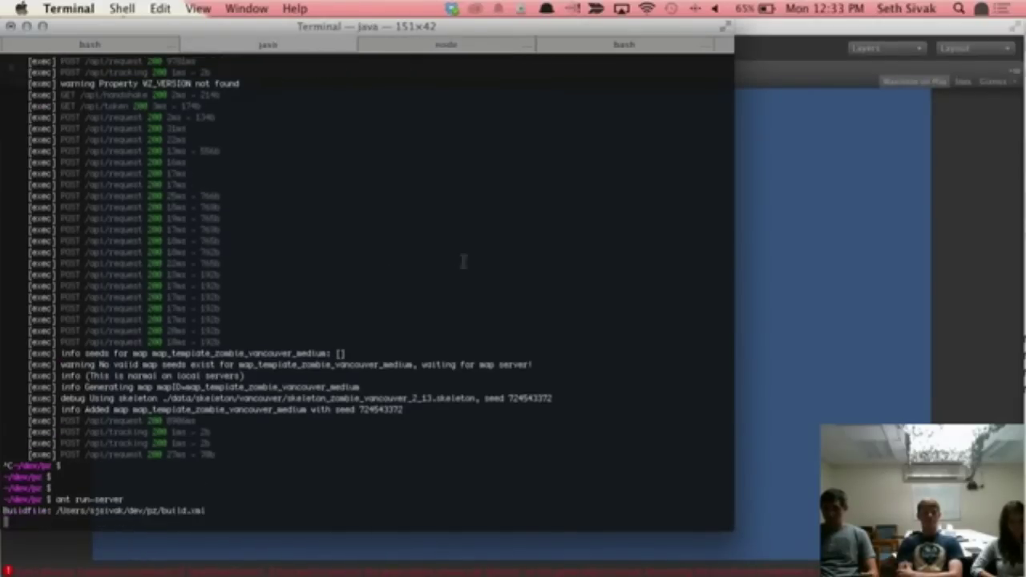
- Switch to Unity and restore the maximized Game view to the regular editor layout
left_click(950, 235)
right_click(962, 74)
left_click(963, 87)
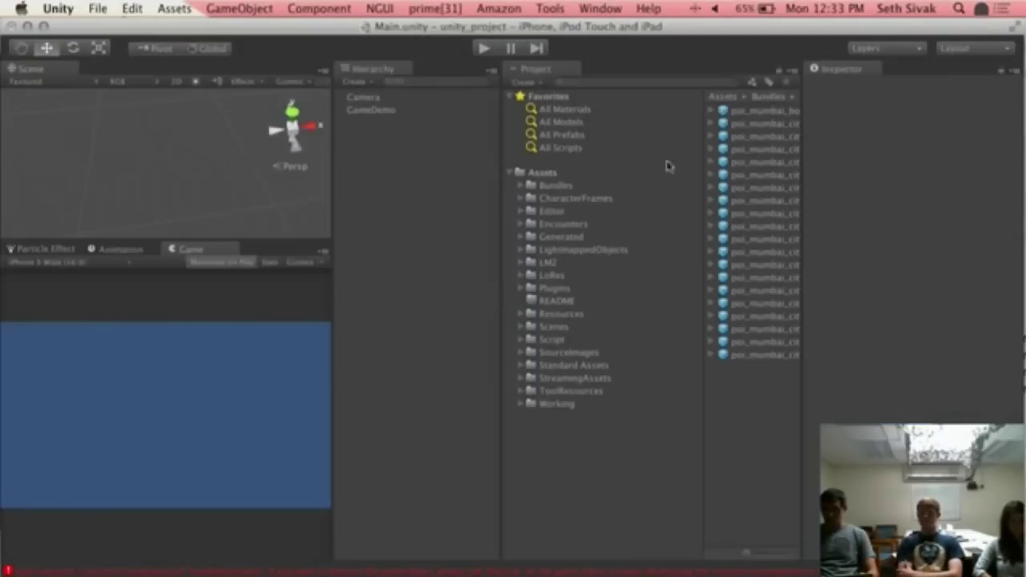
- Set the GameDemo object's Initial Mode to InitialGameMode
left_click(370, 110)
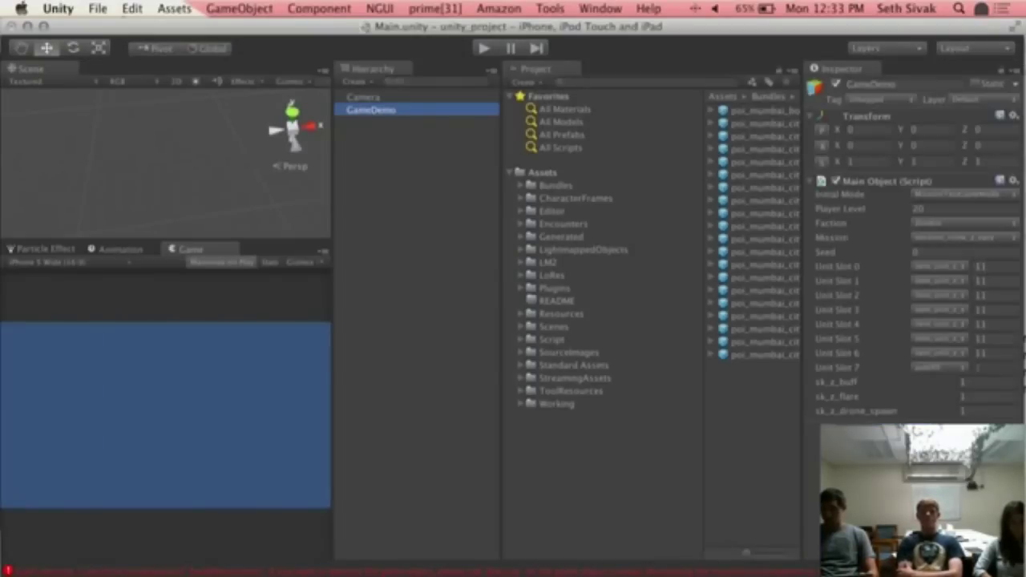
left_click(945, 271)
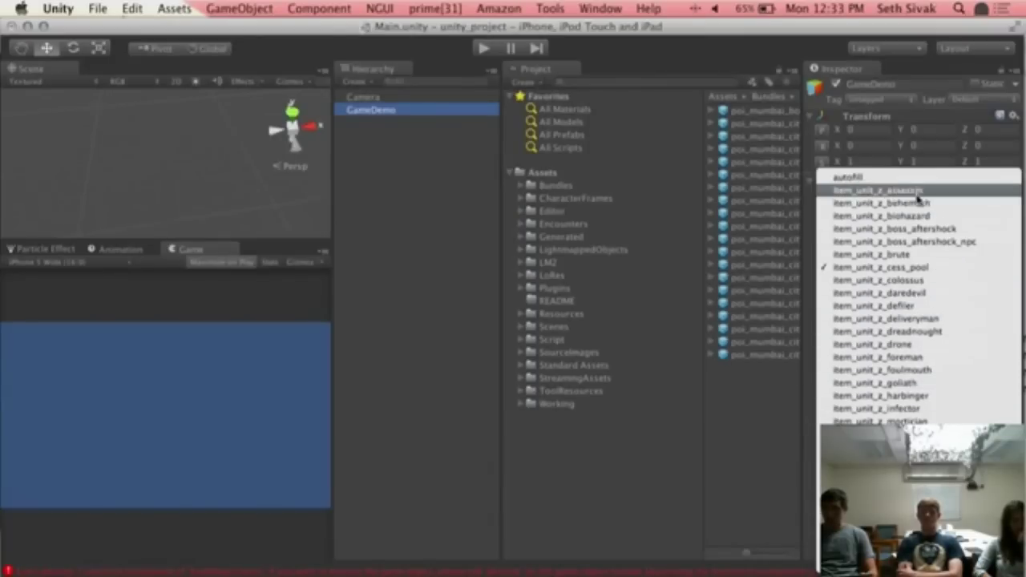
left_click(739, 465)
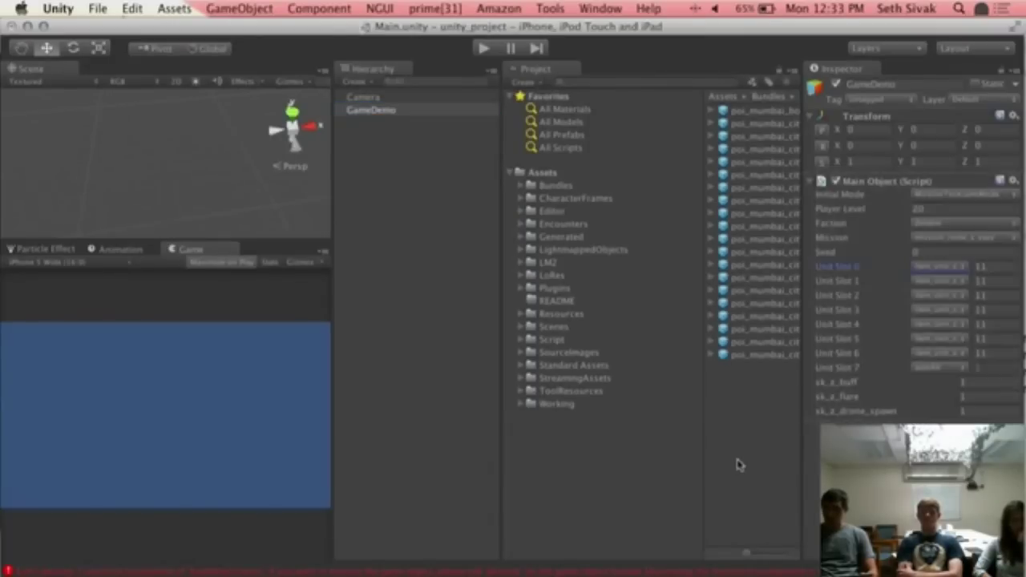
left_click(1008, 196)
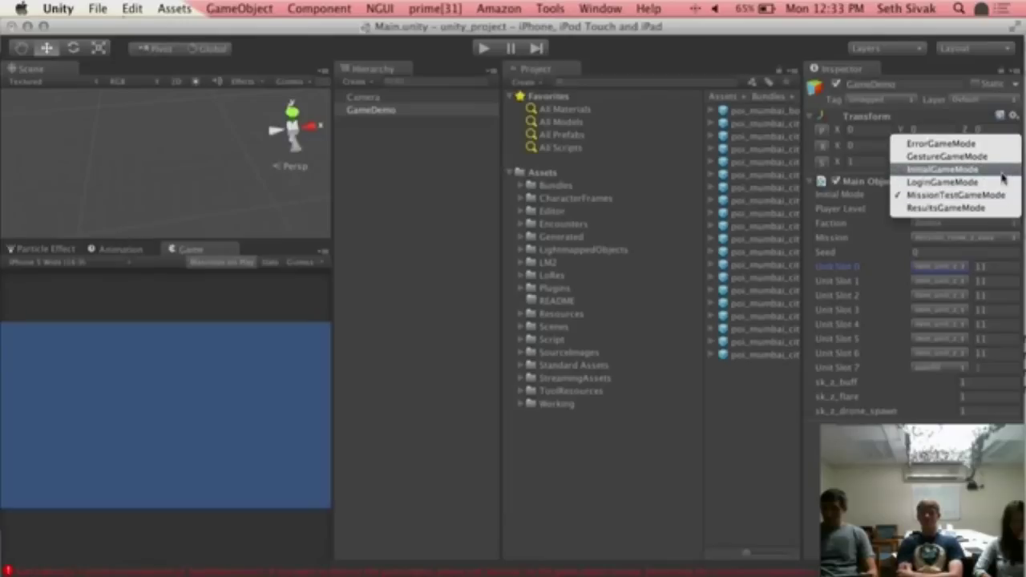
left_click(1002, 169)
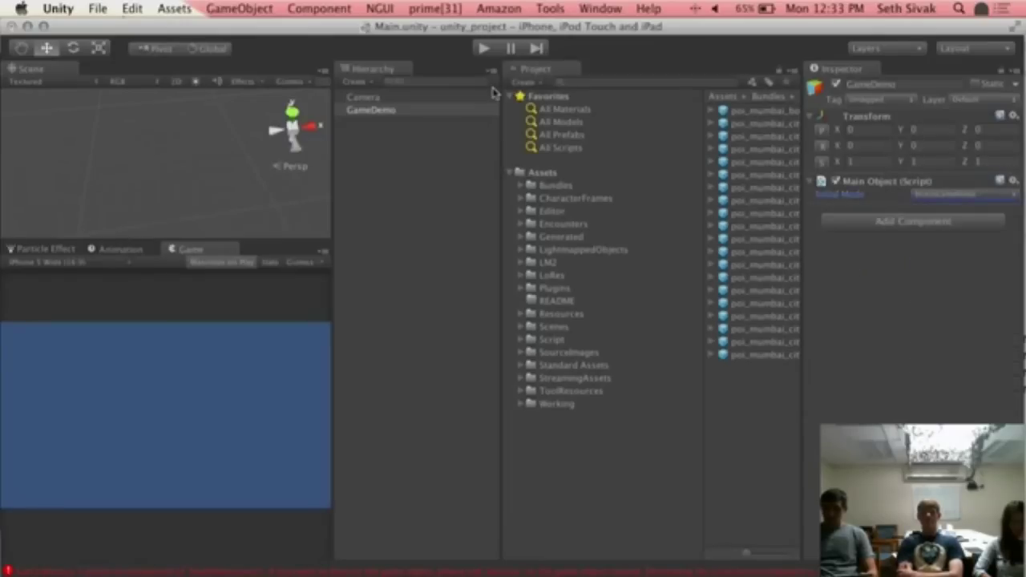
- Run the game and join the Infected side with the player name "dfds"
left_click(481, 49)
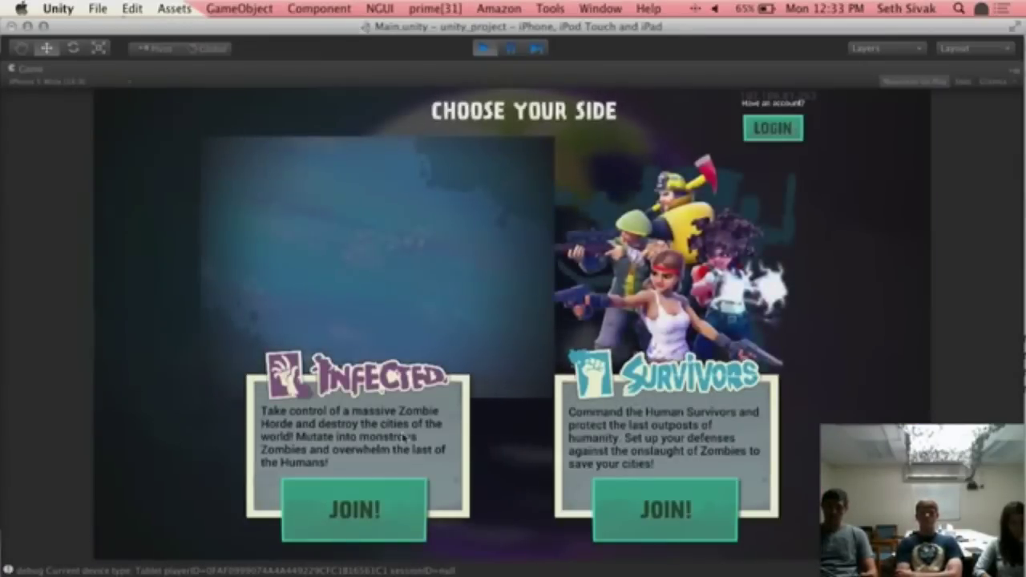
left_click(351, 541)
type("dfds")
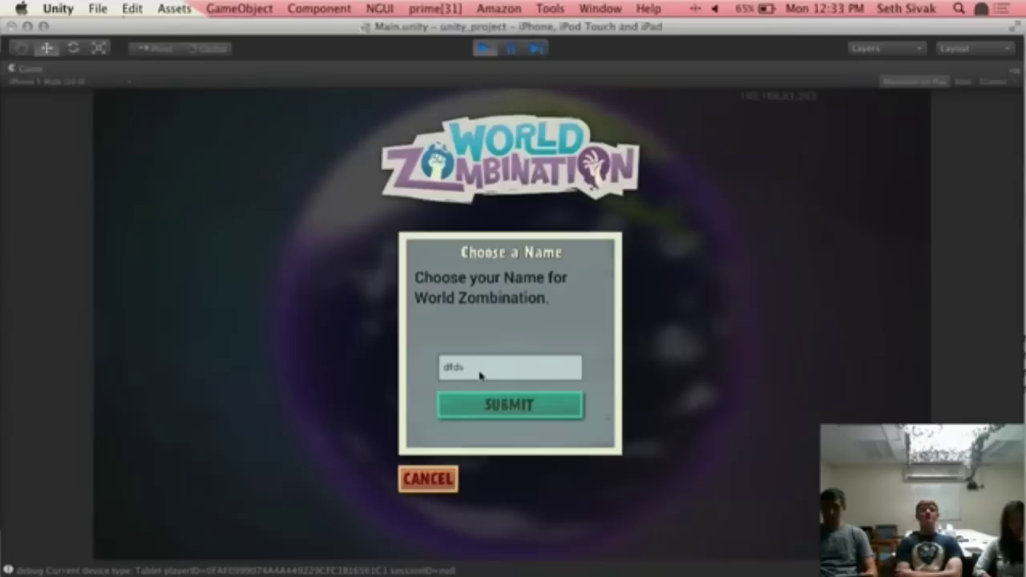
left_click(496, 404)
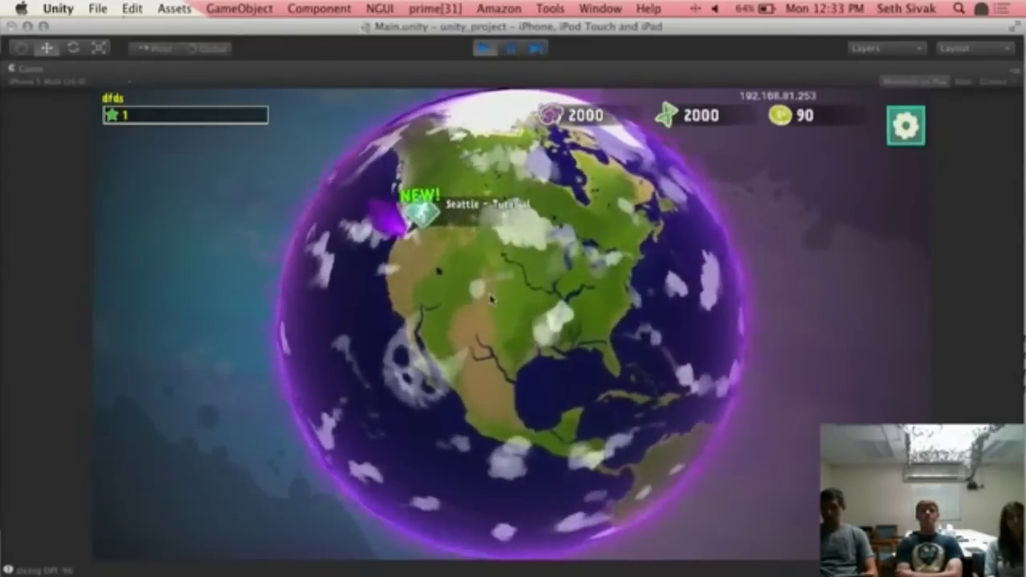
- Restore the Game view to its normal size and maximize the Scene view while the game is running
left_click(1015, 71)
left_click(959, 89)
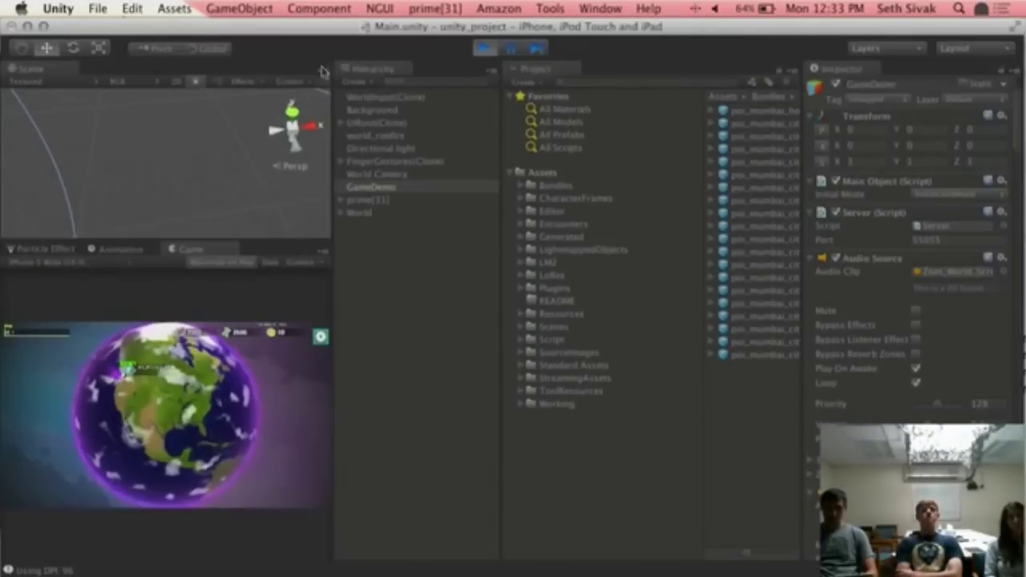
left_click(324, 70)
left_click(337, 88)
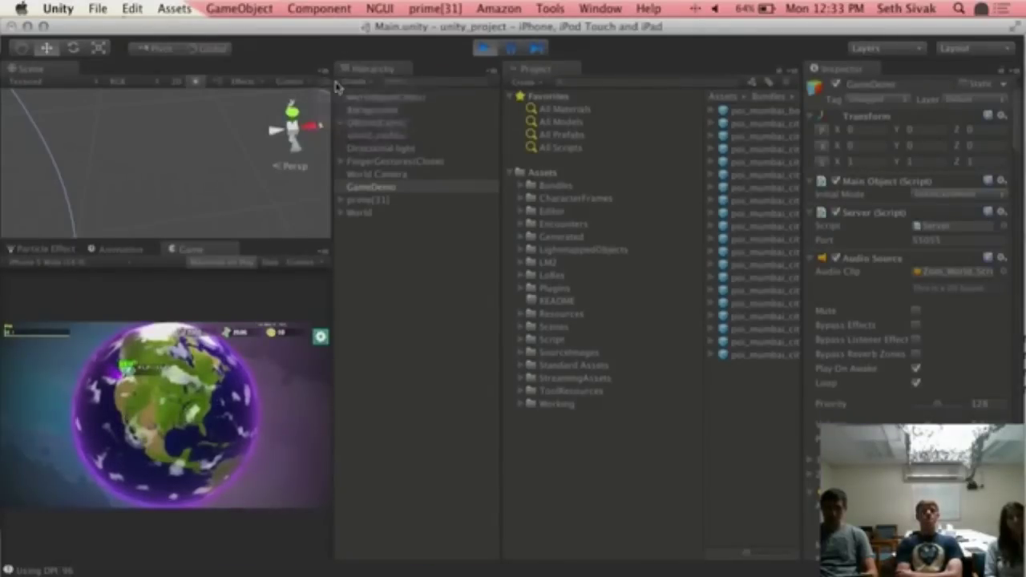
- Navigate the Scene view to bring the world map's backdrop, globe, cameras and interface plane into view
scroll(339, 269, "down", 5)
scroll(338, 270, "down", 3)
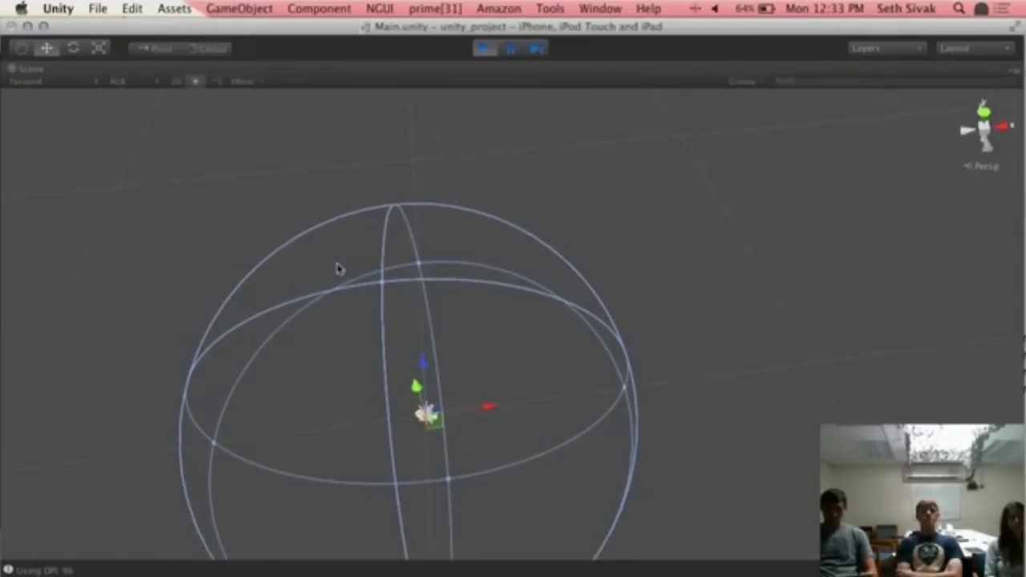
key("q")
left_click_drag(348, 433, 496, 276)
scroll(495, 275, "up", 5)
scroll(495, 276, "up", 2)
left_click_drag(591, 152, 456, 358)
scroll(457, 359, "up", 4)
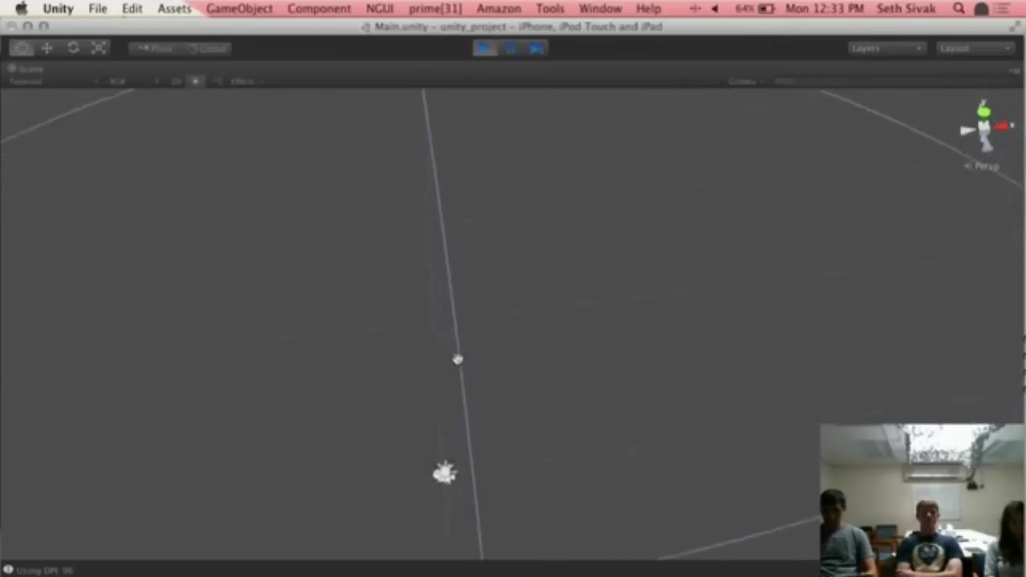
scroll(457, 359, "up", 1)
scroll(409, 310, "down", 4)
scroll(412, 313, "up", 3)
scroll(412, 314, "up", 1)
left_click_drag(407, 252, 433, 283)
right_click_drag(561, 397, 655, 235)
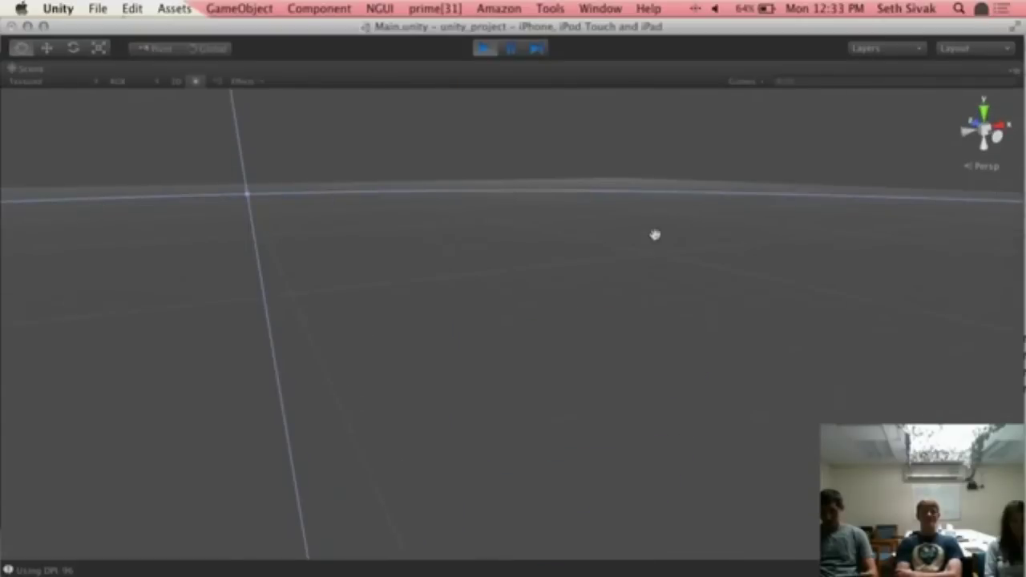
left_click_drag(608, 366, 605, 333)
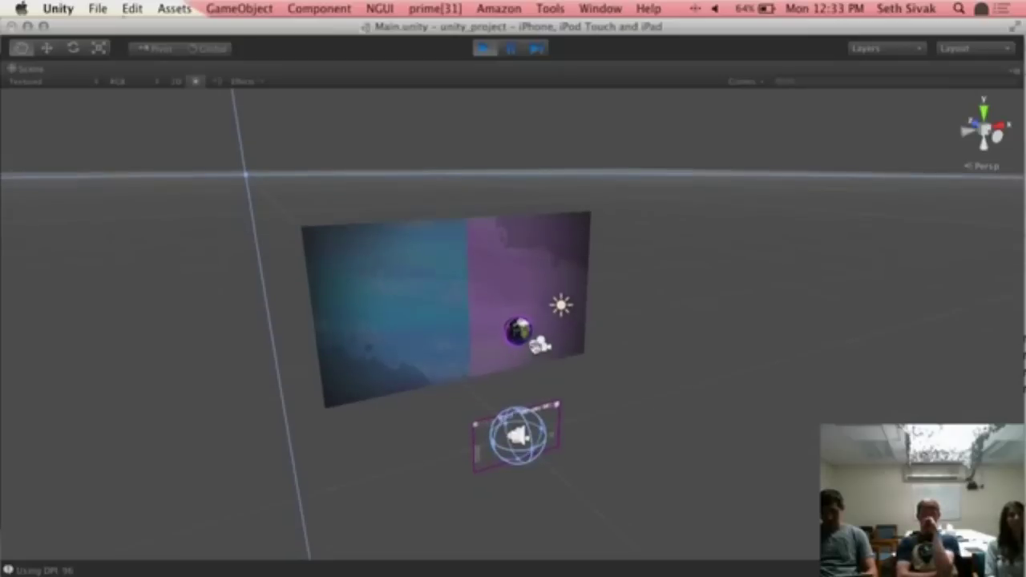
- Examine the globe, two-coloured backdrop and interface plane up close in the Scene view
scroll(217, 309, "up", 5)
mouse_move(593, 287)
left_mouse_down()
mouse_move(559, 275)
mouse_move(602, 289)
left_mouse_up()
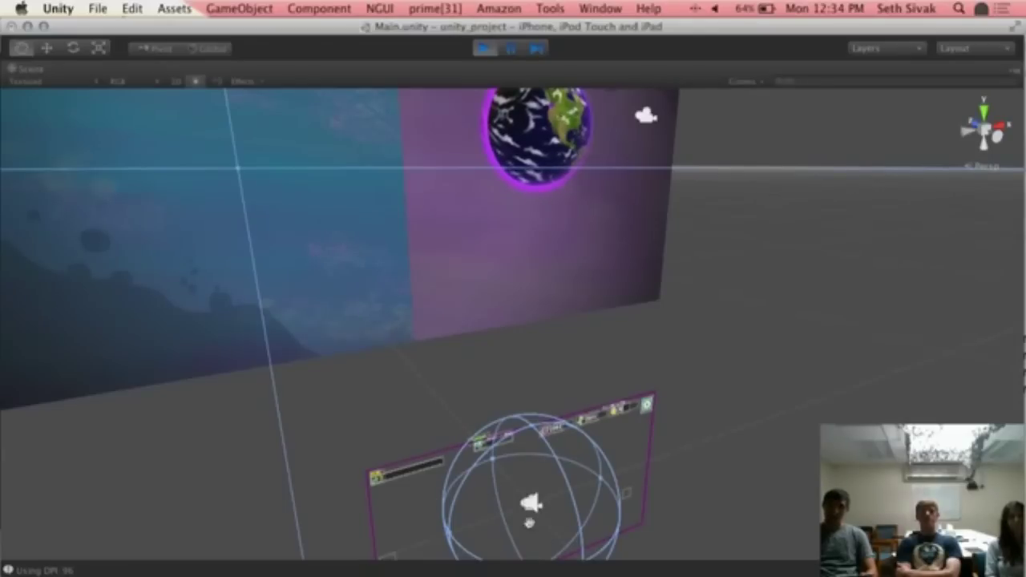
mouse_move(517, 556)
left_mouse_down()
mouse_move(511, 516)
mouse_move(513, 559)
left_mouse_up()
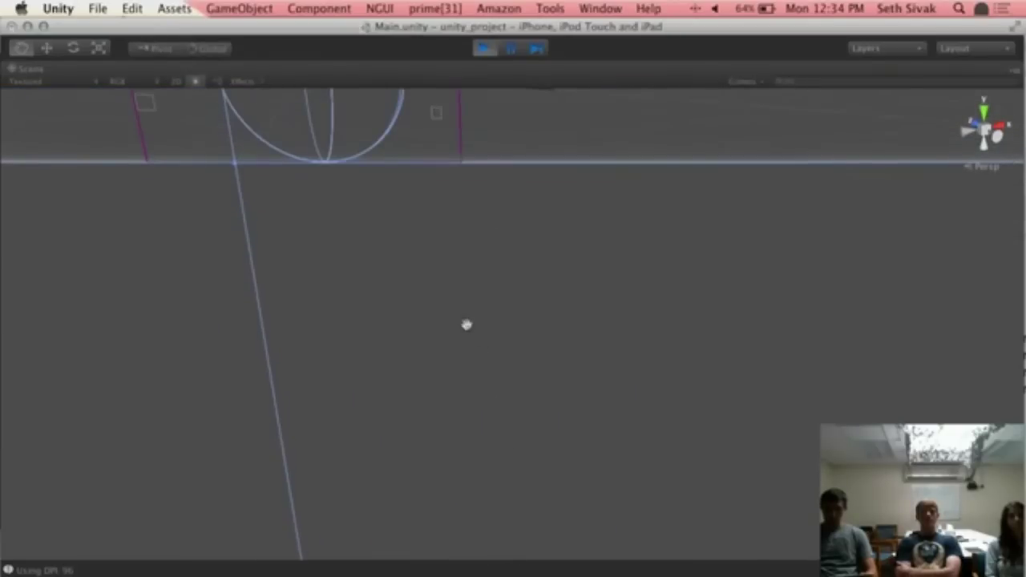
left_click_drag(466, 325, 472, 325)
left_click_drag(544, 213, 545, 224)
scroll(684, 455, "up", 3)
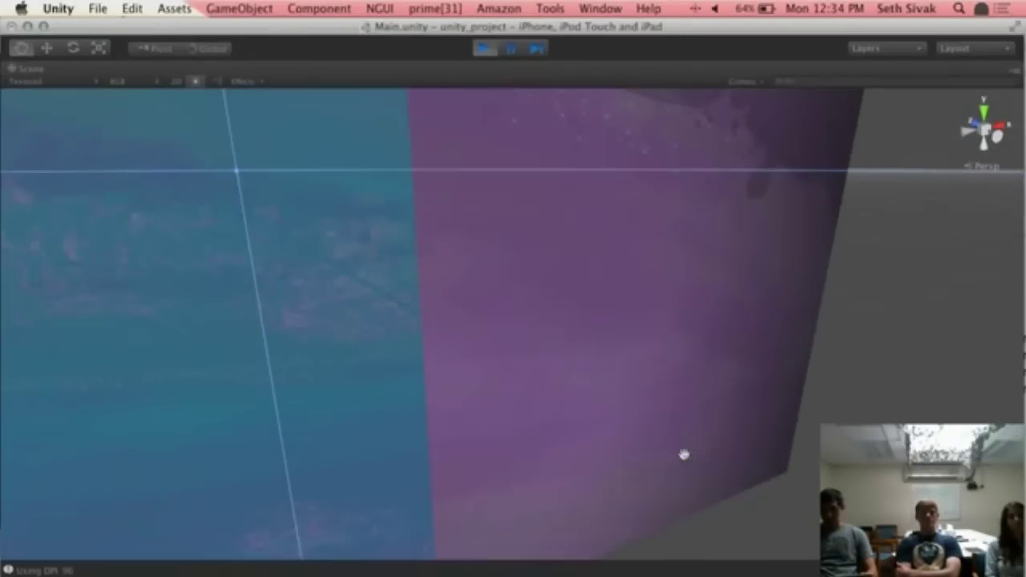
left_click_drag(725, 480, 724, 477)
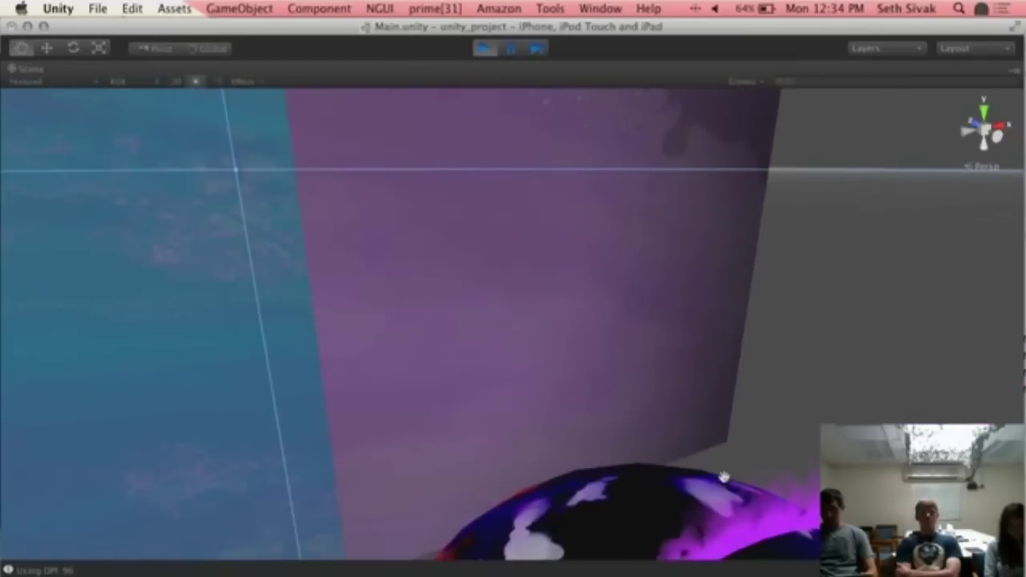
scroll(724, 477, "down", 5)
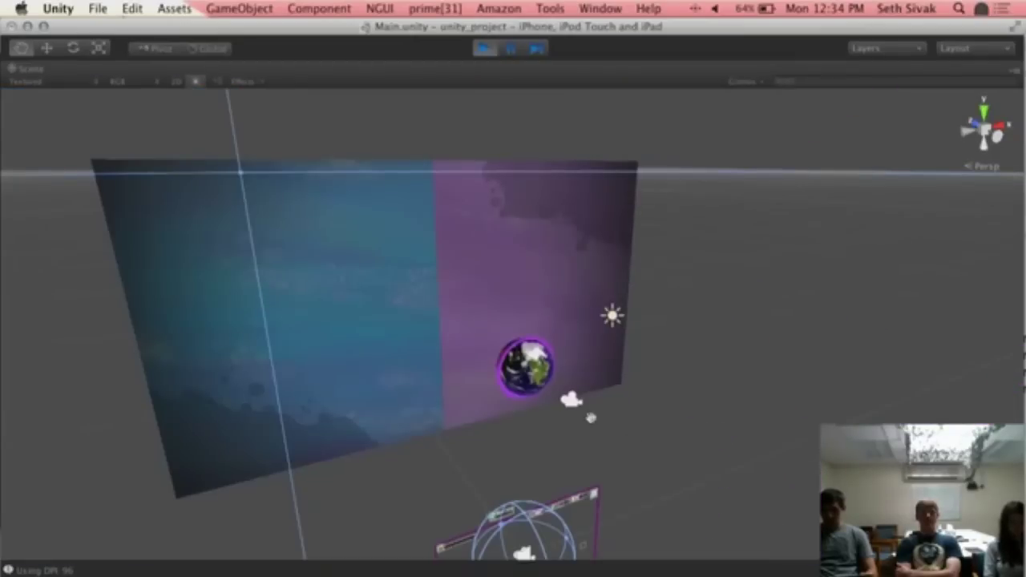
- Swap the maximized Scene view for a maximized Game view and look at the Seattle tutorial's missions on the globe
left_click(1017, 72)
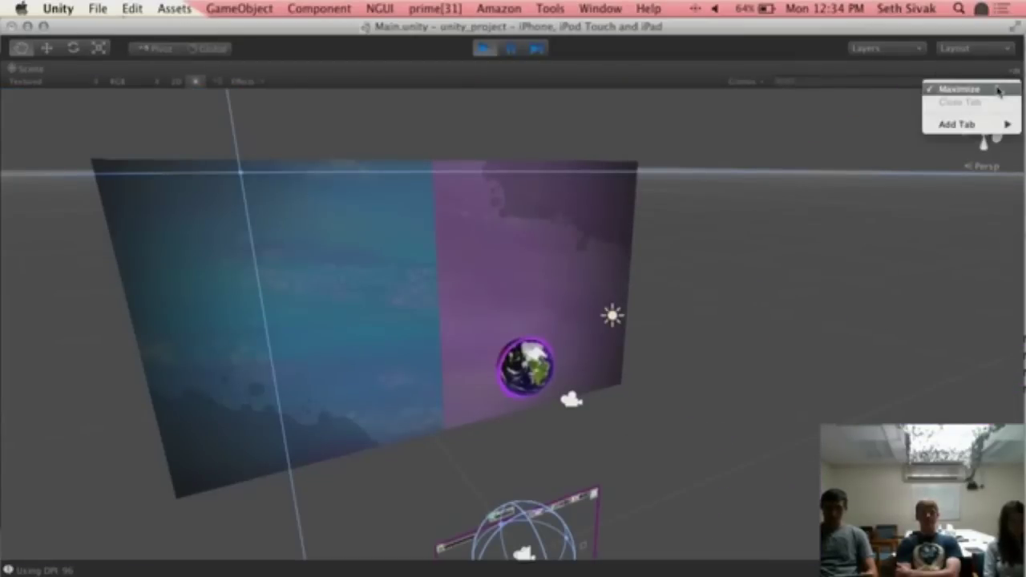
left_click(965, 86)
left_click(325, 254)
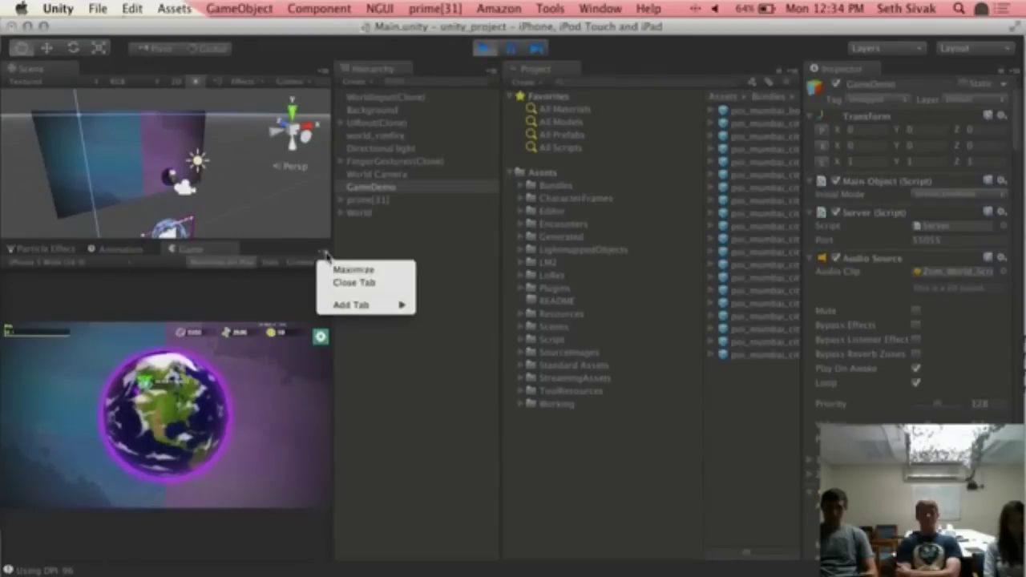
left_click(352, 270)
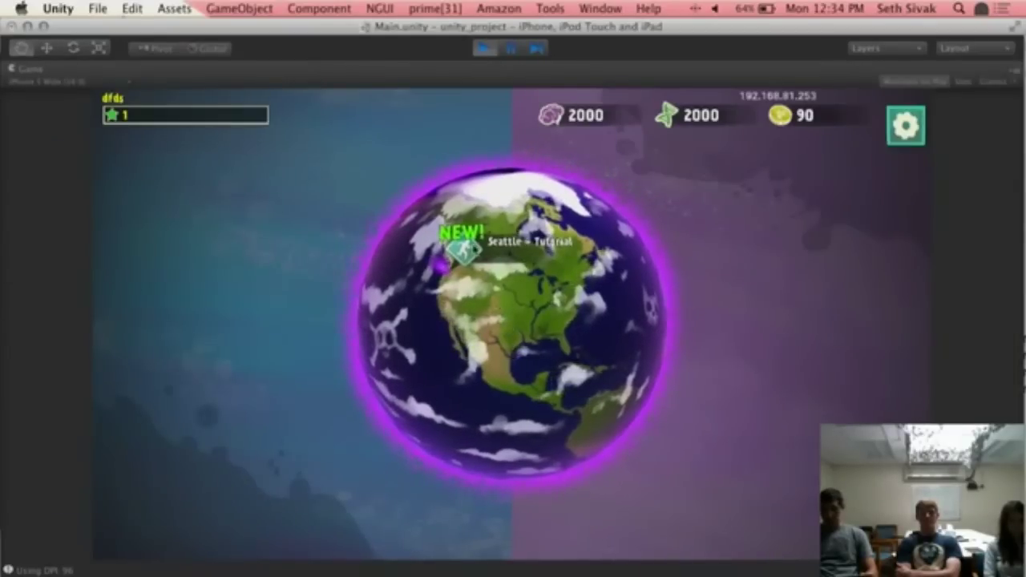
left_click(468, 247)
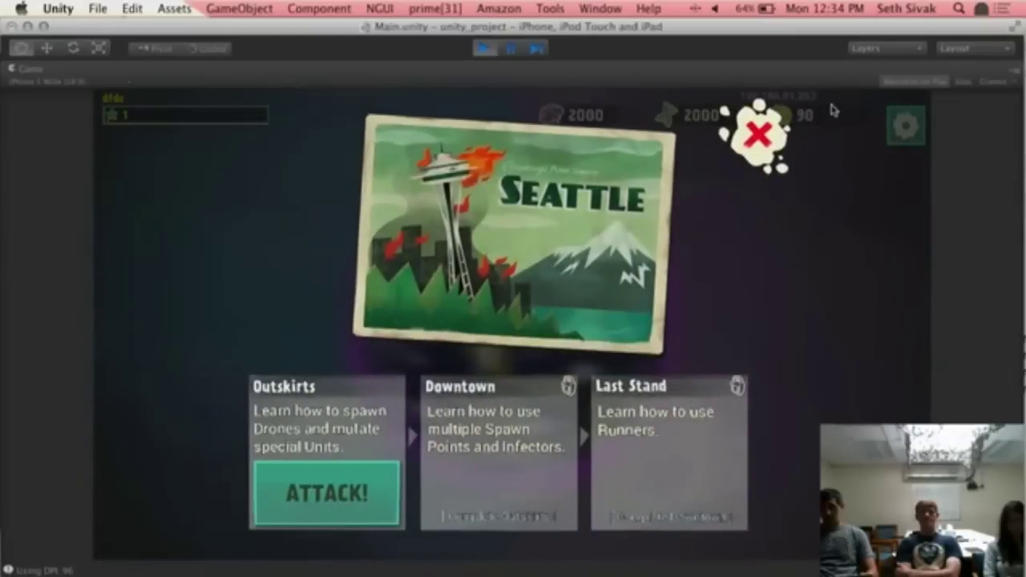
left_click(758, 136)
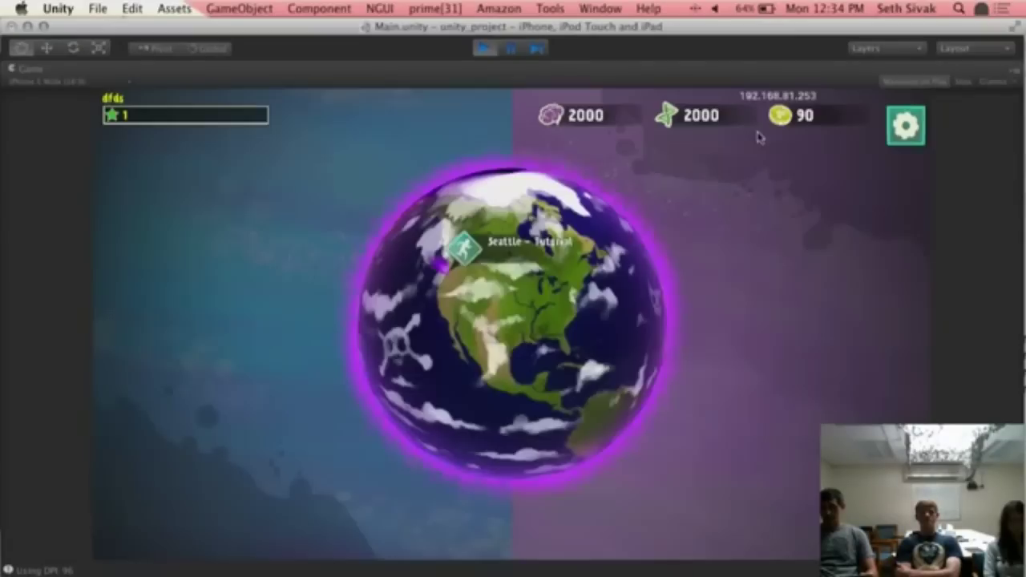
- Stop the game and set the GameDemo object's Initial Mode to MissionTestGameMode
left_click(484, 49)
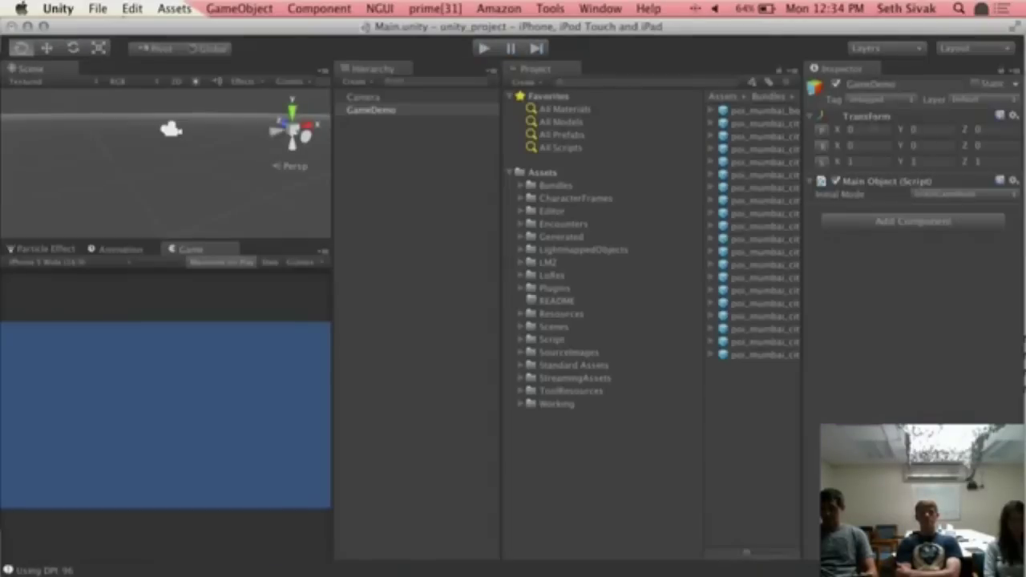
left_click(994, 200)
left_click(990, 219)
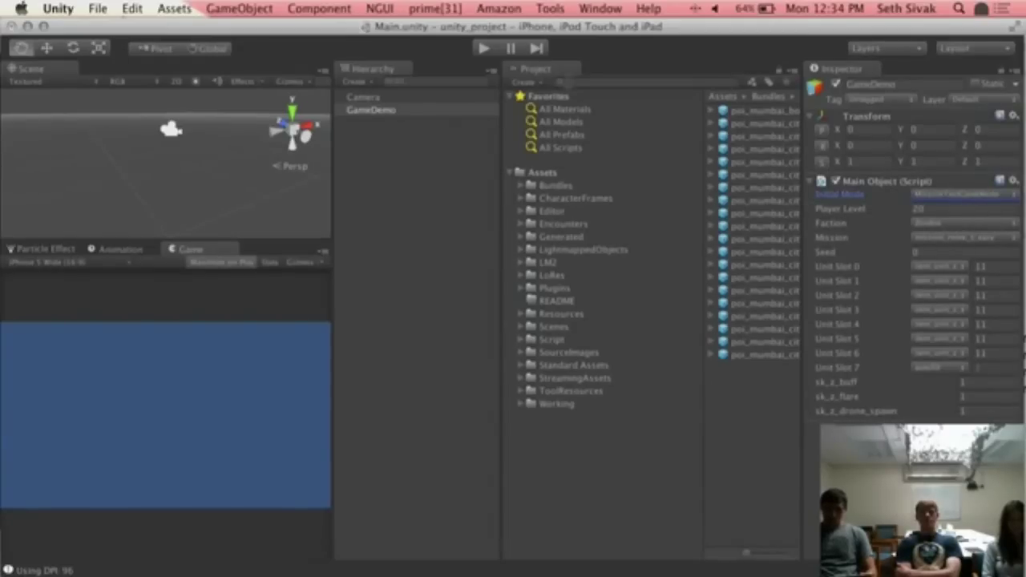
- Run the mission test and check the server's map generation log in Terminal before returning to Unity
left_click(484, 48)
key("super+Tab")
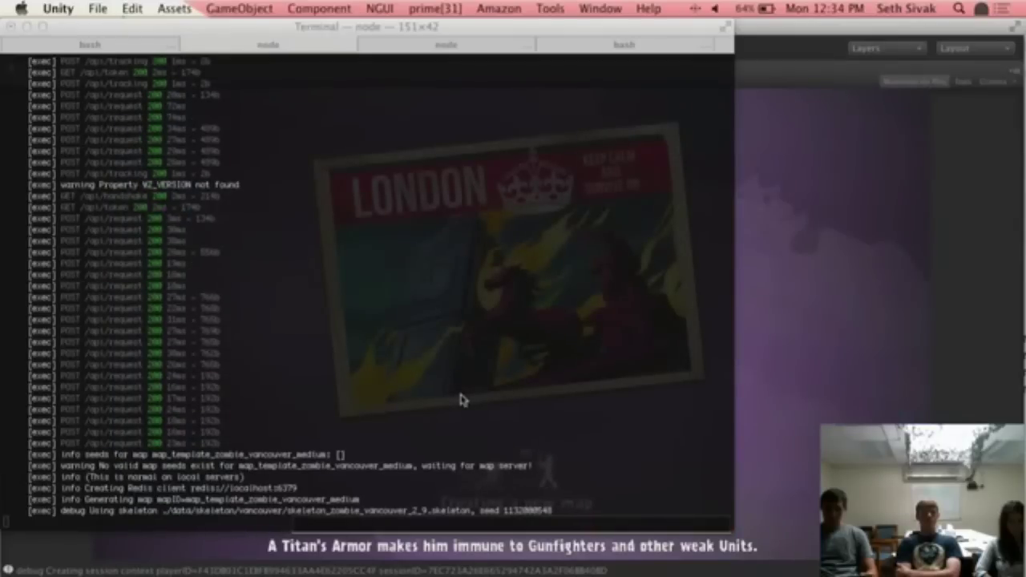
left_click(824, 372)
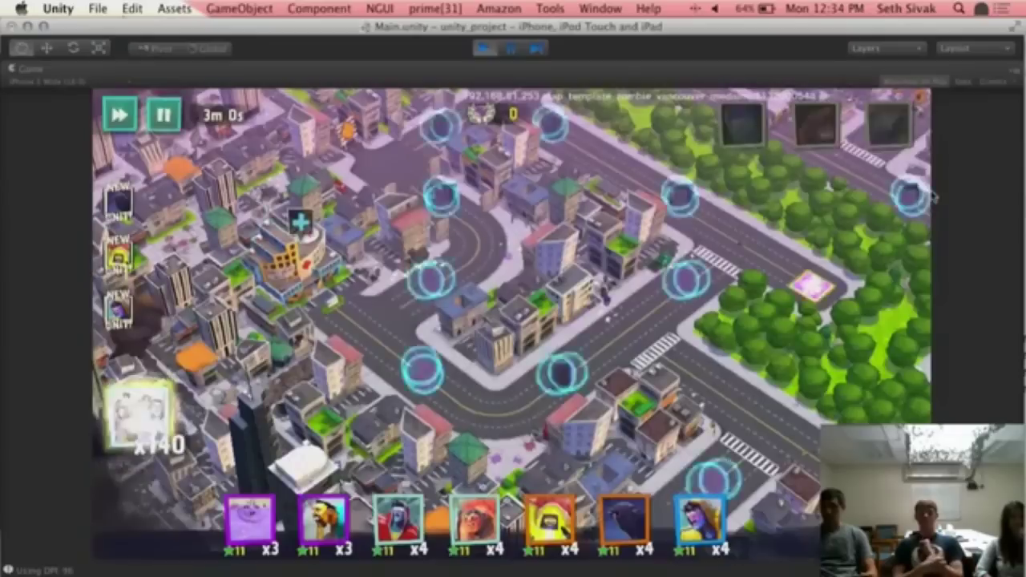
- Stop the game and quit Unity without saving the changes to the Main.unity scene
left_click(484, 48)
left_click(57, 8)
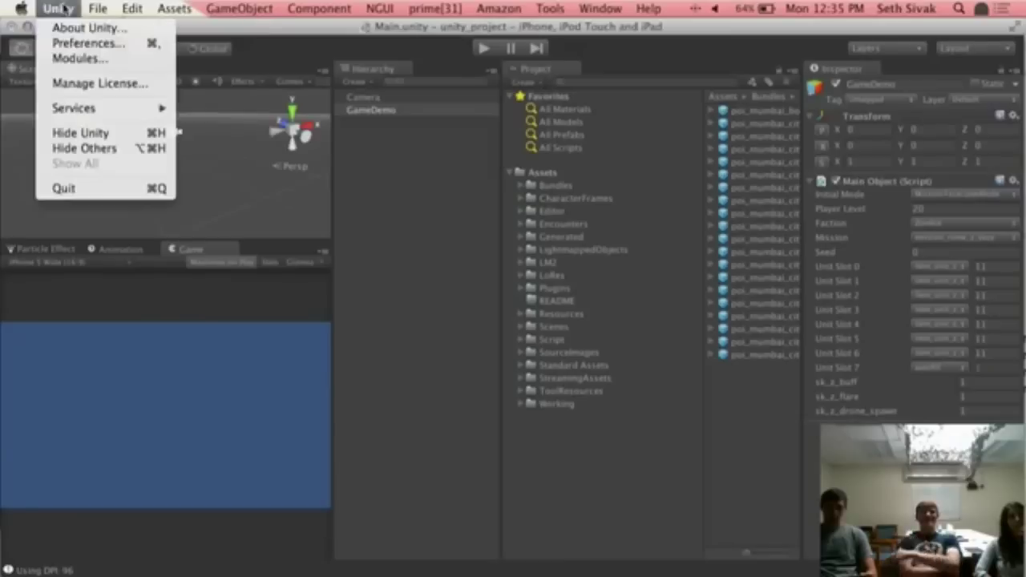
left_click(60, 186)
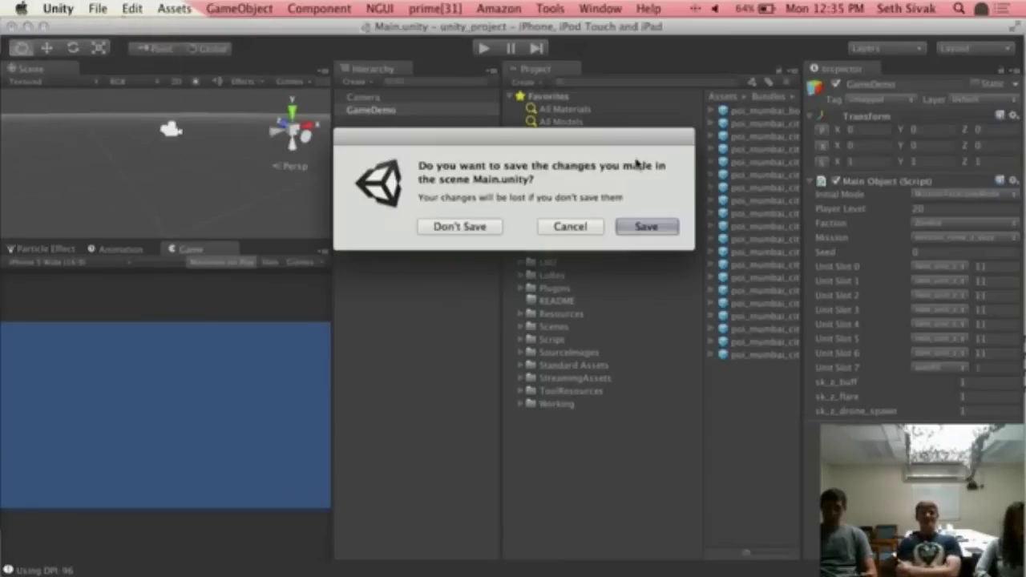
left_click(466, 228)
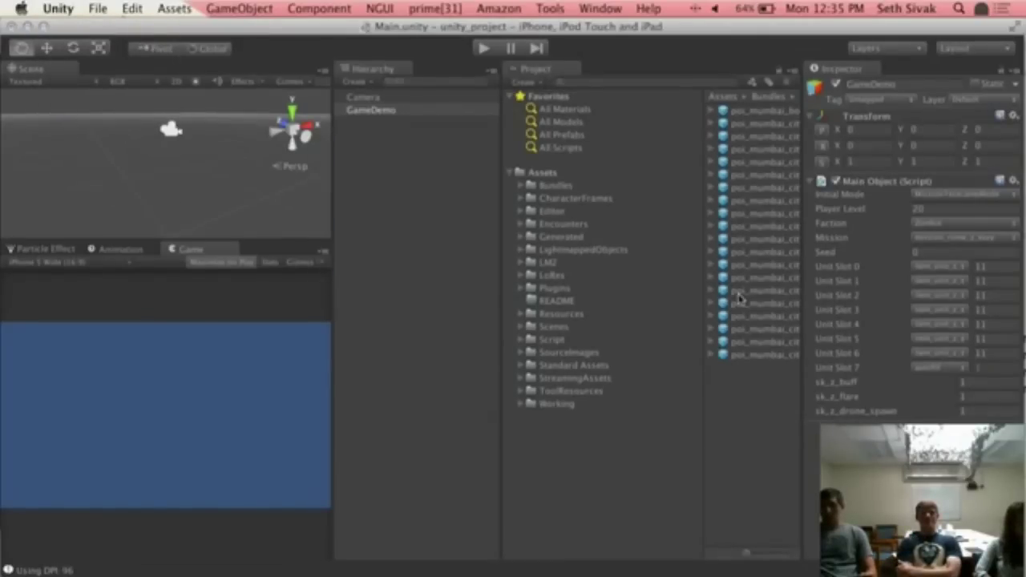
- Switch to Sublime Text and enlarge the window showing mission_dubai.tpl
key("super+Tab")
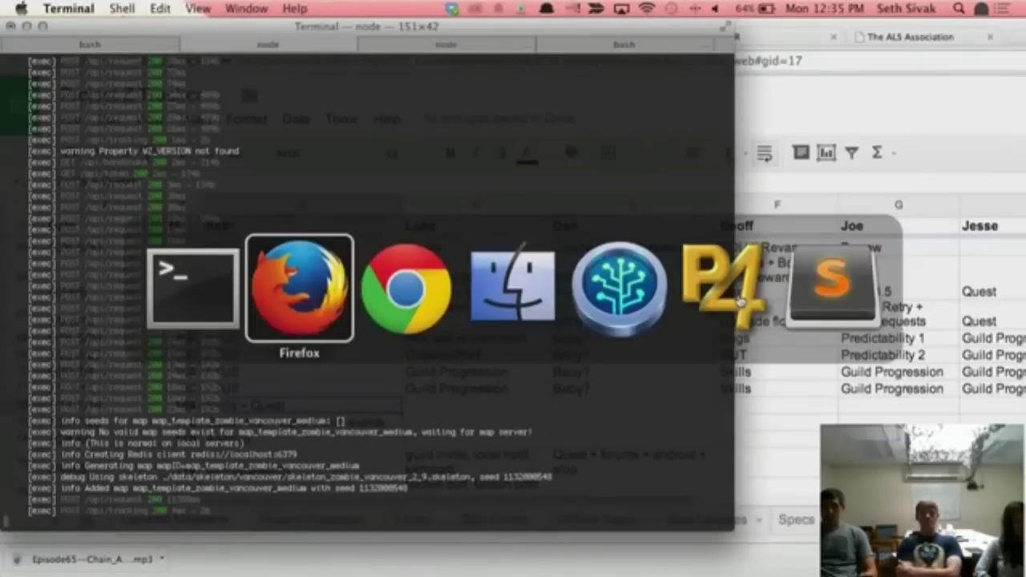
key("super+Tab")
key("super+Tab")
key("super+Tab")
key("super+Tab")
key("super+Tab")
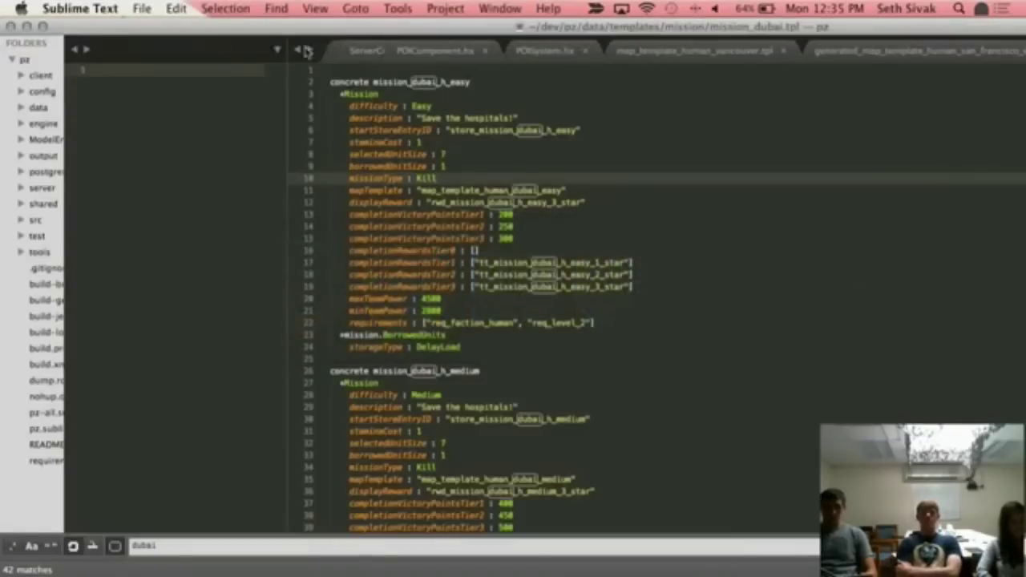
left_click(42, 26)
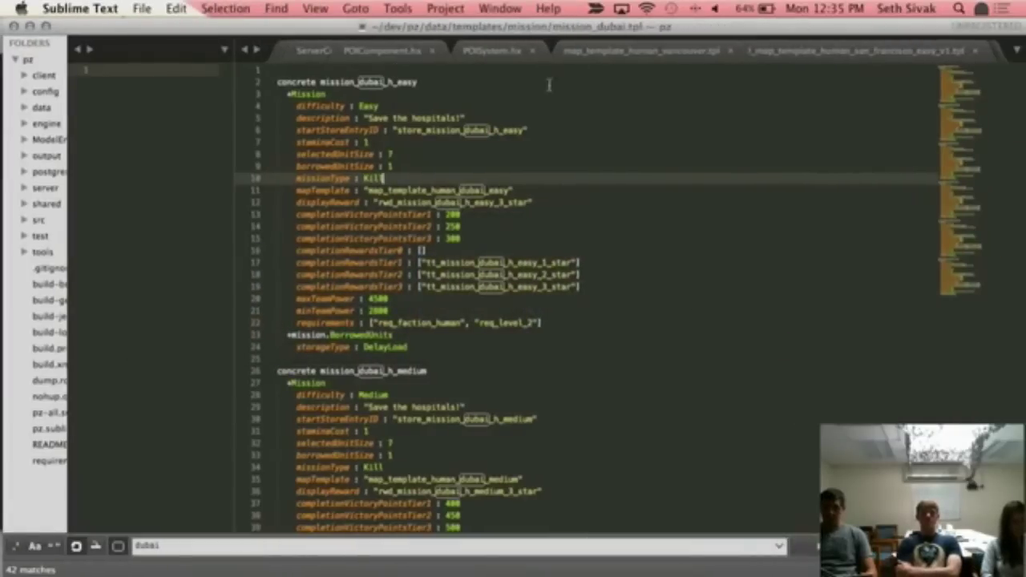
- Close all the open source and template files in the editor
left_click(431, 53)
left_click(429, 56)
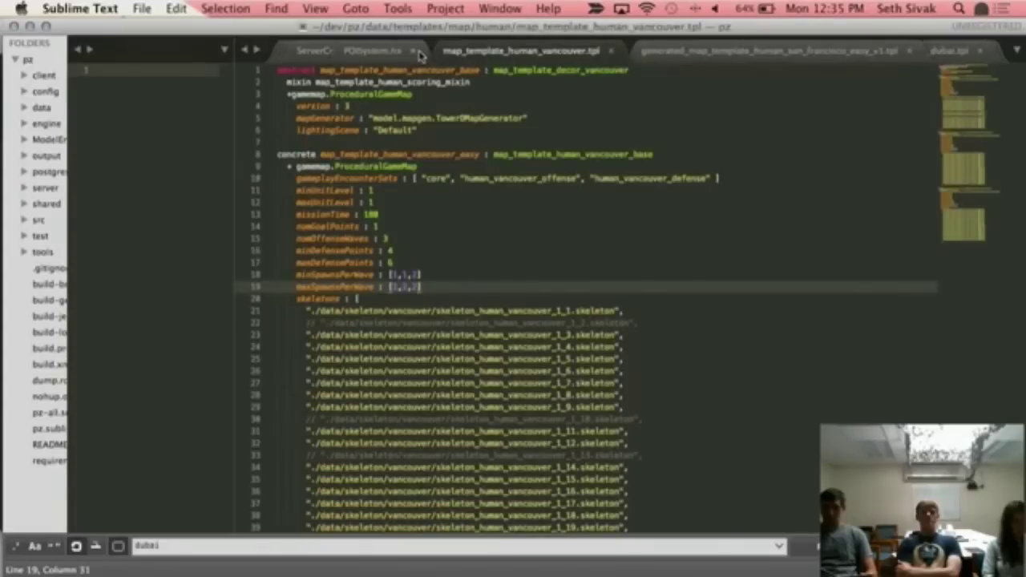
left_click(417, 52)
scroll(506, 55, "right", 2)
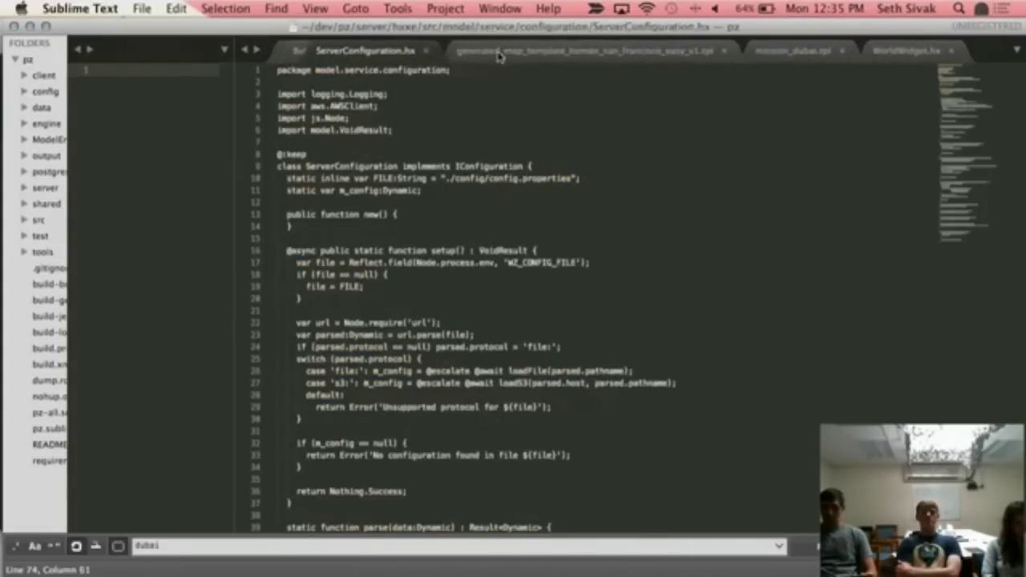
left_click(429, 52)
left_click(366, 53)
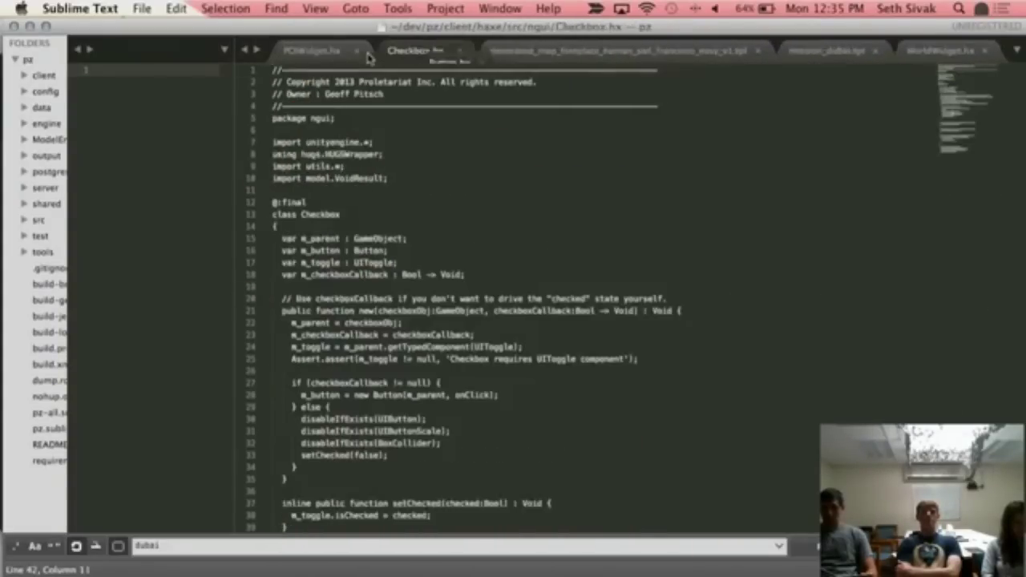
left_click(367, 53)
left_click(369, 53)
left_click(369, 55)
- Find files by the name "unit" and open unit_human.tpl from data/templates
key("super+p")
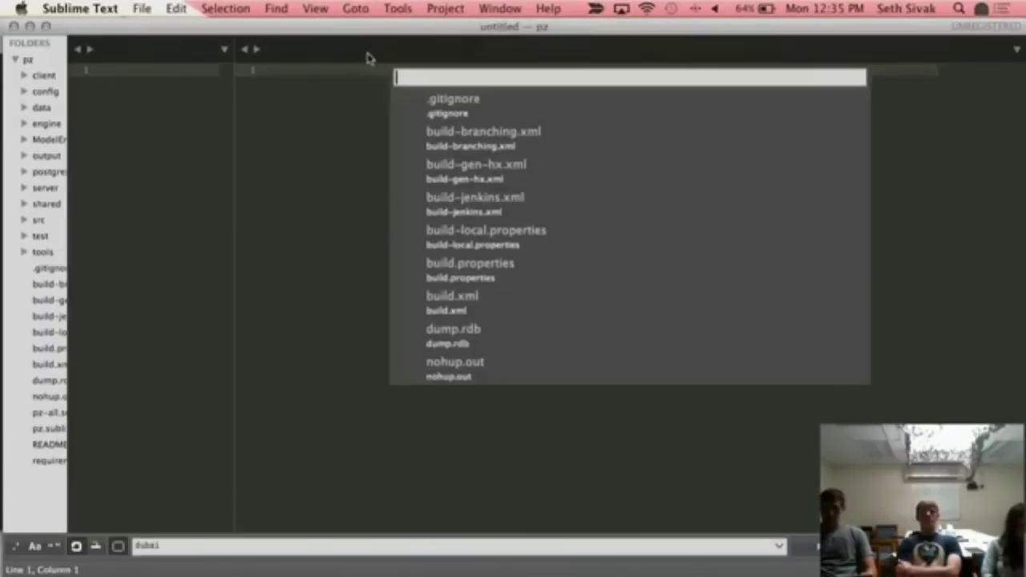
type("unit")
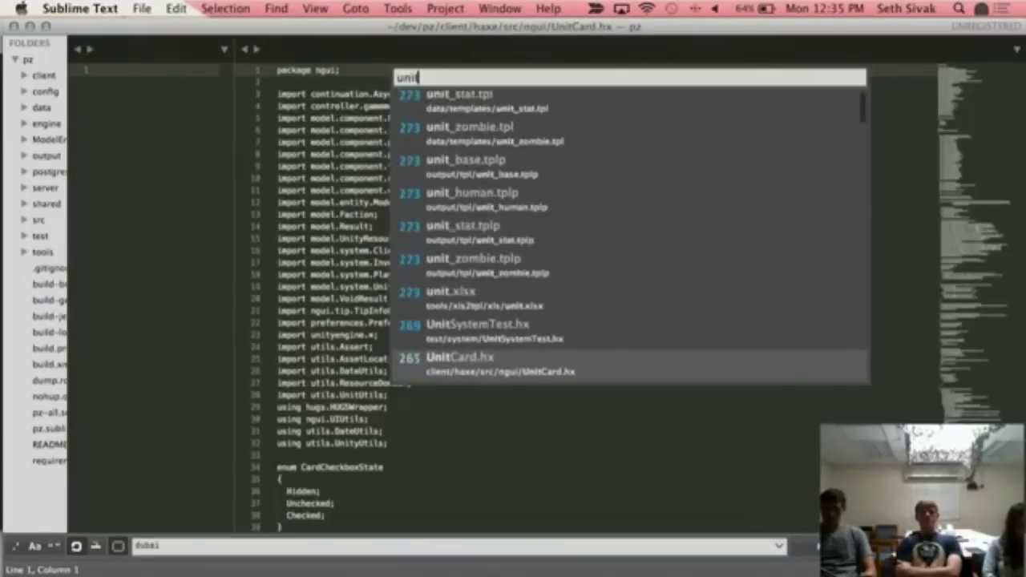
key("Up")
key("Up")
key("Up")
key("Up")
key("Up")
key("Up")
key("Up")
key("Up")
key("Up")
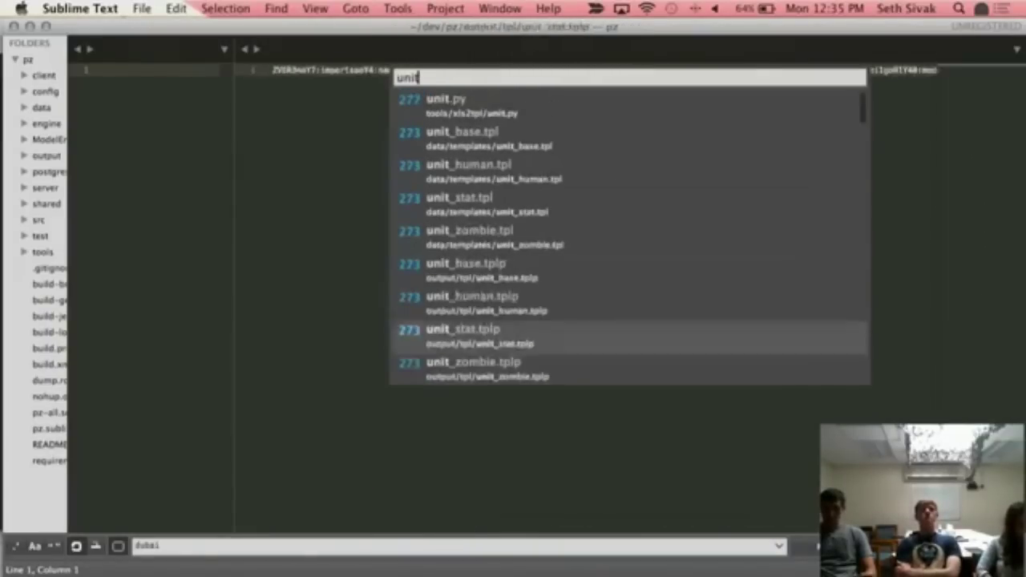
key("Return")
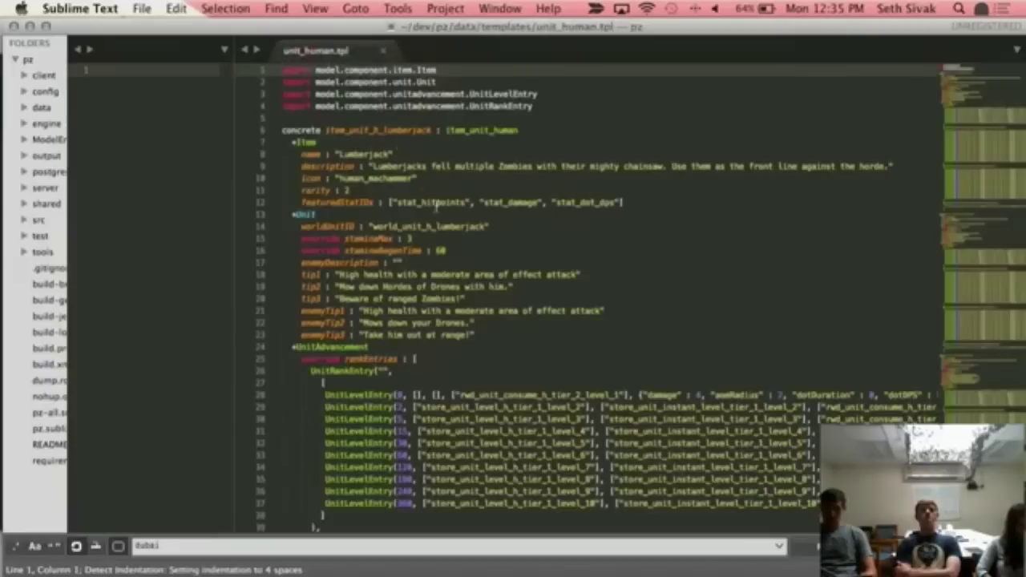
- Examine the Lumberjack unit's definition and its rank and level entries in unit_human.tpl, and close the file
scroll(444, 257, "down", 1)
scroll(444, 259, "down", 2)
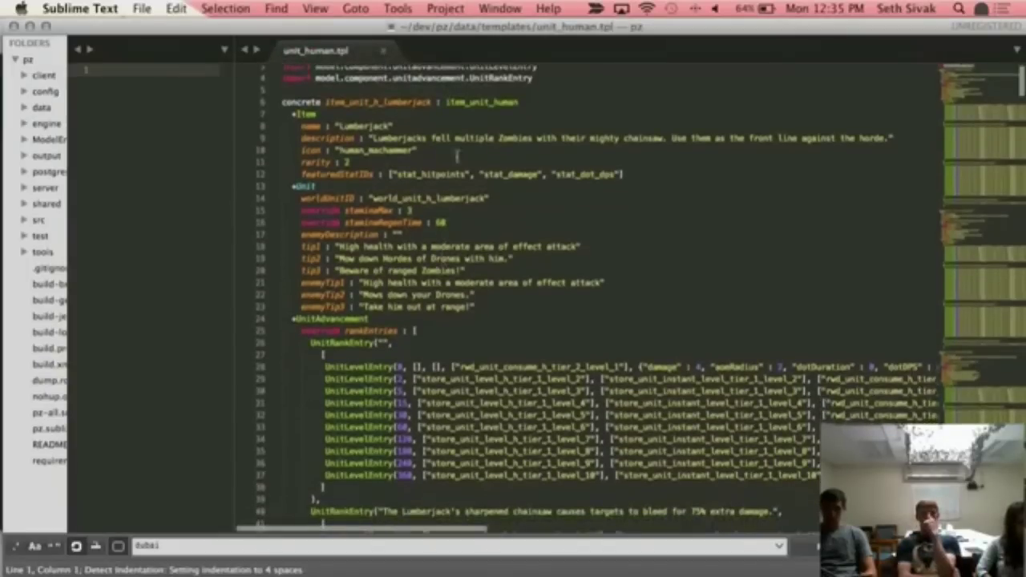
scroll(460, 347, "down", 10)
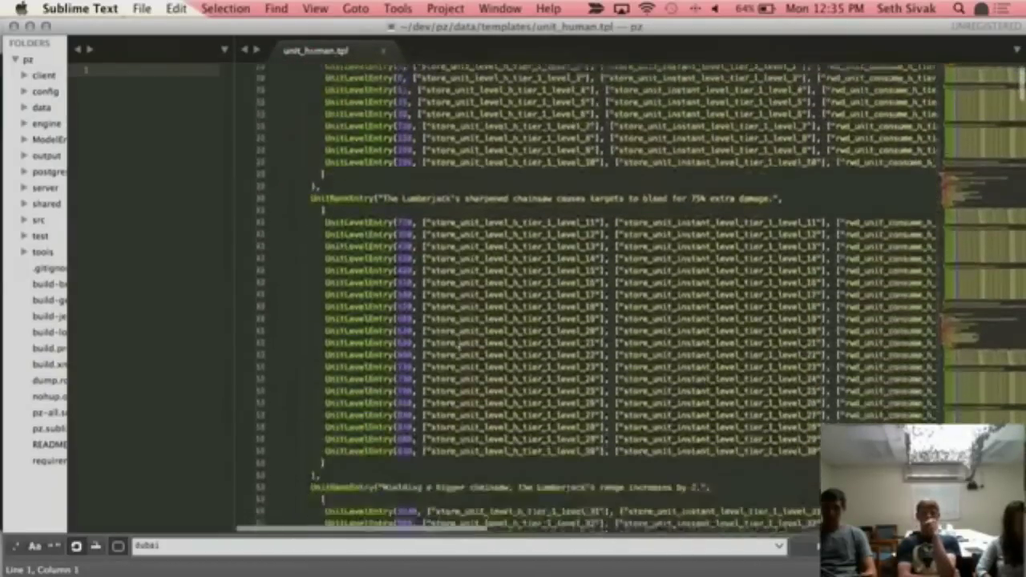
scroll(460, 347, "up", 1)
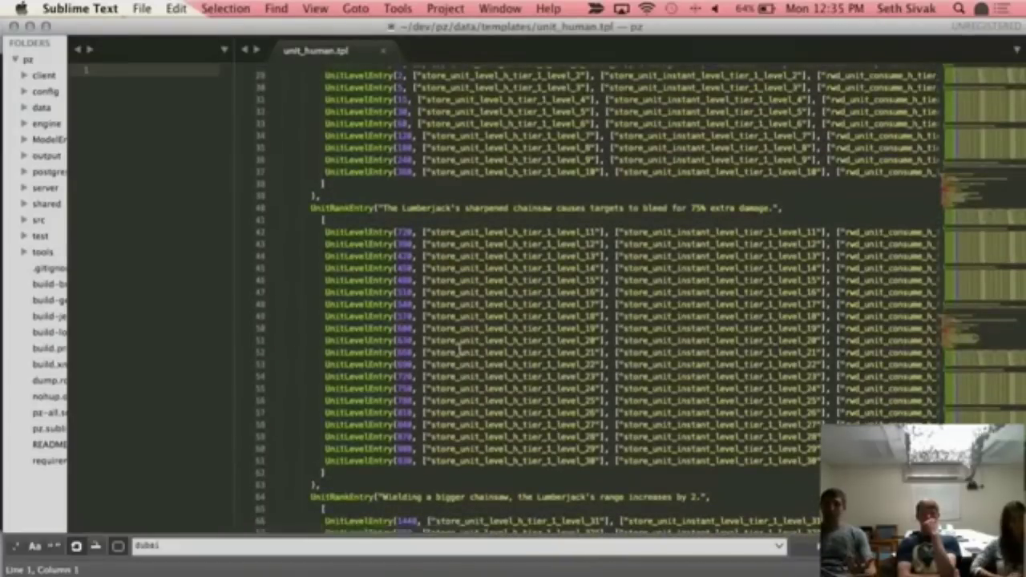
scroll(460, 349, "up", 3)
scroll(460, 349, "up", 1)
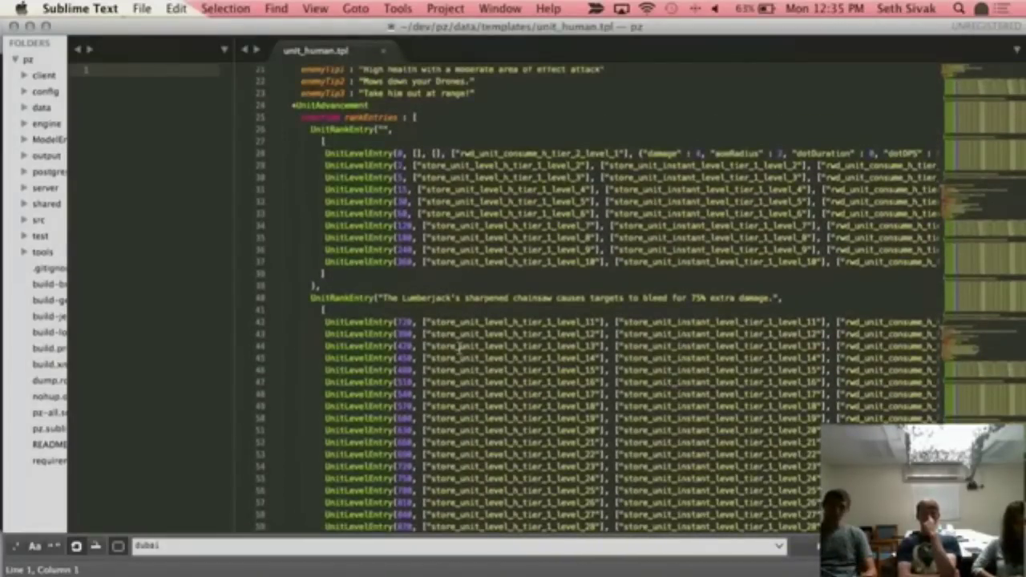
scroll(460, 347, "up", 7)
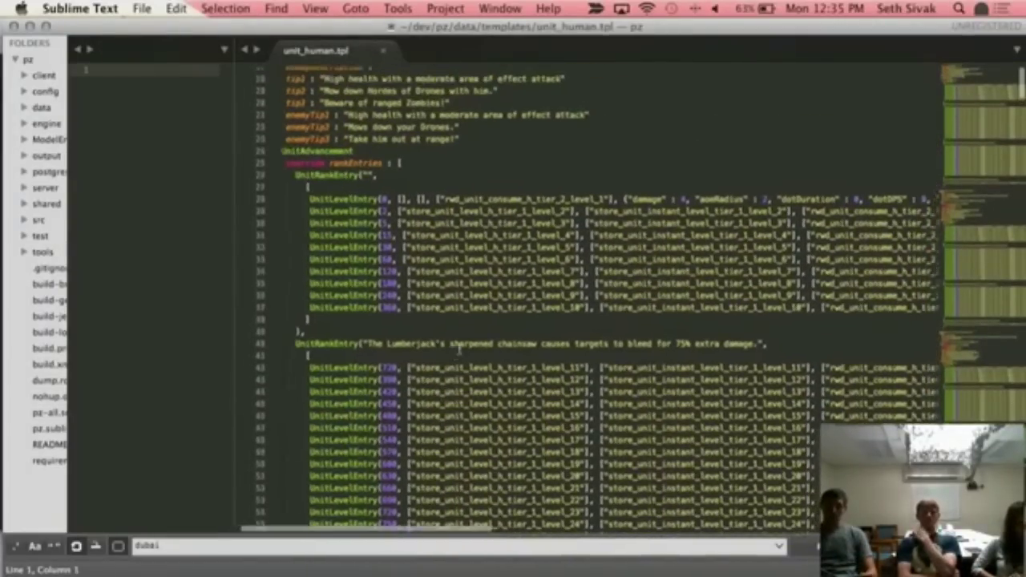
scroll(460, 348, "down", 2)
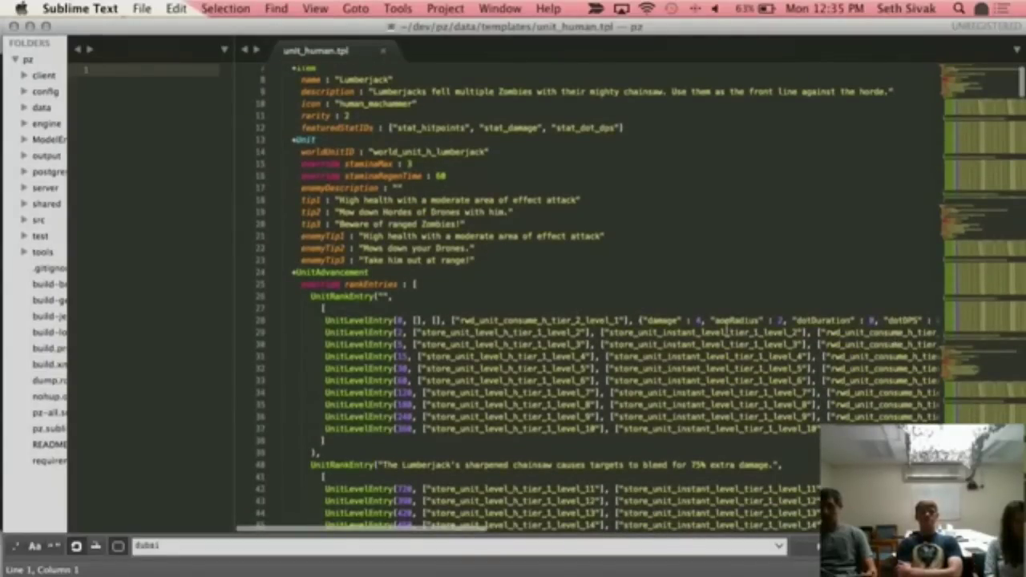
scroll(630, 360, "down", 2)
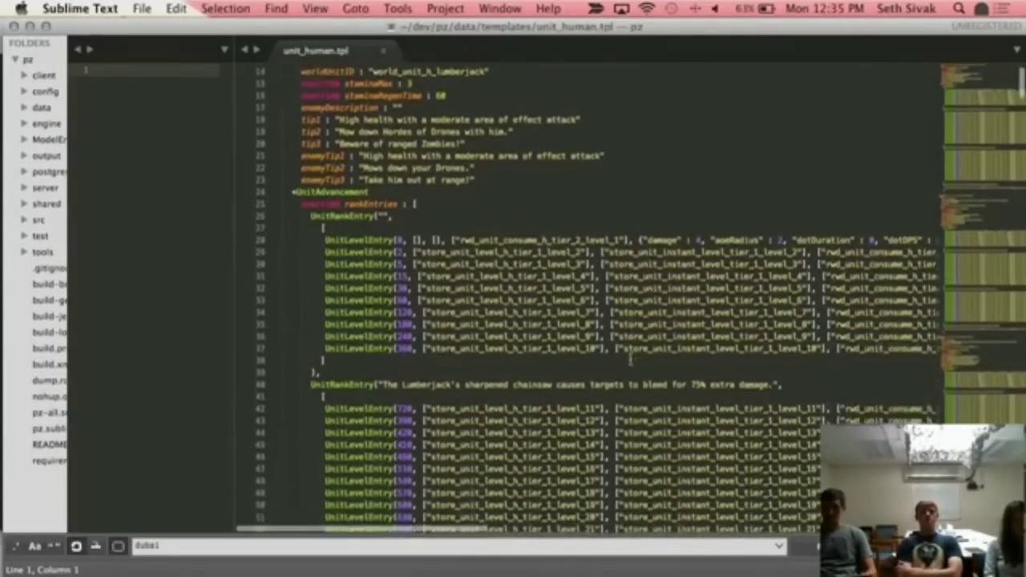
scroll(630, 360, "up", 5)
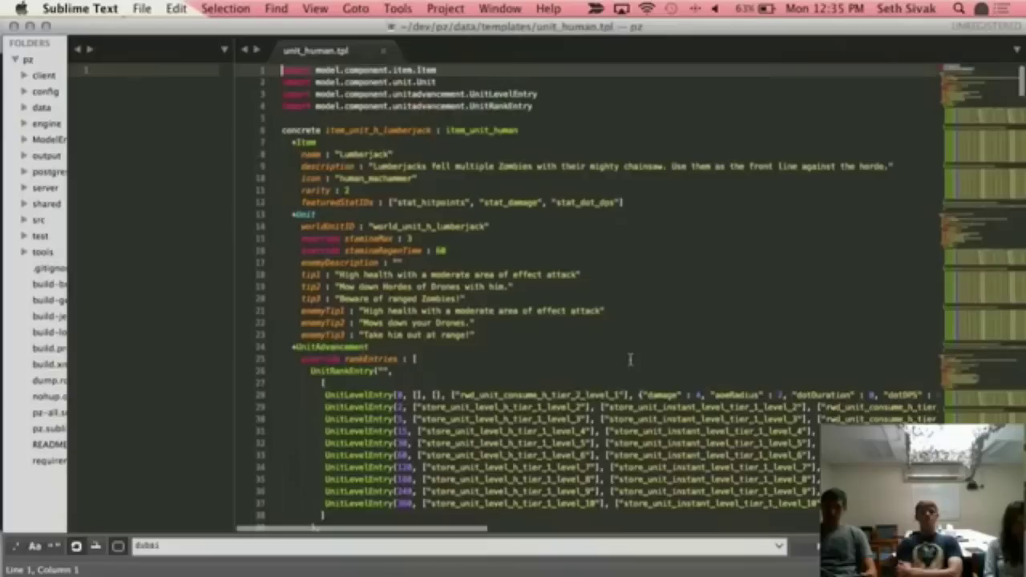
left_click(383, 51)
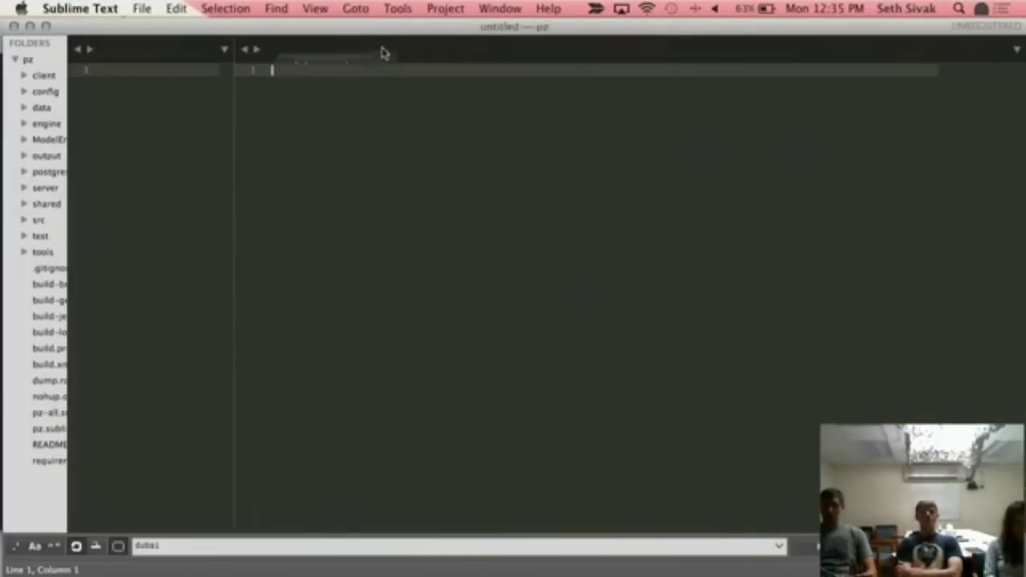
- Launch Unity again and dismiss the editor update notice
key("super+Tab")
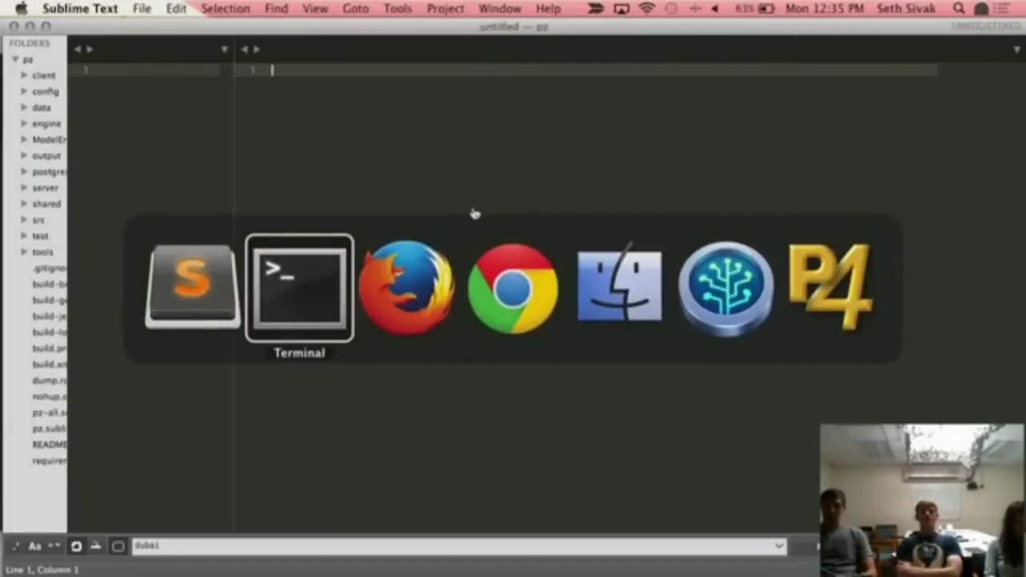
key("Escape")
key("alt+space")
type("u")
key("Return")
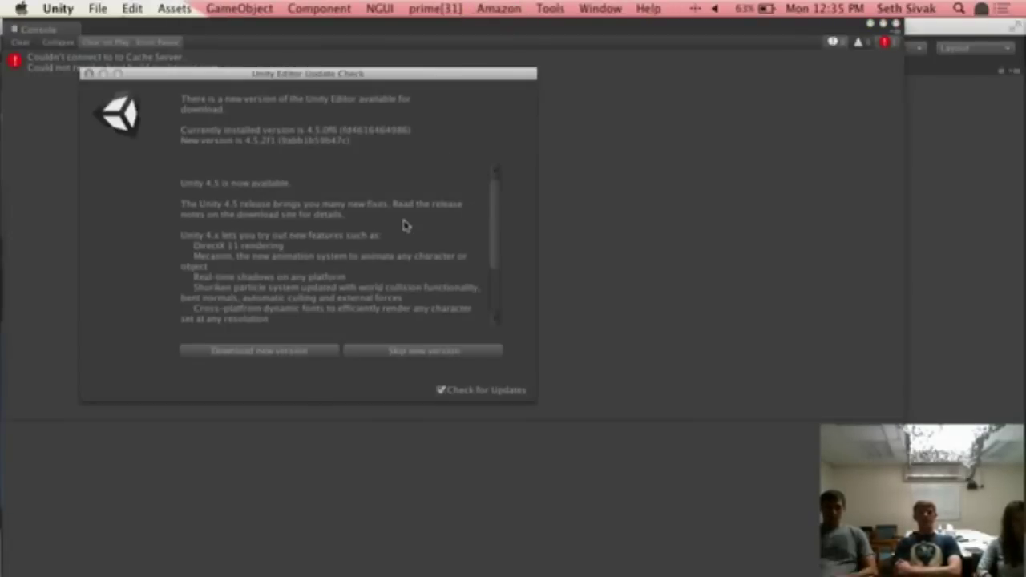
left_click(90, 74)
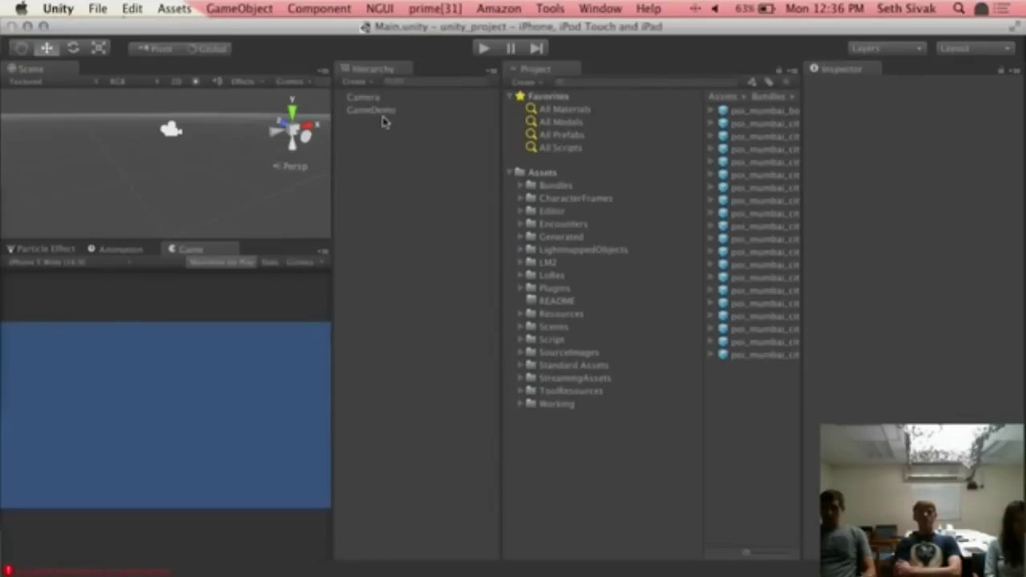
- Set the GameDemo object's Initial Mode to MissionTestGameMode and widen the Inspector
left_click(374, 110)
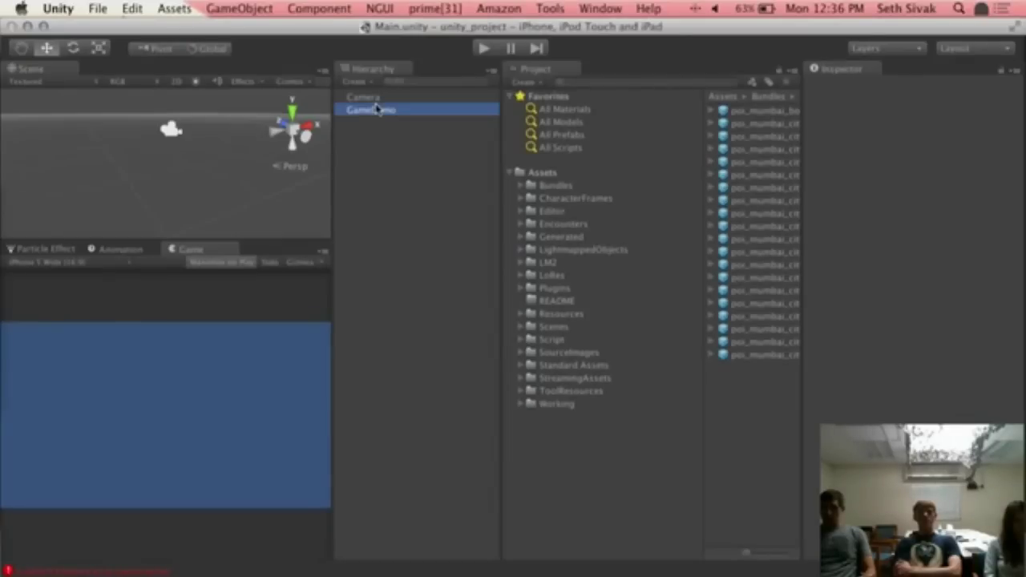
left_click(982, 203)
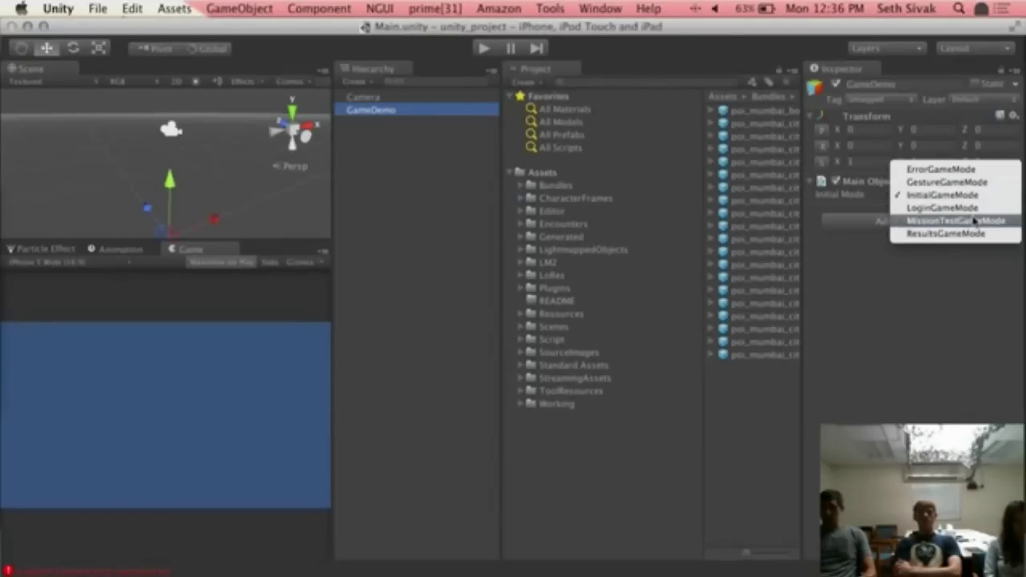
left_click(978, 221)
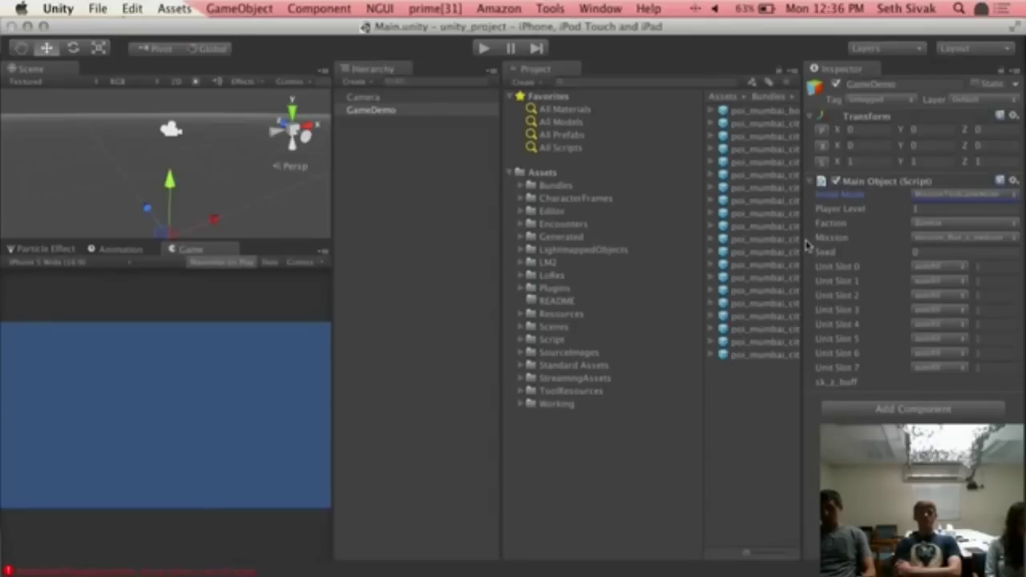
left_click_drag(802, 240, 746, 247)
- Open the Generate Map tool and generate a map initialized from map_template_human_dubai_easy
left_click(505, 8)
mouse_move(550, 8)
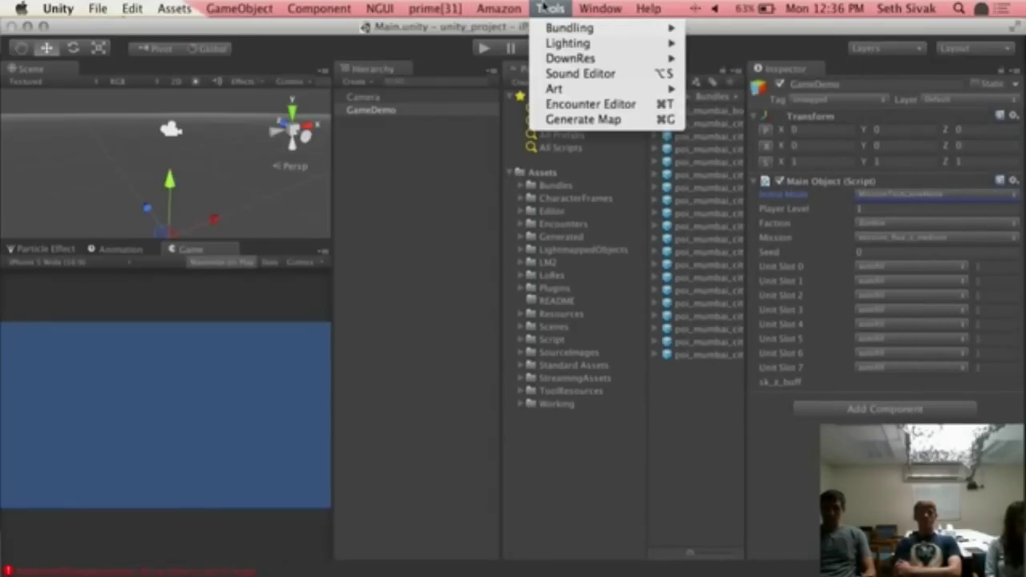
left_click(583, 118)
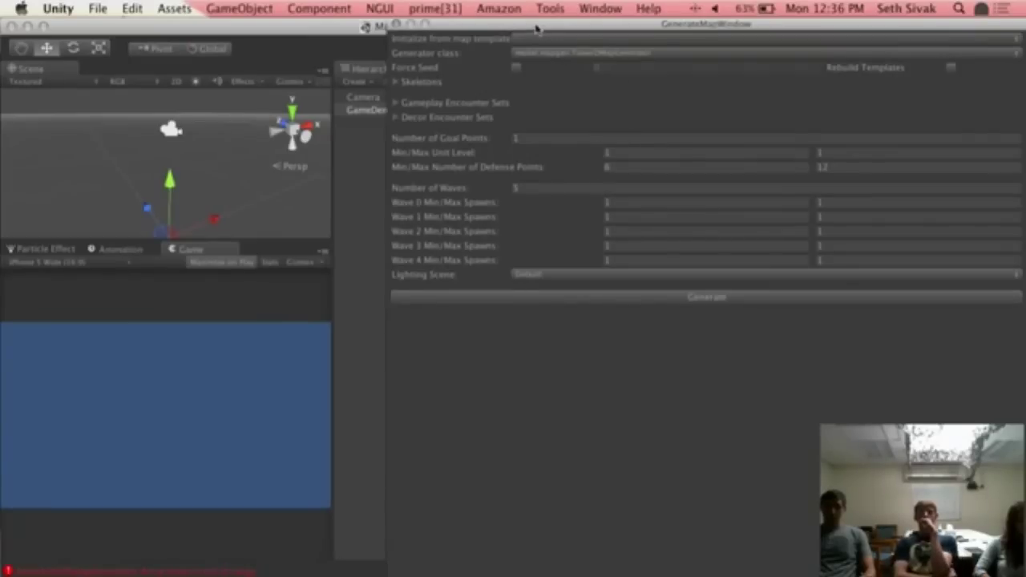
left_click_drag(527, 27, 412, 41)
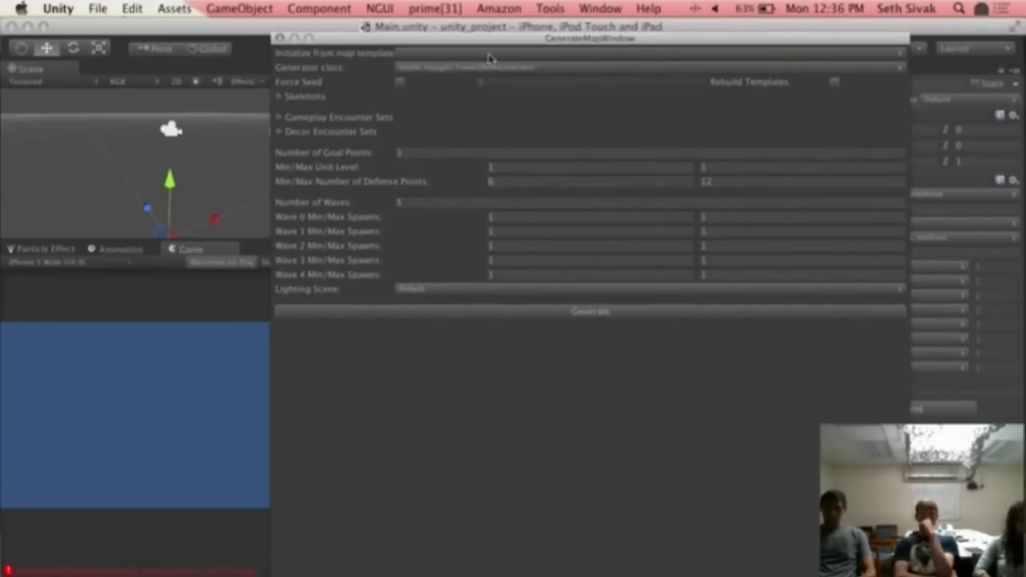
left_click(465, 53)
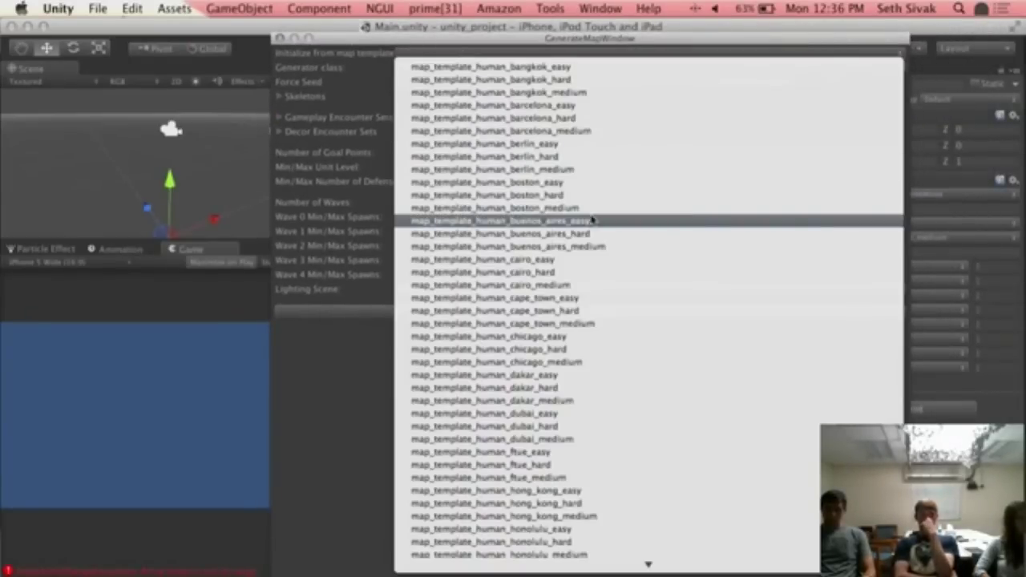
scroll(592, 220, "down", 15)
scroll(592, 220, "up", 15)
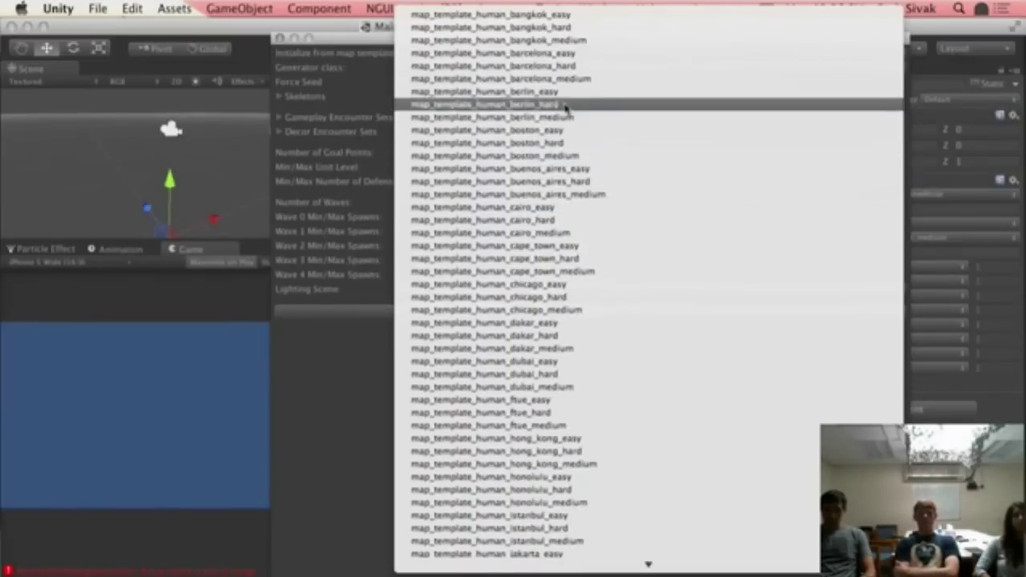
left_click(547, 363)
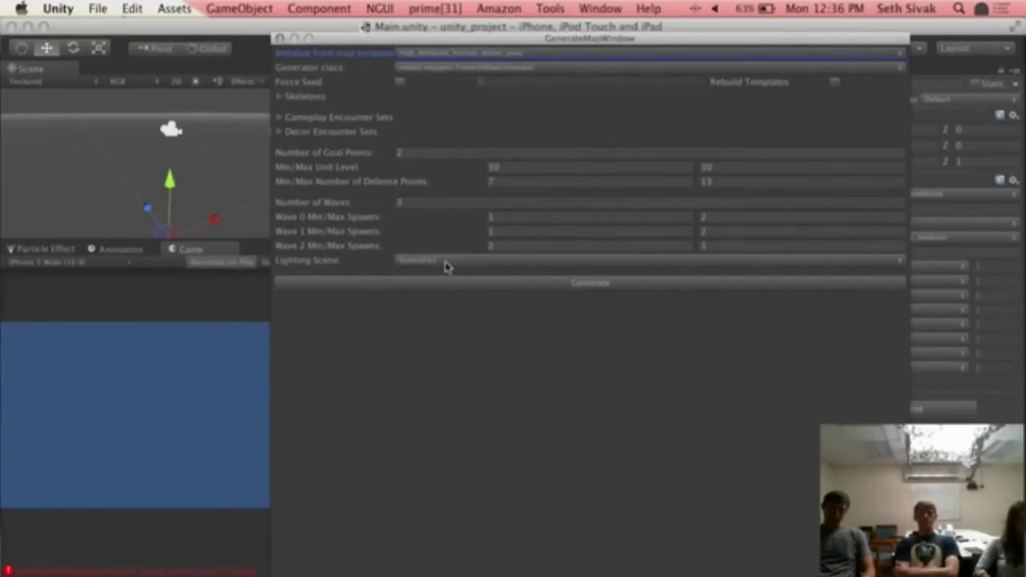
left_click(464, 285)
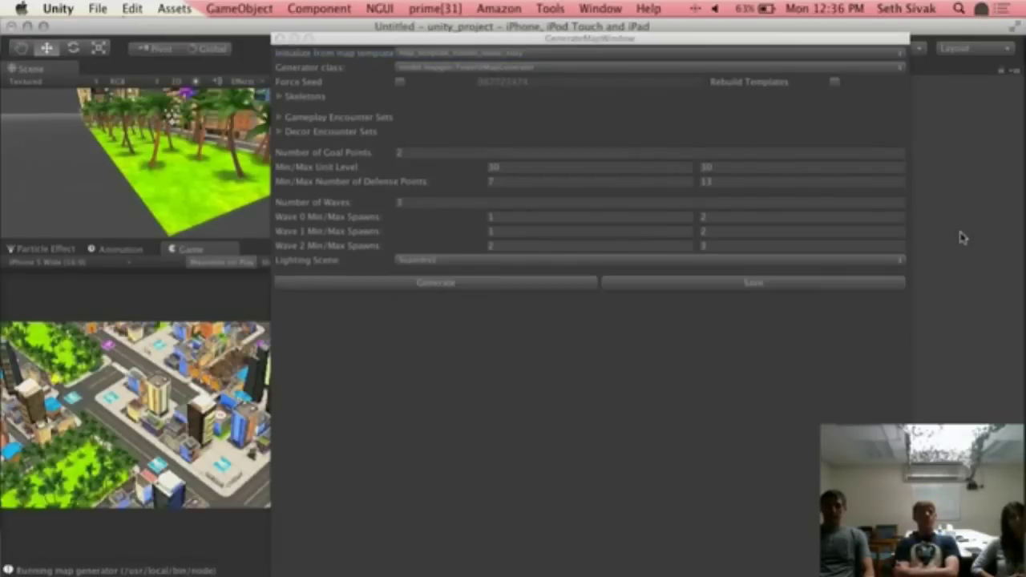
- Move the map generation window out of the way and maximize the Scene view
left_click_drag(366, 38, 467, 453)
left_click(321, 252)
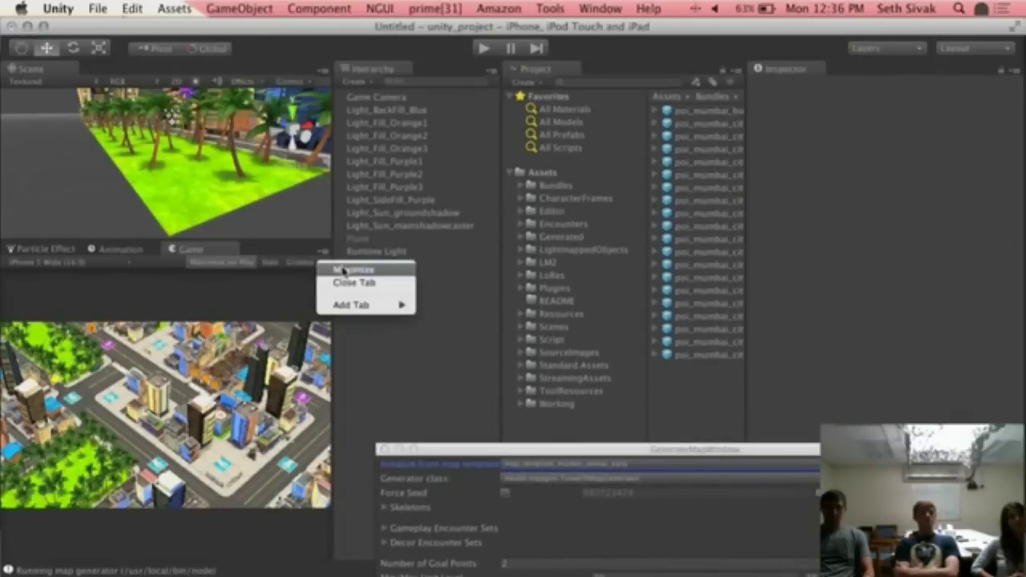
left_click(321, 72)
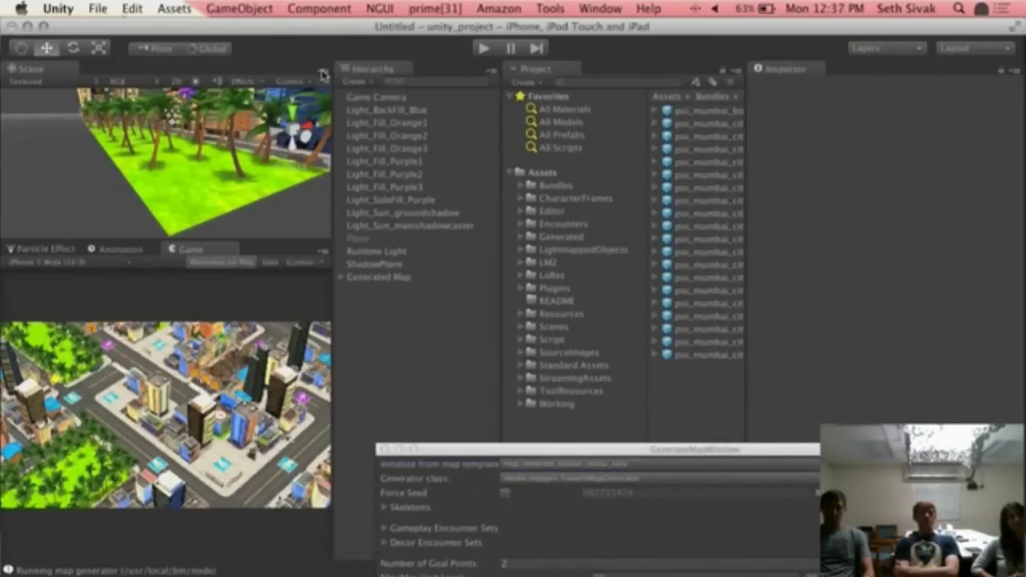
left_click(324, 74)
left_click(332, 88)
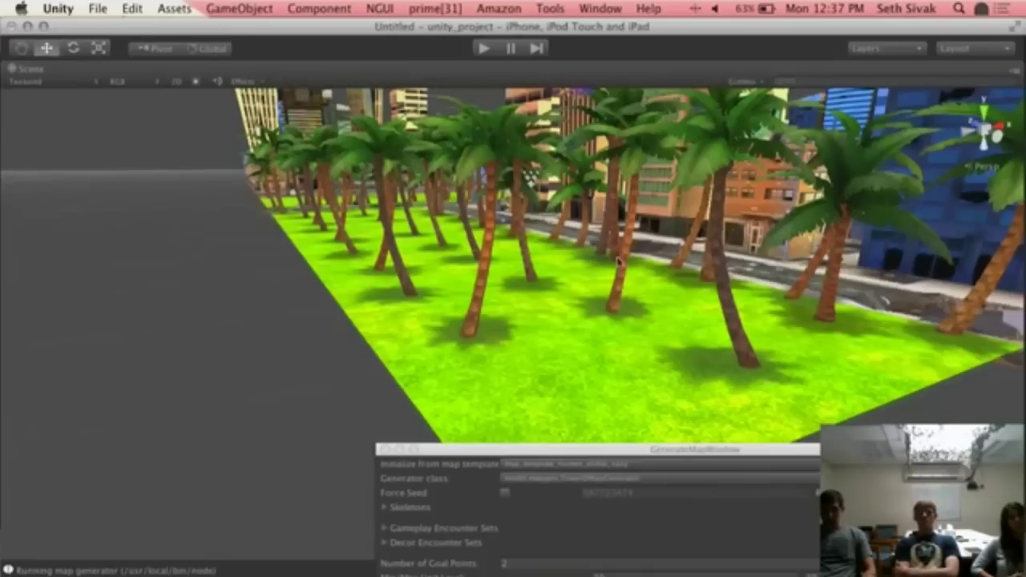
- Examine the generated Dubai map's streets, buildings, parks and encounter markers from above and up close
scroll(618, 261, "down", 10)
scroll(566, 245, "up", 5)
middle_click_drag(566, 245, 510, 401)
right_click_drag(529, 297, 518, 487)
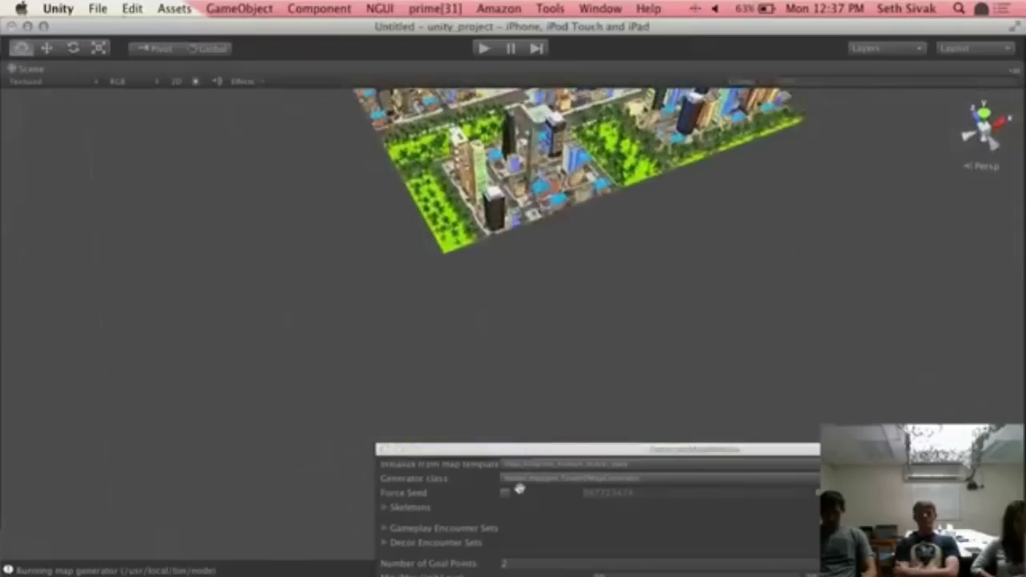
middle_click_drag(549, 191, 539, 383)
scroll(513, 305, "up", 10)
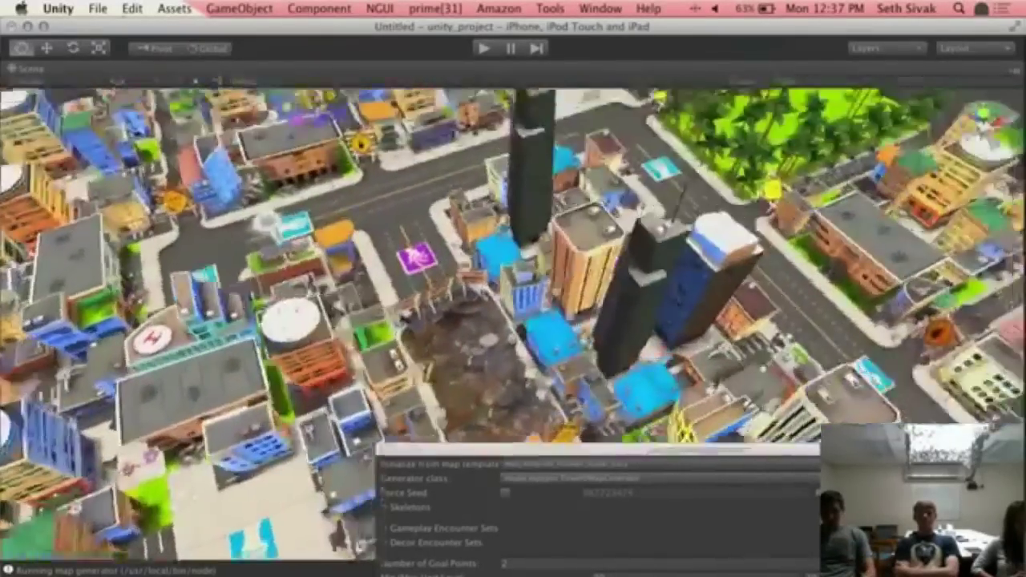
right_click_drag(449, 208, 402, 182)
middle_click_drag(402, 182, 325, 292)
right_click_drag(325, 292, 161, 285)
middle_click_drag(281, 167, 513, 337)
scroll(393, 263, "down", 4)
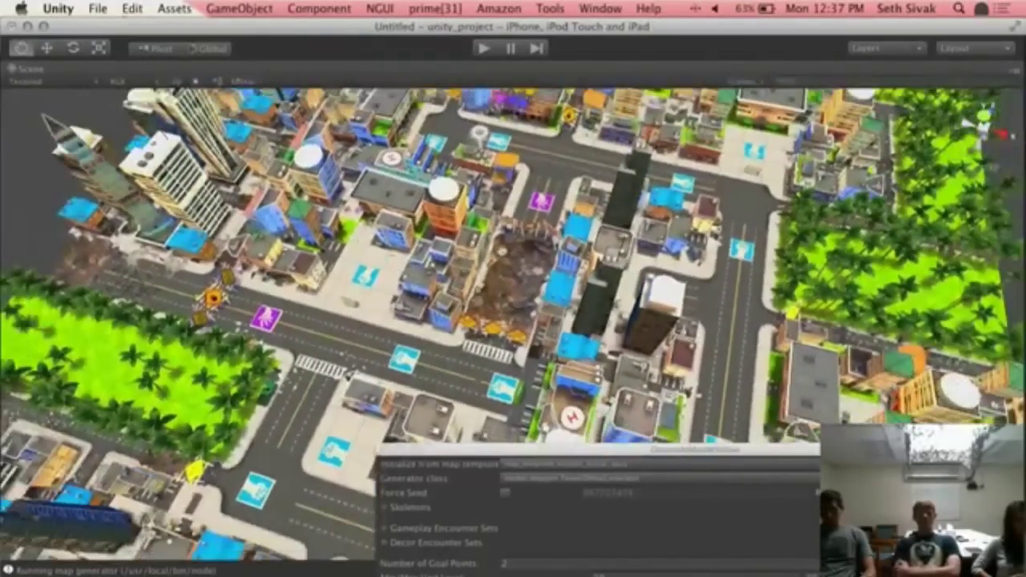
- Close the map generation window and open the Encounter Editor
middle_click_drag(503, 252, 504, 207)
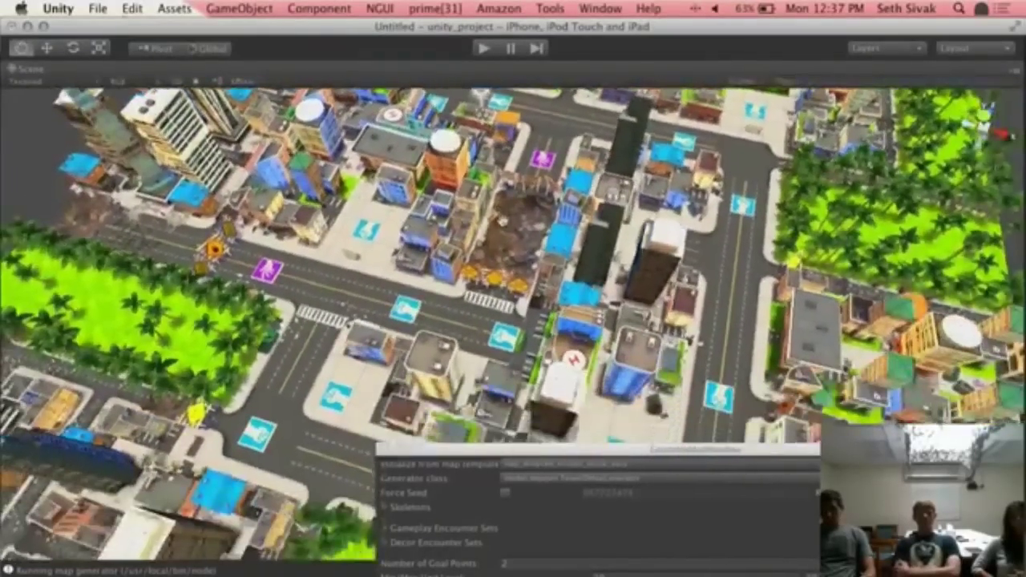
scroll(506, 215, "down", 5)
middle_click_drag(646, 239, 596, 193)
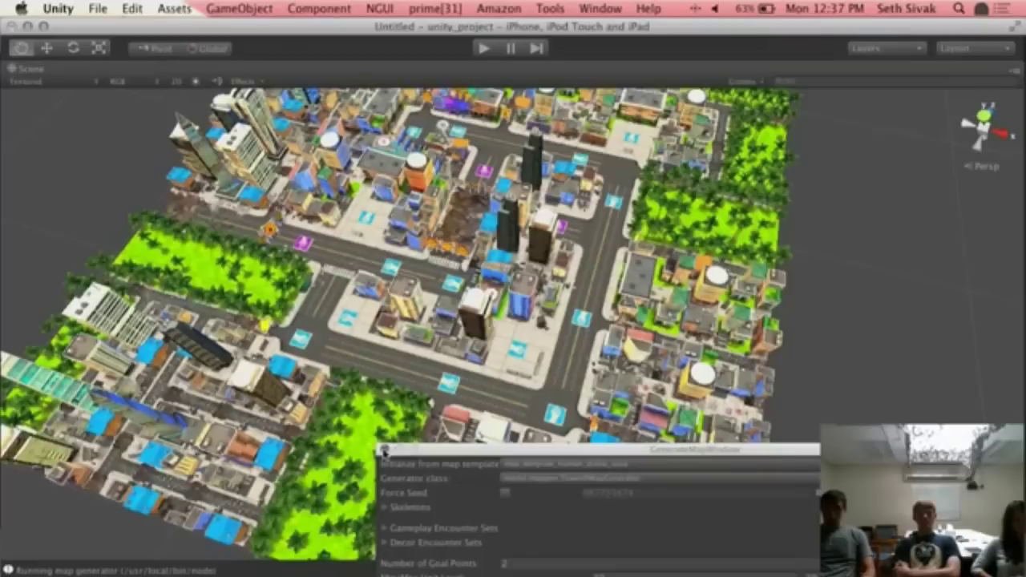
left_click(383, 452)
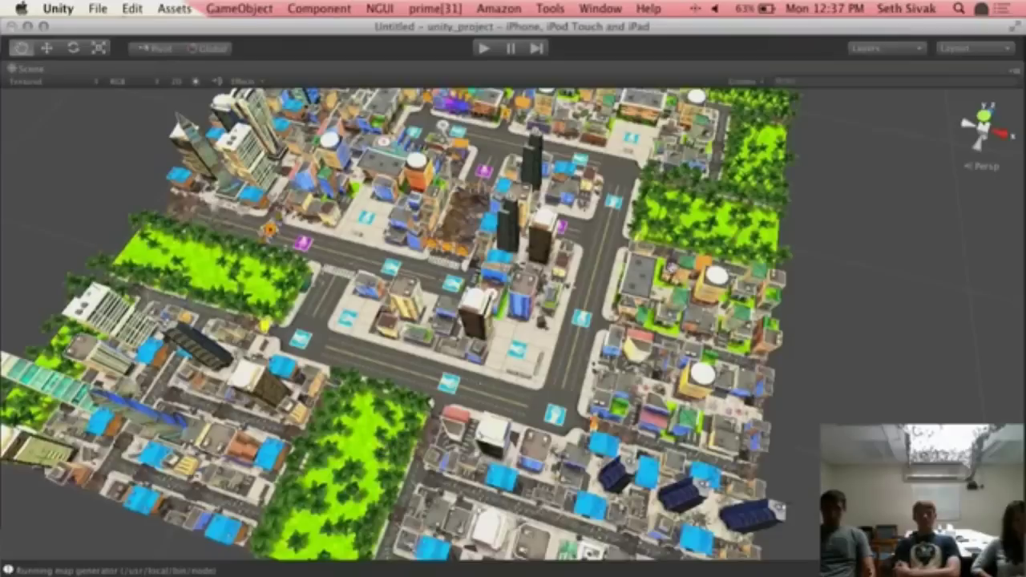
left_click(564, 7)
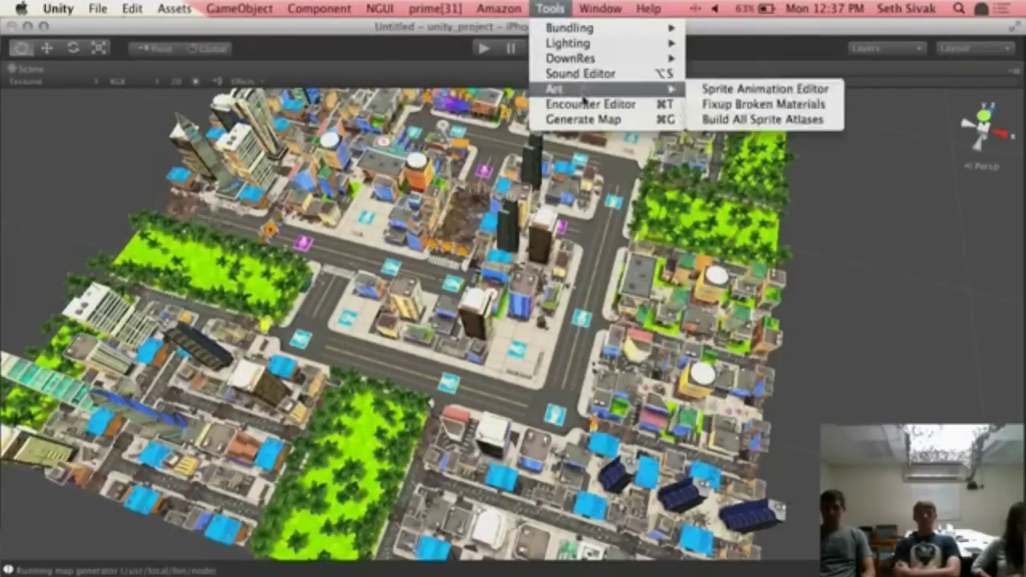
left_click(588, 104)
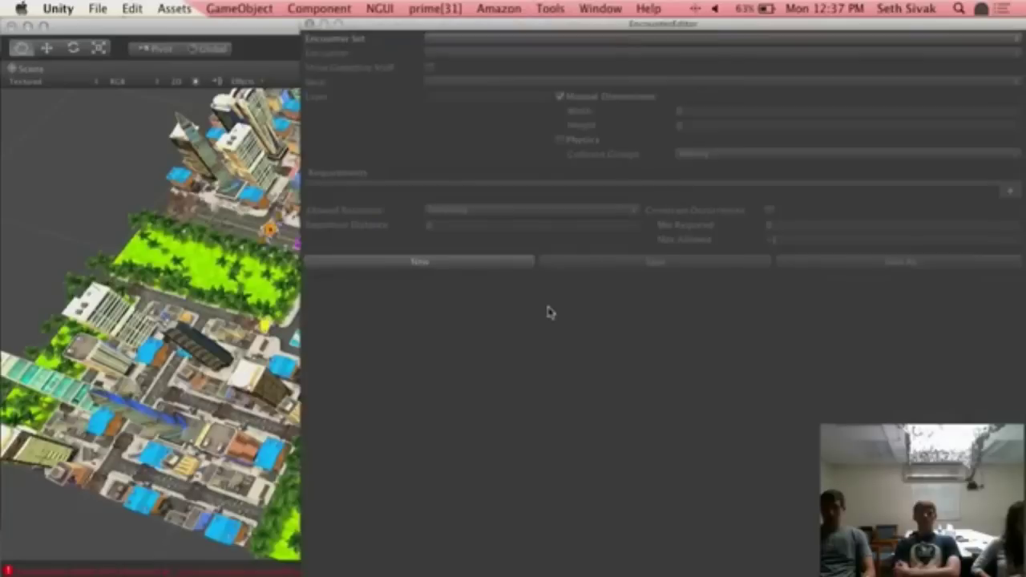
- Set the Encounter Set to zombie_rome_defense
left_click(499, 40)
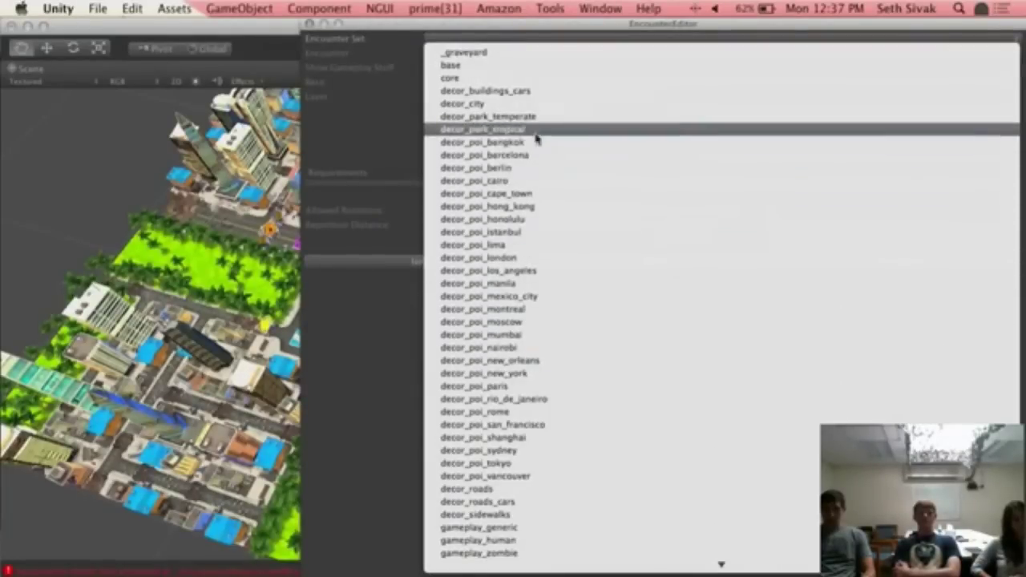
scroll(529, 261, "down", 10)
scroll(533, 260, "down", 7)
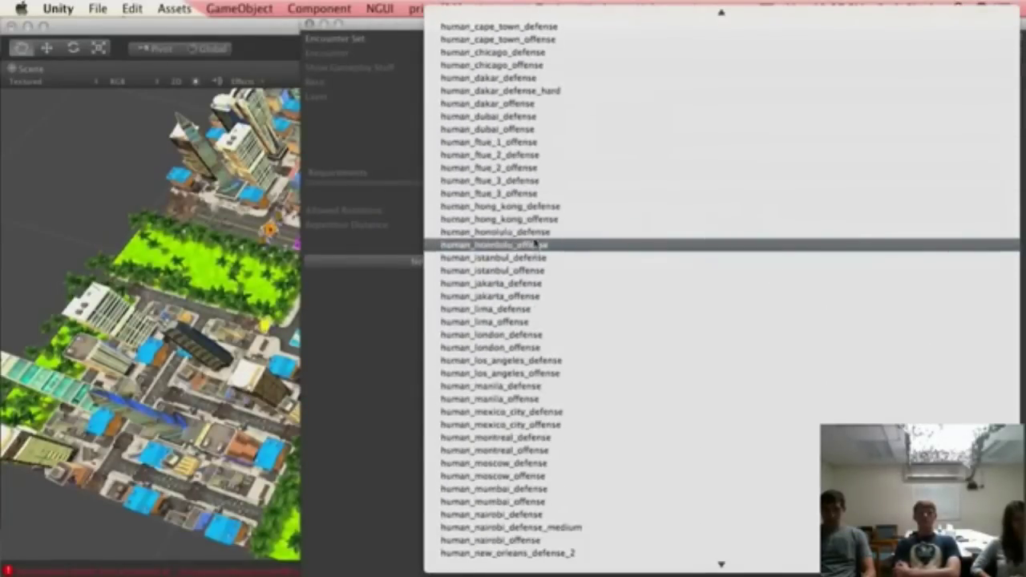
scroll(539, 257, "down", 20)
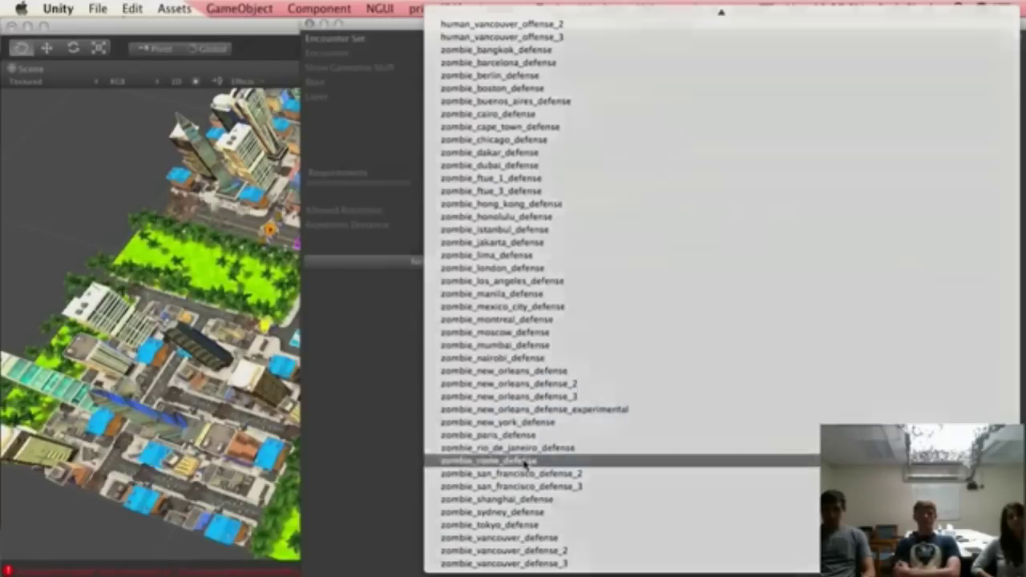
left_click(525, 464)
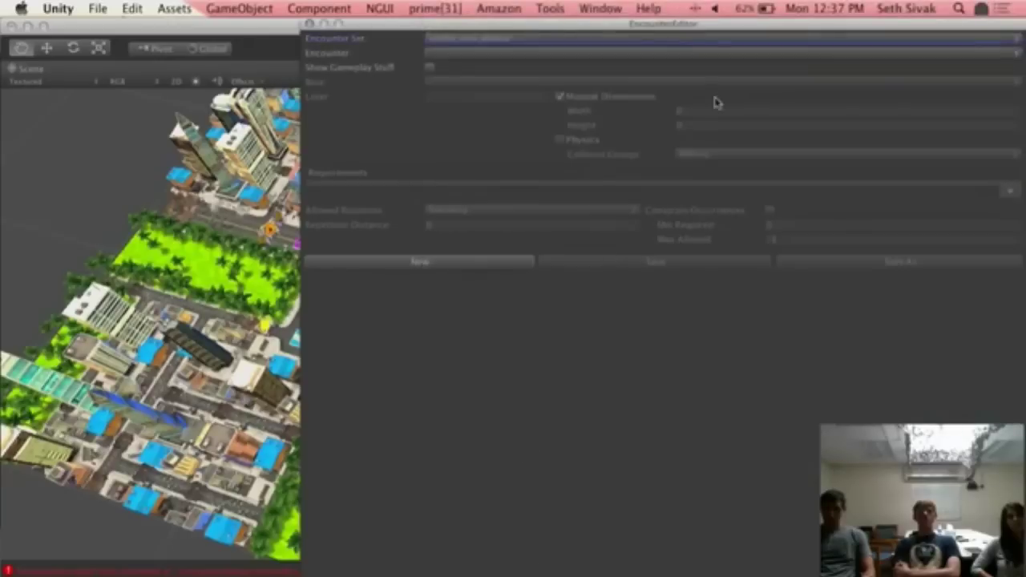
- Load the encounter defense_zombie_rome_easy_stealthysnipernook_req and discard the untitled scene's unsaved changes
left_click(543, 54)
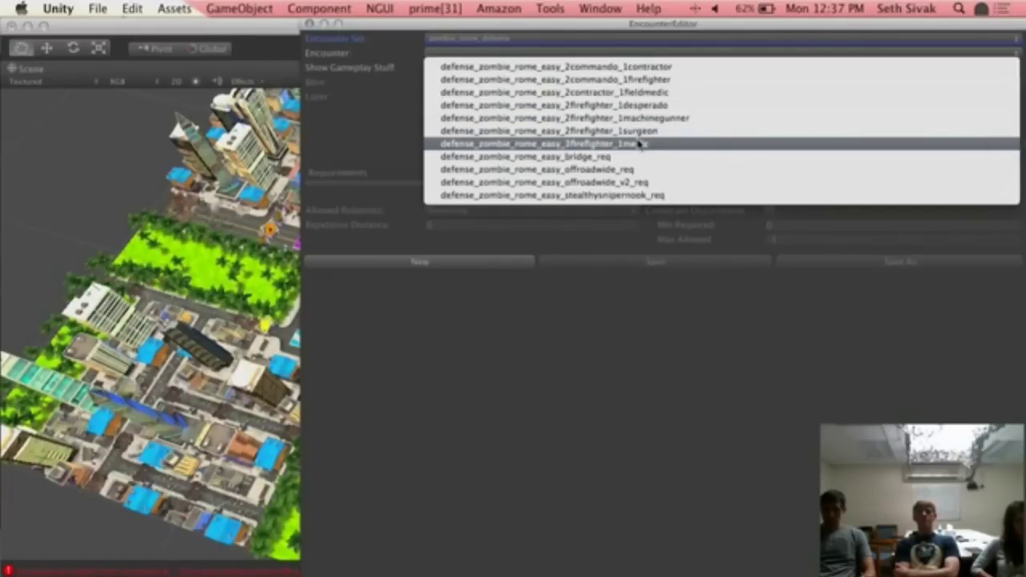
left_click(622, 198)
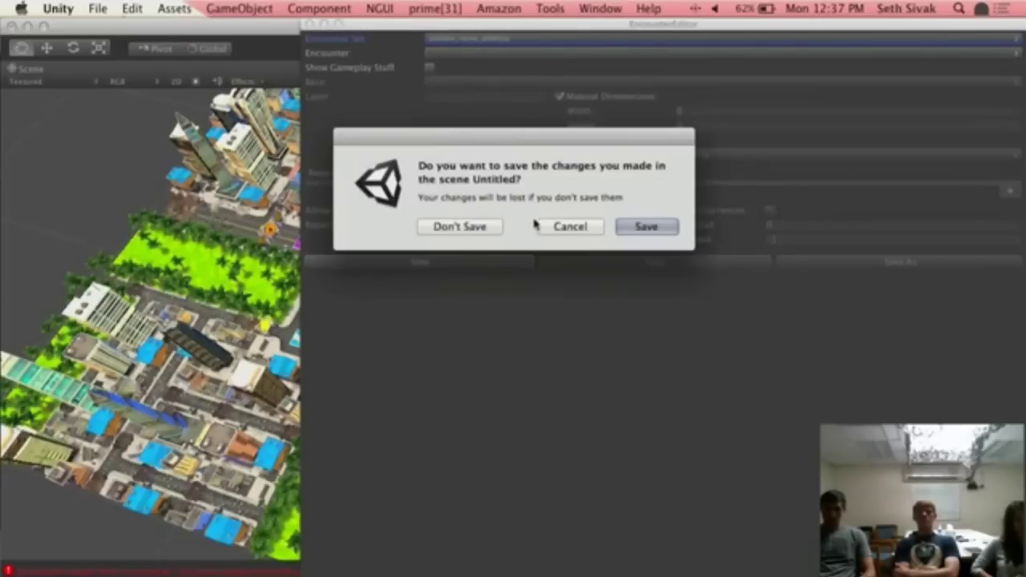
left_click(469, 226)
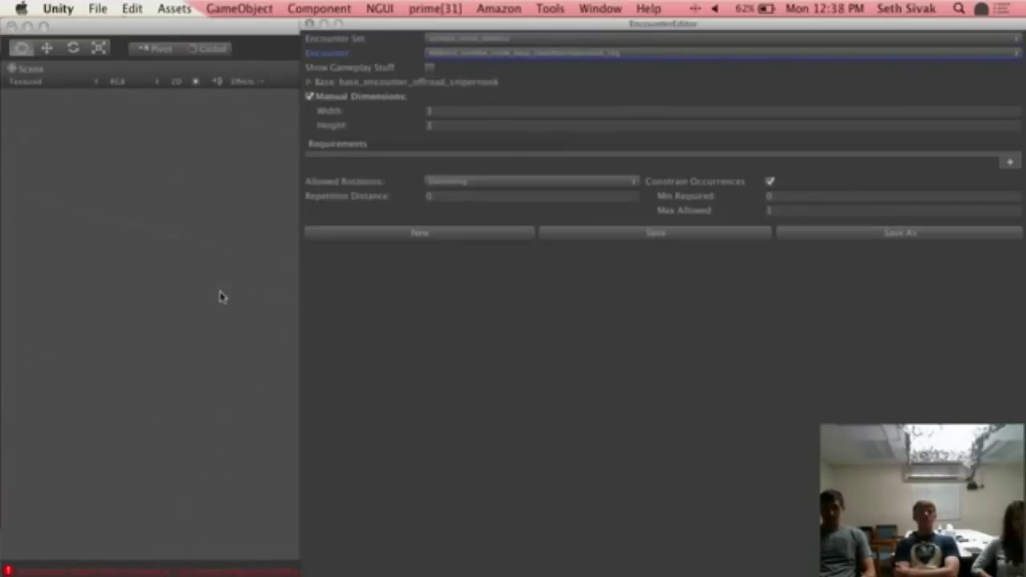
- Move the Encounter Editor window clear of the Scene view and examine the encounter's barriers and unit placement
left_click_drag(409, 28, 500, 552)
scroll(548, 398, "up", 4)
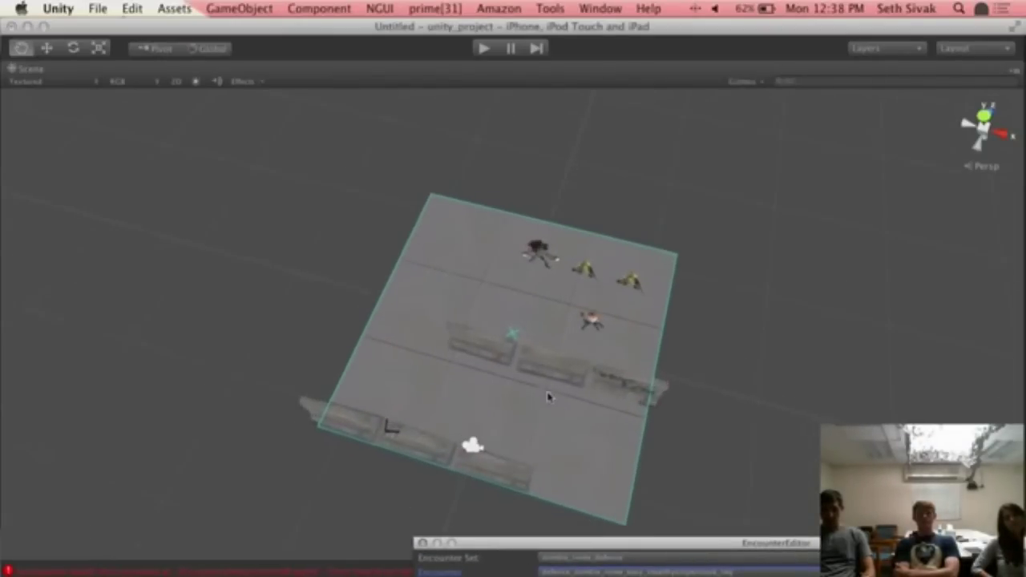
right_click_drag(514, 379, 488, 184)
key("w")
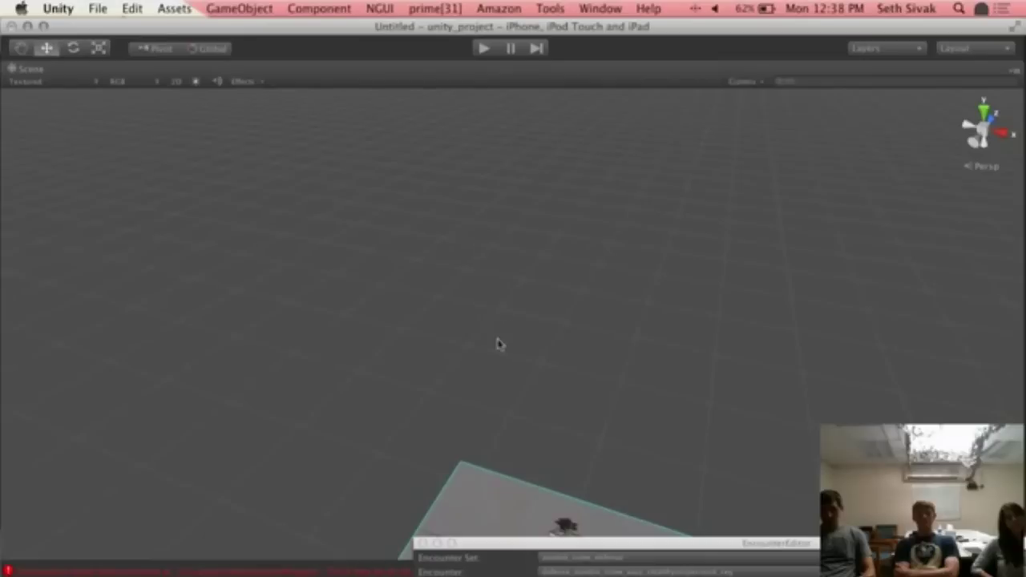
middle_click_drag(478, 322, 406, 104)
middle_click_drag(452, 294, 431, 208)
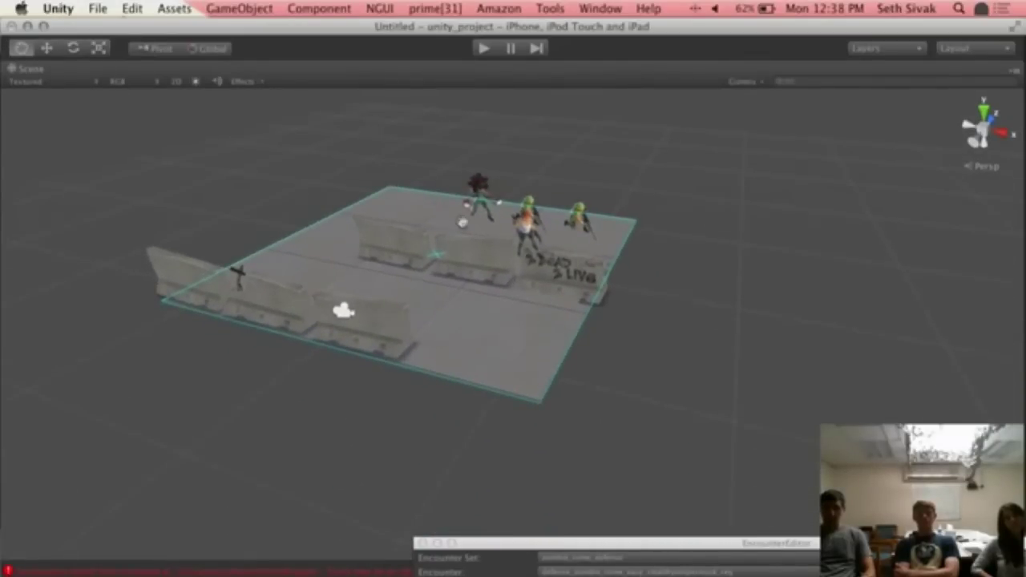
scroll(517, 250, "down", 4)
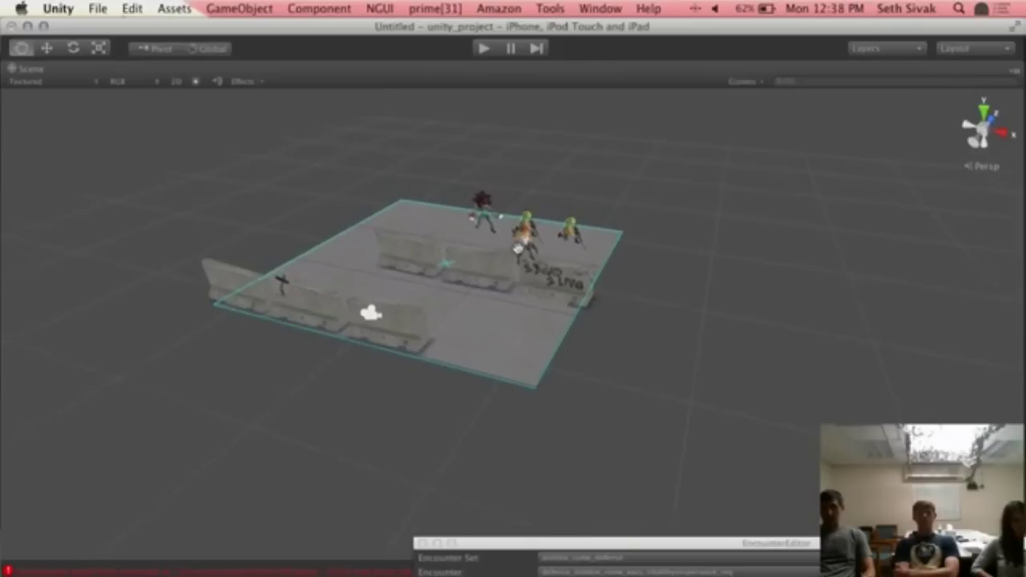
middle_click_drag(480, 223, 505, 266)
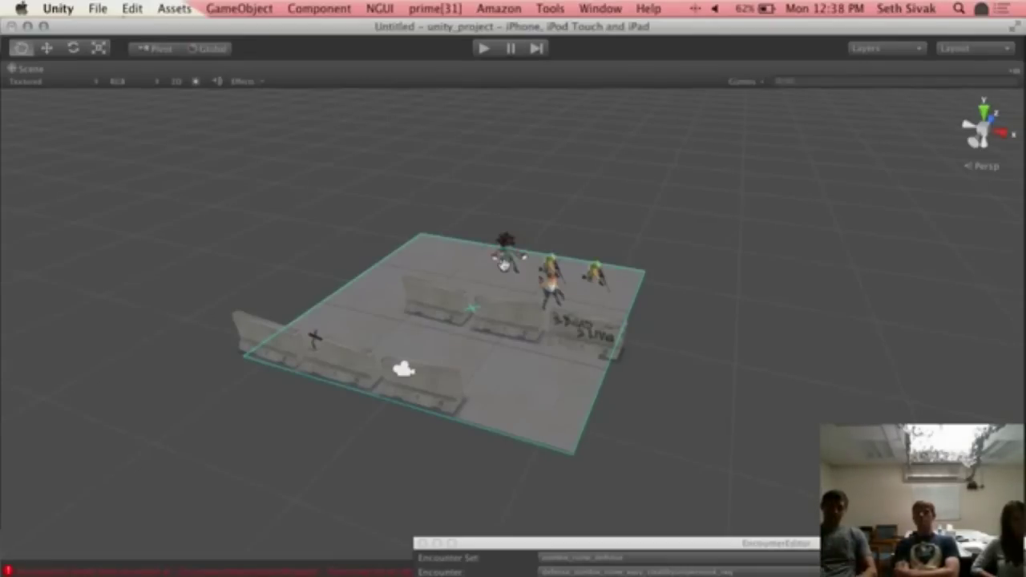
- Look through the encounters available in the Rome defense set, keep the loaded one, and uncover the Scene view again
left_click_drag(580, 547, 425, 136)
left_click(498, 164)
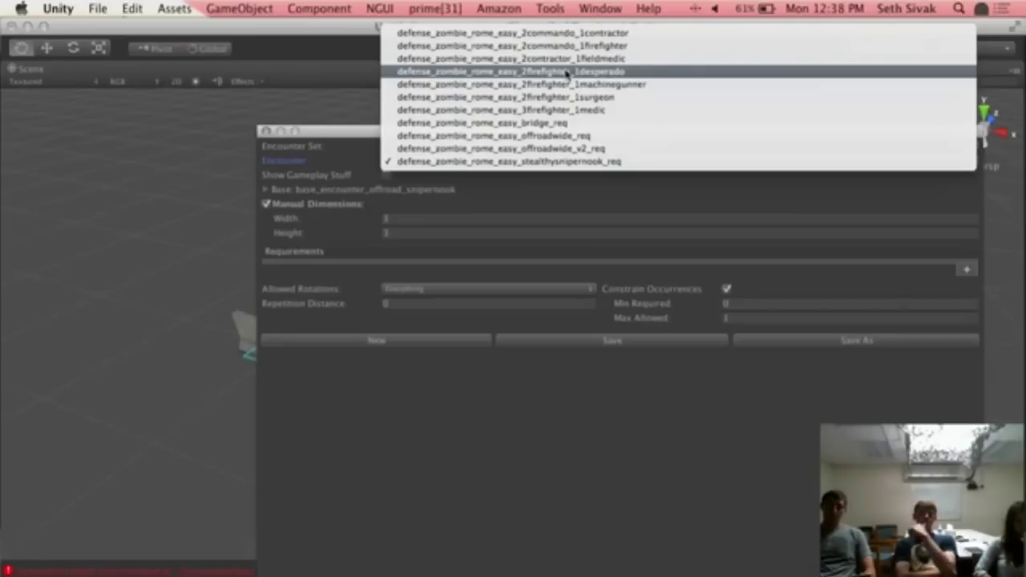
key("Escape")
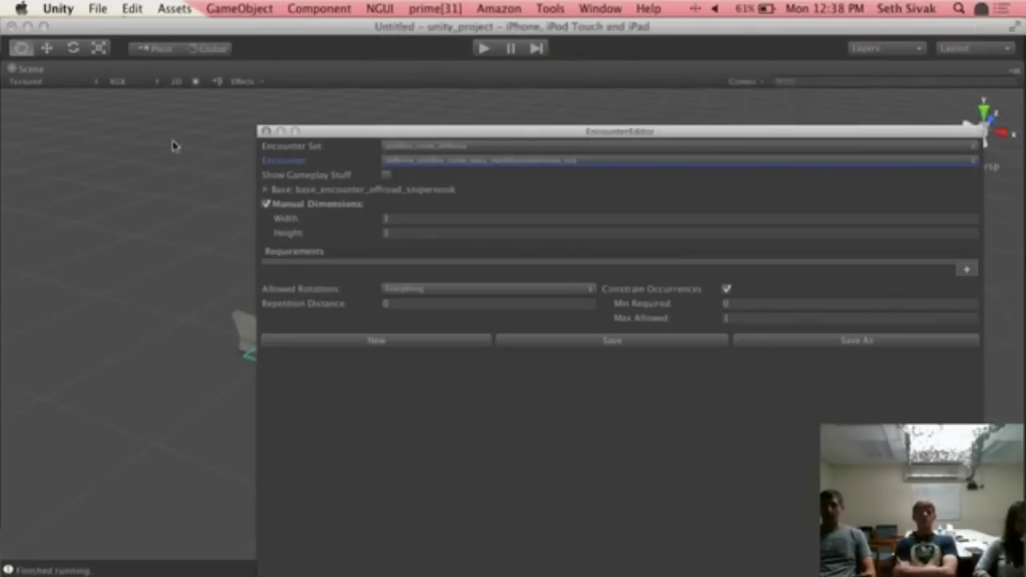
left_click(160, 183)
left_click_drag(162, 218, 122, 184)
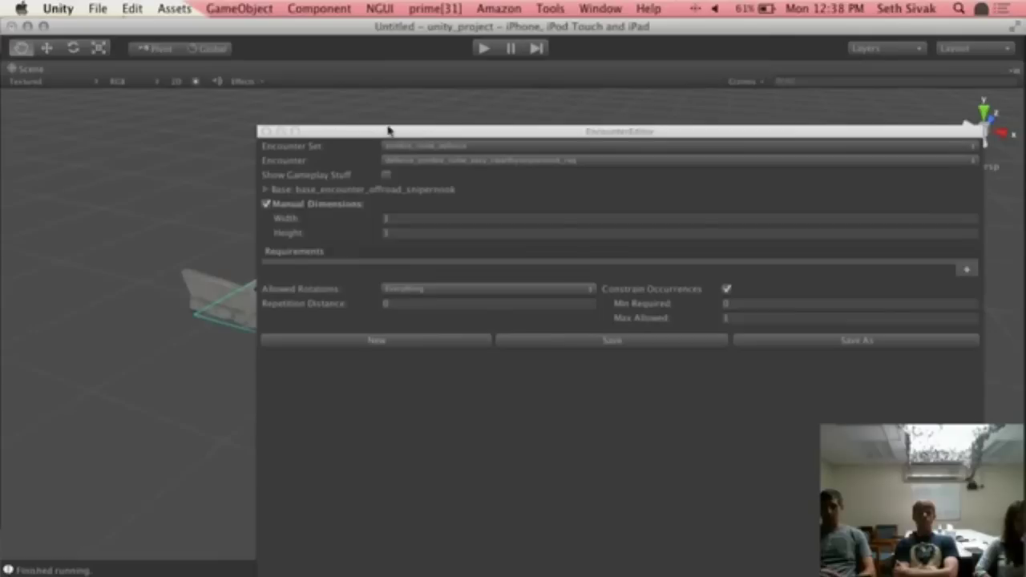
left_click_drag(389, 131, 437, 467)
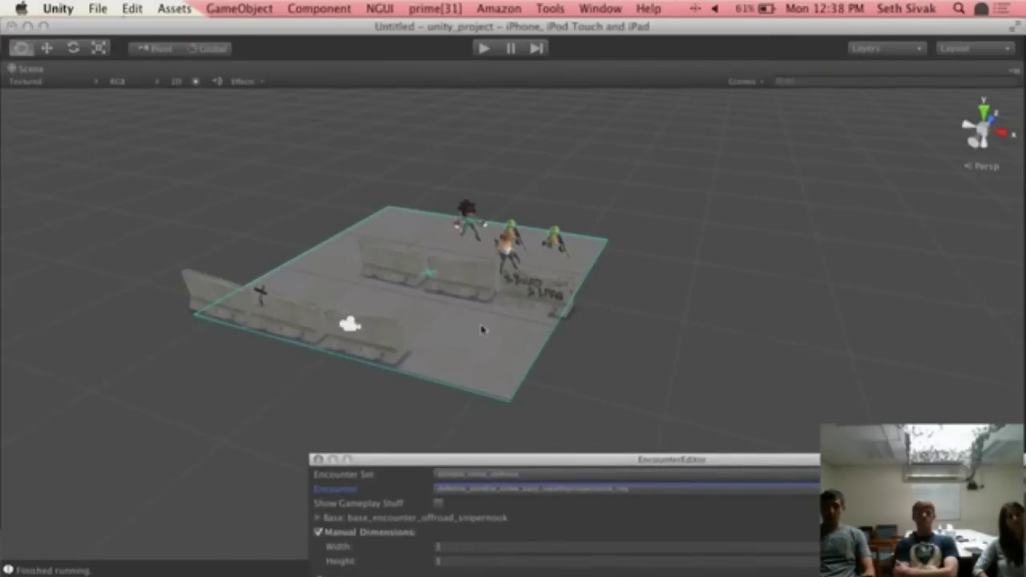
- Close the Encounter Editor and restore the maximized Scene view to the full multi-panel layout
left_click(318, 461)
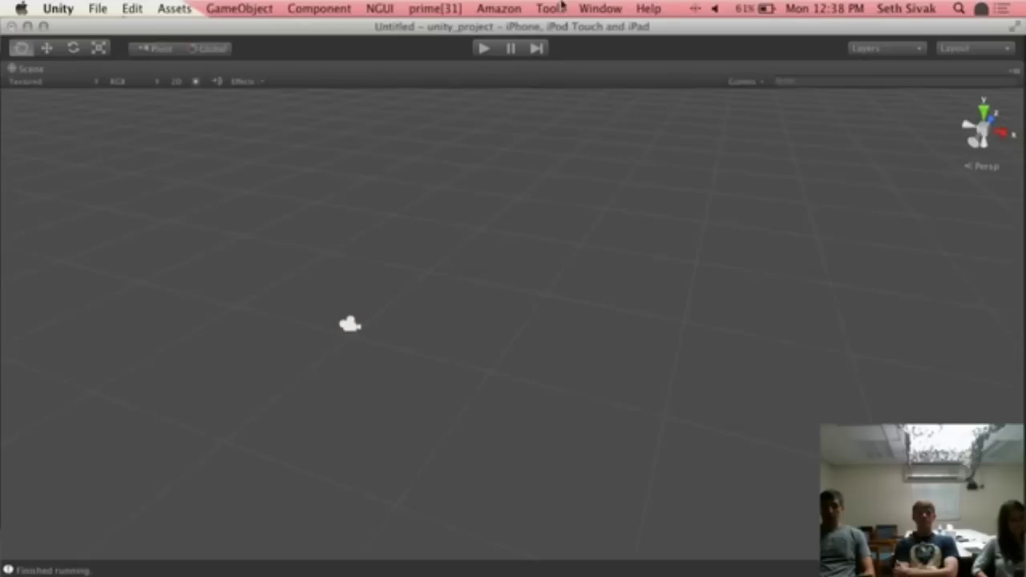
left_click(510, 6)
mouse_move(578, 6)
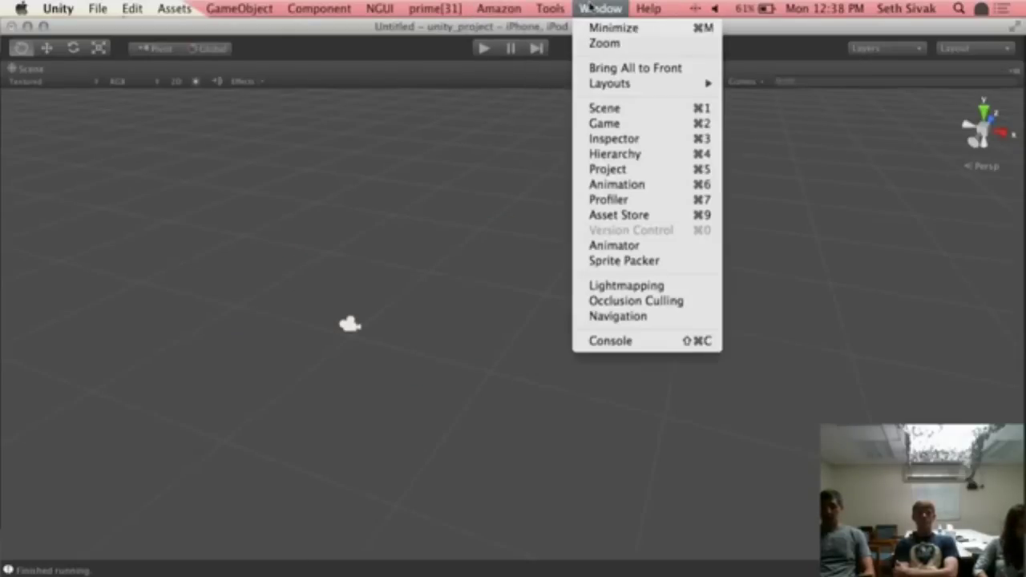
mouse_move(478, 6)
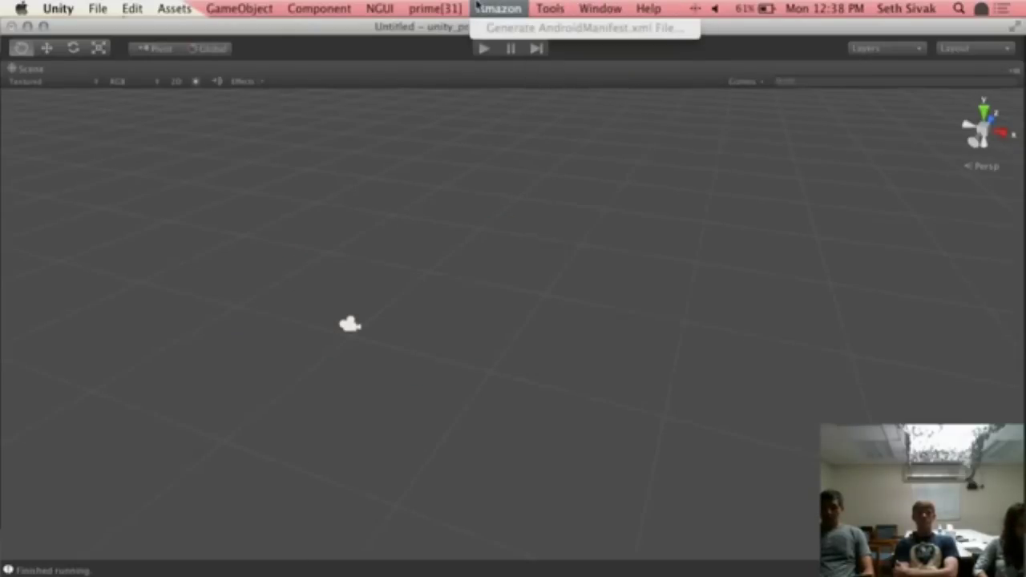
left_click(1016, 73)
left_click(1015, 74)
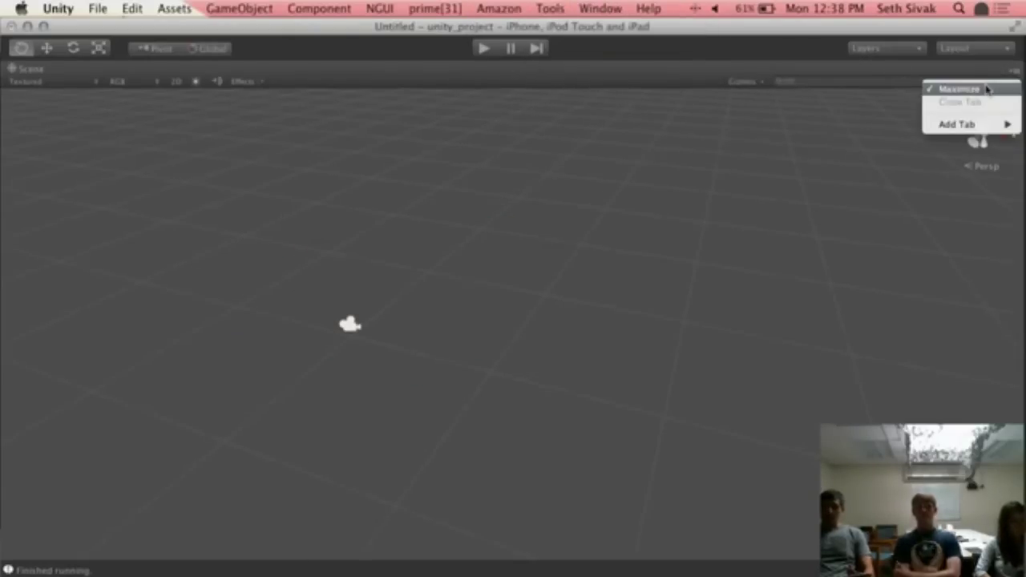
left_click(946, 86)
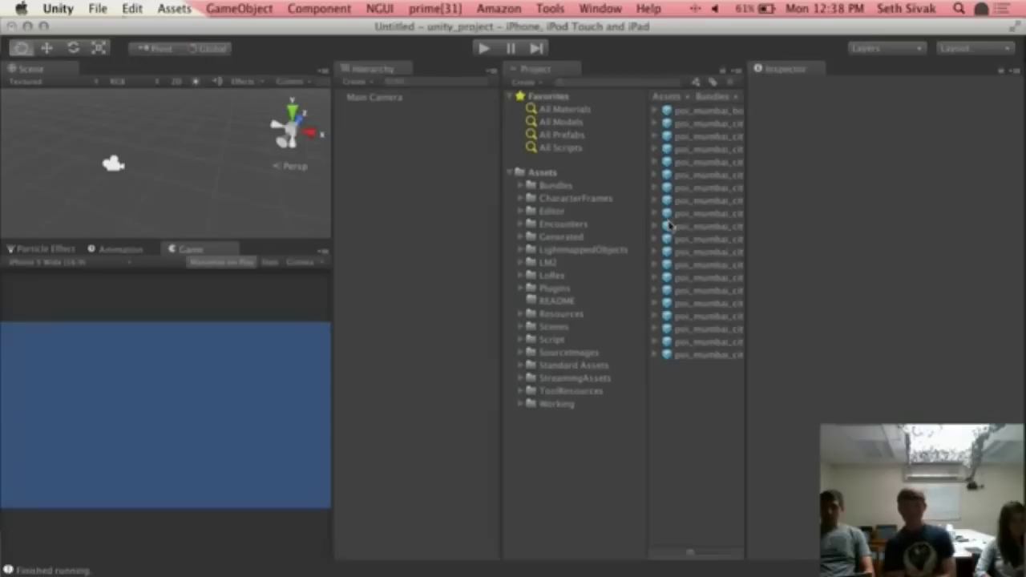
- Open the Main scene from the Scenes folder, discarding the untitled scene's changes
left_click(520, 327)
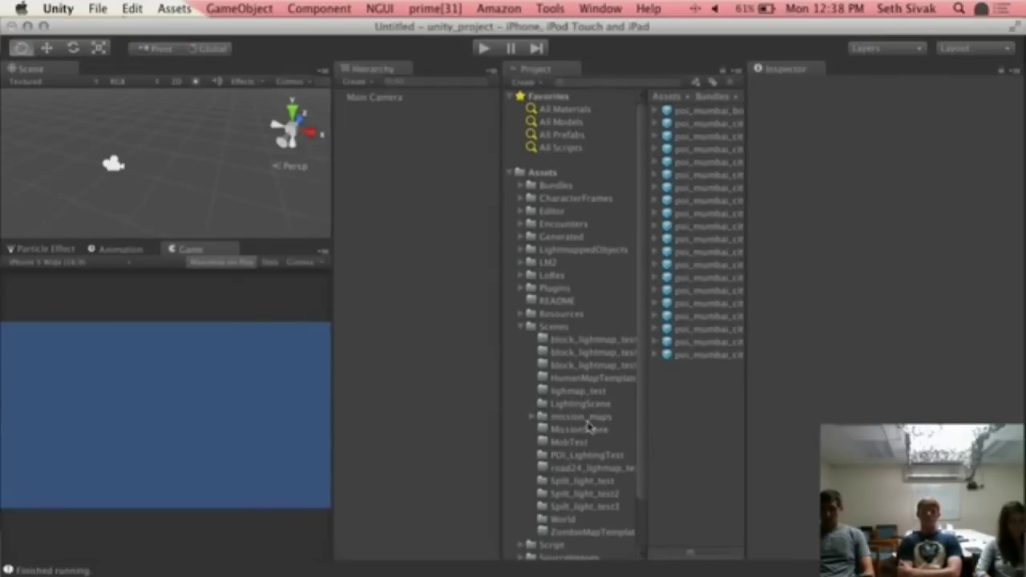
left_click(552, 328)
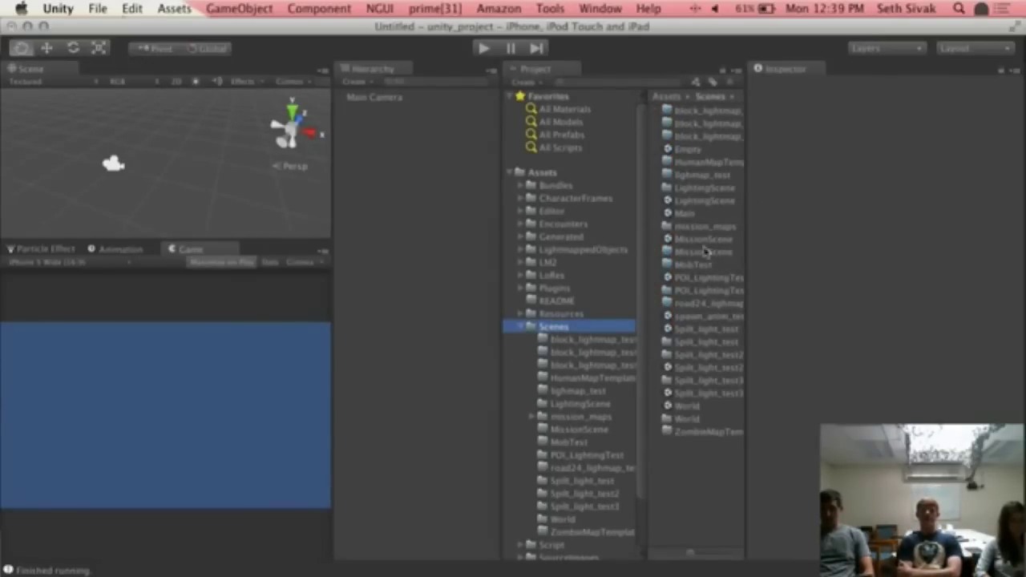
double_click(685, 214)
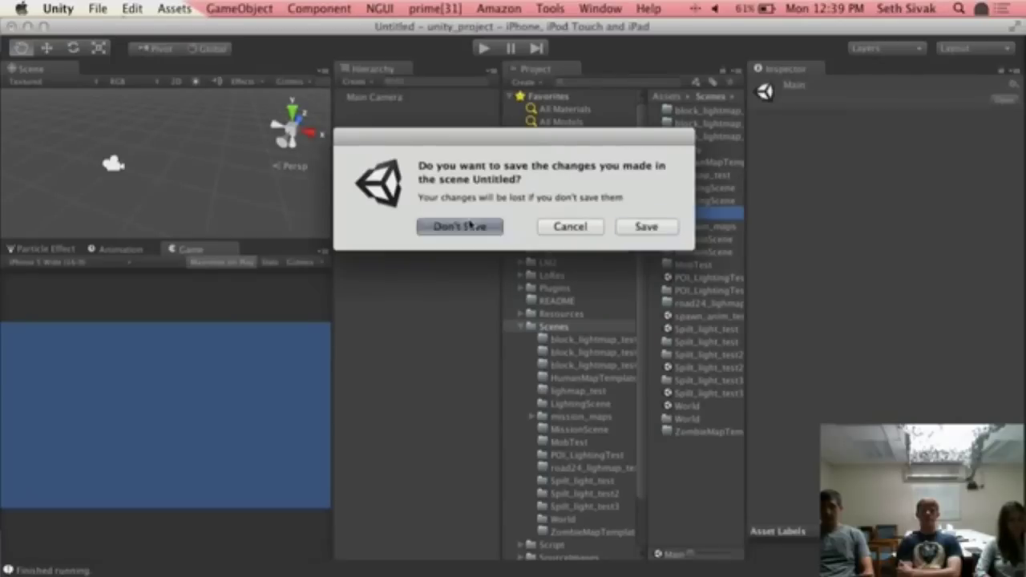
left_click(461, 227)
- Set the GameDemo object's Initial Mode to MissionTestGameMode
left_click(371, 110)
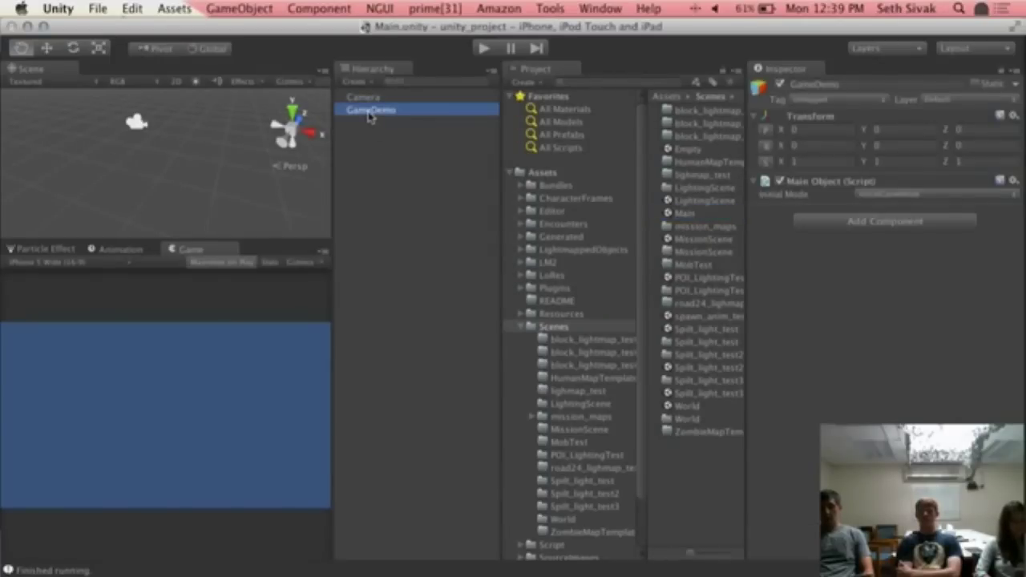
left_click(962, 194)
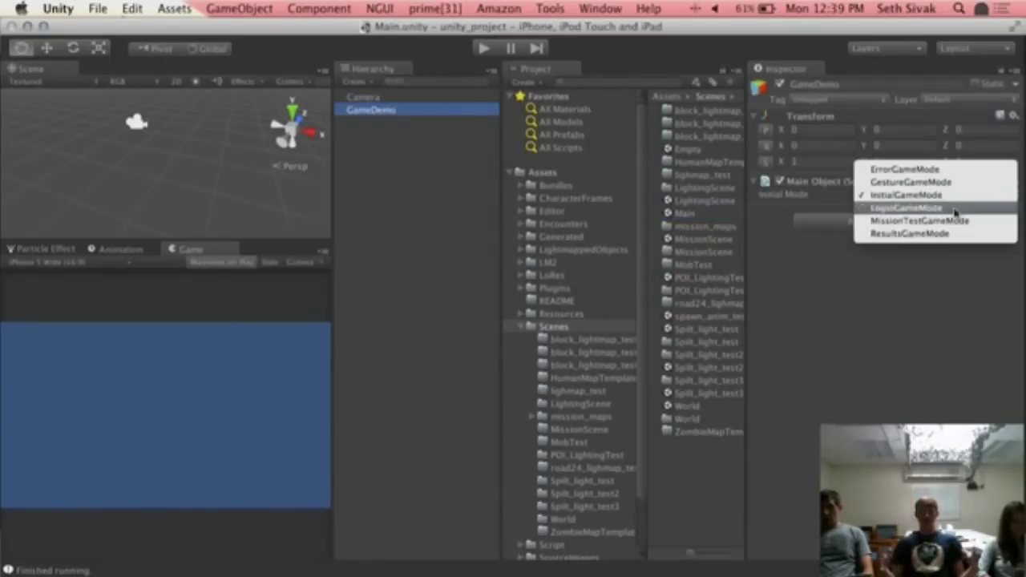
left_click(866, 220)
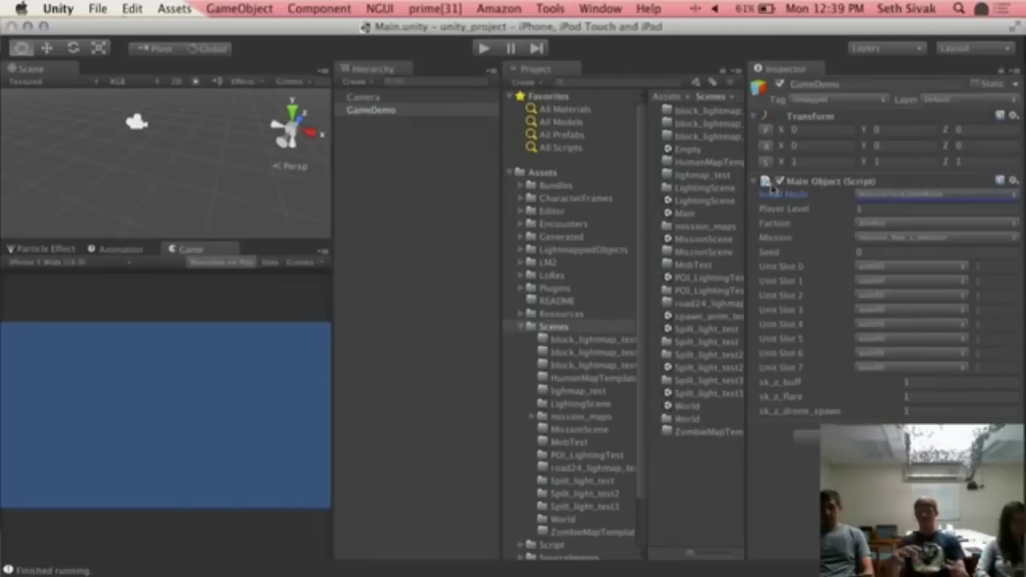
- Set GameDemo's Mission to mission_rome_z_easy and check the units offered for Unit Slot 0, keeping autofill
left_click(934, 237)
scroll(898, 337, "down", 10)
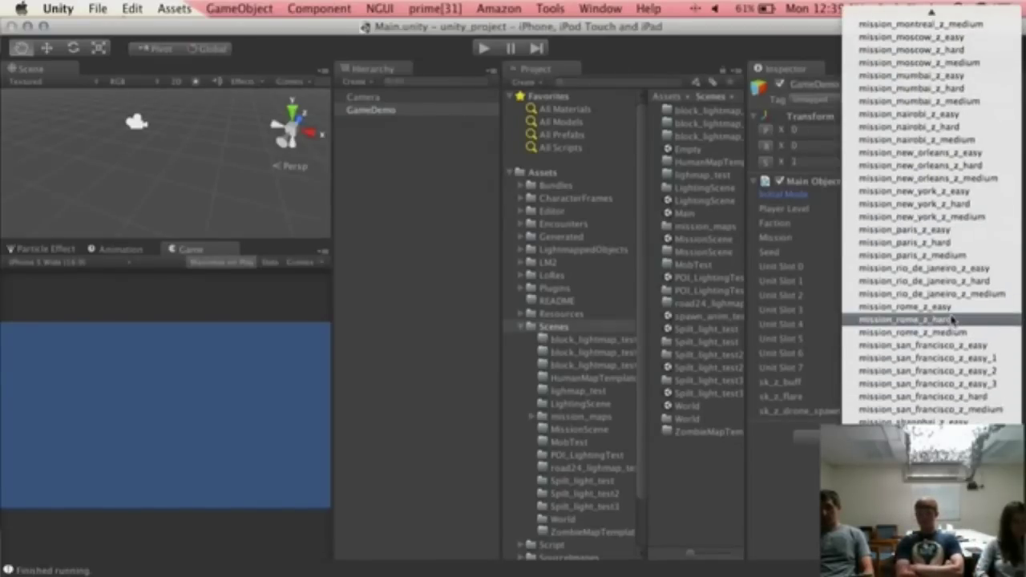
scroll(953, 320, "up", 2)
scroll(952, 320, "up", 3)
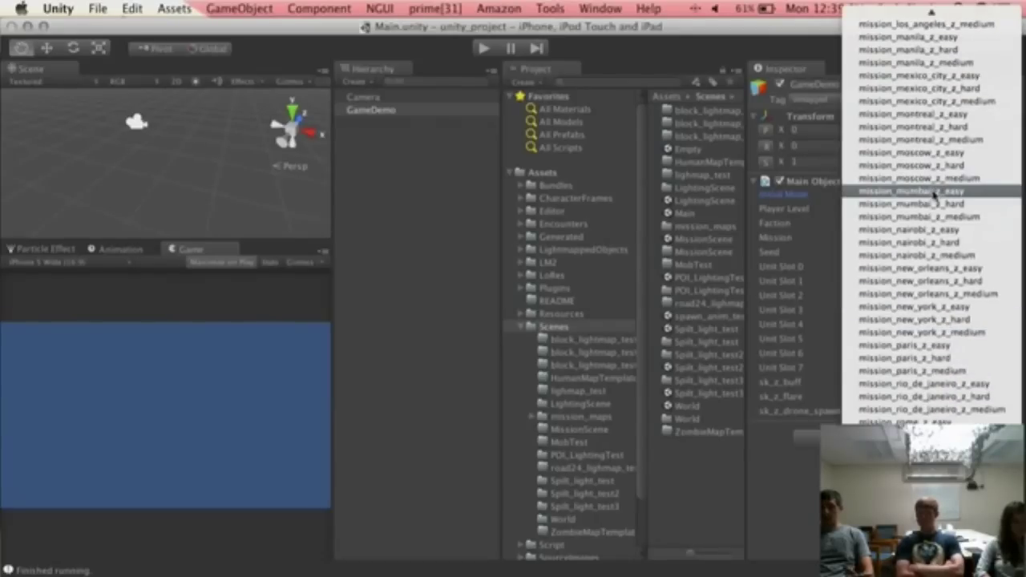
scroll(934, 193, "down", 1)
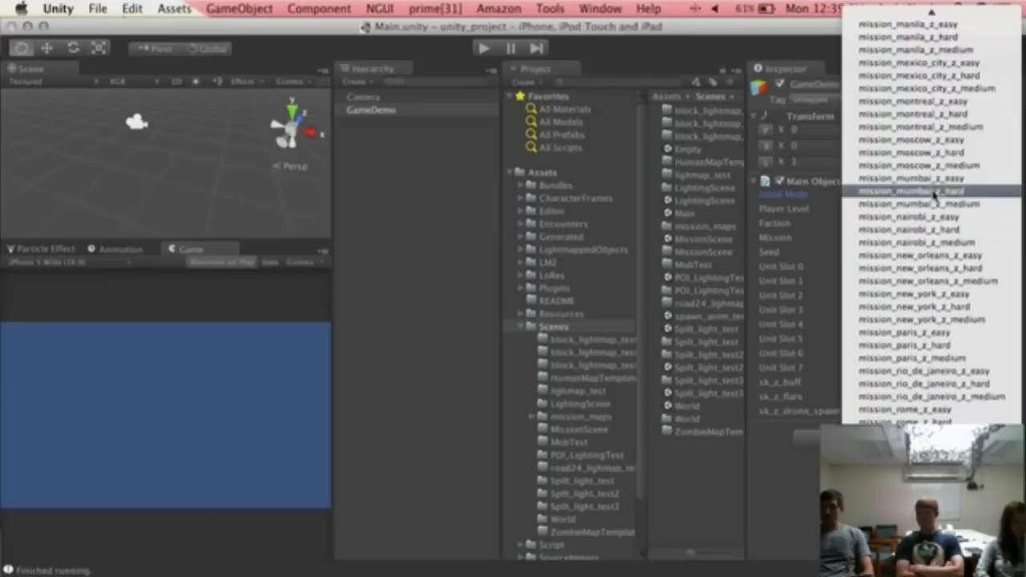
left_click(946, 397)
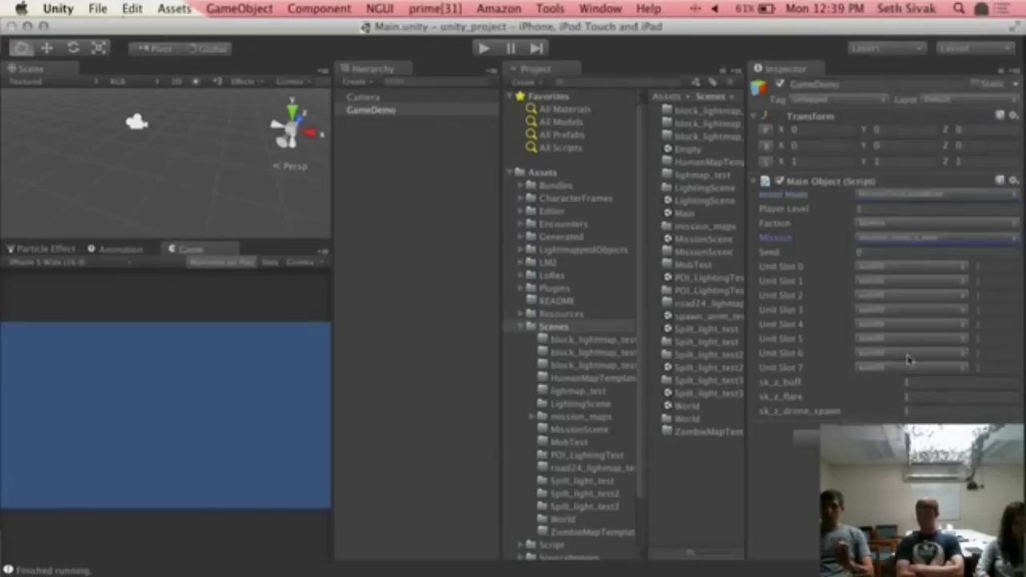
left_click(929, 269)
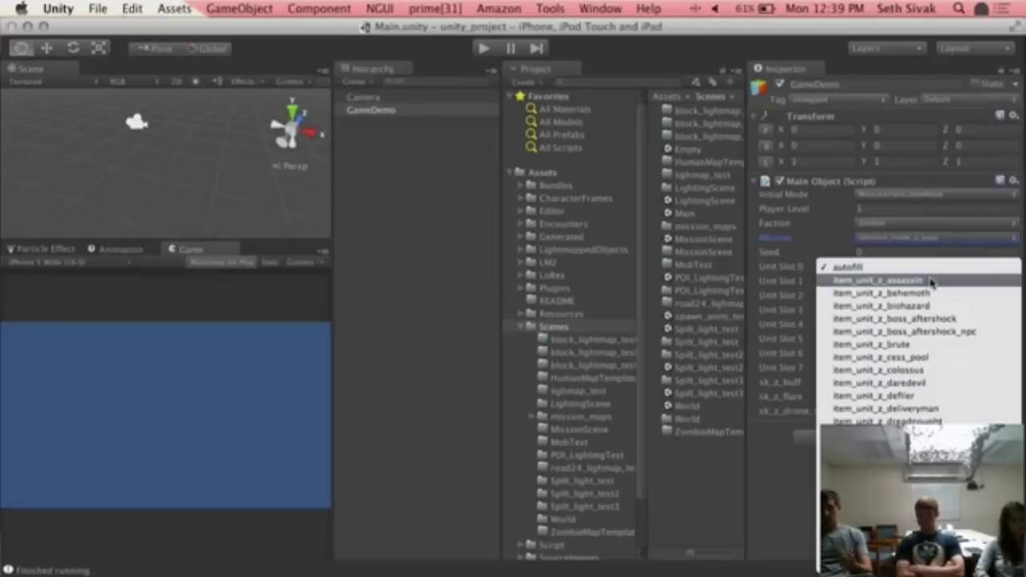
left_click(785, 432)
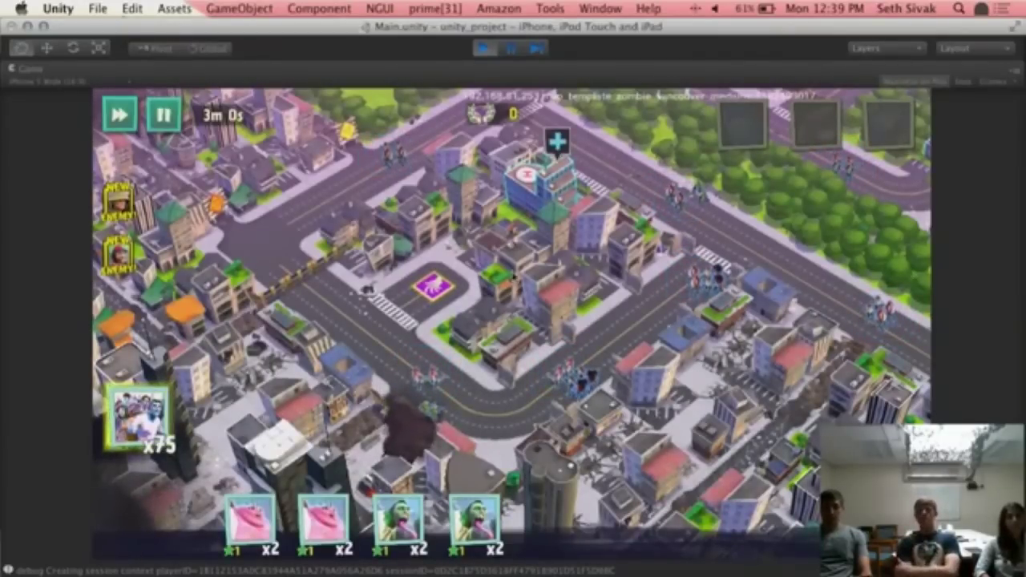
- Examine the roads, park and hospitals on the running zombie mission's map, and stop the game
left_click_drag(585, 207, 410, 399)
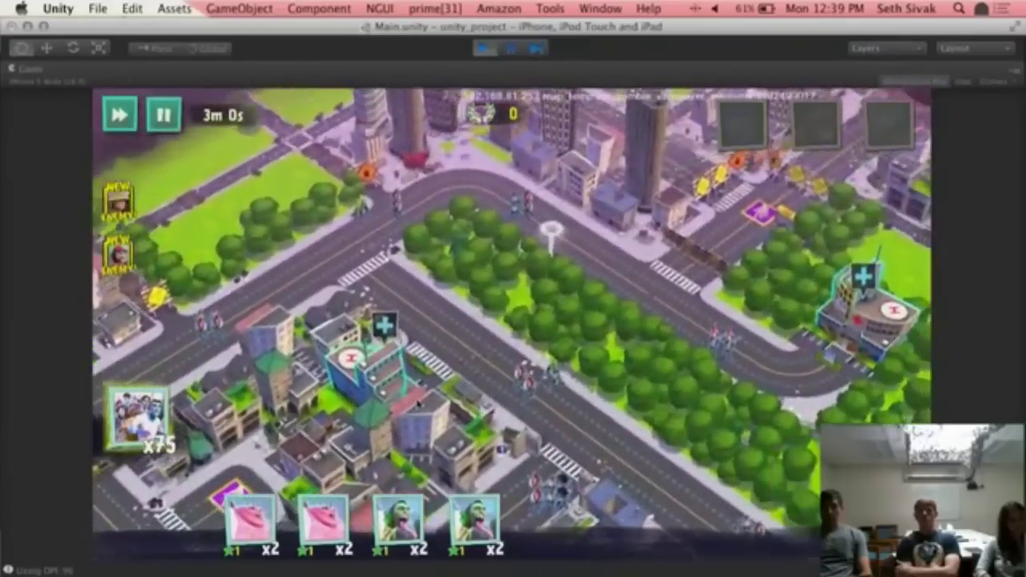
left_click_drag(687, 332, 560, 254)
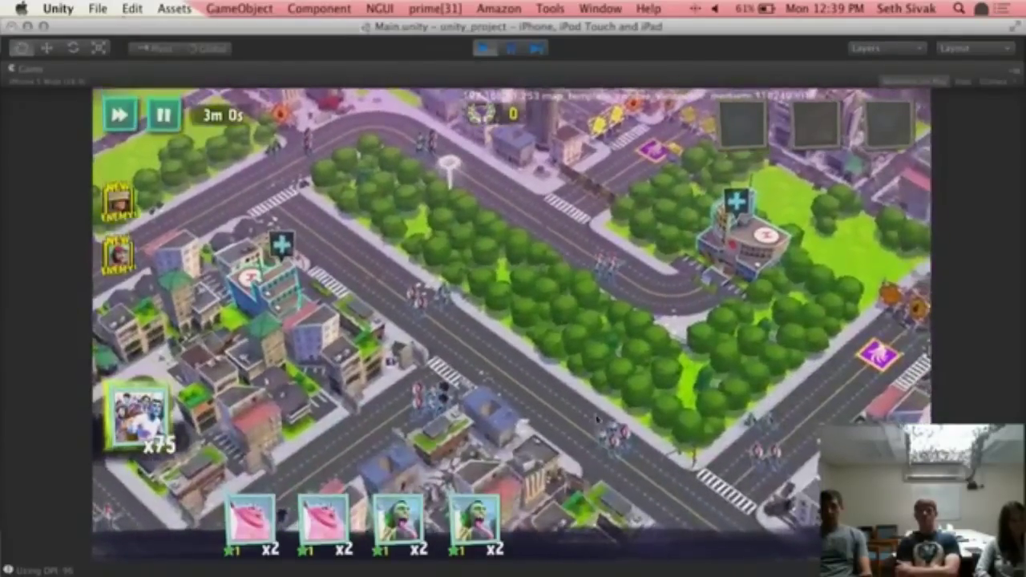
left_click_drag(681, 432, 566, 371)
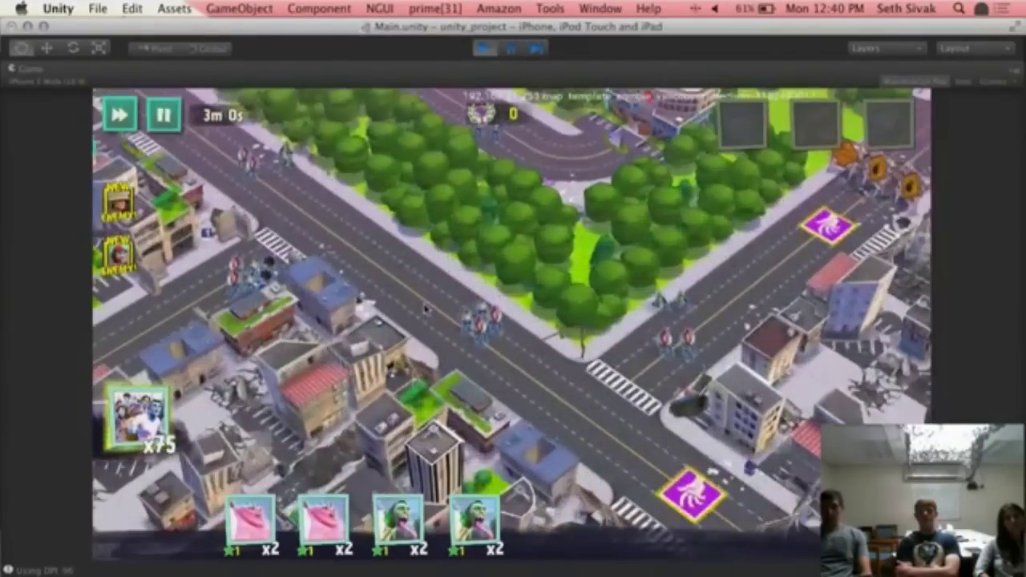
left_click_drag(394, 250, 671, 363)
left_click_drag(533, 348, 777, 399)
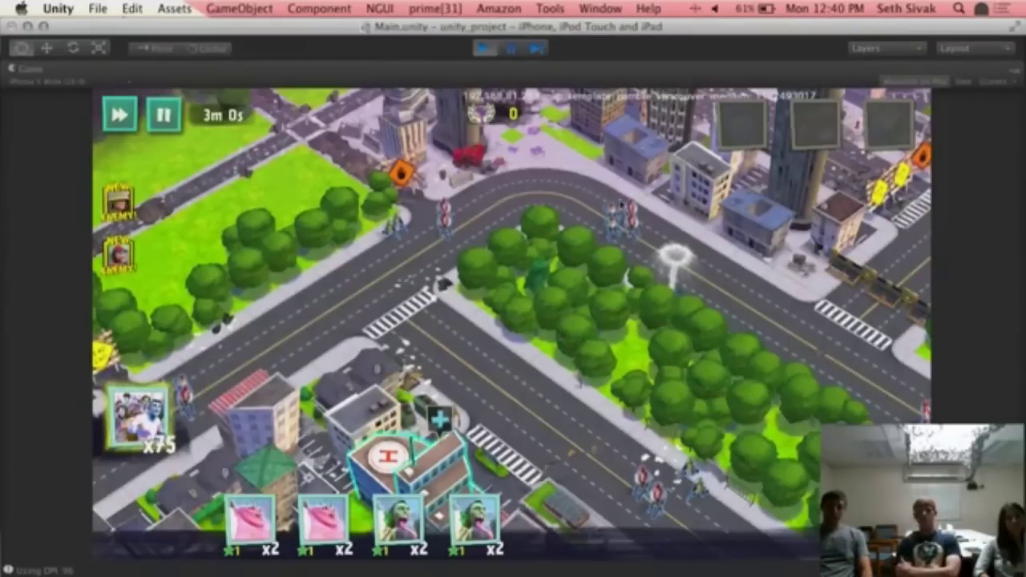
left_click(481, 50)
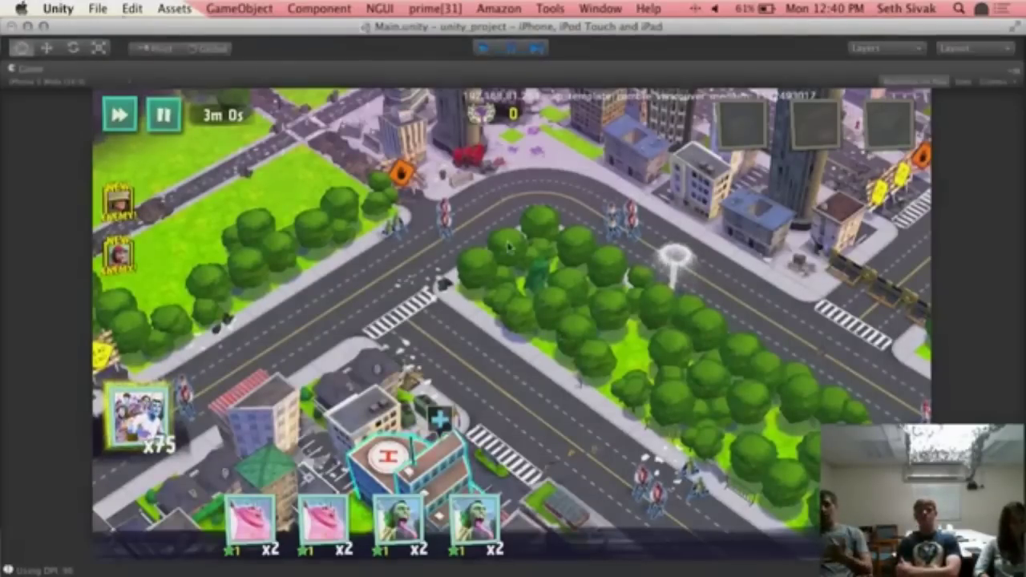
- Set GameDemo's Mission to mission_los_angeles_z_easy and run the game
left_click(913, 237)
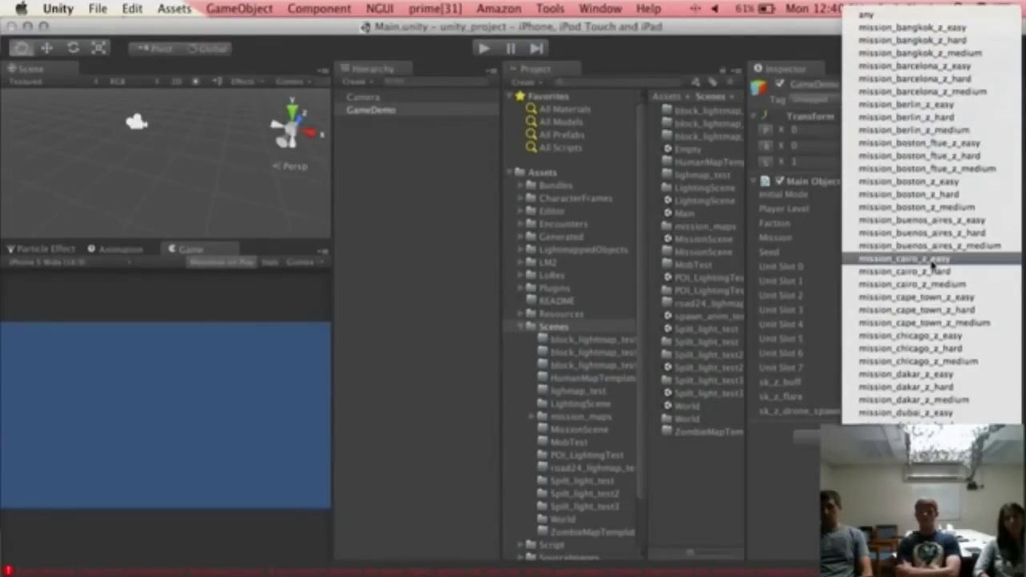
scroll(930, 261, "down", 10)
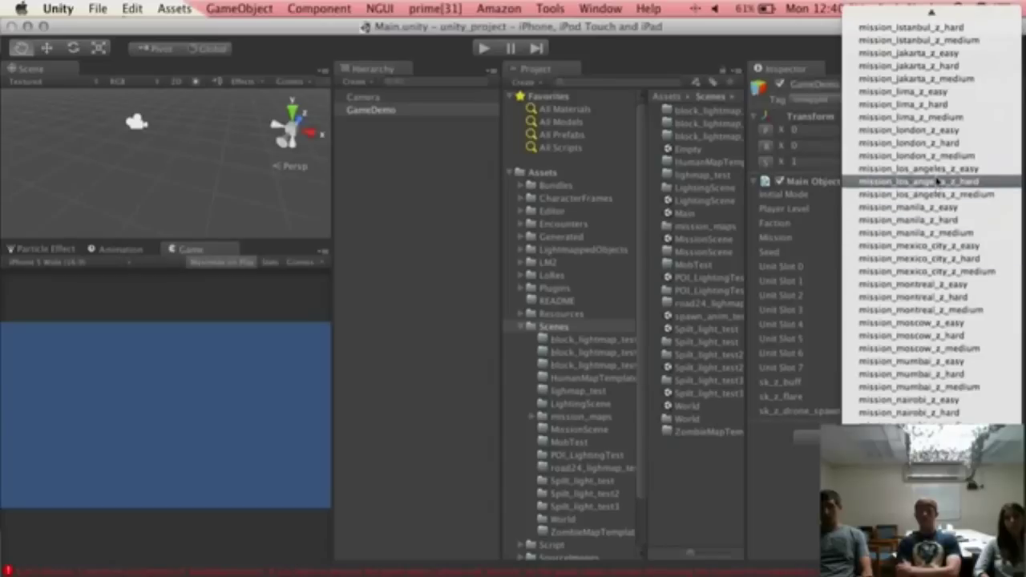
left_click(936, 170)
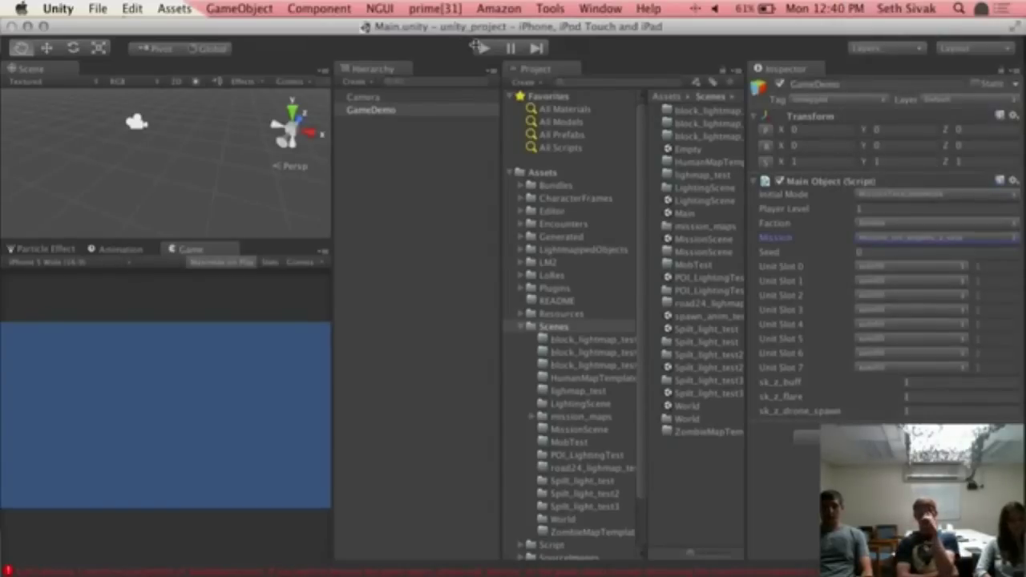
left_click(481, 49)
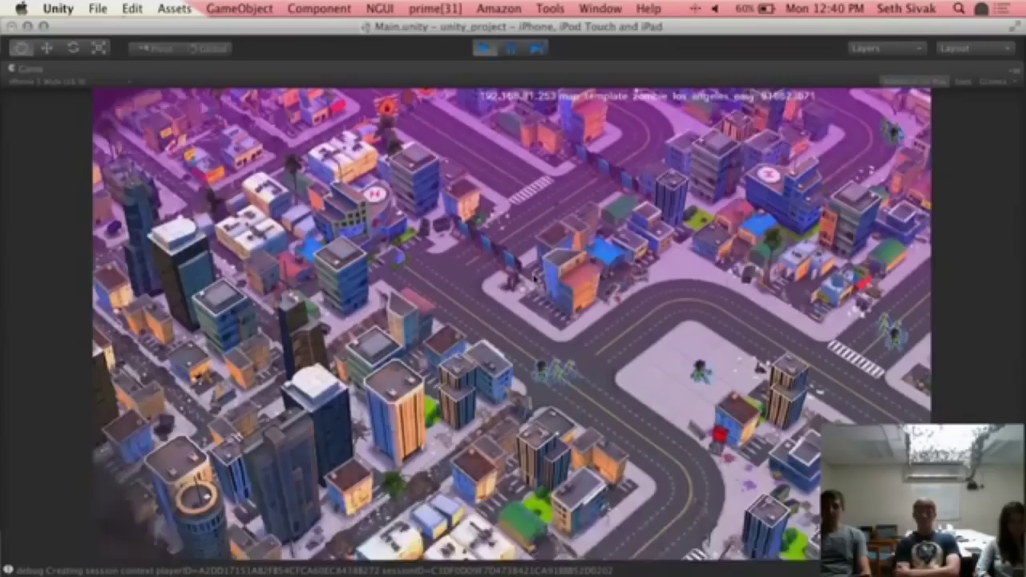
- Examine the Los Angeles map's streets, defenders and spawn points up close and from afar, and stop the game
left_click_drag(730, 285, 486, 325)
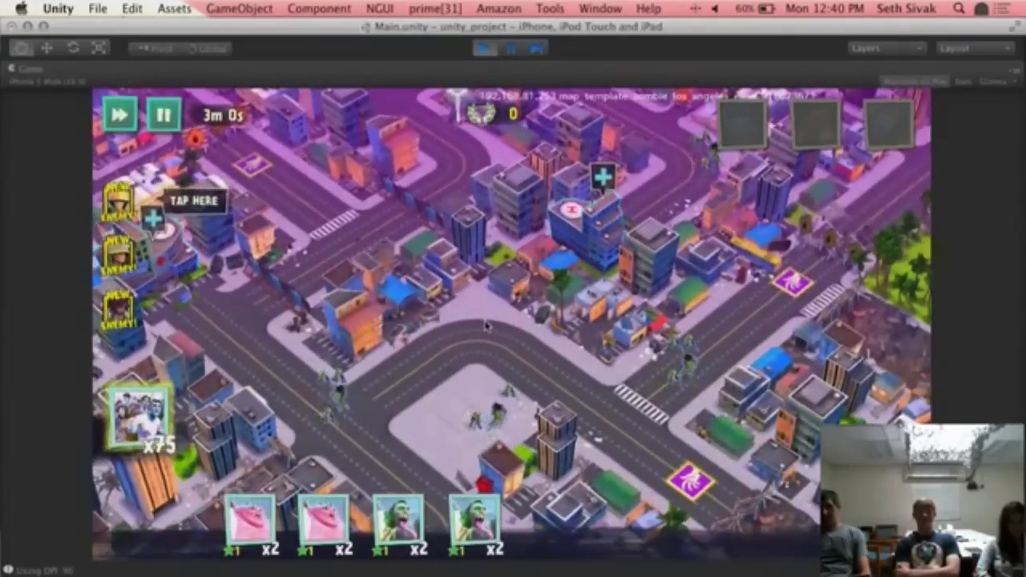
left_click_drag(486, 325, 471, 393)
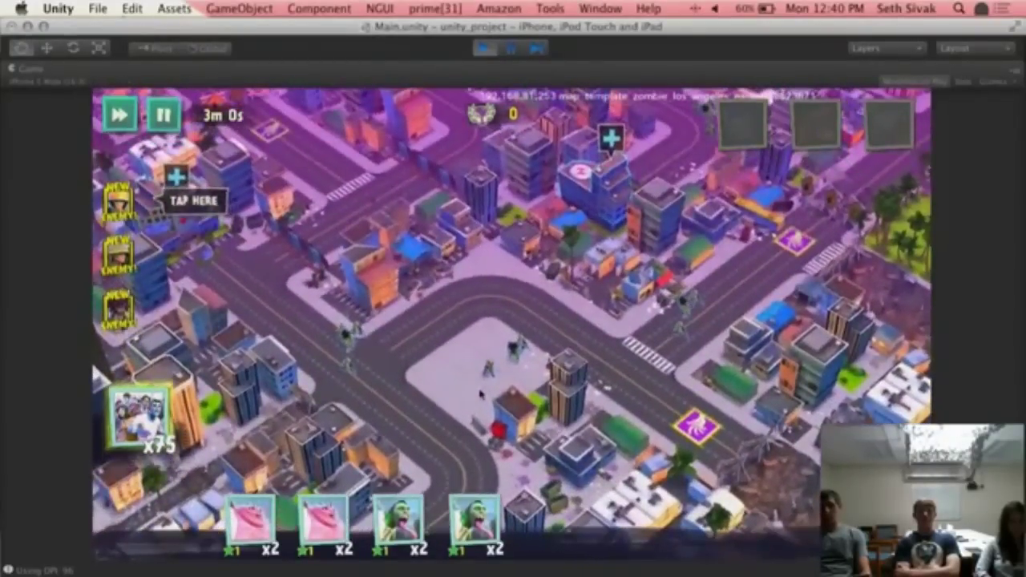
scroll(470, 394, "up", 5)
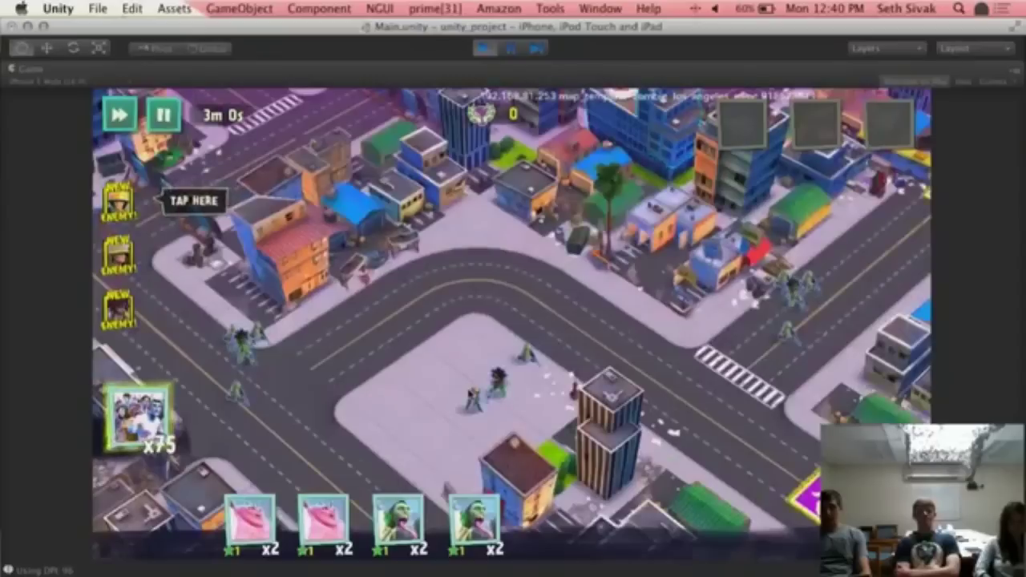
left_click_drag(407, 275, 521, 312)
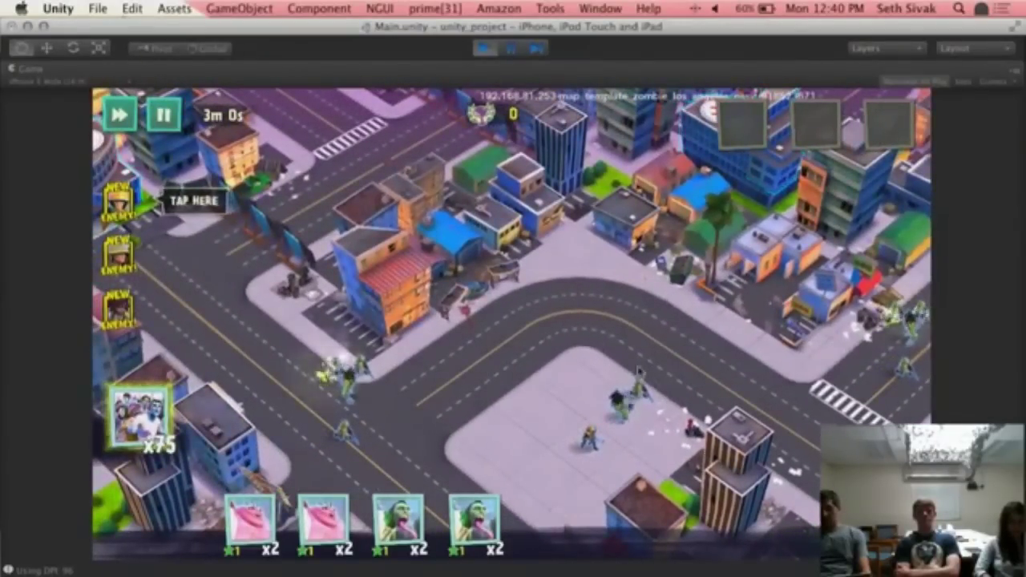
left_click_drag(639, 494, 590, 455)
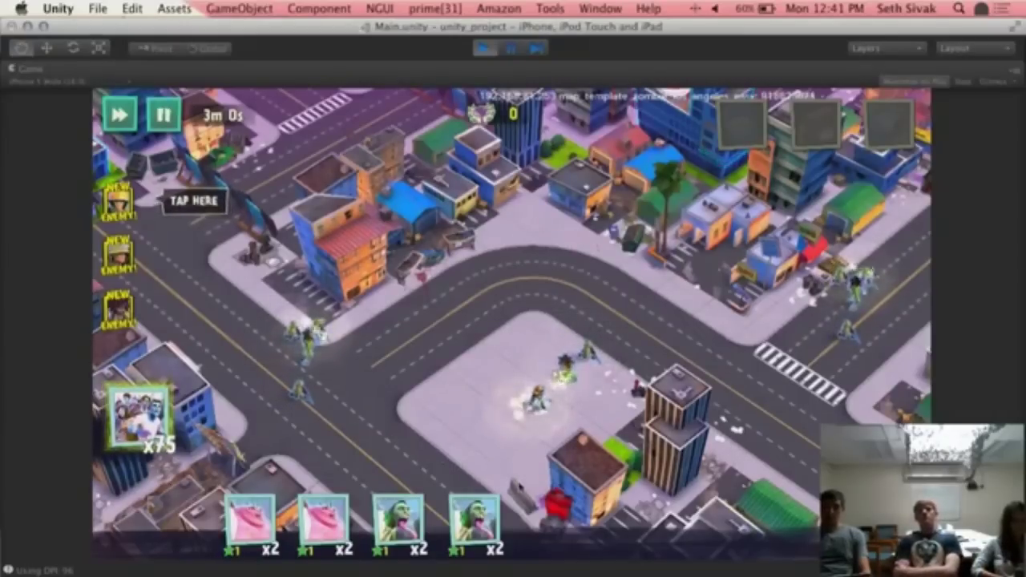
left_click_drag(431, 316, 561, 457)
scroll(561, 458, "down", 3)
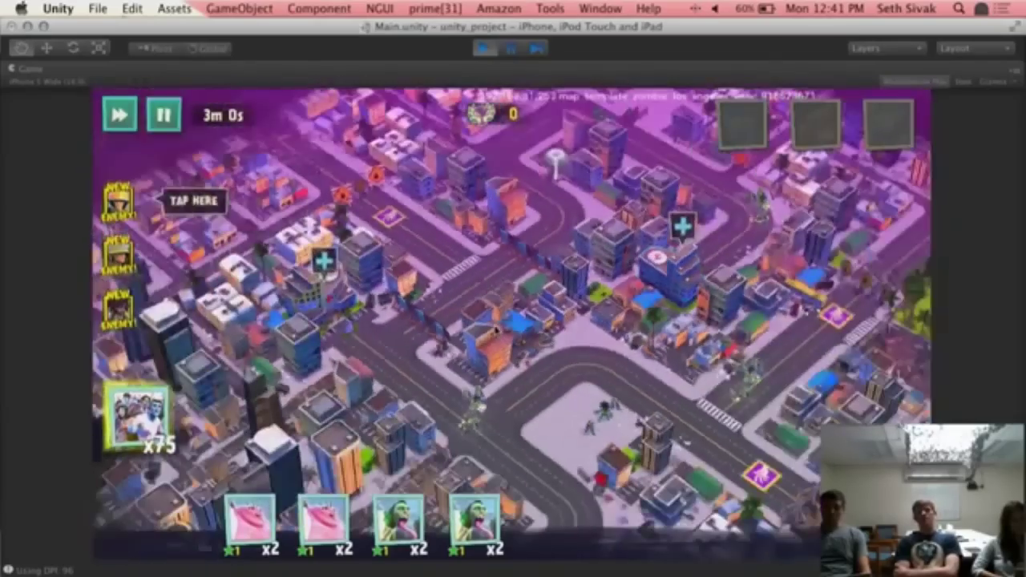
left_click_drag(721, 216, 610, 345)
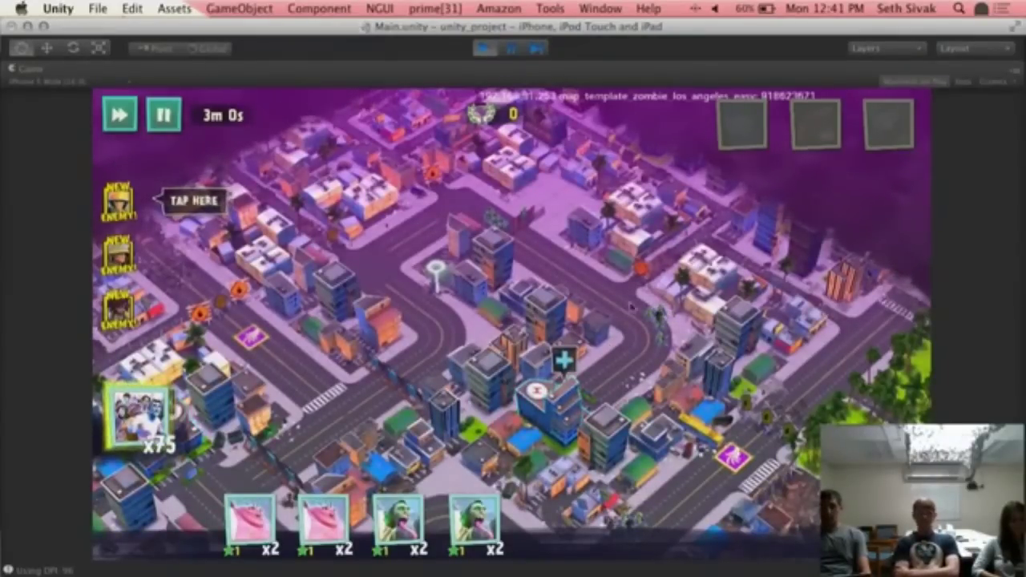
mouse_move(630, 306)
left_mouse_down()
mouse_move(620, 283)
mouse_move(669, 194)
left_mouse_up()
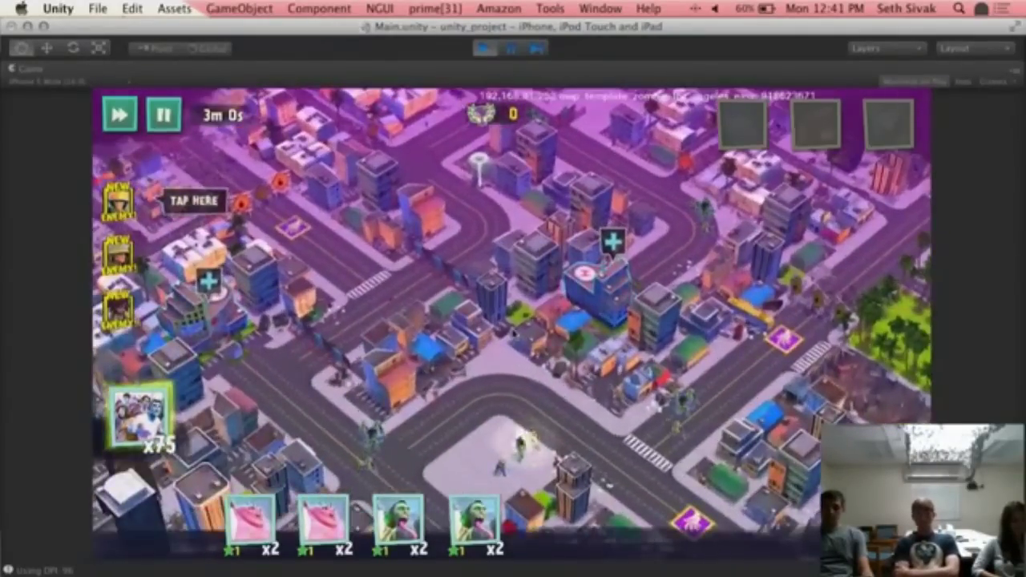
left_click_drag(513, 330, 473, 88)
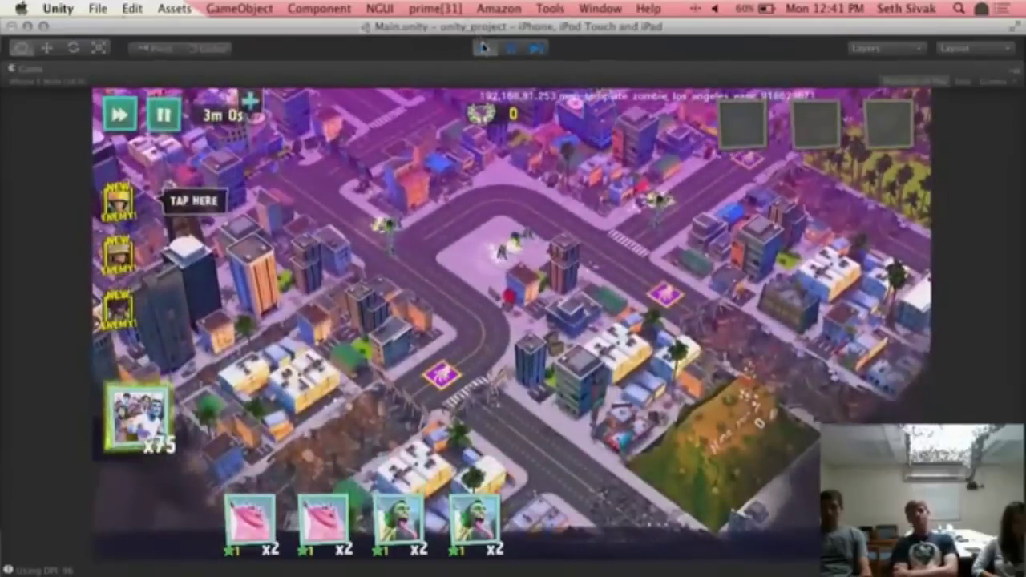
left_click(482, 46)
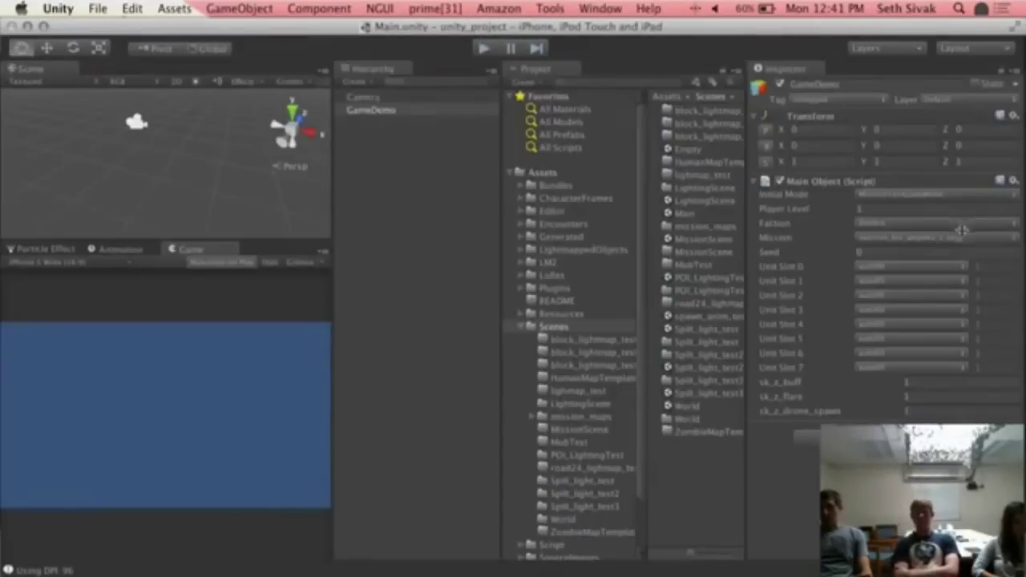
left_click(954, 238)
scroll(910, 401, "down", 6)
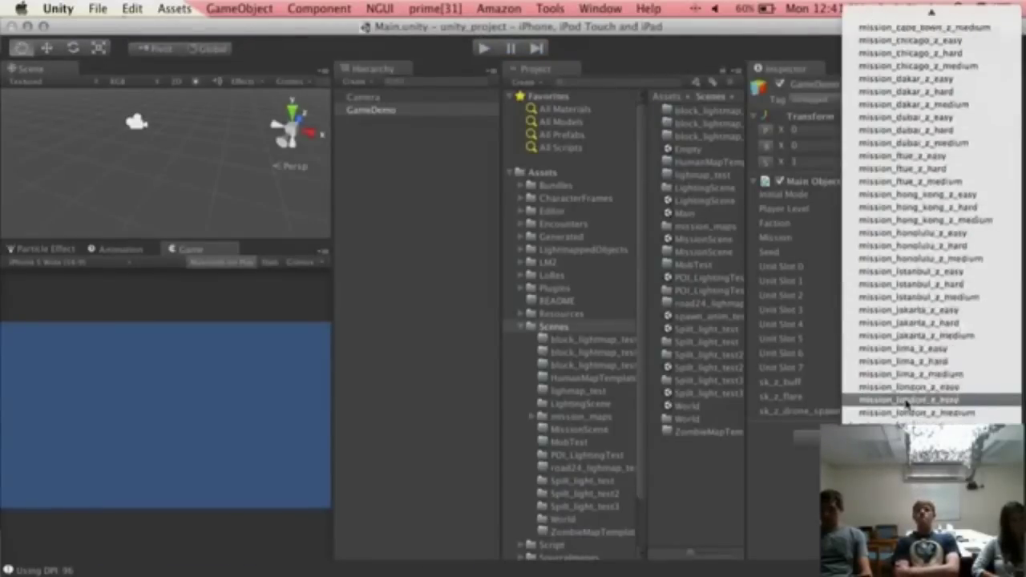
scroll(907, 405, "down", 7)
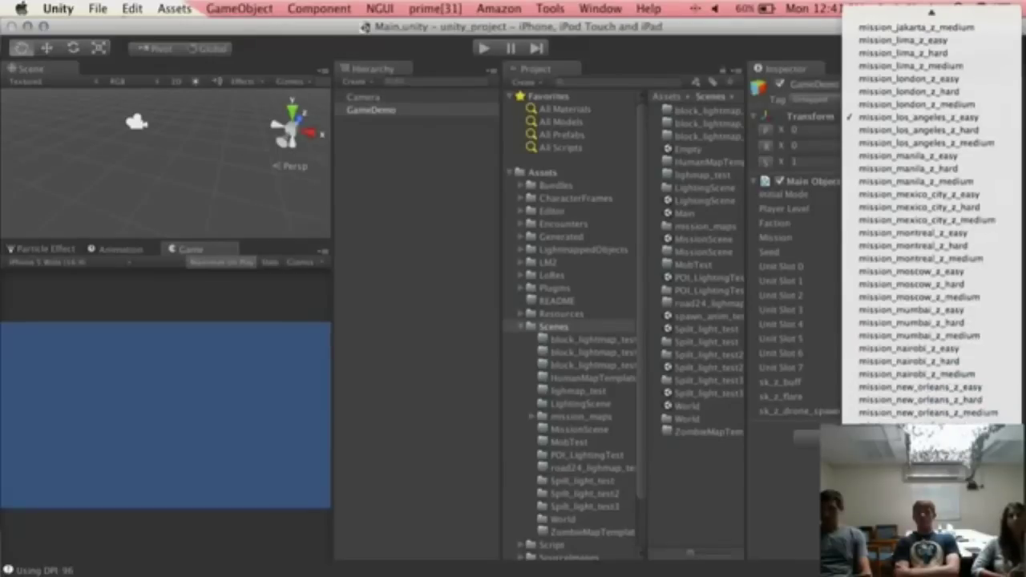
left_click(910, 503)
left_click(482, 48)
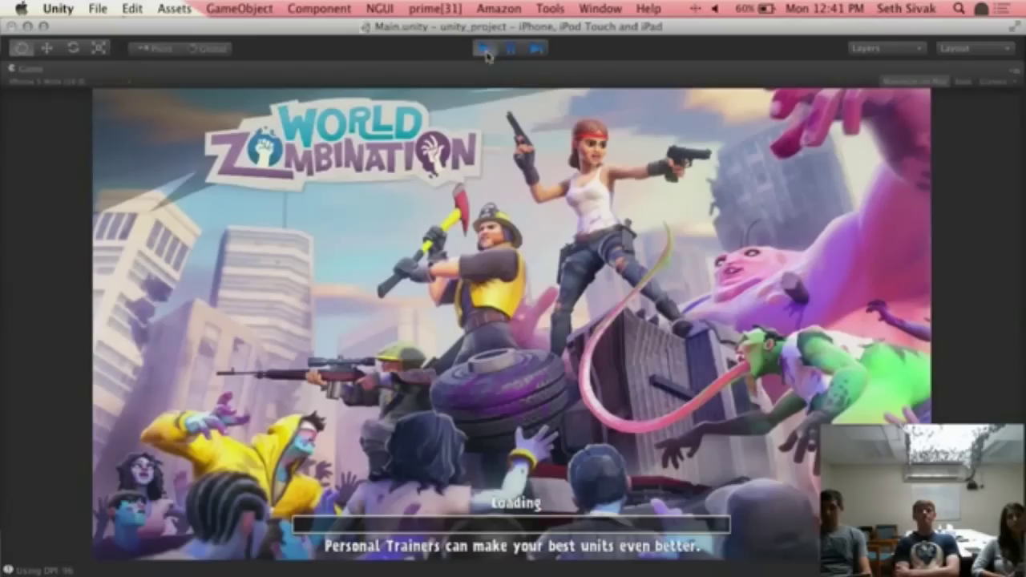
left_click(485, 49)
- Run the game with GameDemo's Faction set to human and Mission set to mission_rio_de_janeiro_h_easy
left_click(924, 229)
left_click(921, 210)
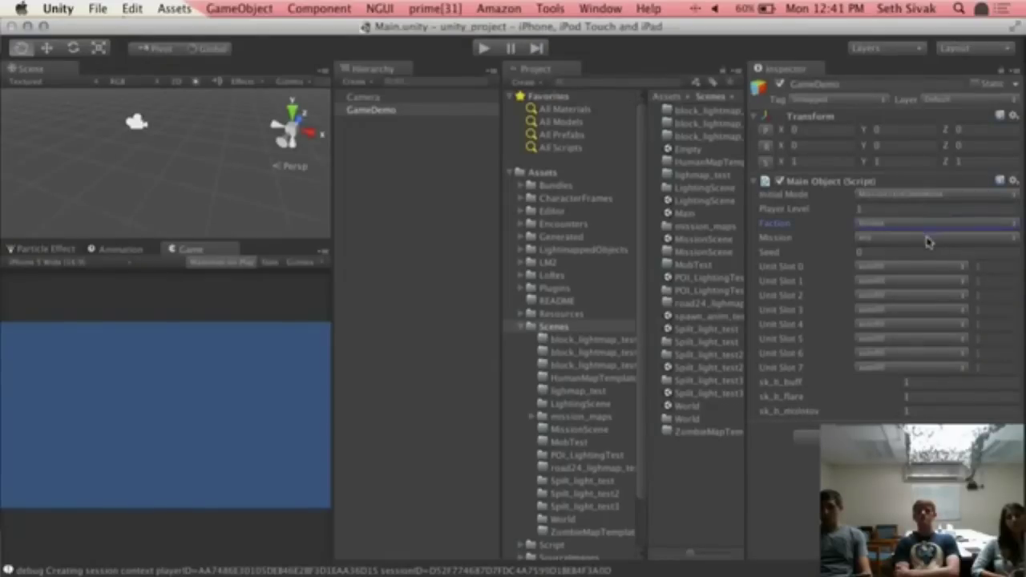
left_click(928, 239)
scroll(930, 320, "down", 15)
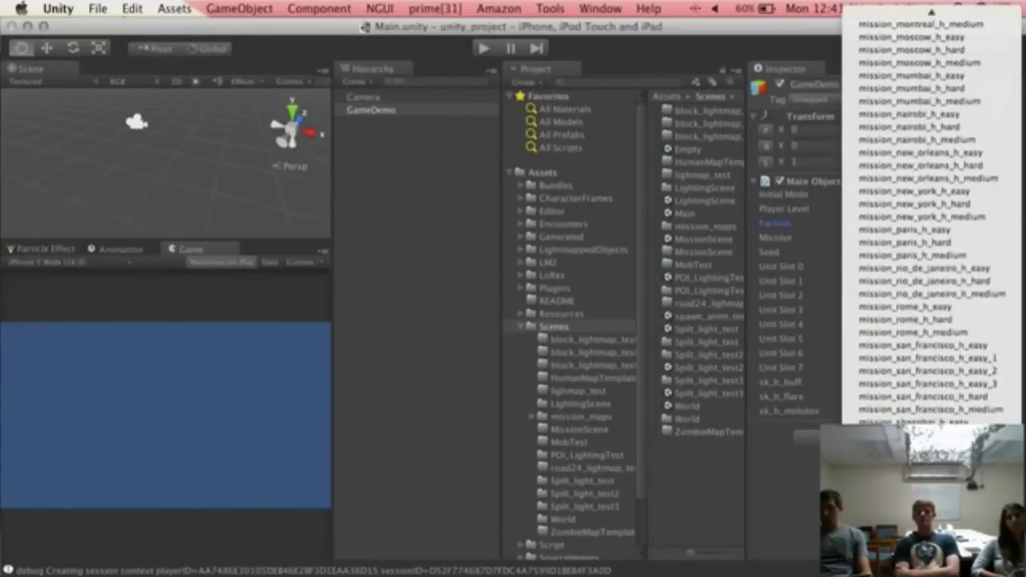
left_click(920, 269)
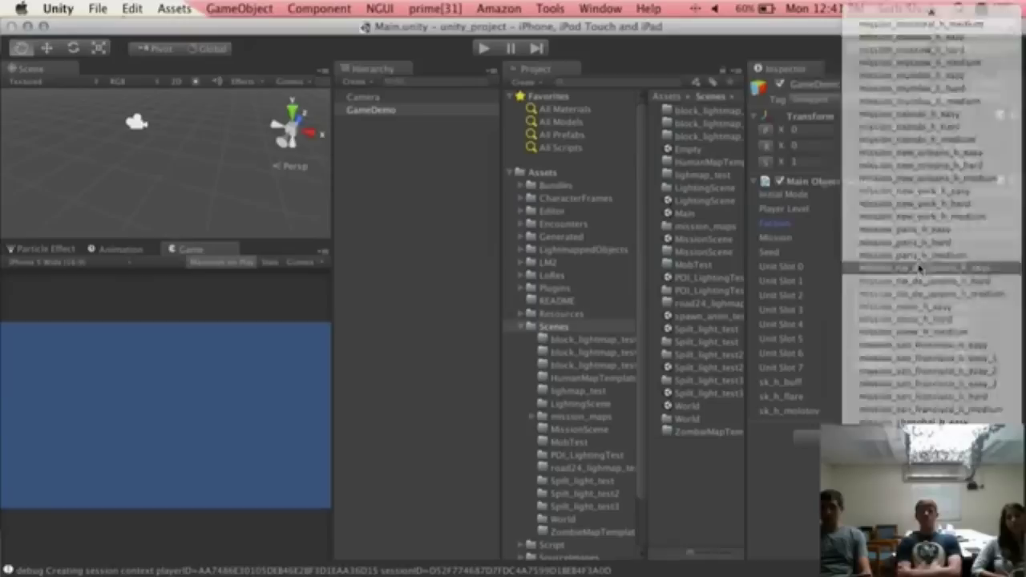
left_click(482, 49)
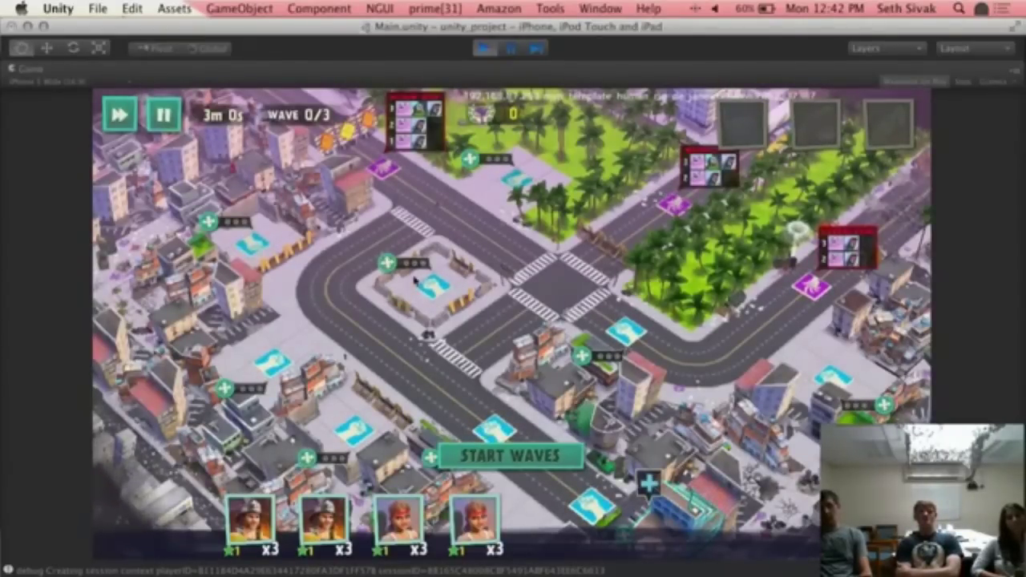
- Examine the Rio de Janeiro human mission's map, including its barricaded defense spots, enemy entrances and hospital
scroll(415, 279, "up", 5)
left_click_drag(332, 239, 436, 332)
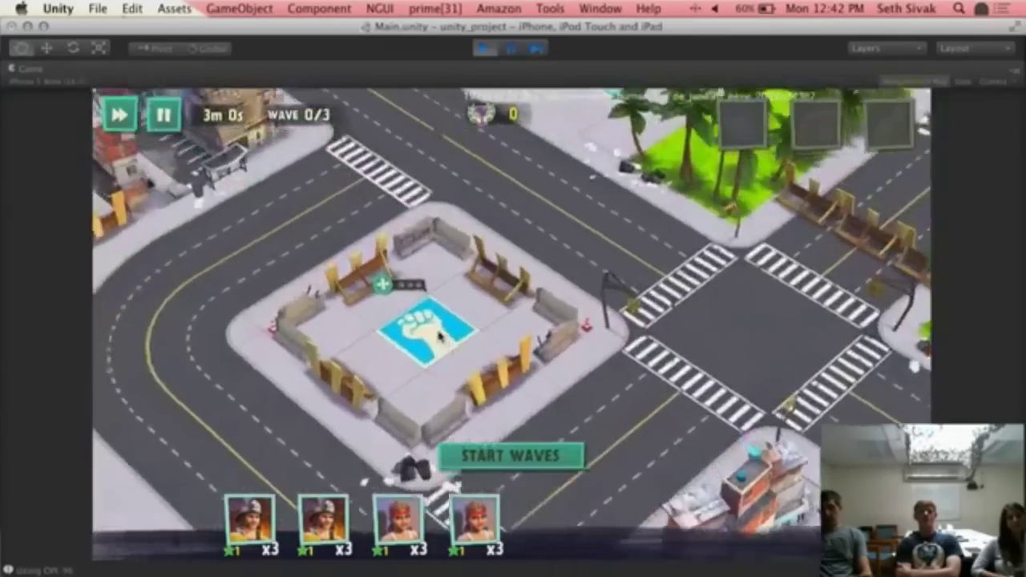
scroll(438, 333, "down", 5)
left_click_drag(519, 363, 426, 243)
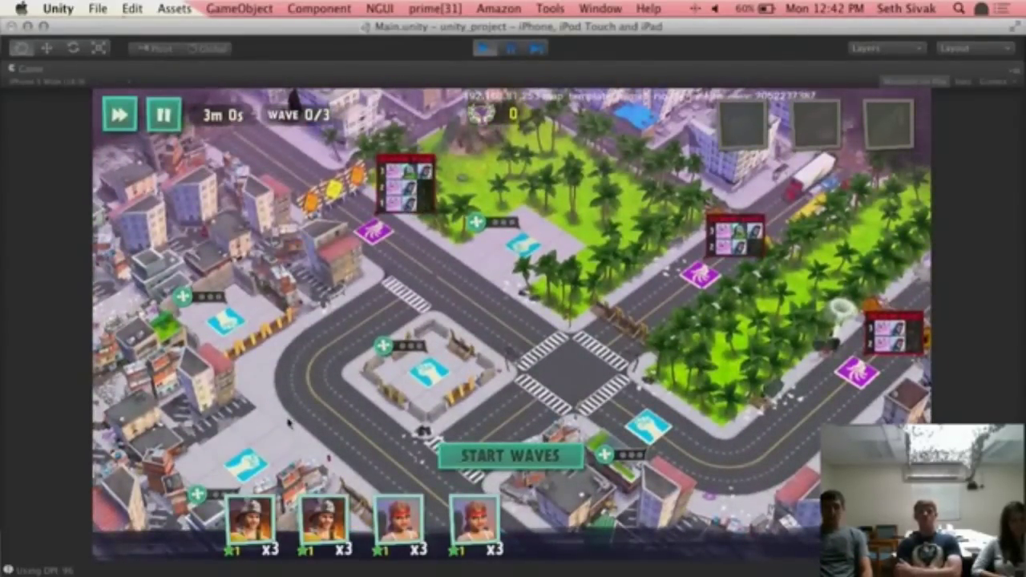
left_click_drag(289, 422, 257, 268)
left_click_drag(332, 304, 382, 410)
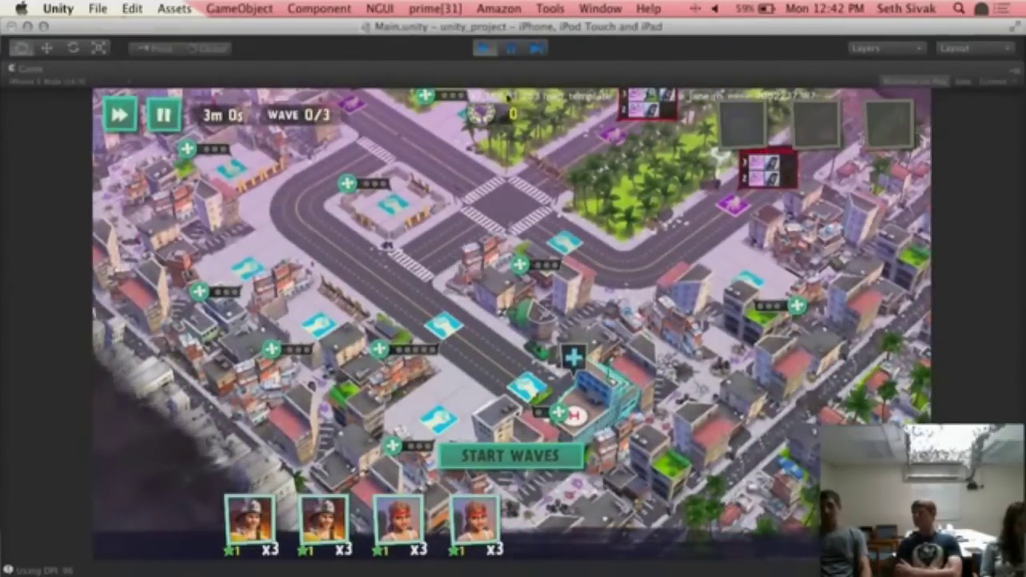
- Stop the game and look through GameDemo's available human missions
left_click(487, 50)
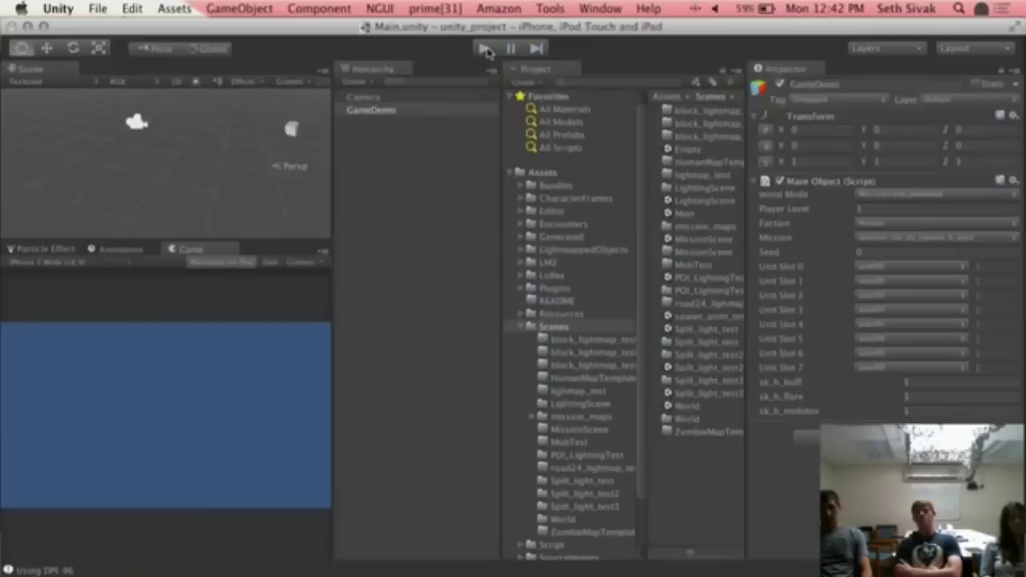
left_click(918, 231)
left_click(918, 230)
left_click(918, 238)
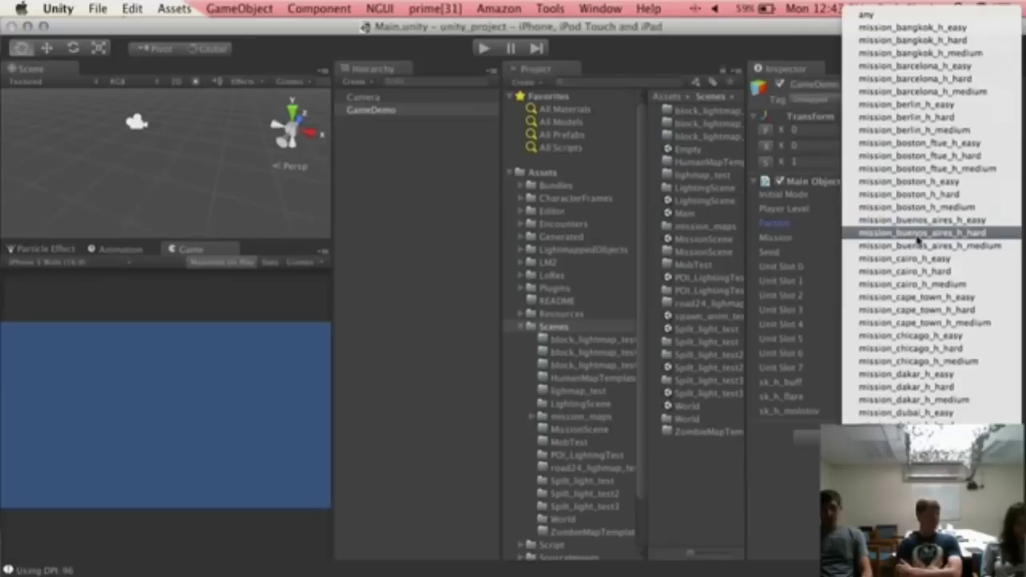
left_click(918, 233)
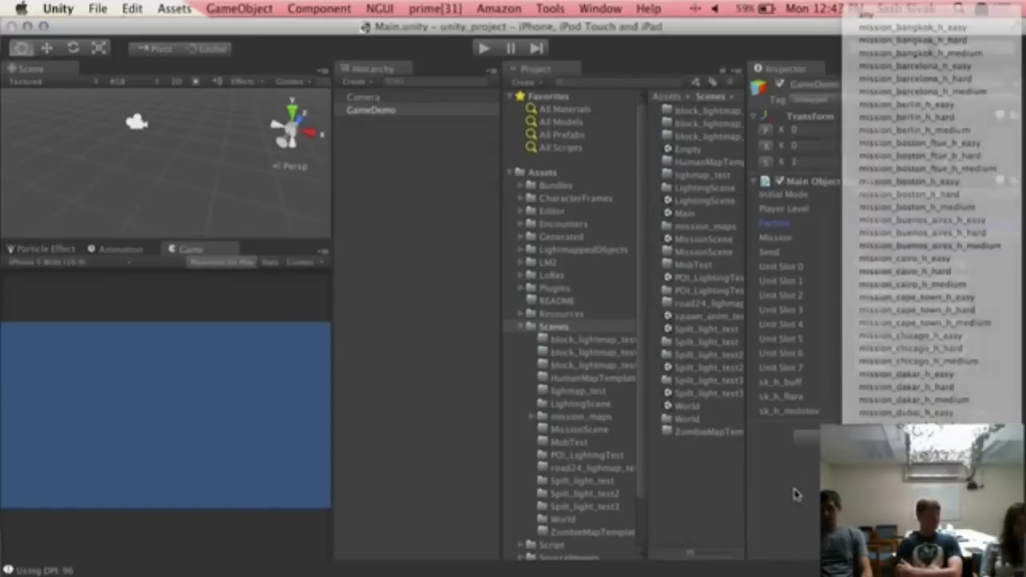
- Set GameDemo's Unit Slot 0 to item_unit_h_lone_wolf
left_click(938, 267)
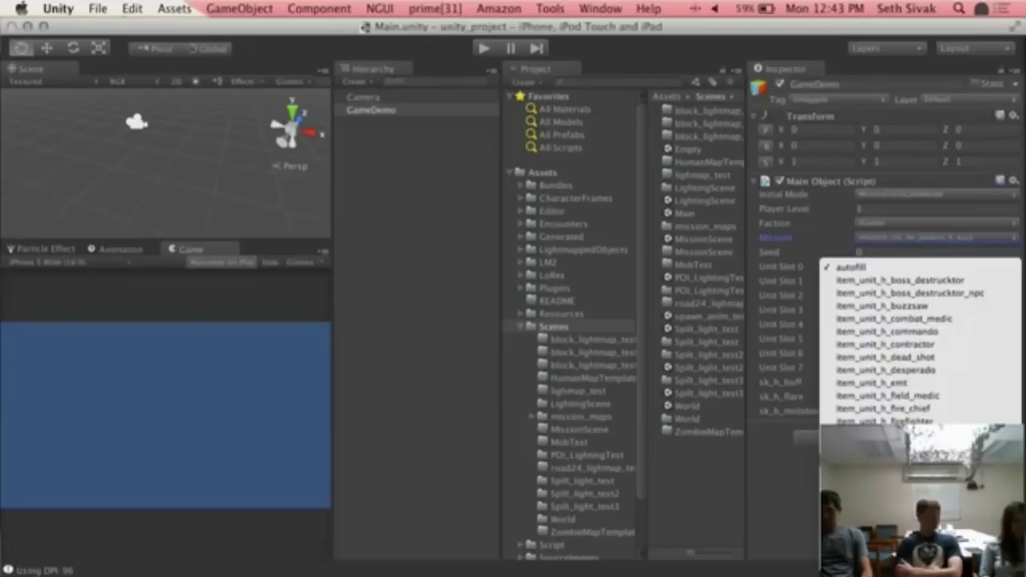
scroll(934, 353, "down", 3)
scroll(920, 217, "up", 1)
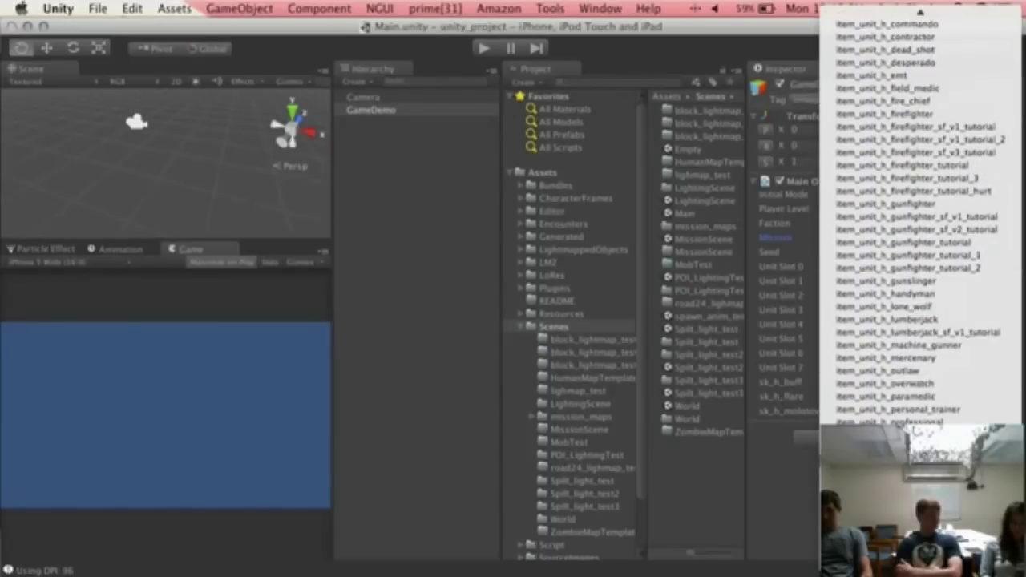
scroll(918, 216, "up", 4)
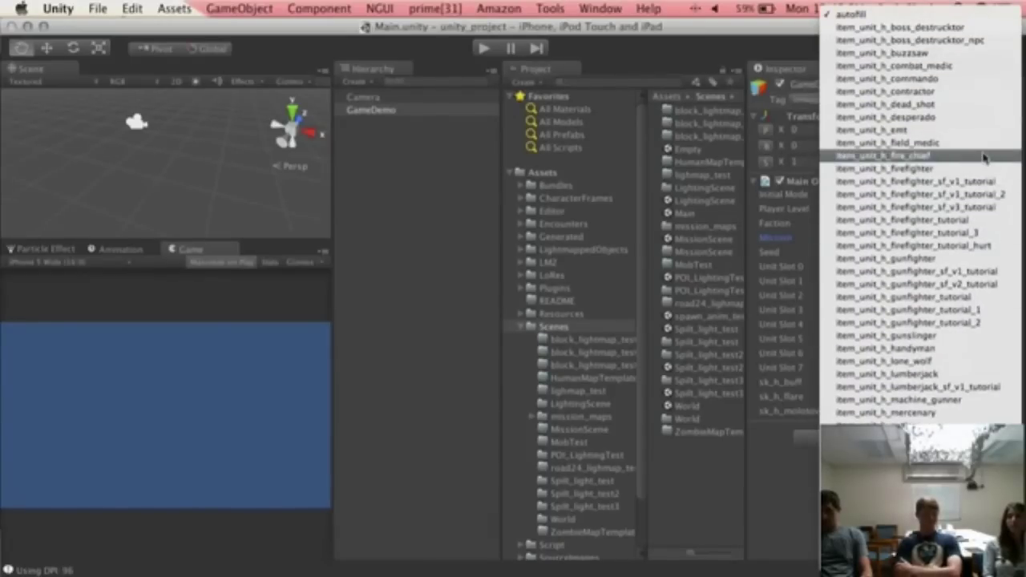
left_click(940, 363)
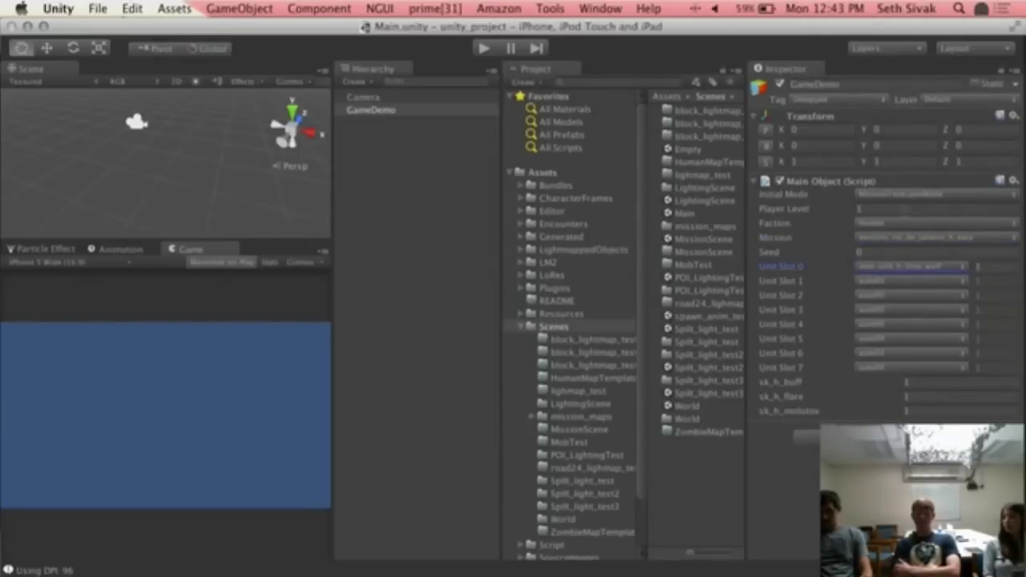
- Set GameDemo's Mission to mission_tokyo_h_easy and Unit Slot 0 to item_unit_h_dead_shot
left_click(904, 238)
scroll(934, 387, "down", 10)
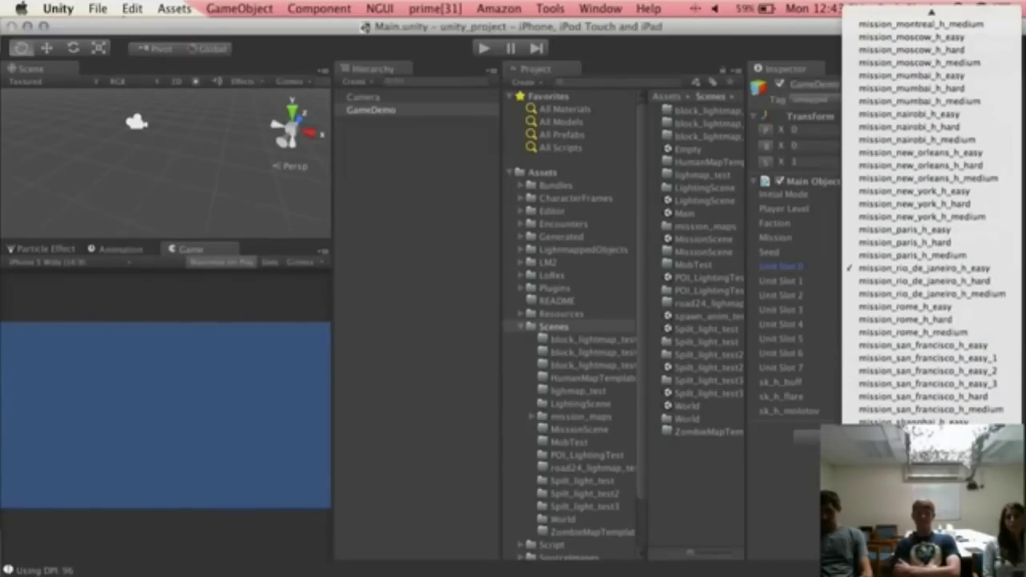
left_click(905, 306)
left_click(930, 272)
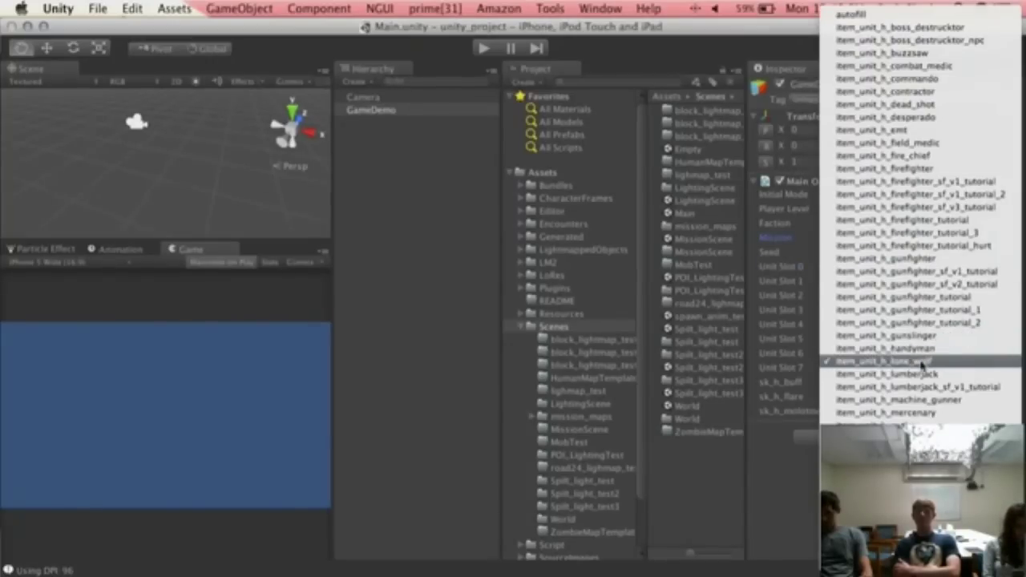
left_click(959, 105)
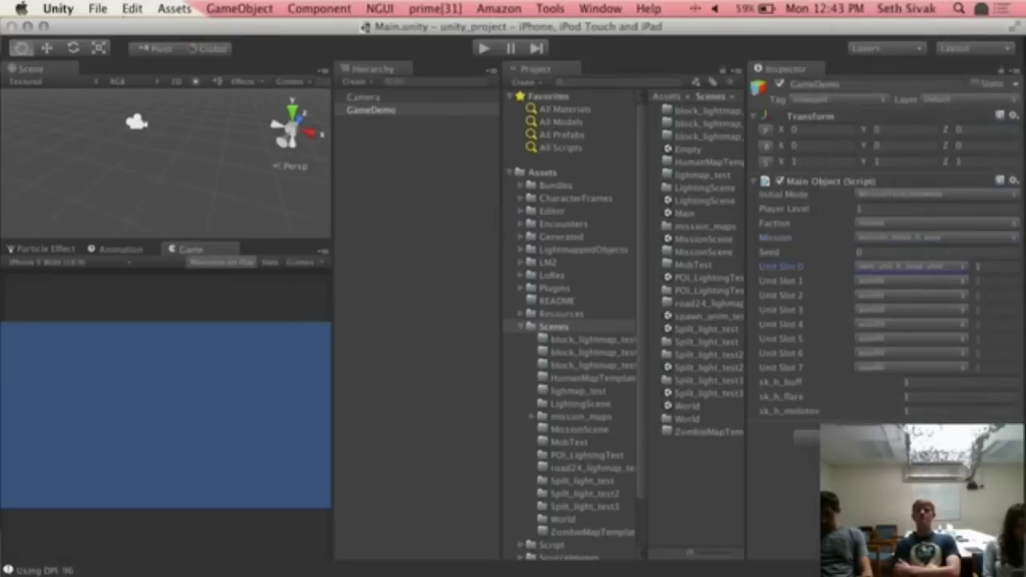
- Set Unit Slot 1 to item_unit_h_buzzsaw and assign a human unit to Unit Slot 2
left_click(930, 284)
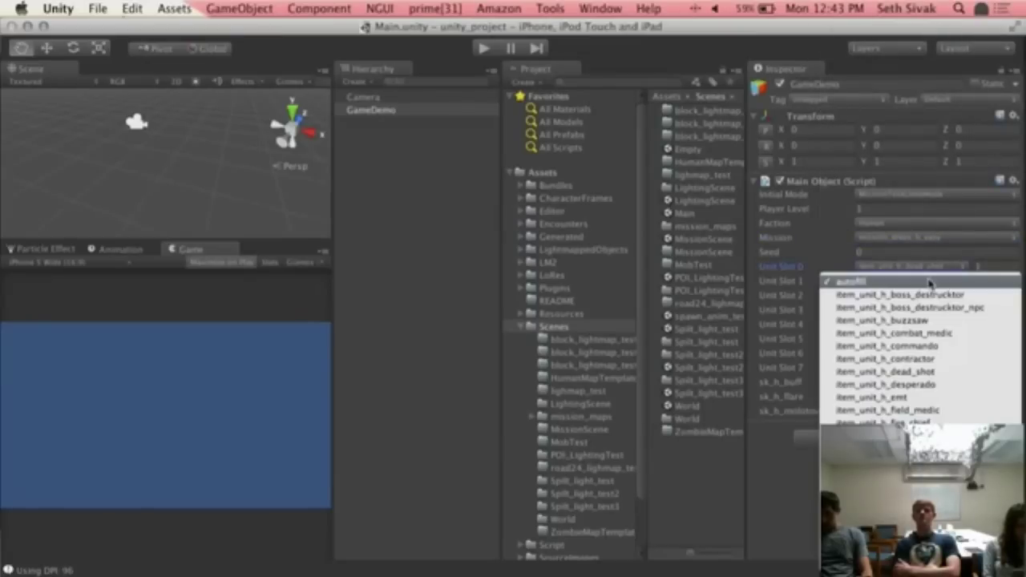
left_click(936, 321)
left_click(951, 295)
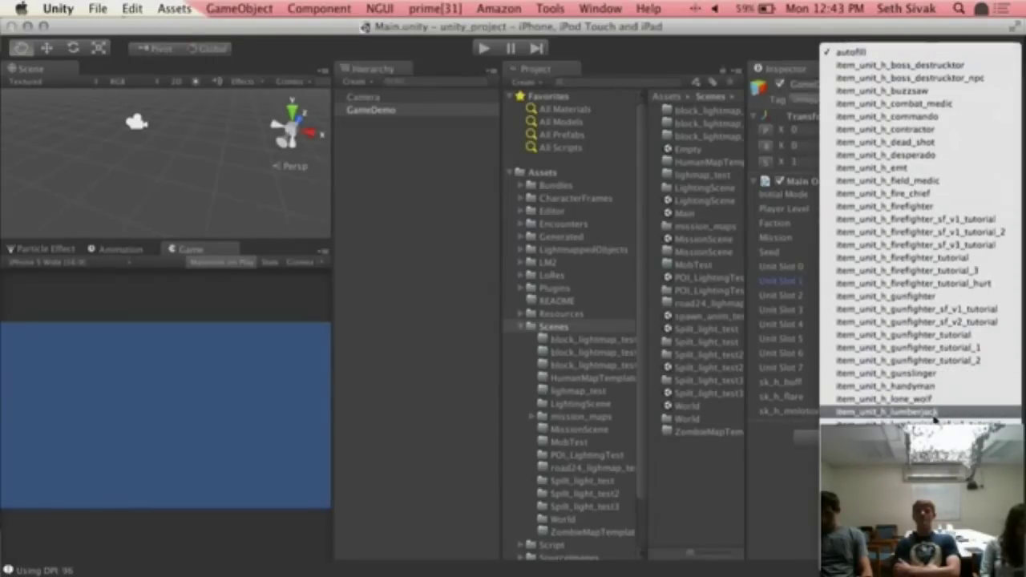
scroll(940, 380, "down", 4)
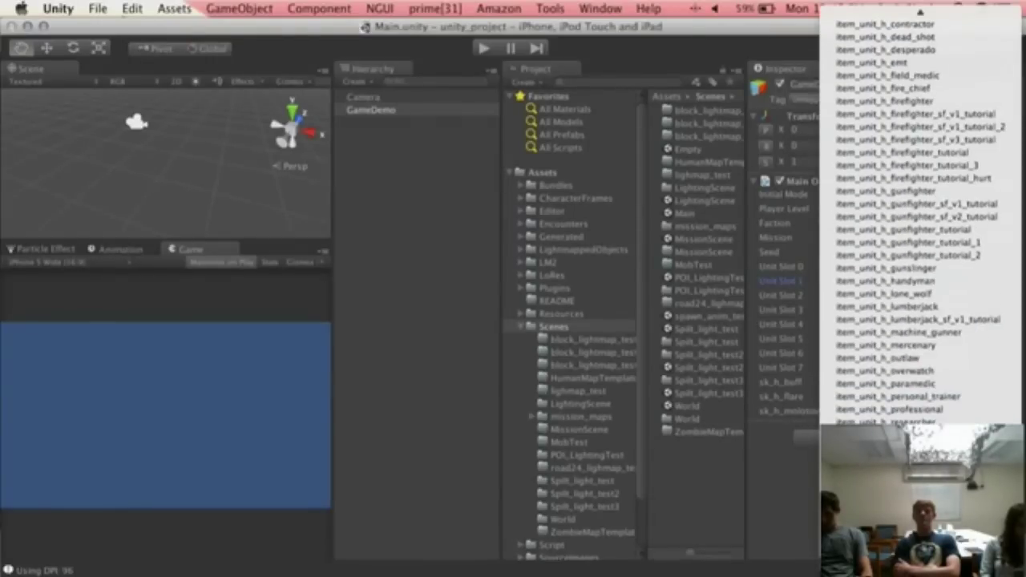
left_click(941, 437)
- Assign a human unit to Unit Slot 3 and item_unit_h_desperado to Unit Slot 4
left_click(945, 309)
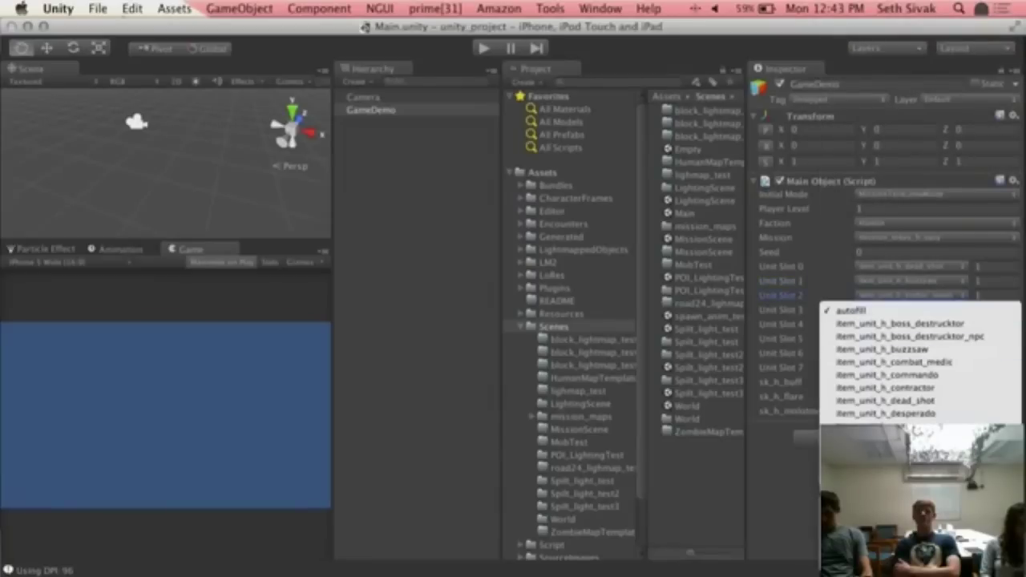
scroll(920, 361, "down", 10)
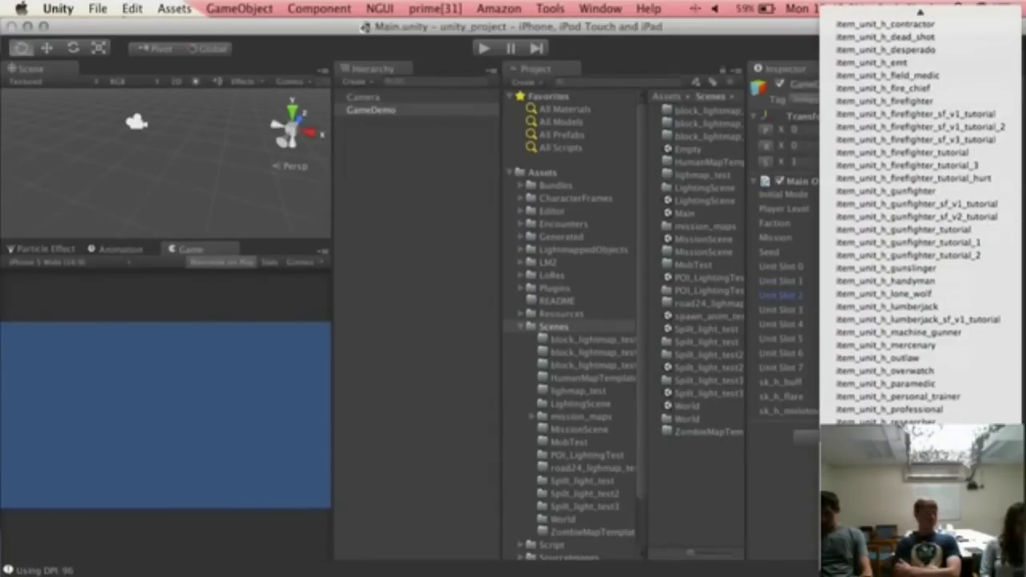
left_click(942, 344)
left_click(930, 326)
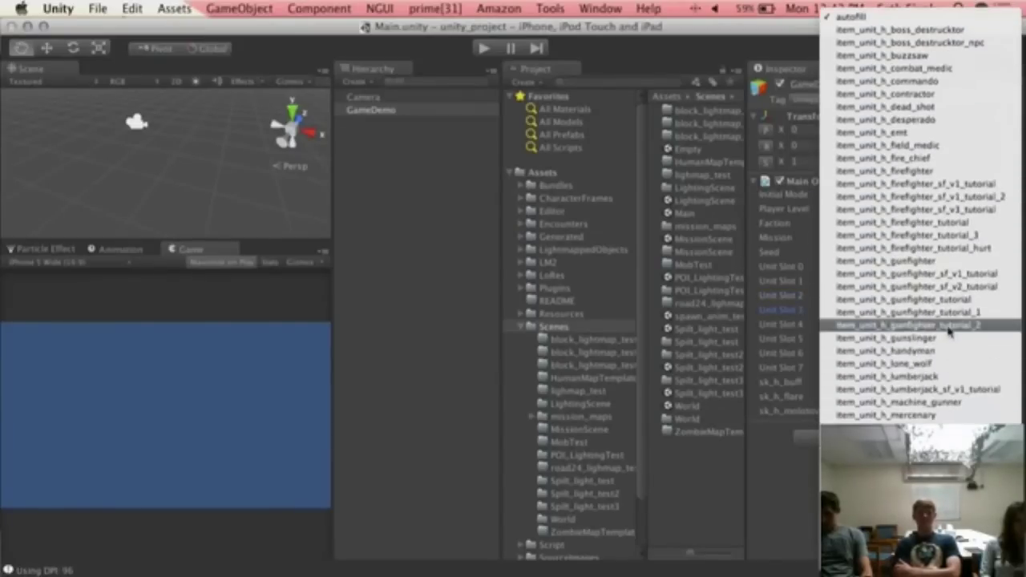
scroll(946, 388, "down", 3)
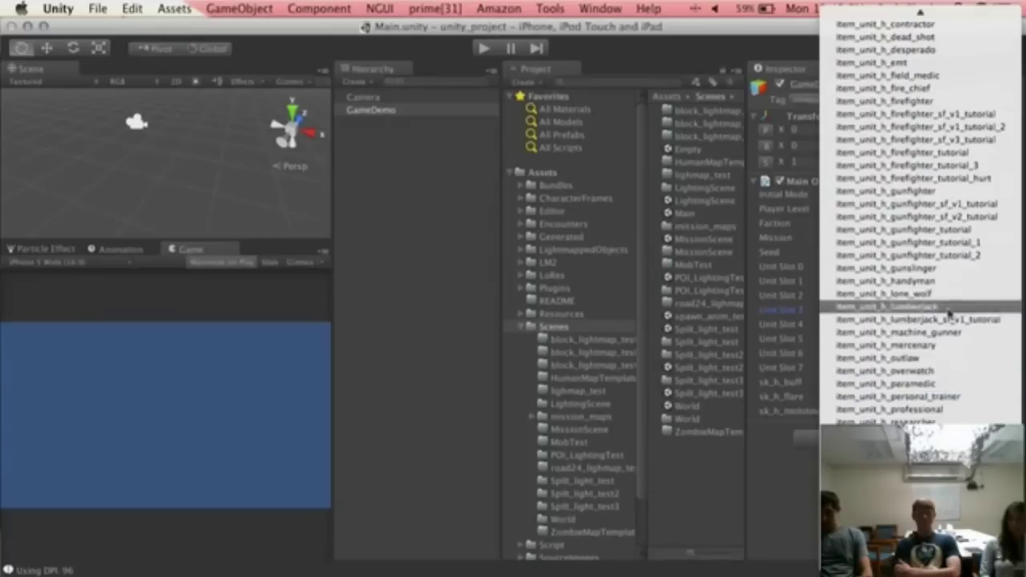
scroll(946, 272, "up", 3)
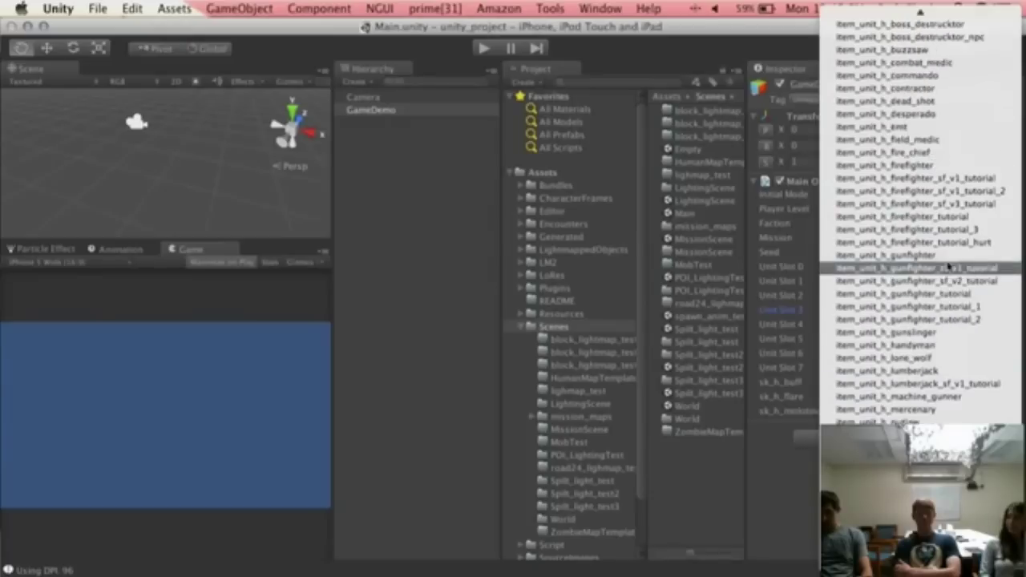
left_click(929, 117)
- Set Unit Slot 5 to item_unit_h_desperado and Unit Slot 6 to item_unit_h_sharpshooter
left_click(944, 339)
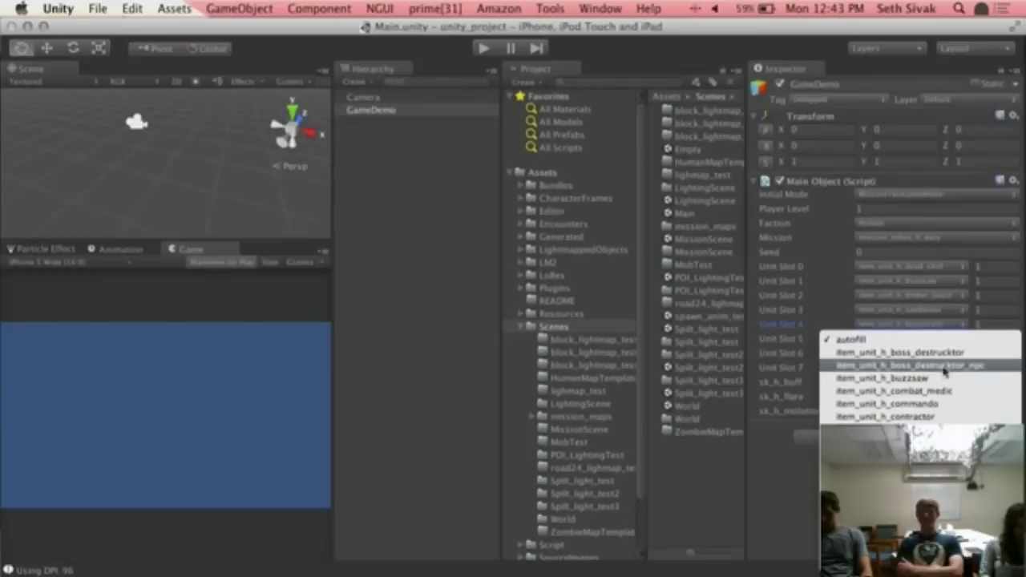
left_click(938, 442)
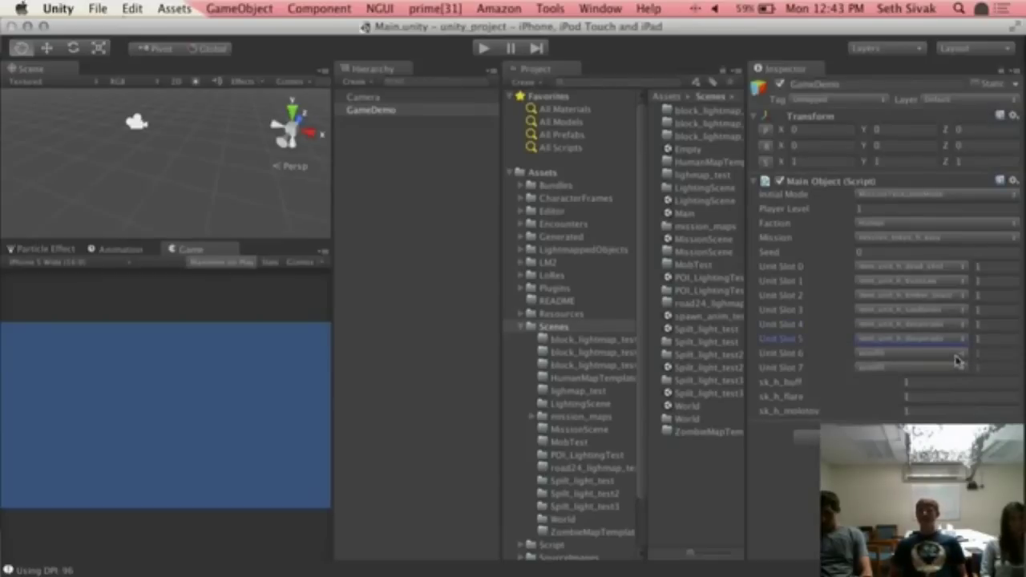
left_click(958, 355)
scroll(921, 302, "down", 6)
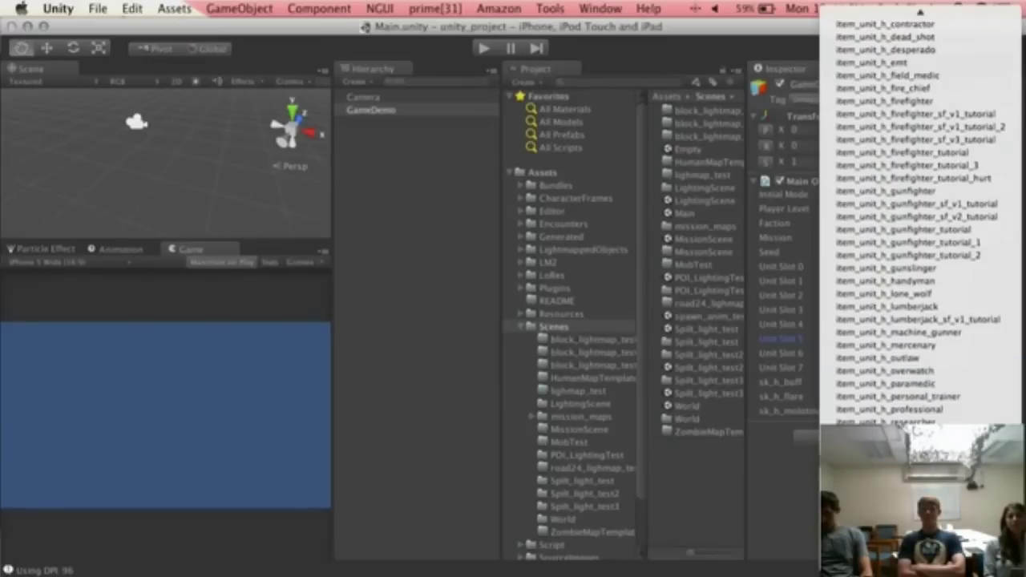
left_click(886, 473)
- Set GameDemo's Player Level to 15 and the chosen units' levels to 12, and run the game
left_click(891, 209)
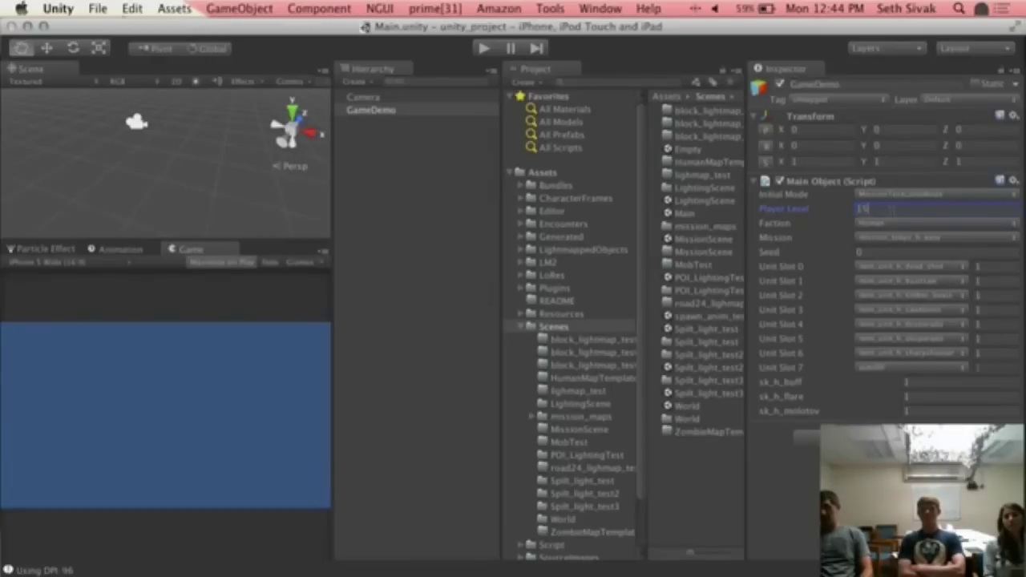
left_click(992, 268)
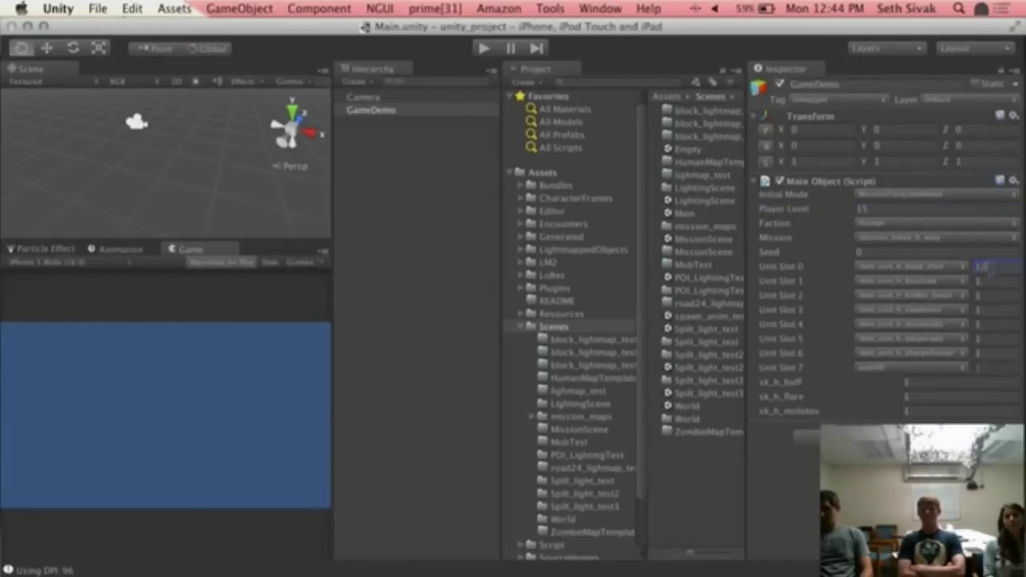
key("Tab")
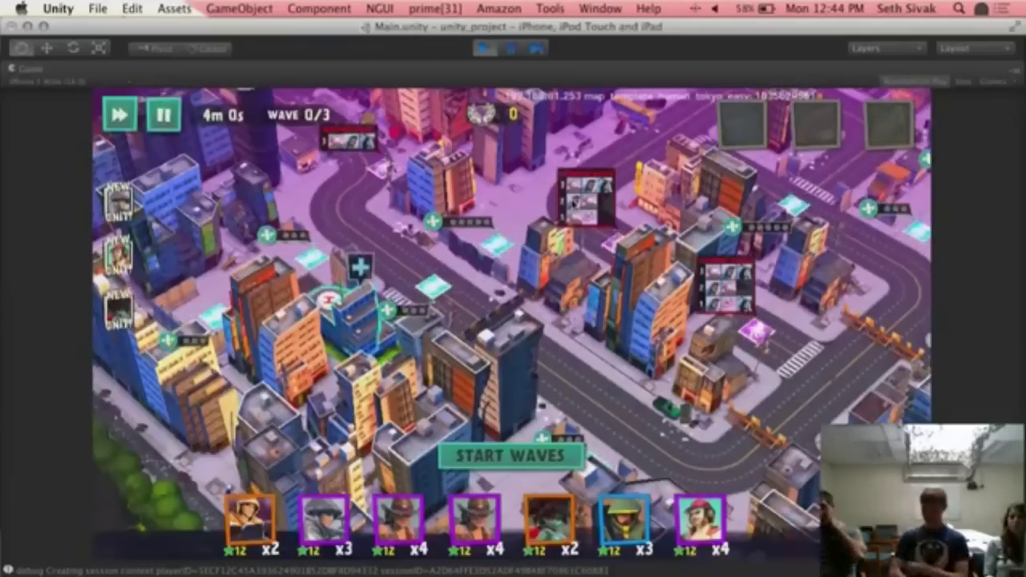
- Place the two orange-framed hooded units on two separate defense spots on the far side of the Tokyo map, away from the hospital
left_click_drag(695, 301, 505, 342)
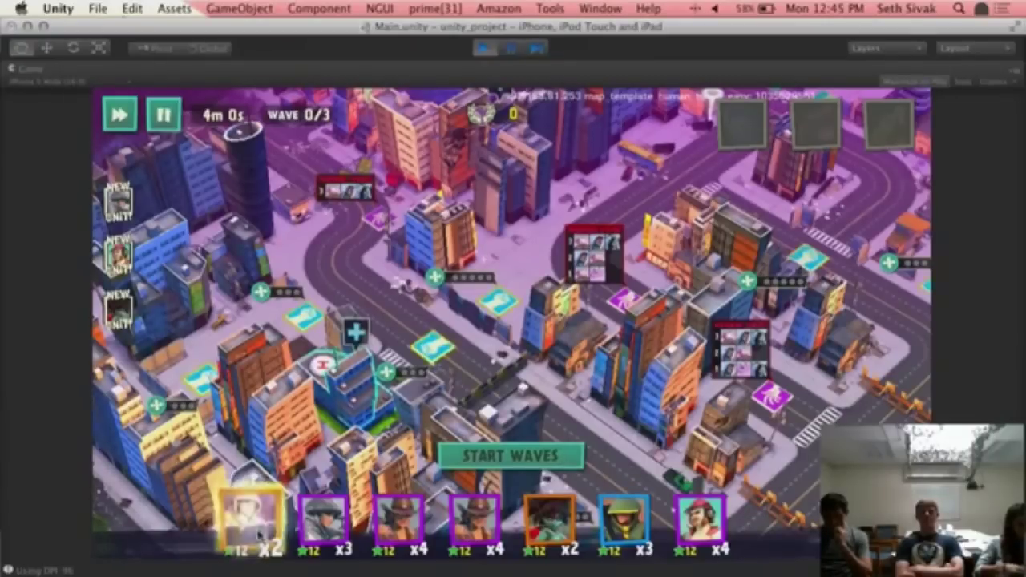
left_click_drag(782, 183, 603, 228)
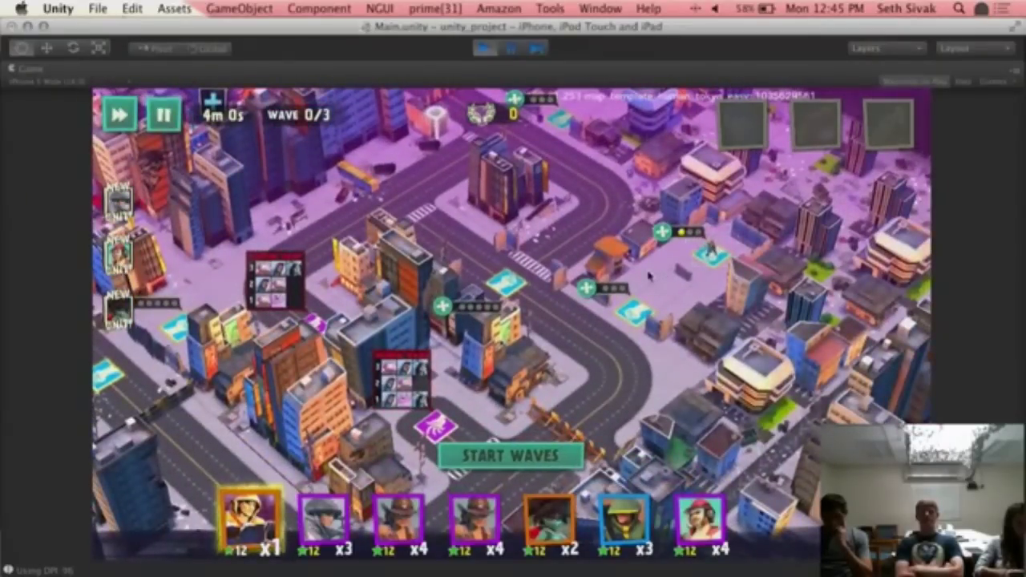
left_click_drag(587, 297, 631, 409)
left_click(664, 157)
- Add one gray-helmeted, purple-framed unit to each of the two defense spots already holding a hooded unit
left_click(325, 519)
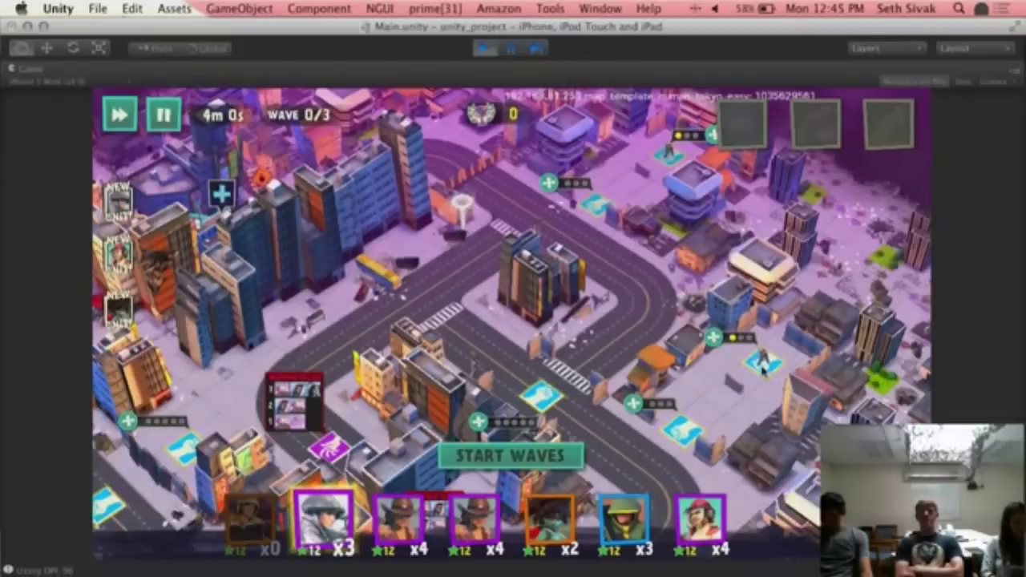
left_click(762, 362)
left_click(664, 151)
- Place two red-capped units on the road defense spot beside the hospital
left_click_drag(504, 355, 748, 202)
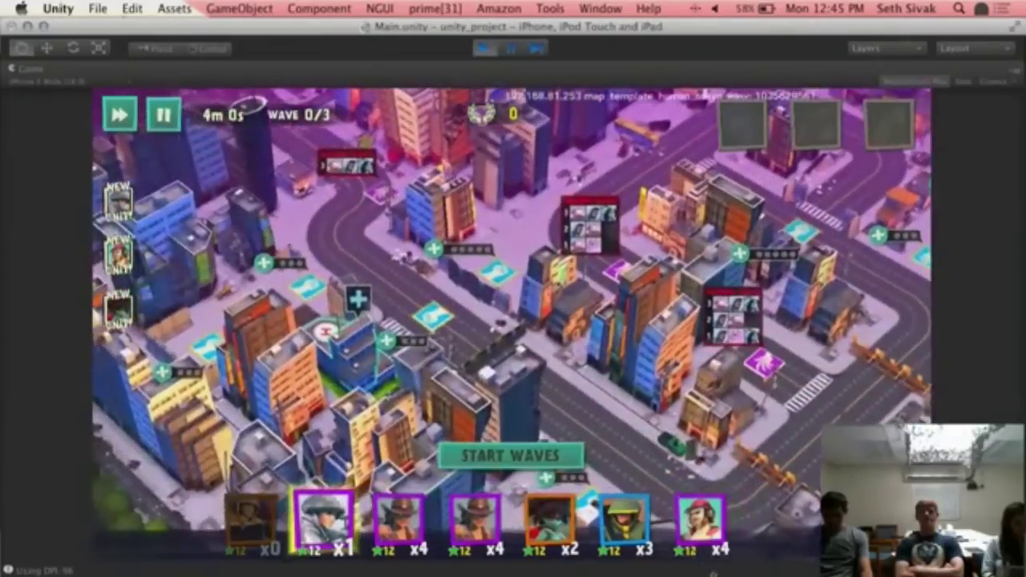
left_click(703, 518)
left_click(431, 317)
left_click(428, 313)
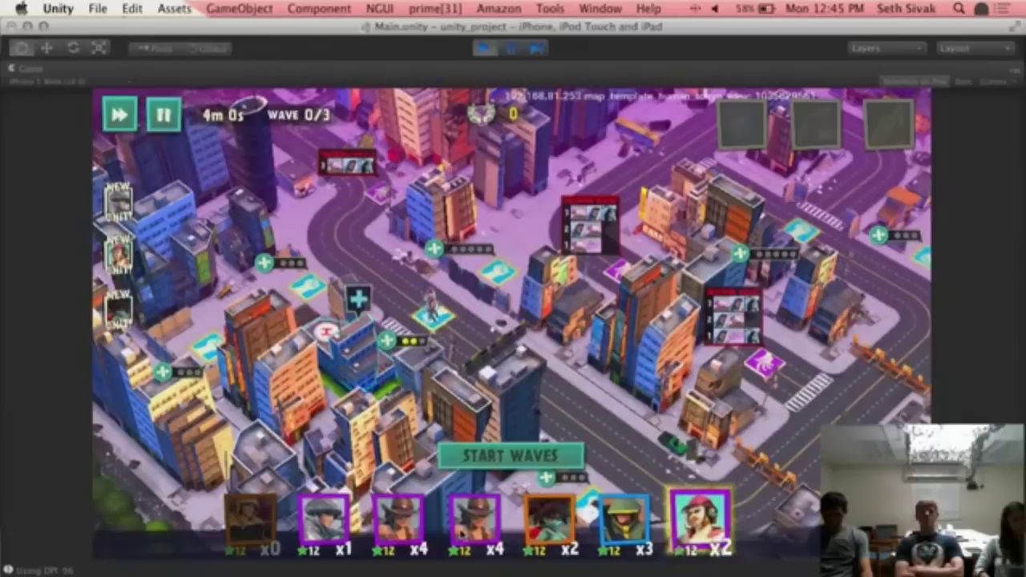
- Add the last gray-helmeted unit to the road defense spot beside the hospital
left_click(404, 525)
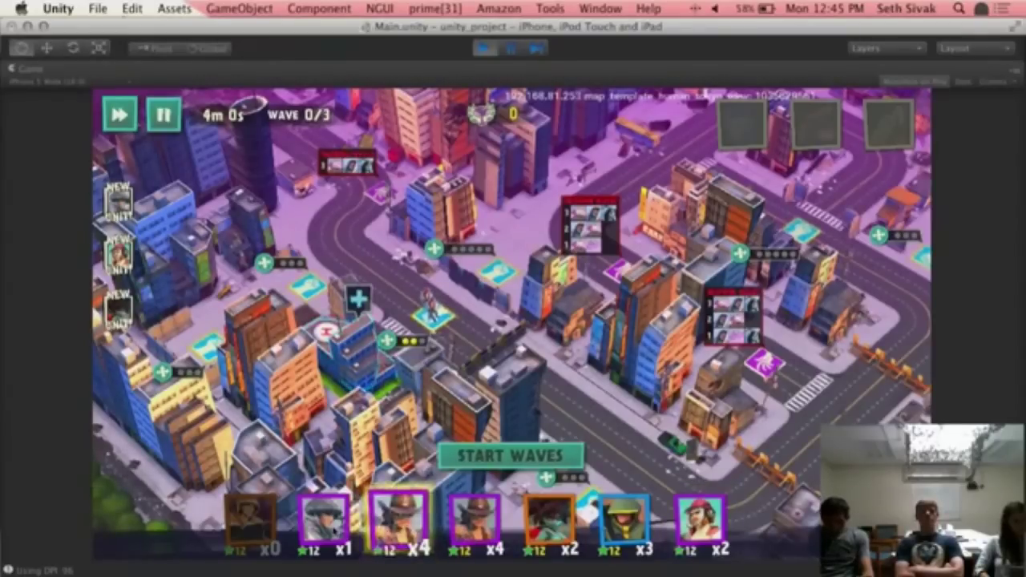
left_click(325, 522)
scroll(396, 386, "up", 5)
left_click_drag(396, 387, 711, 420)
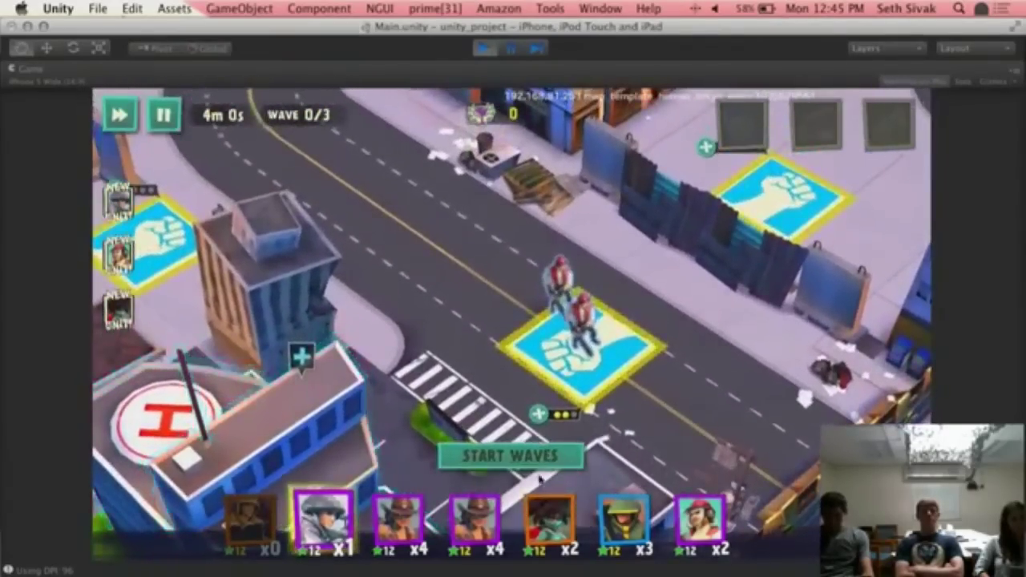
left_click(623, 378)
- Place two cowboy-hatted units on the defense spot behind the hospital and one red-capped unit on an empty spot across the map
scroll(368, 307, "down", 3)
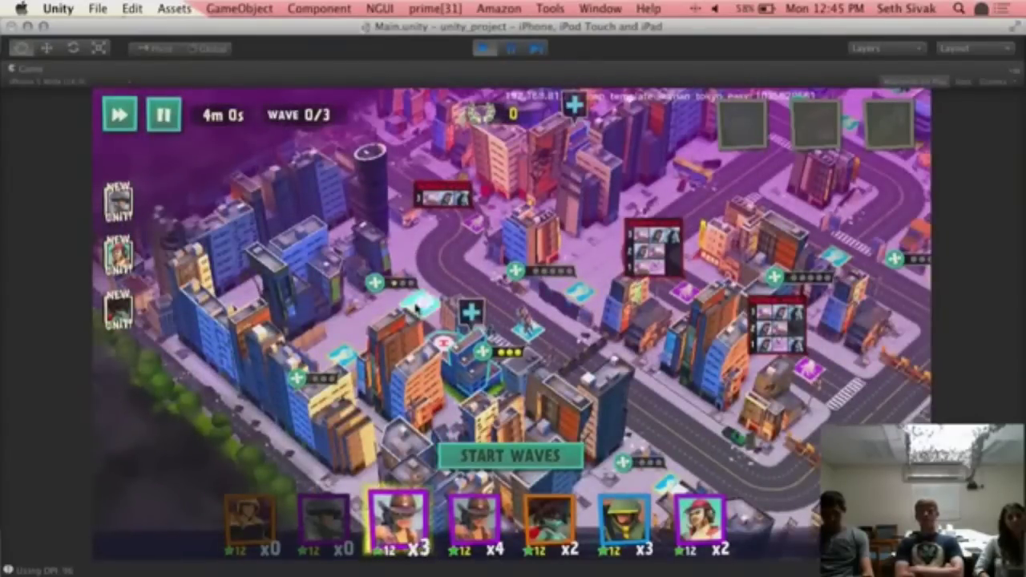
left_click(481, 353)
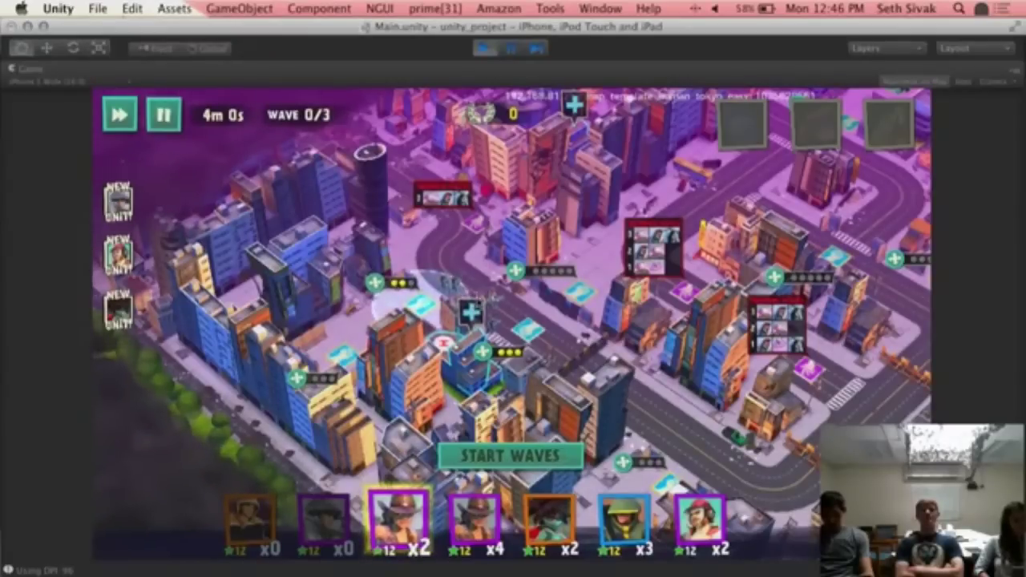
scroll(467, 301, "up", 3)
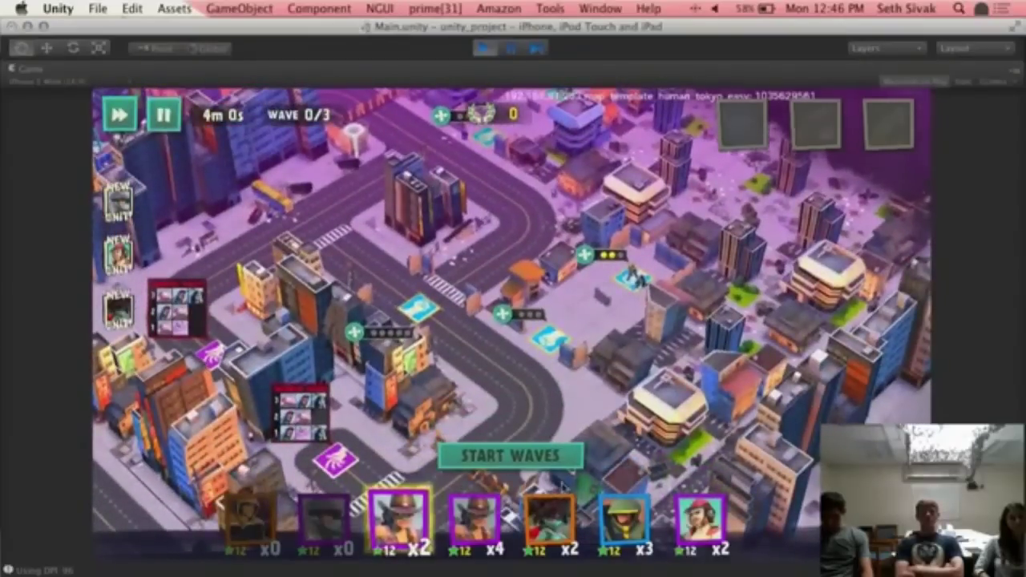
left_click(718, 534)
left_click(550, 340)
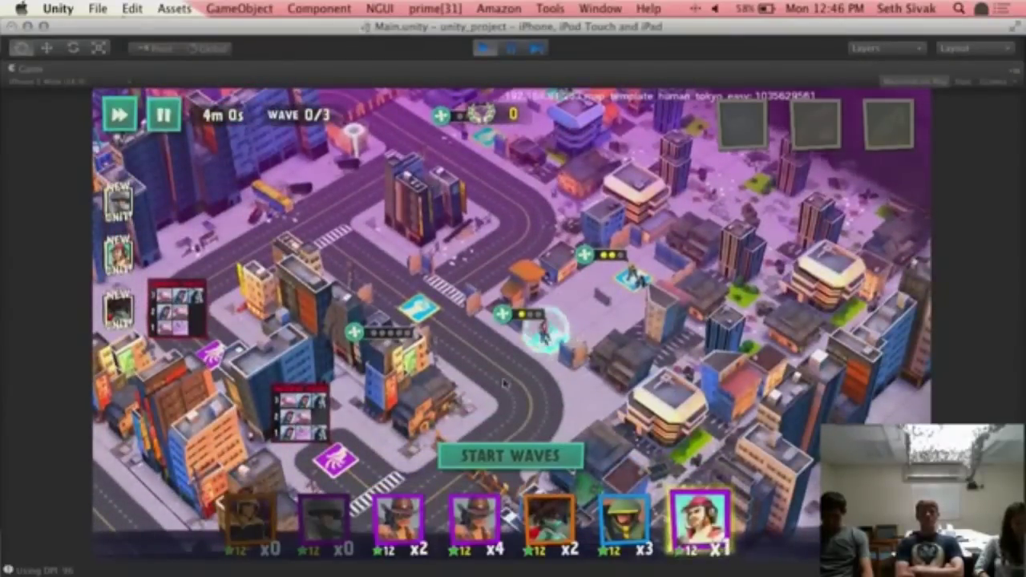
- Add two cowboy-hatted units to the spot holding one red-capped unit, and place the last red-capped unit and two cowboy-hatted units farther up the map
left_click(408, 516)
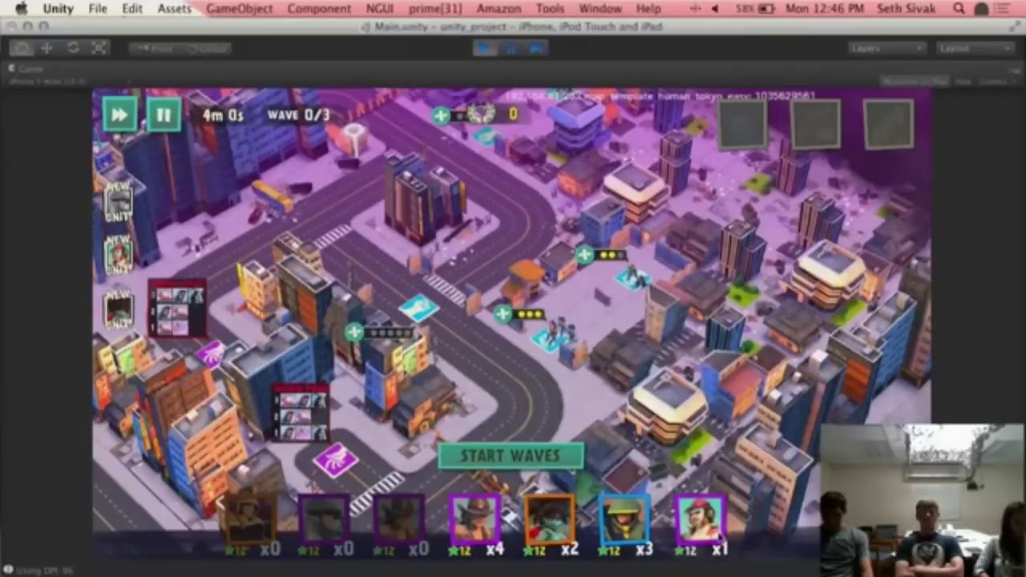
left_click(719, 535)
left_click_drag(485, 149, 525, 259)
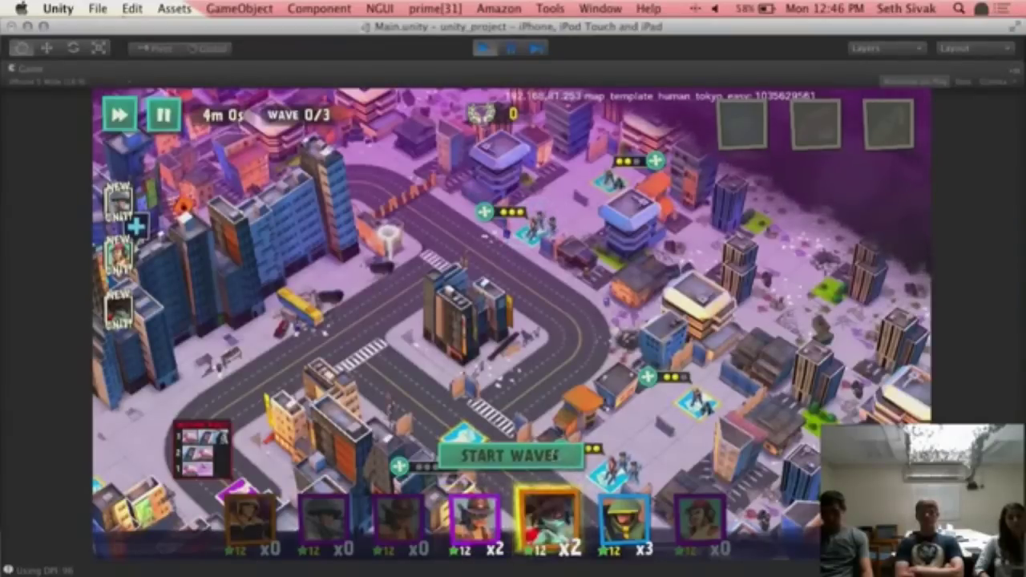
- Start the waves and follow the hordes advancing along the road
left_click(561, 454)
left_click_drag(471, 355, 552, 265)
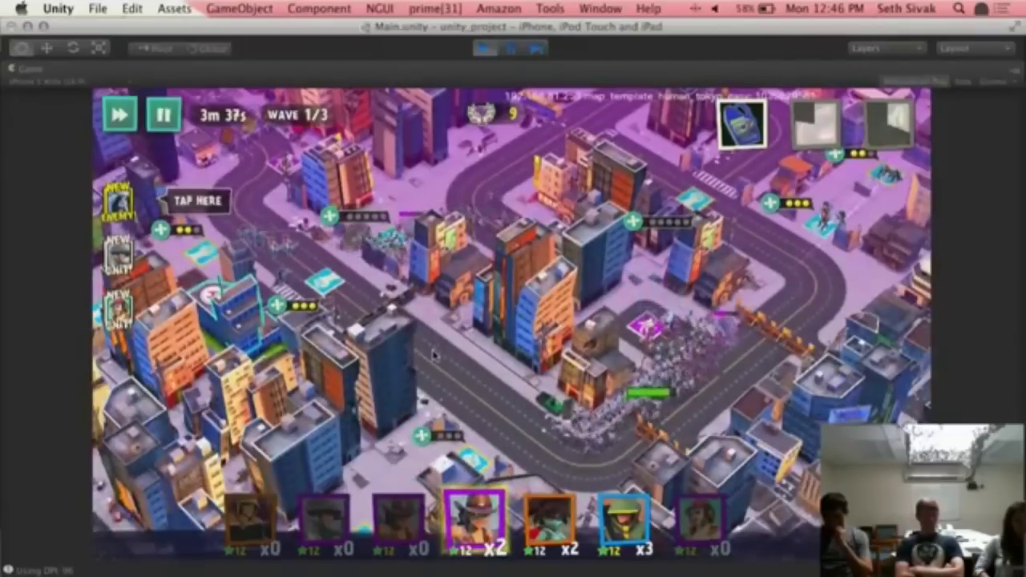
left_click_drag(433, 354, 510, 371)
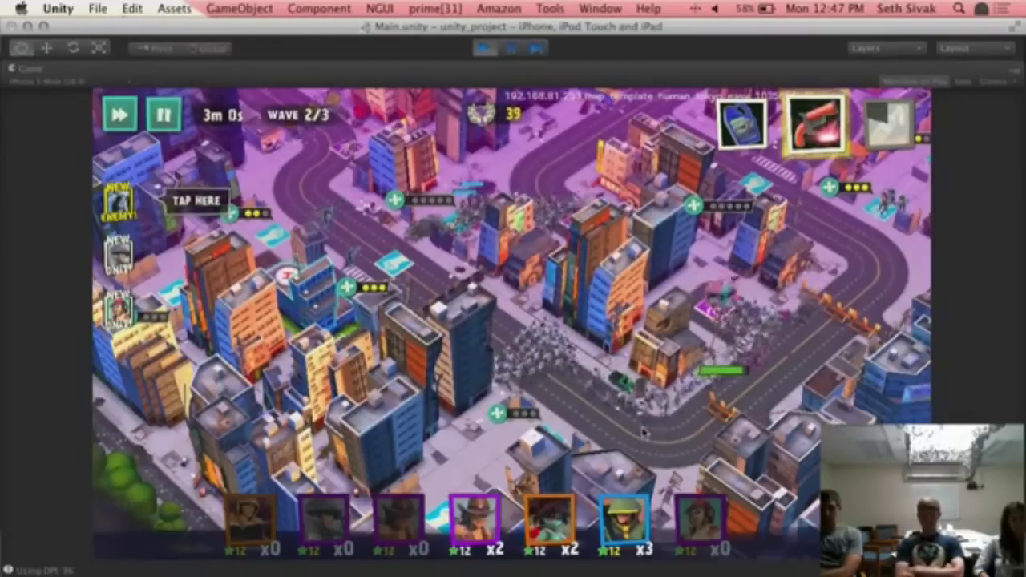
- Place the last two cowboy-hatted units on the empty defense spot among the buildings and fire the flare gun at the road near the green truck
left_click_drag(623, 433, 562, 477)
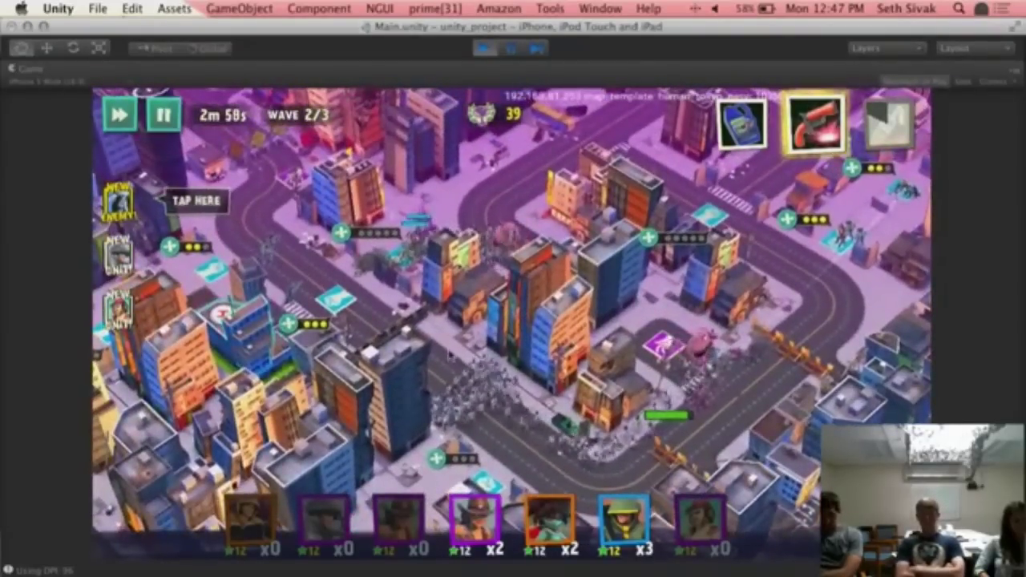
left_click_drag(450, 355, 499, 253)
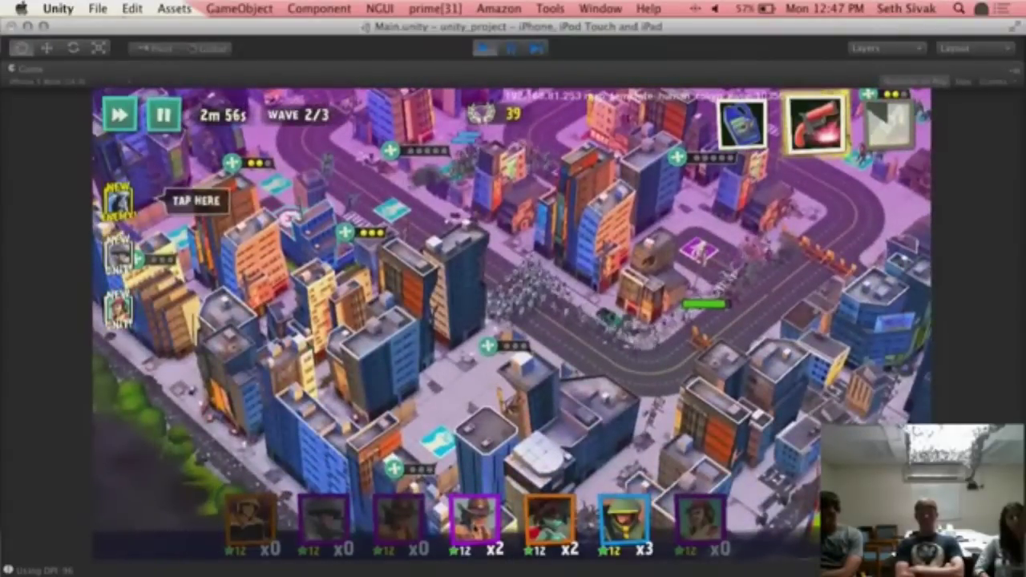
left_click(476, 520)
left_click(439, 441)
left_click(439, 437)
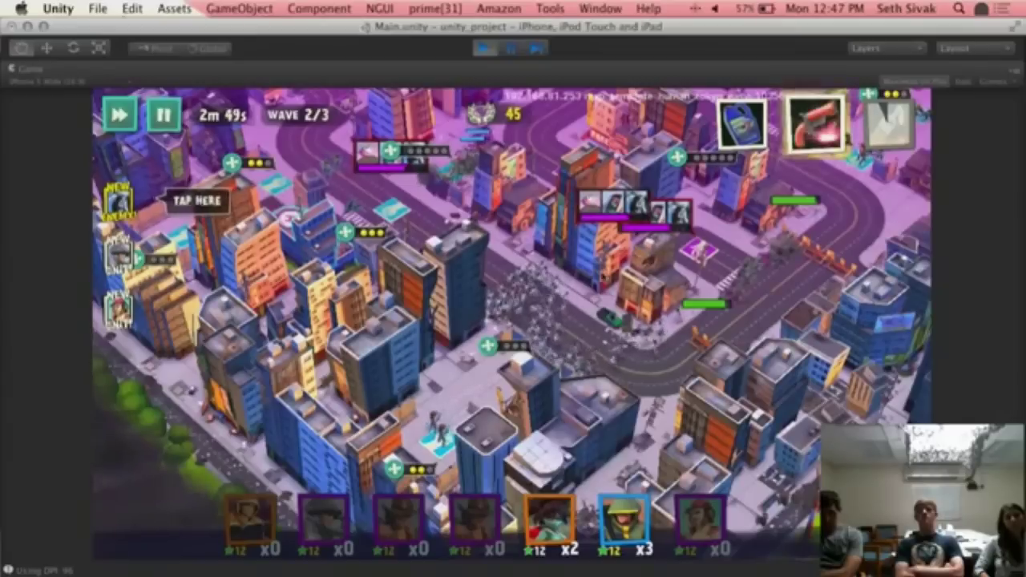
left_click(580, 331)
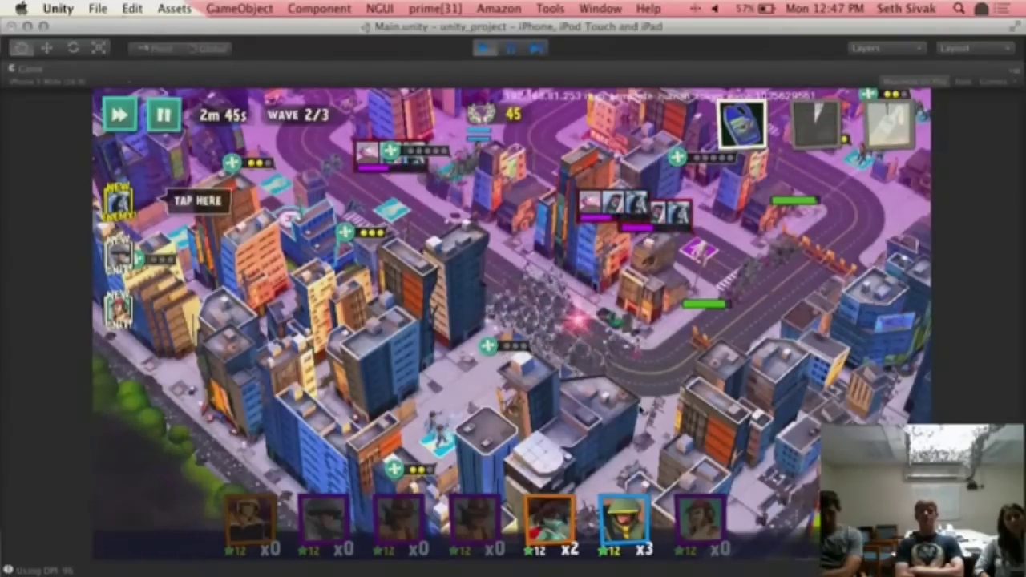
left_click_drag(716, 393, 645, 460)
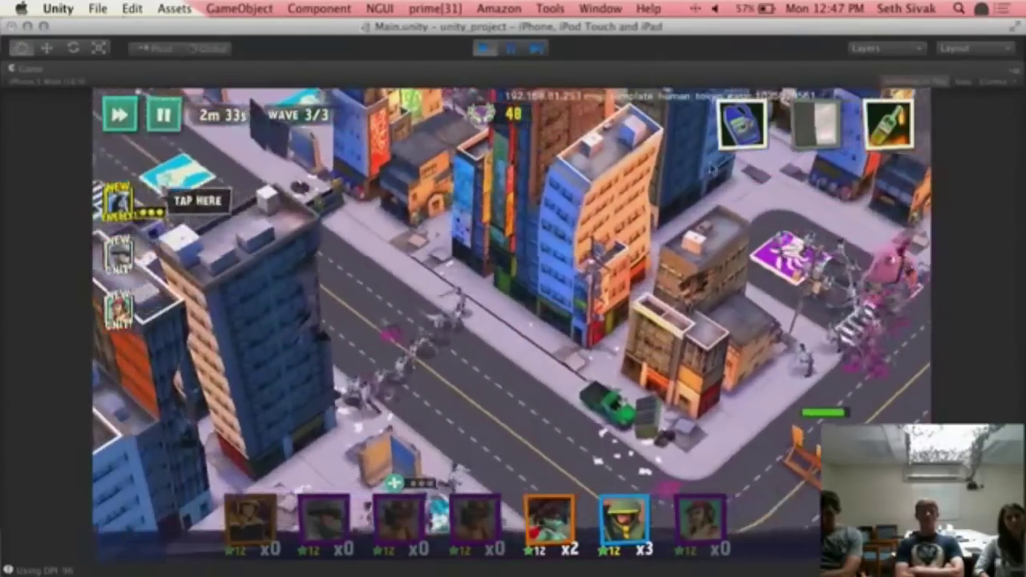
- Restore the full editor layout with the mission paused and maximize the Scene view
left_click(1012, 72)
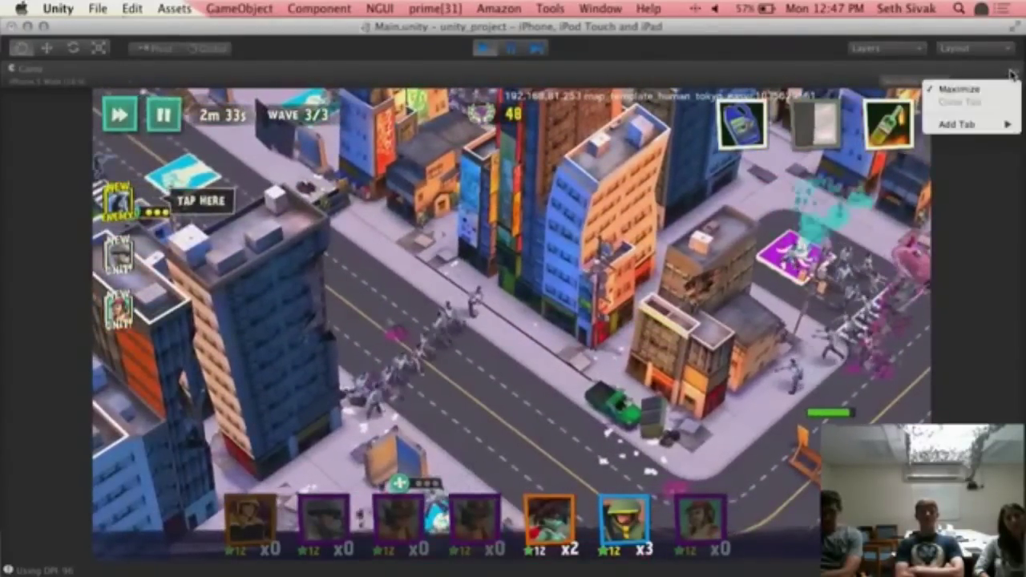
left_click(965, 90)
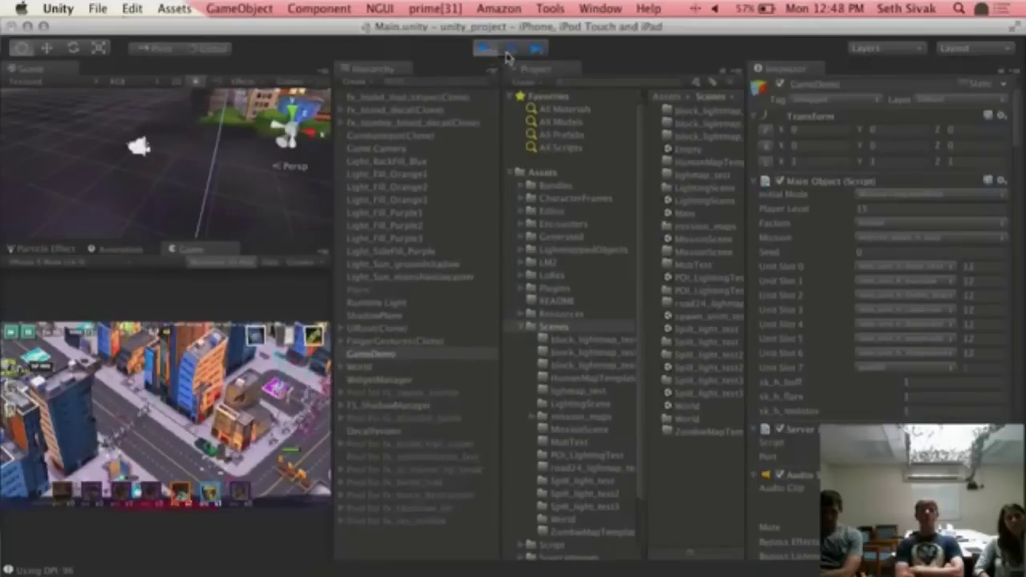
left_click(321, 74)
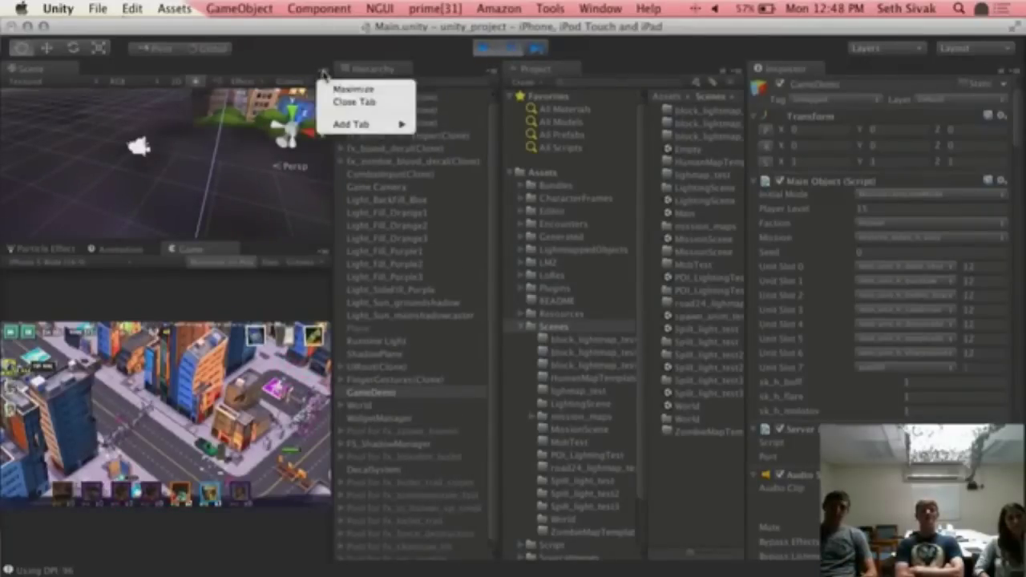
left_click(353, 89)
- Examine the paused city in the Scene view, from the whole fogged map down to the hordes at the road corner
scroll(417, 198, "down", 10)
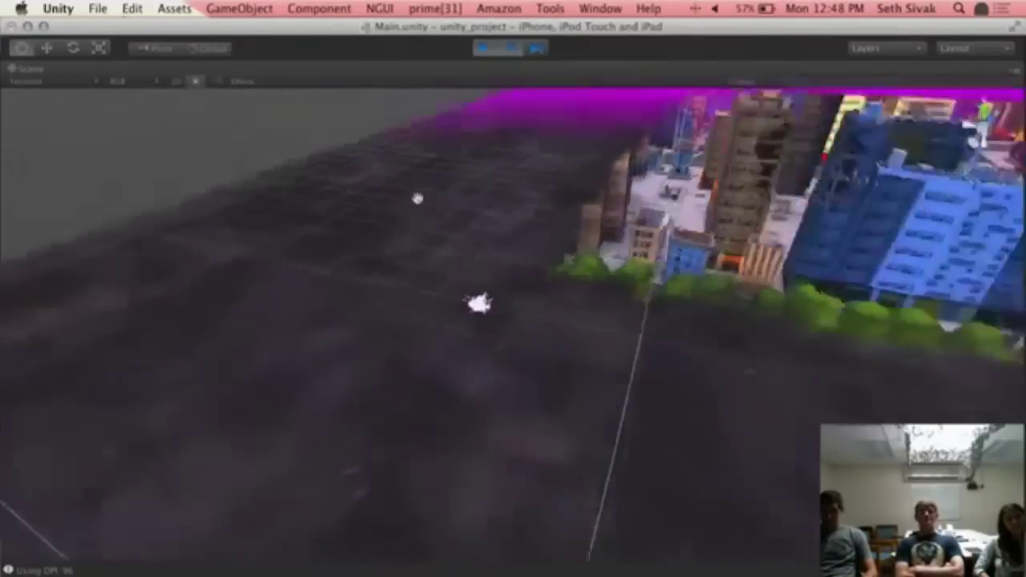
left_click_drag(497, 315, 154, 523, "alt")
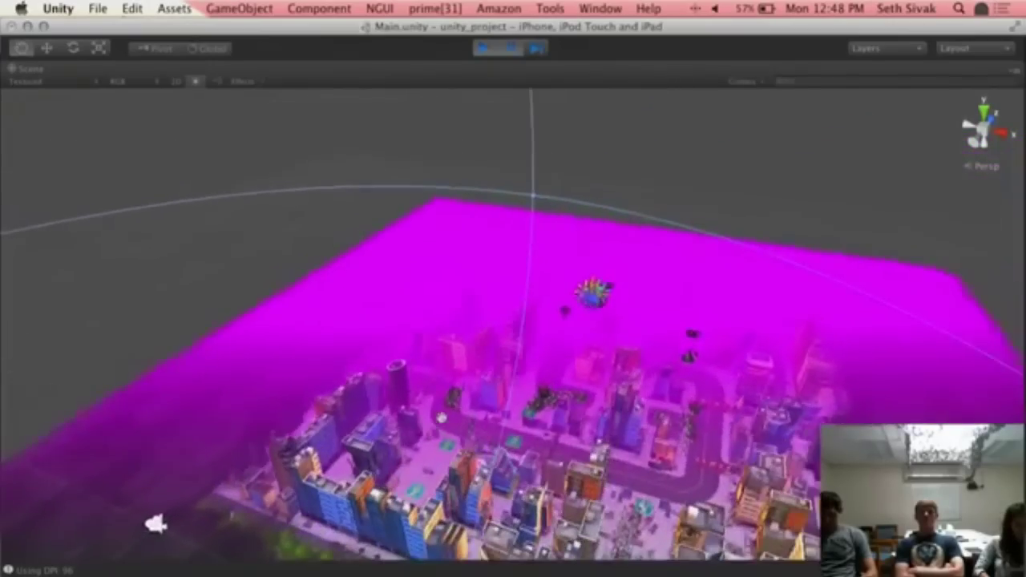
scroll(587, 470, "up", 4)
left_click_drag(531, 452, 467, 325)
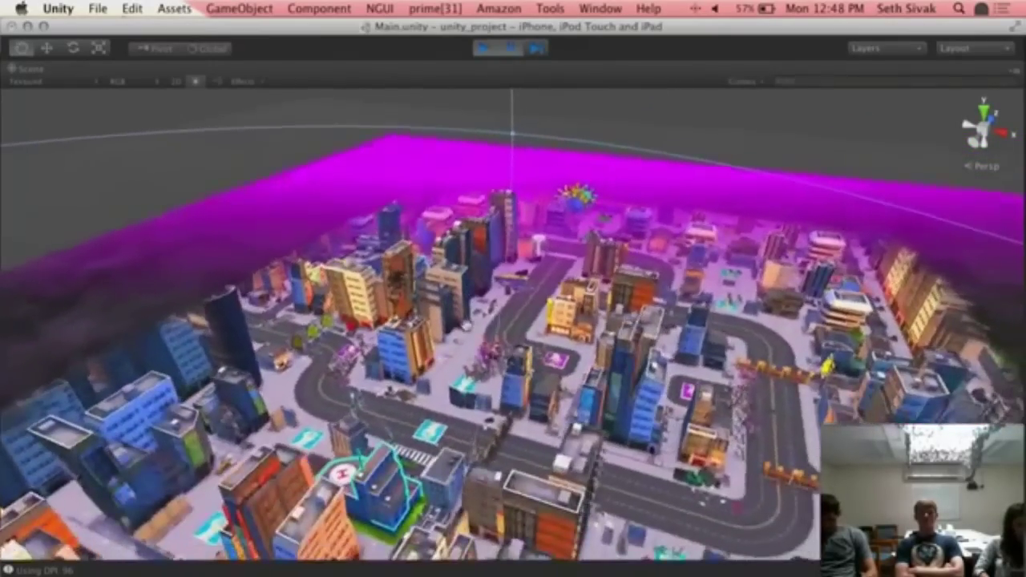
scroll(565, 492, "up", 4)
left_click_drag(565, 492, 405, 343)
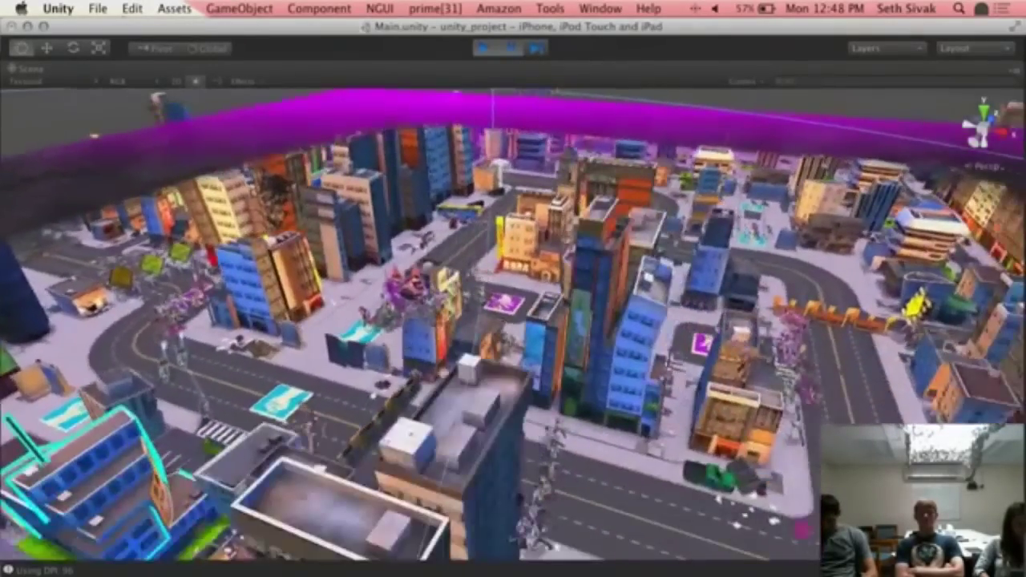
left_click_drag(442, 372, 344, 288)
scroll(345, 288, "up", 10)
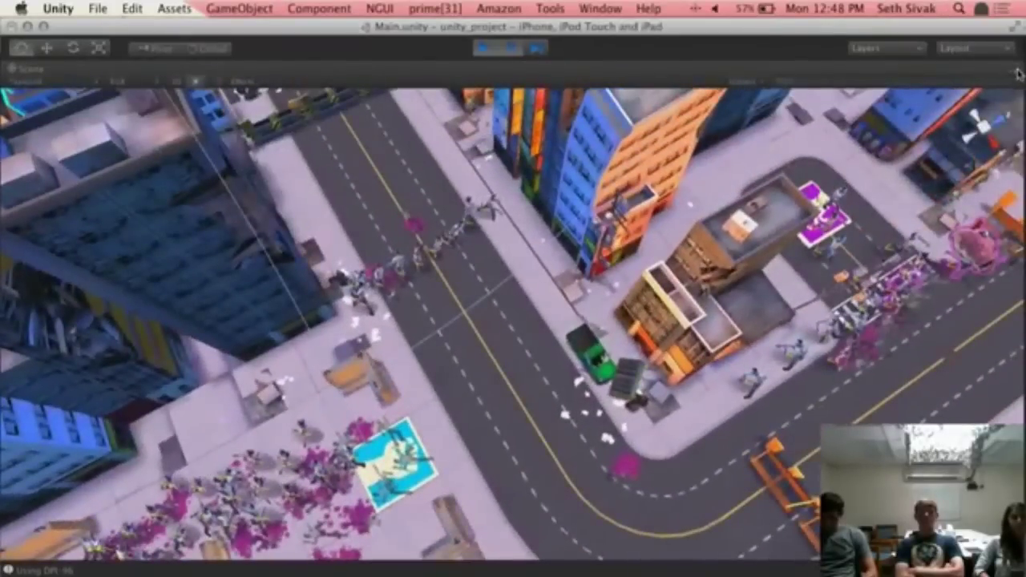
- Select the World object in the full editor layout and maximize the Scene view to show its debug overlay
left_click(1018, 73)
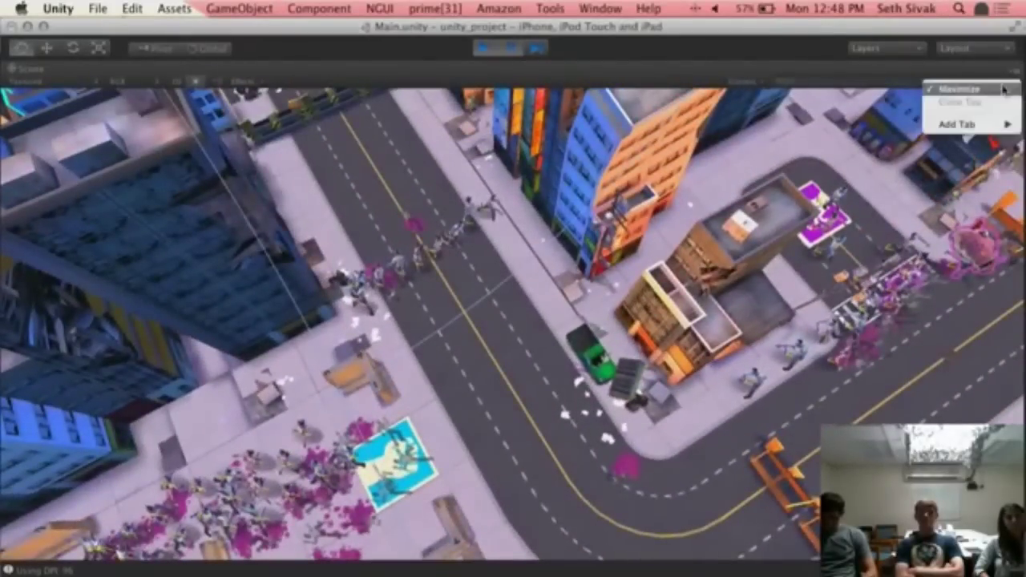
left_click(994, 90)
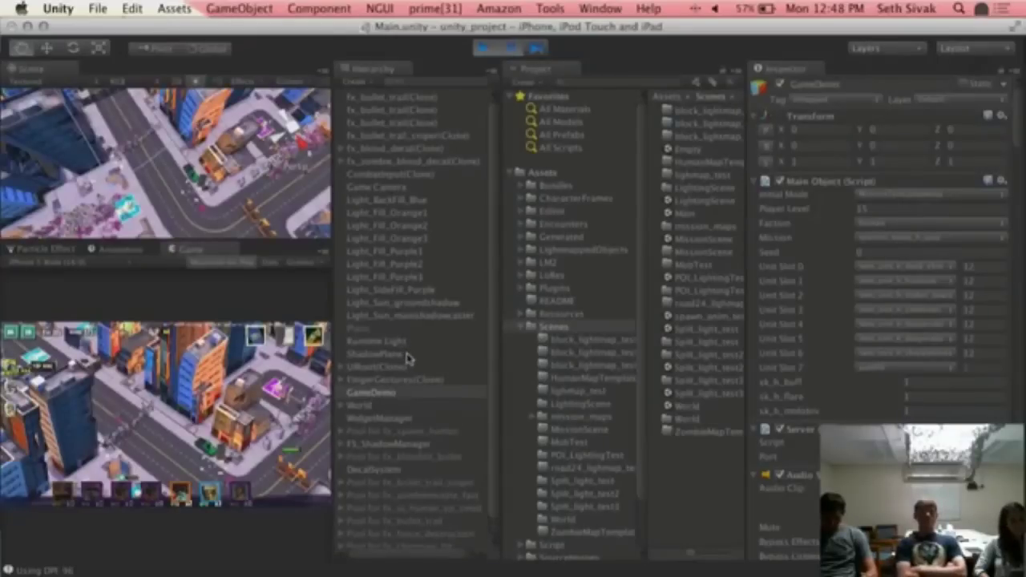
left_click(368, 407)
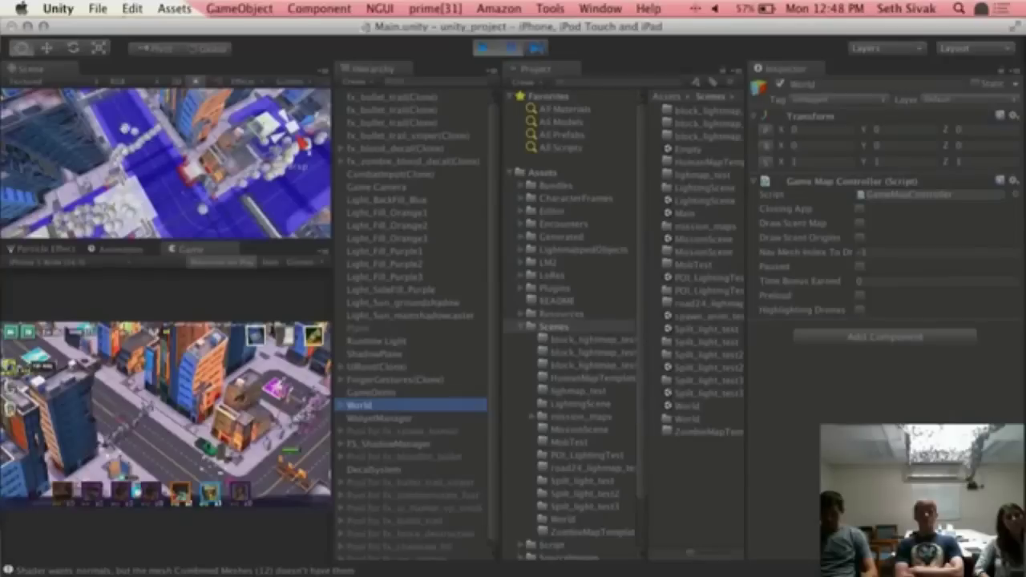
left_click(326, 77)
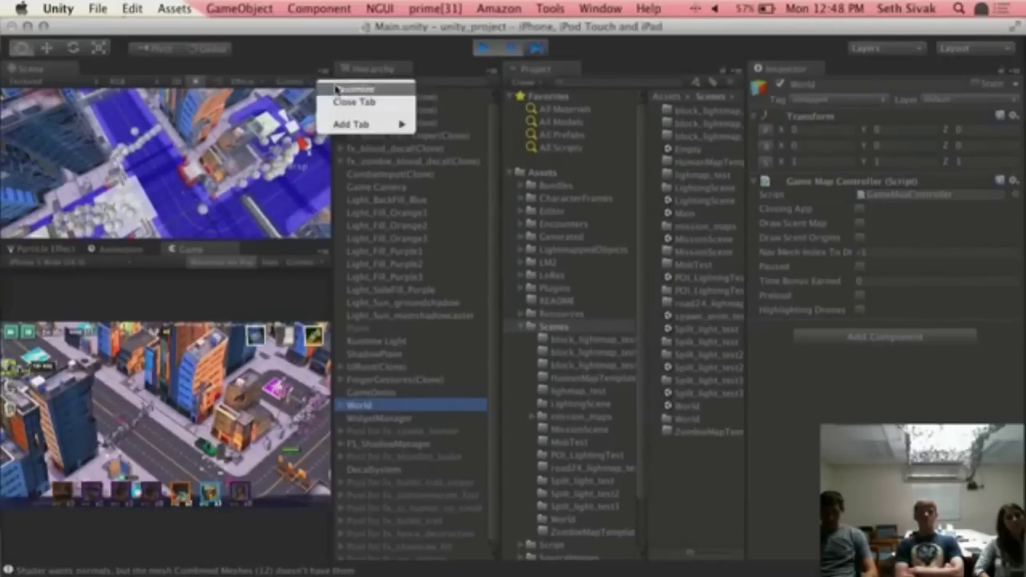
left_click(339, 90)
- Examine the blue navigation areas, obstacle boxes and unit spheres along the roads and around the hospital
scroll(455, 241, "down", 10)
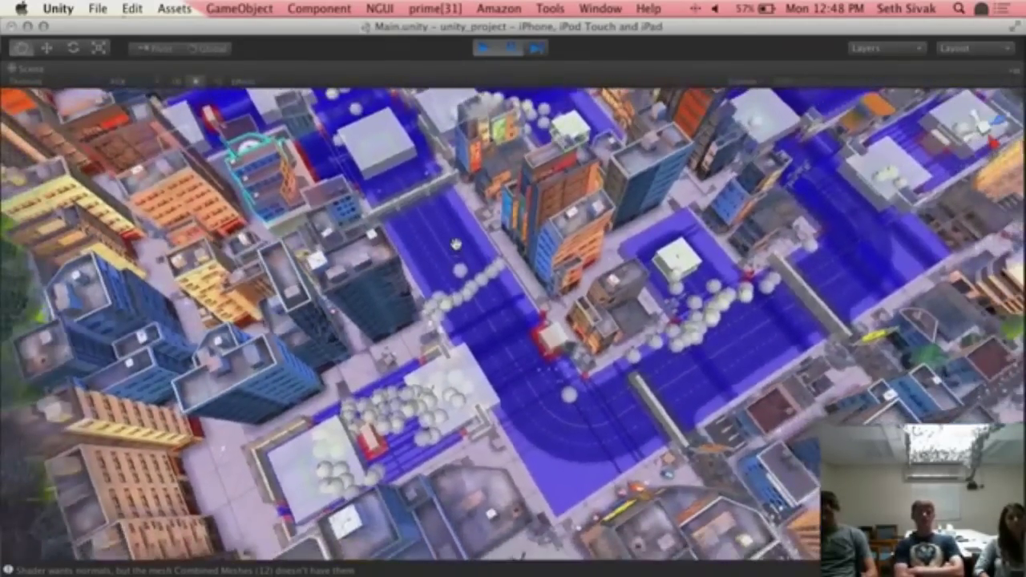
scroll(455, 243, "up", 5)
scroll(454, 243, "up", 2)
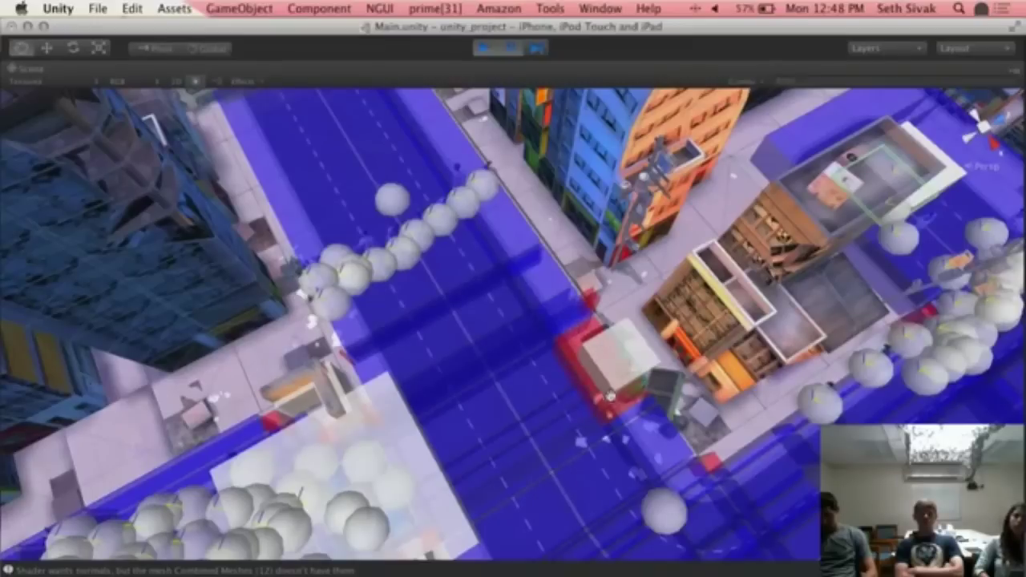
left_click_drag(368, 188, 605, 487)
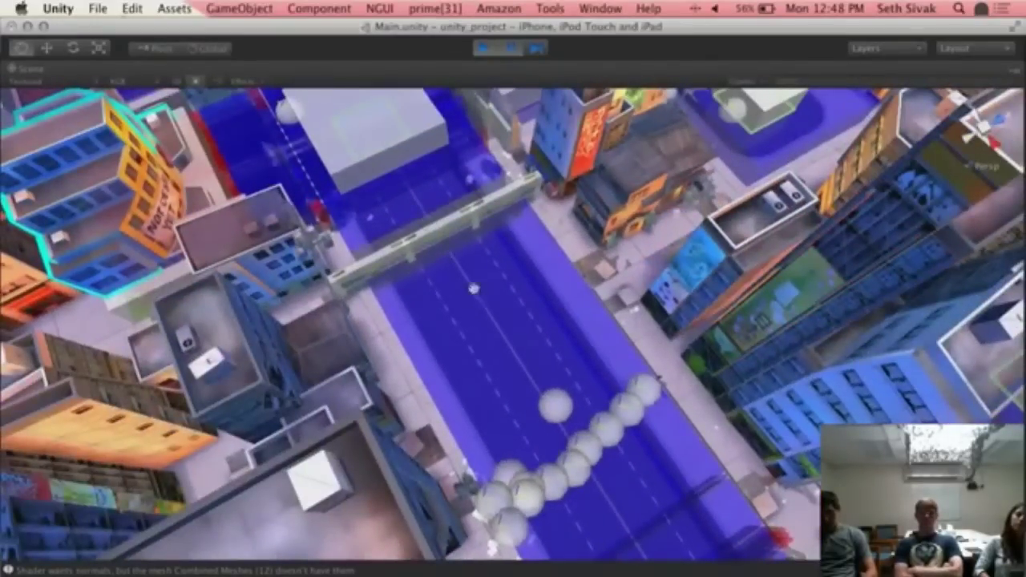
left_click_drag(462, 318, 573, 511, "alt")
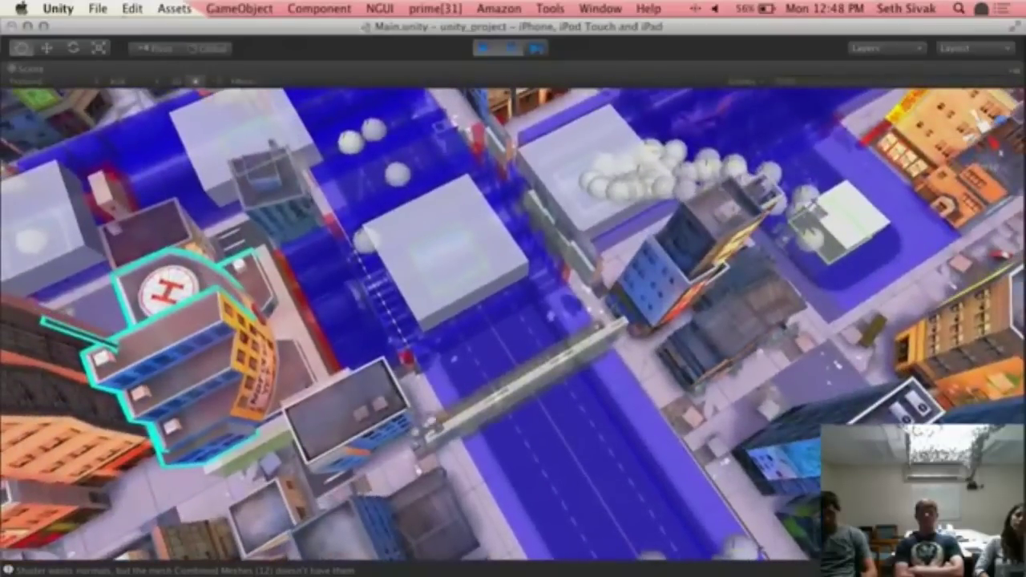
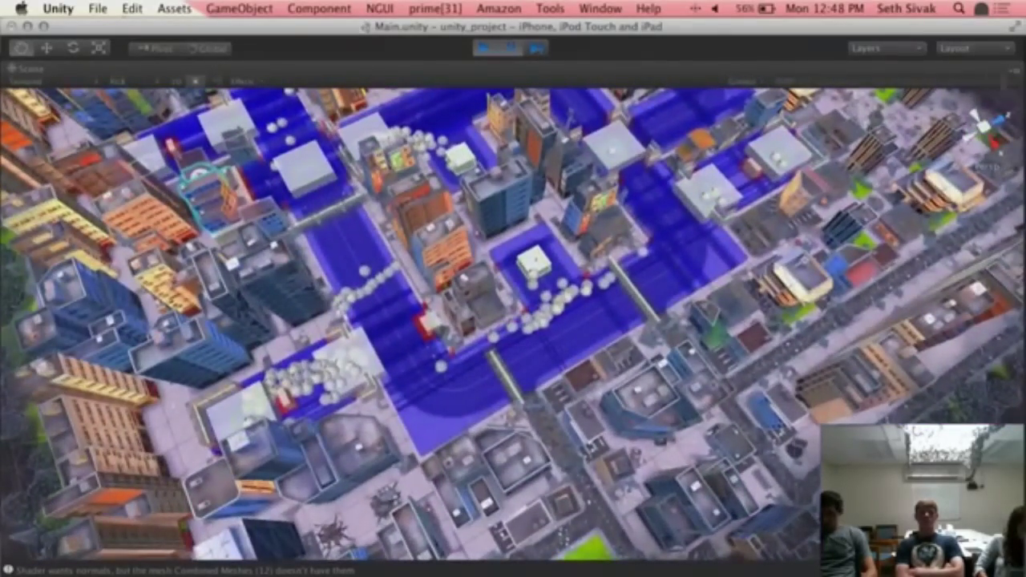
- Turn on Draw Scent Map in the World object's Game Map Controller and let the mission run briefly
left_click(1015, 71)
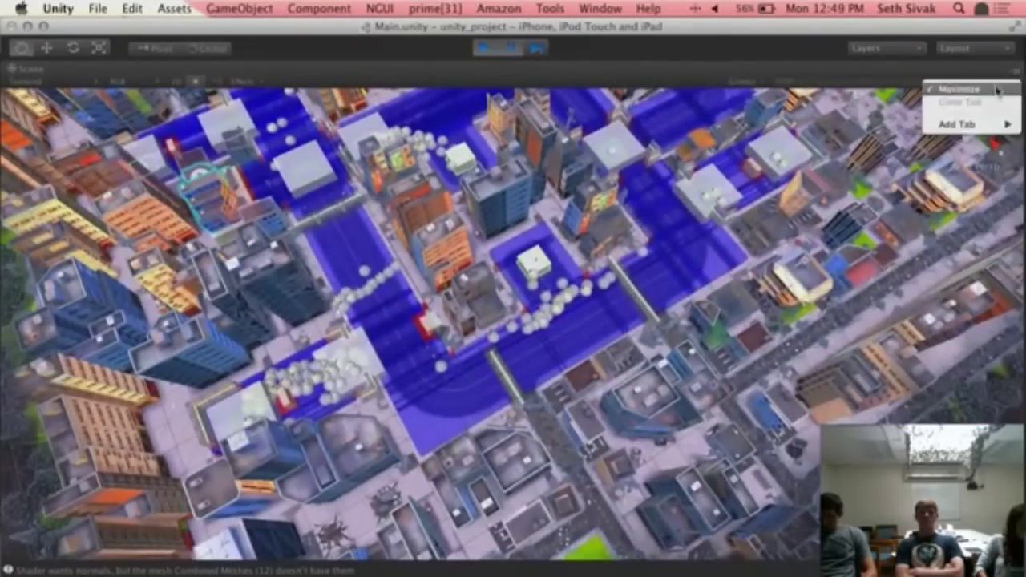
left_click(962, 87)
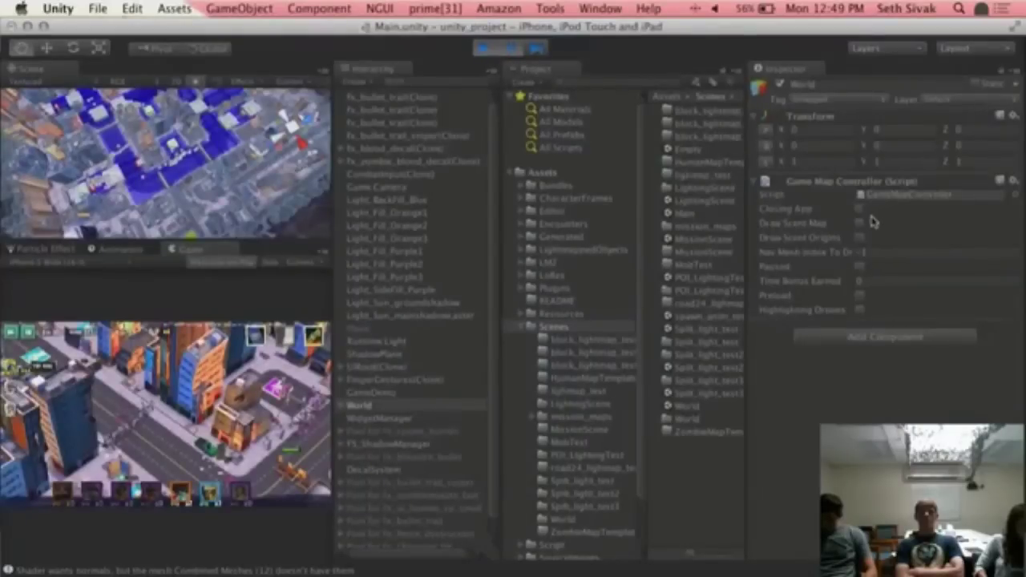
left_click(859, 224)
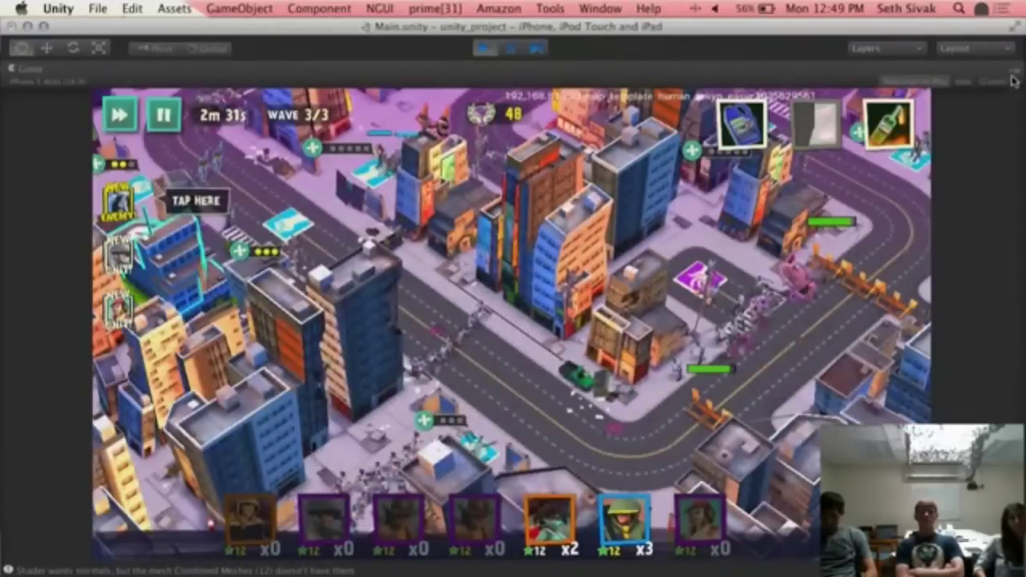
left_click(1012, 83)
left_click(958, 85)
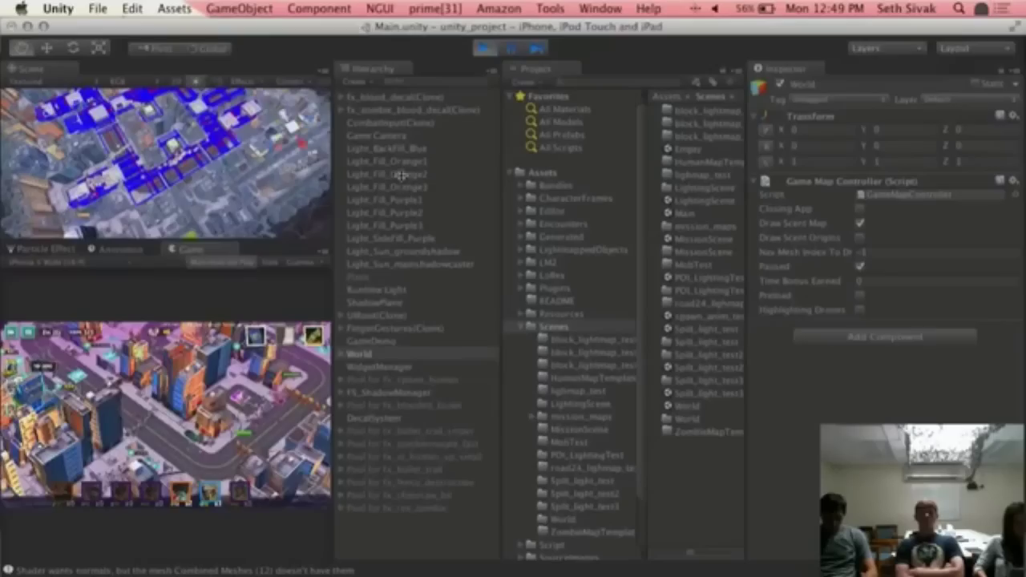
- Maximize the Scene view and examine the scent map lines around the horde crossing the road
left_click(321, 80)
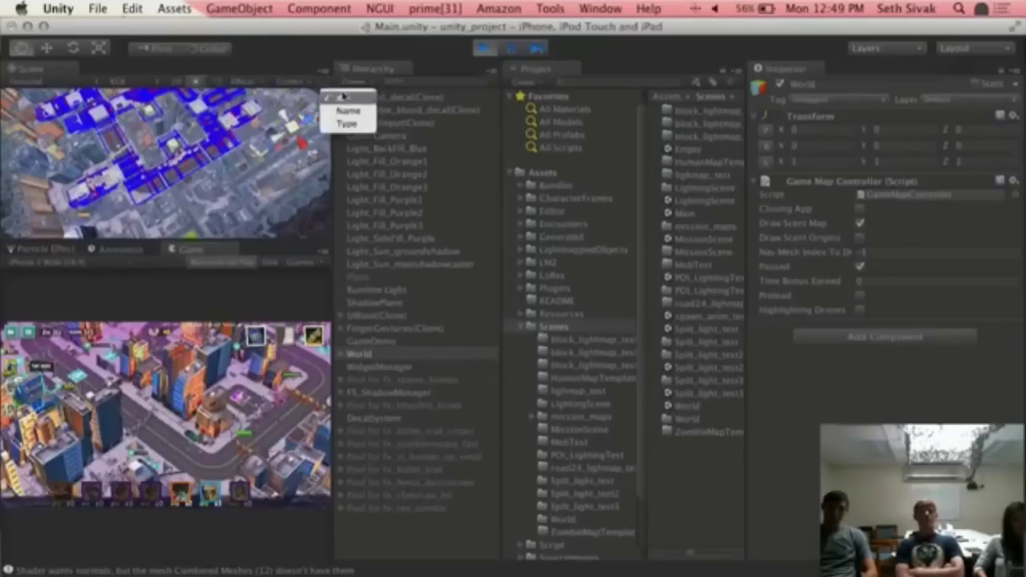
left_click(322, 68)
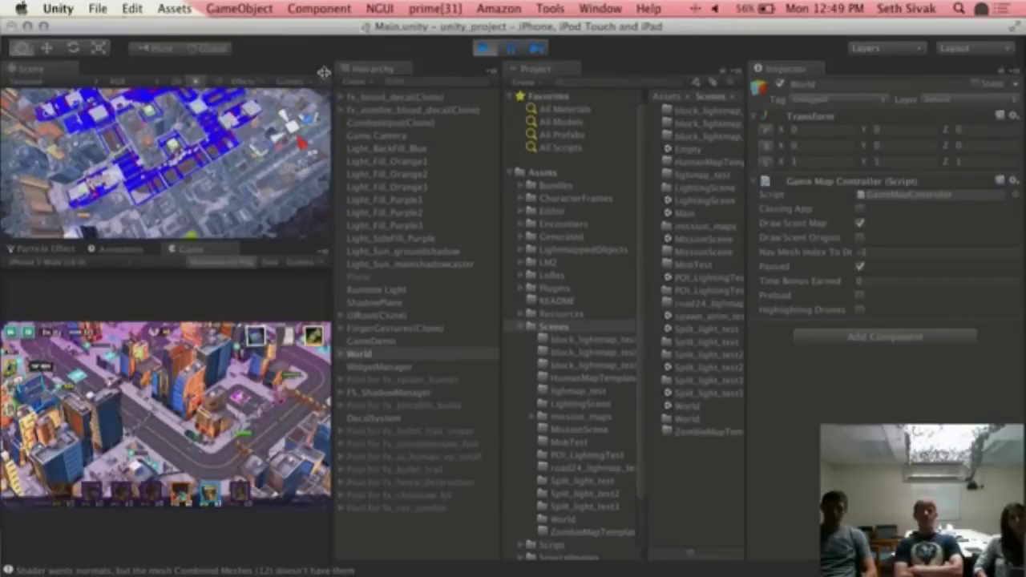
left_click(324, 72)
left_click(346, 89)
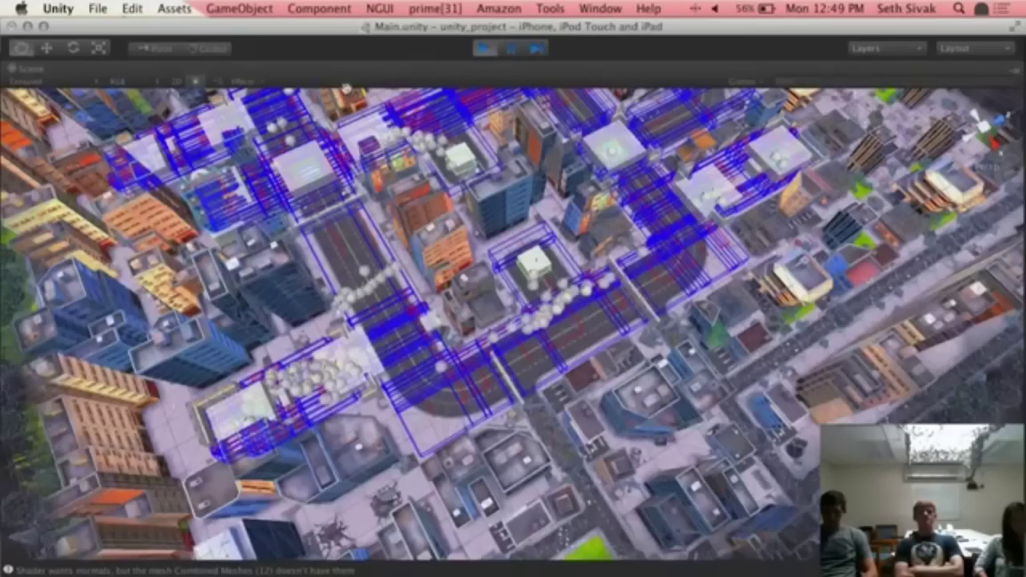
scroll(384, 319, "up", 5)
left_click_drag(281, 276, 479, 283)
scroll(478, 285, "up", 8)
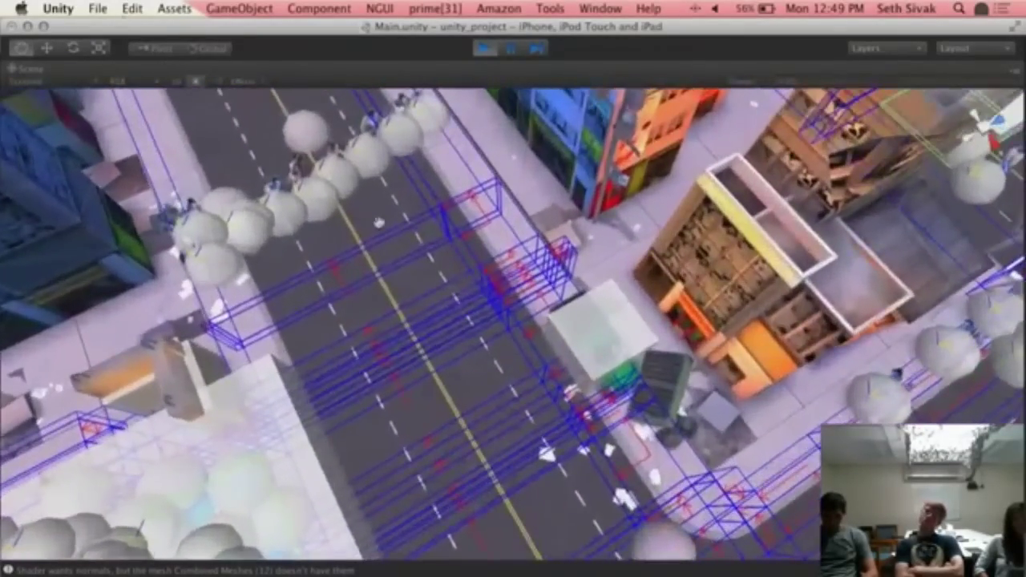
left_click_drag(379, 223, 573, 431)
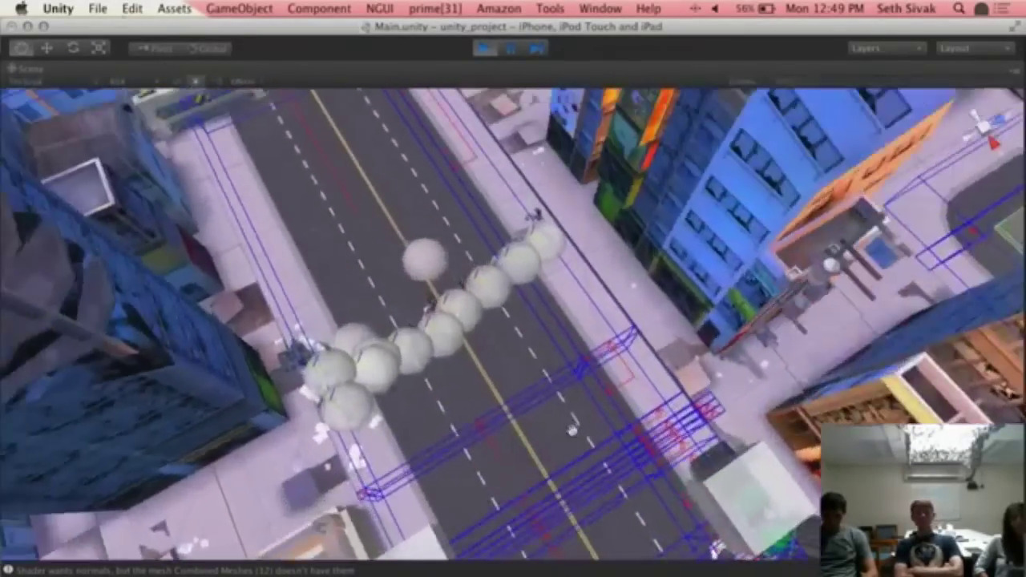
- Examine the short direction lines on the horde's spheres up close and the wider debug overlay across the surrounding city blocks
scroll(439, 340, "up", 10)
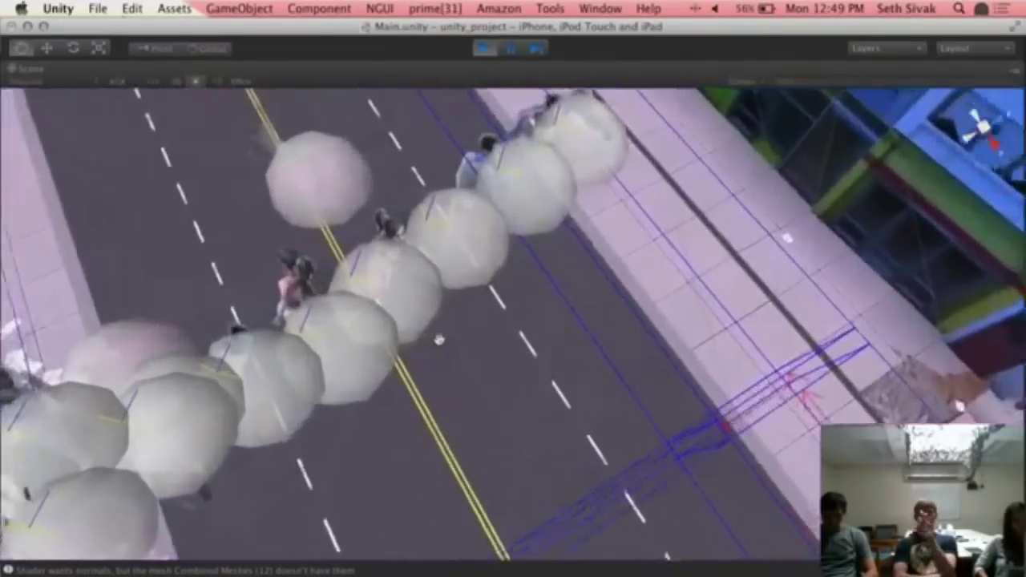
scroll(439, 340, "up", 1)
left_click_drag(385, 253, 249, 462)
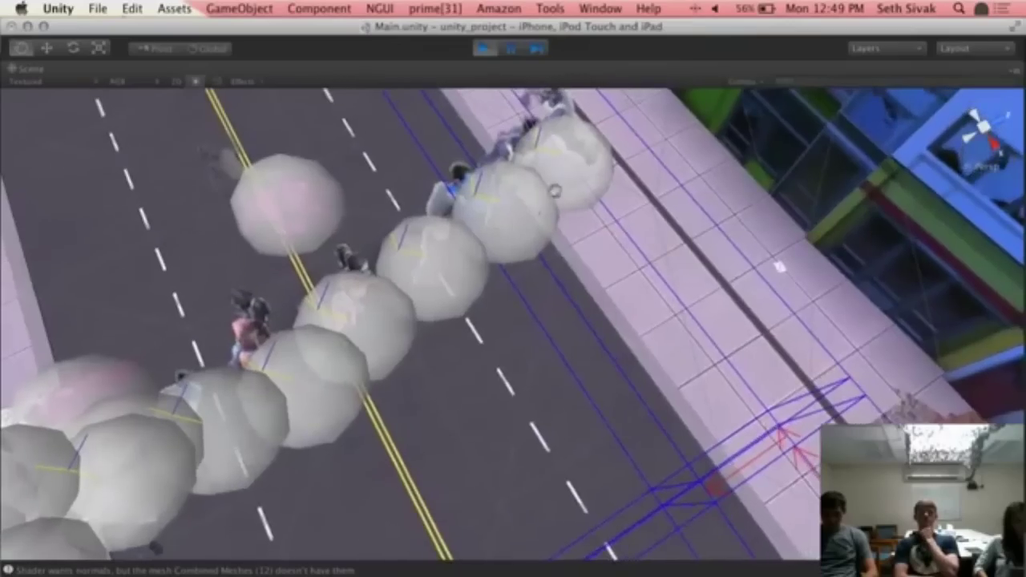
left_click_drag(553, 190, 375, 427)
scroll(377, 215, "down", 10)
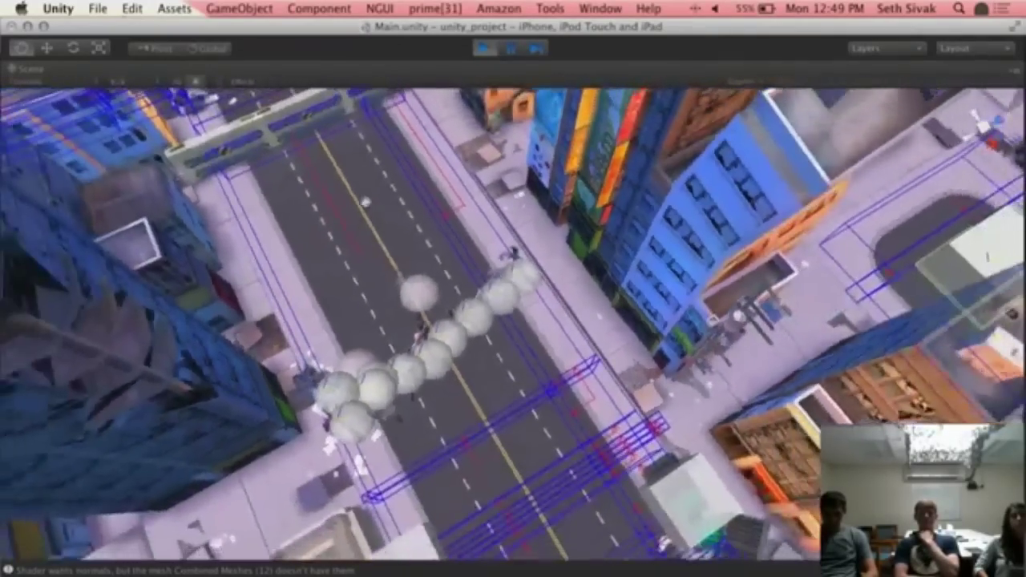
left_click_drag(334, 179, 551, 488)
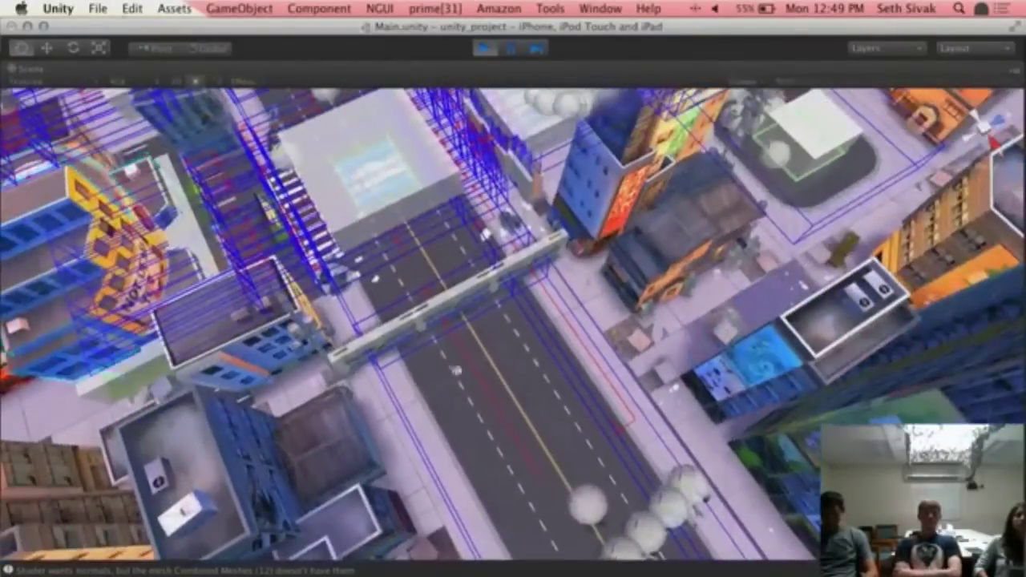
scroll(441, 337, "down", 5)
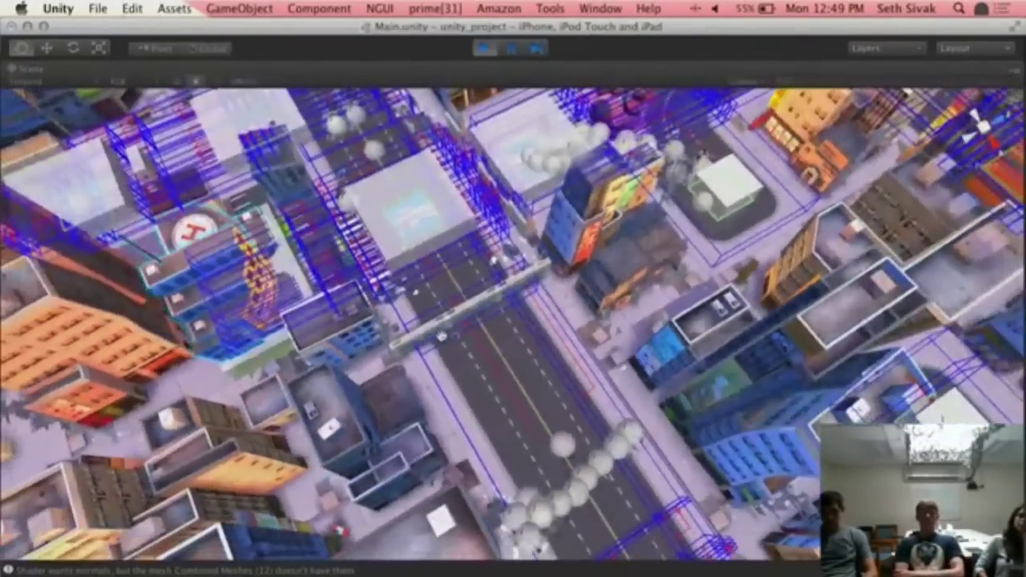
- Switch to the maximized Game view and examine the paused horde and the defence squares on the road beyond the barricade
left_click(1012, 75)
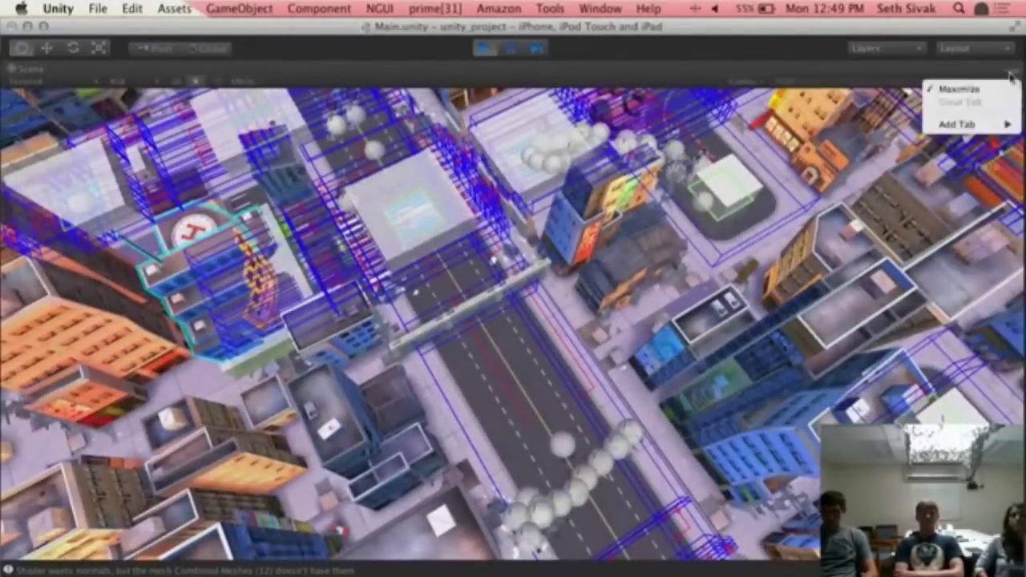
left_click(993, 90)
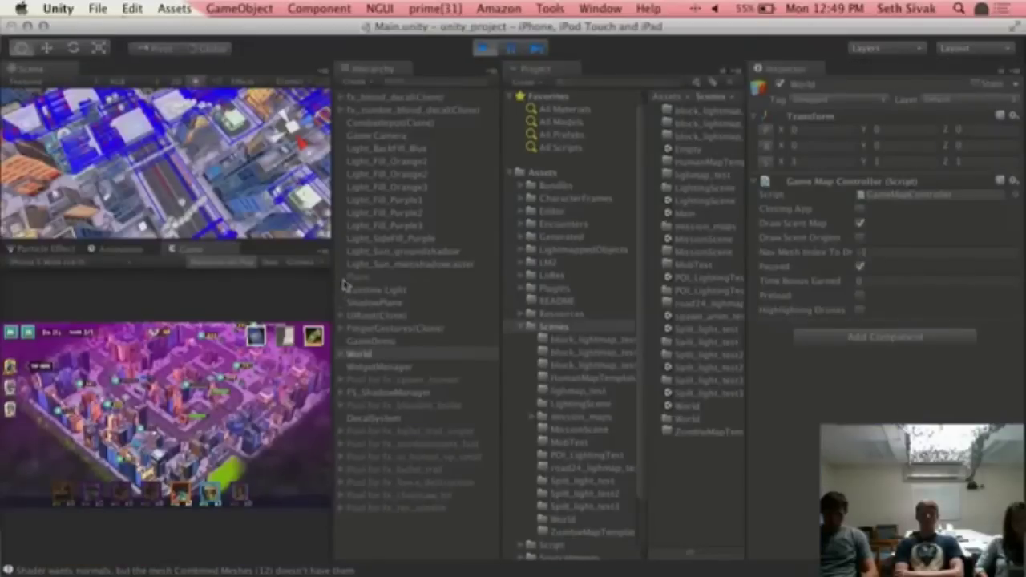
left_click(324, 255)
left_click(353, 270)
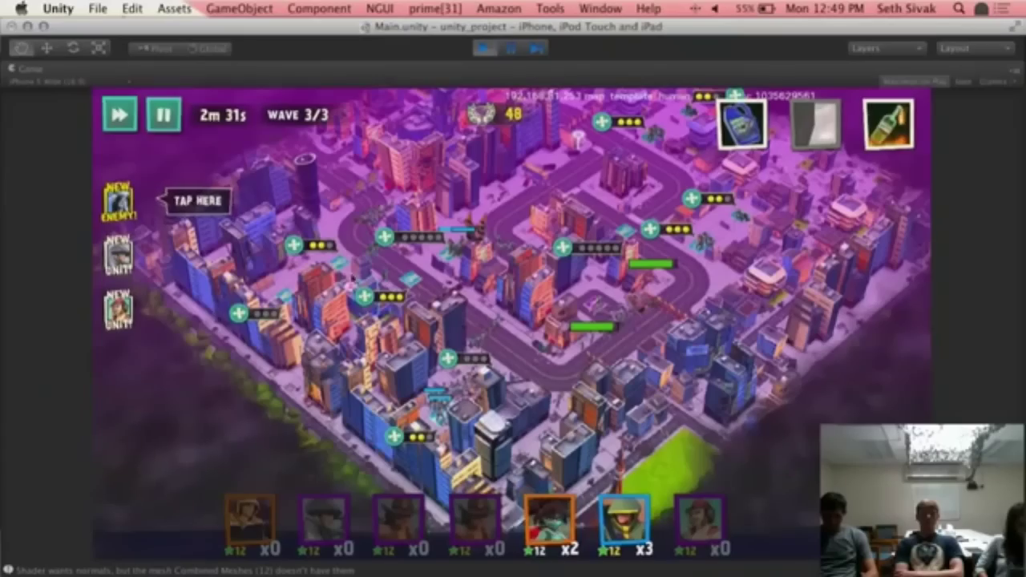
scroll(456, 351, "up", 5)
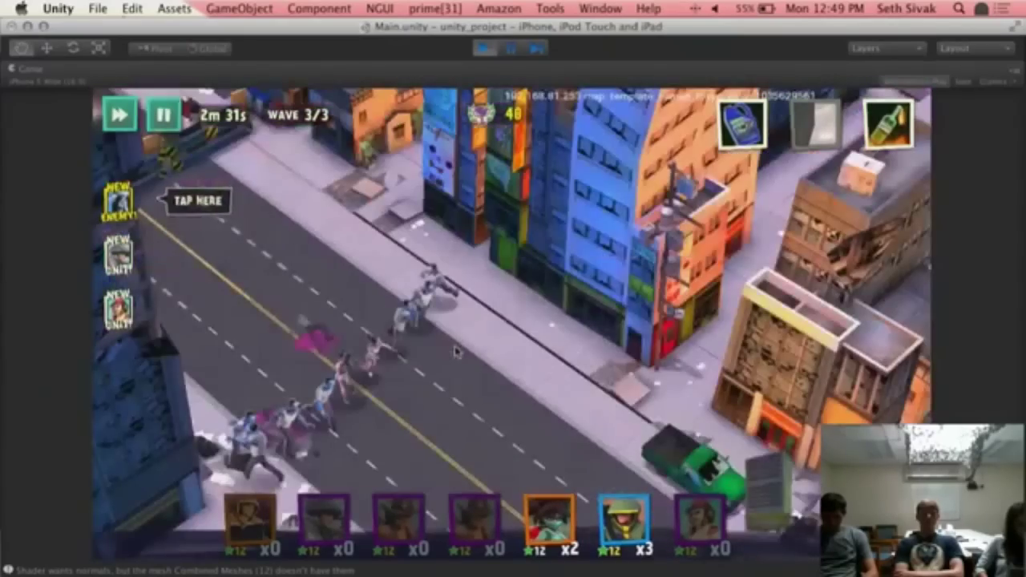
left_click_drag(294, 243, 804, 480)
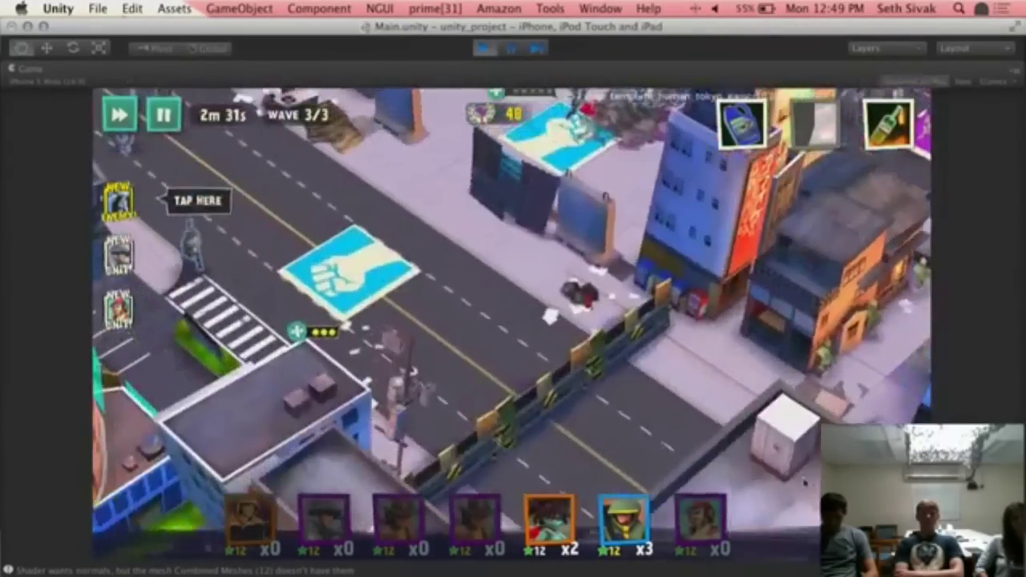
left_click_drag(573, 418, 773, 486)
left_click_drag(616, 378, 515, 344)
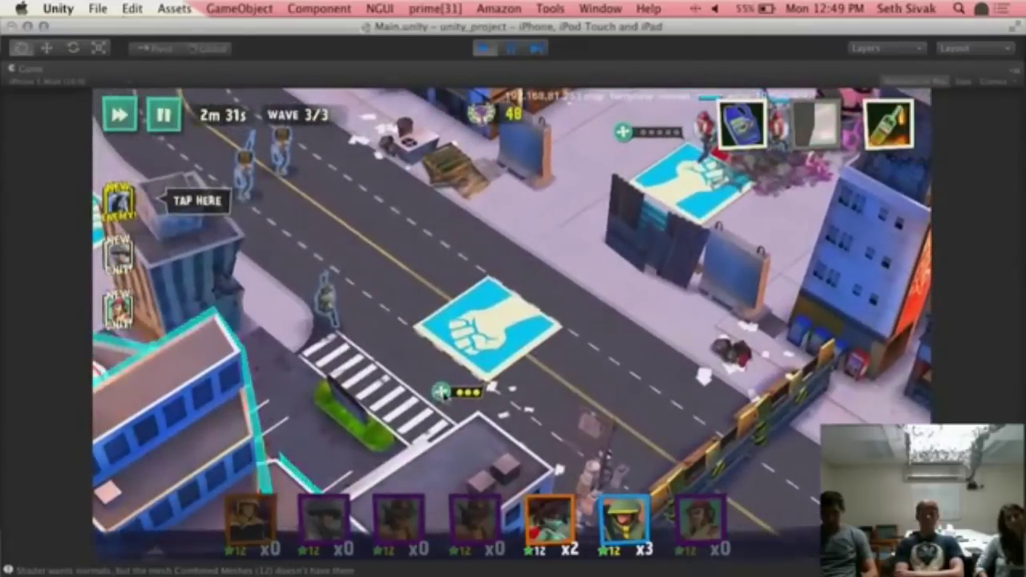
left_click(522, 348)
left_click(657, 425)
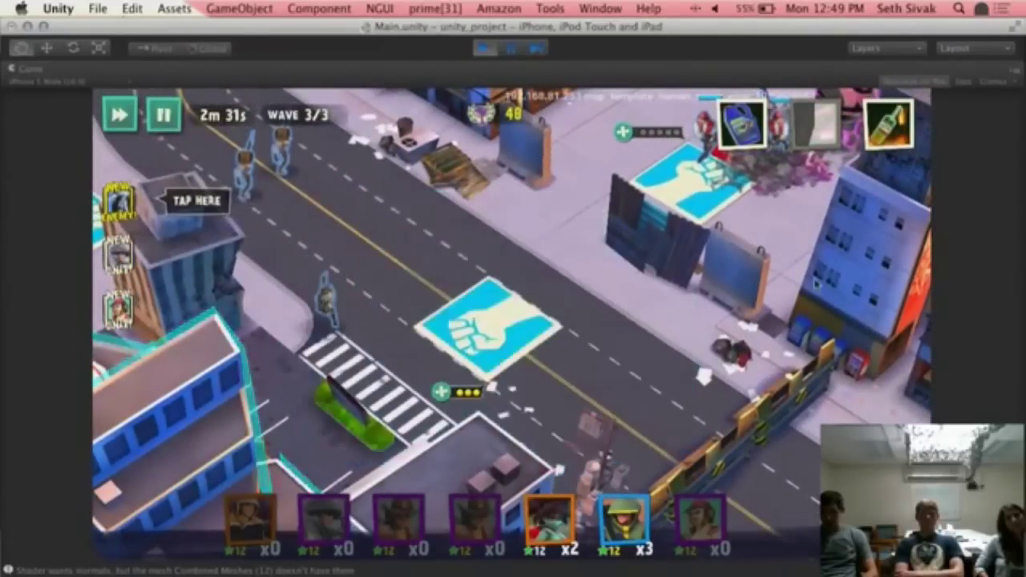
- Turn off Paused in the World object's Game Map Controller to resume the mission, and maximize the Game view again
left_click(1018, 74)
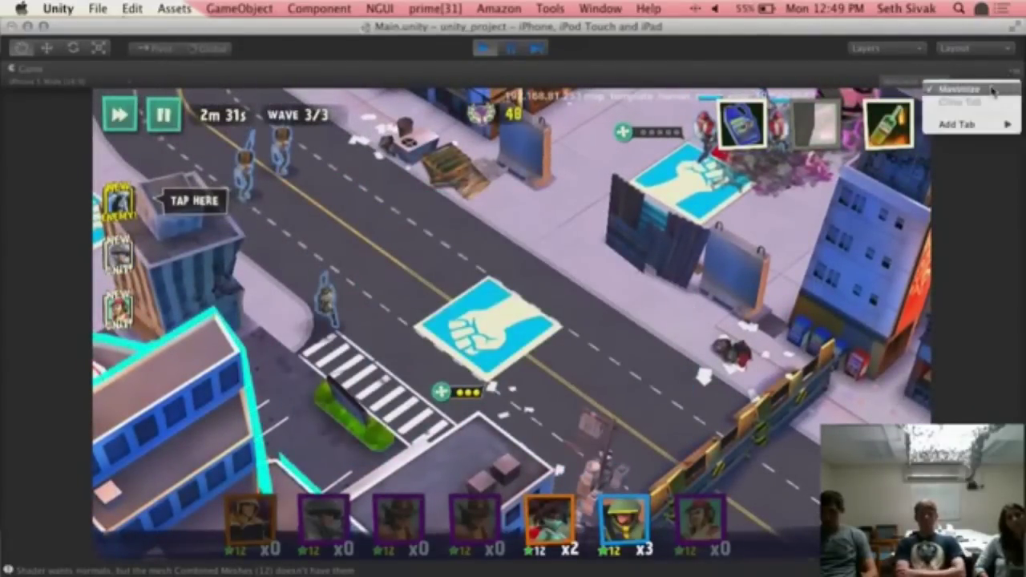
left_click(955, 87)
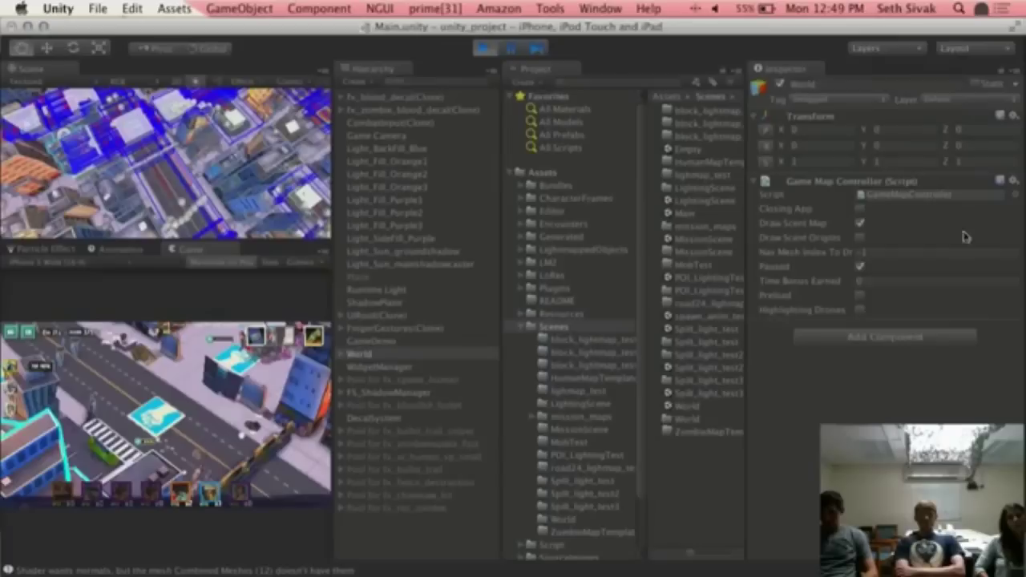
left_click(859, 268)
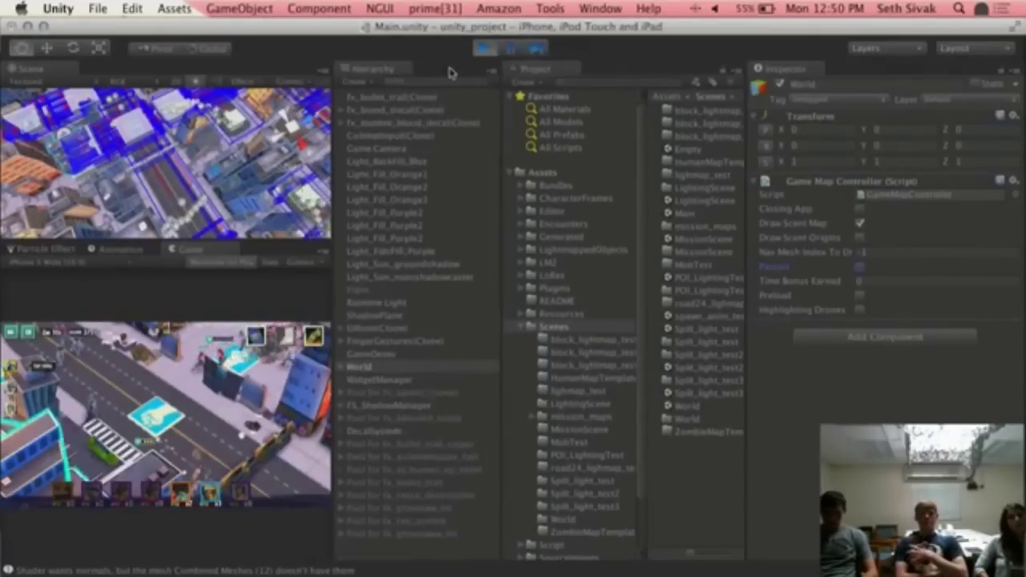
left_click(326, 252)
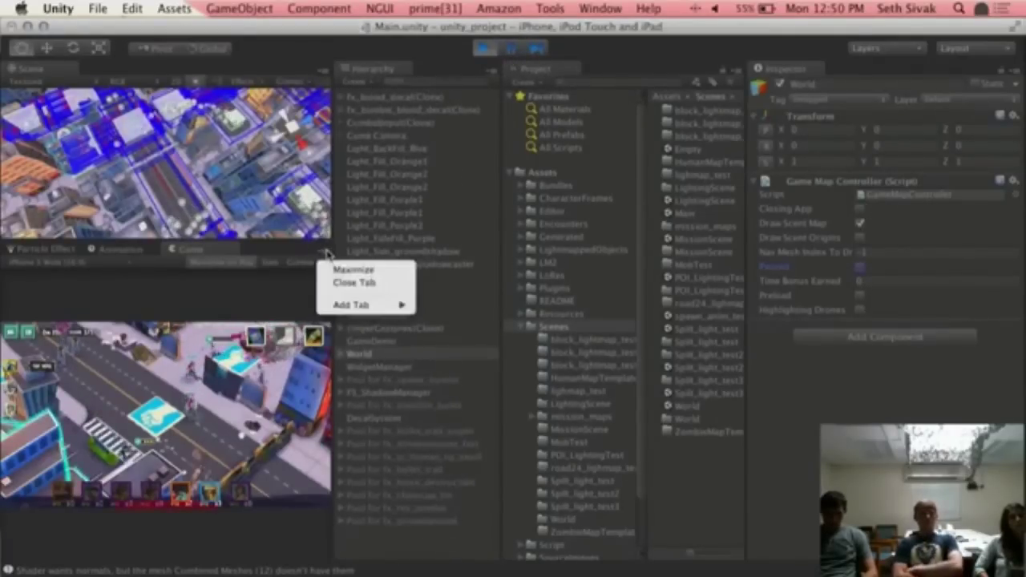
left_click(337, 271)
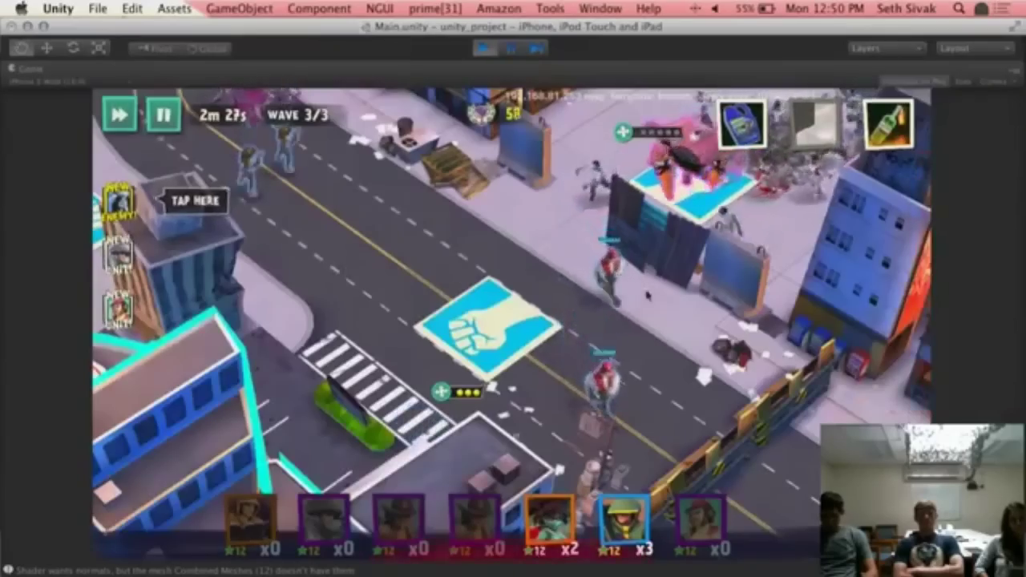
- Select the orange-framed reinforcement unit and survey the city for squads under attack by the zombies
scroll(527, 329, "up", 4)
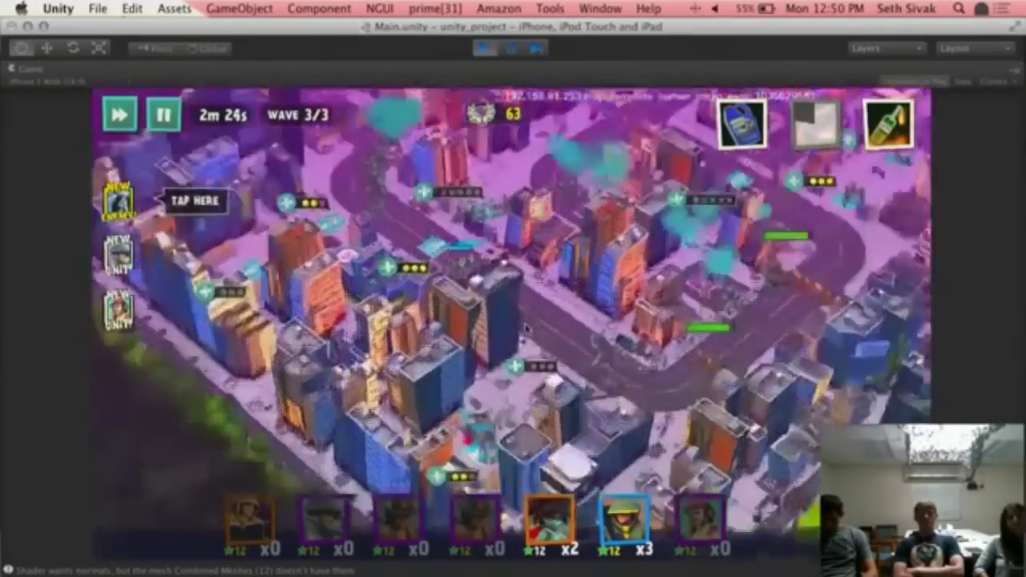
scroll(526, 329, "up", 3)
left_click_drag(525, 344, 504, 182)
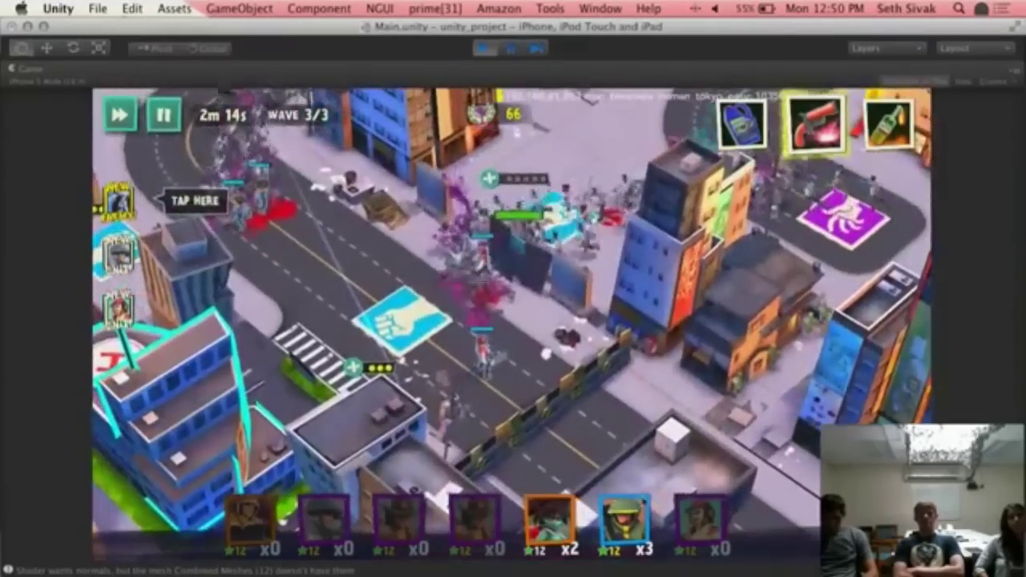
left_click(548, 513)
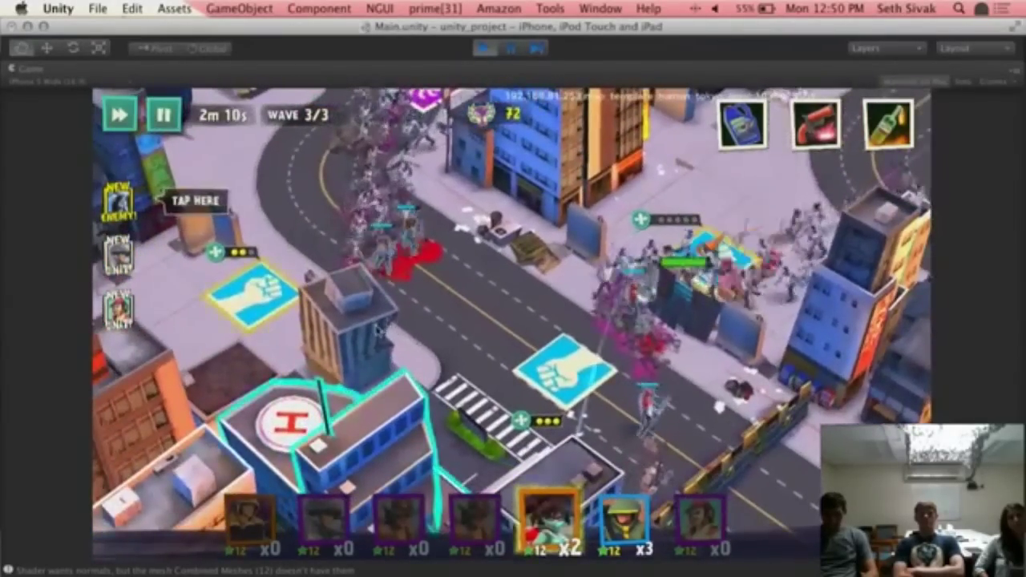
left_click_drag(381, 329, 337, 312)
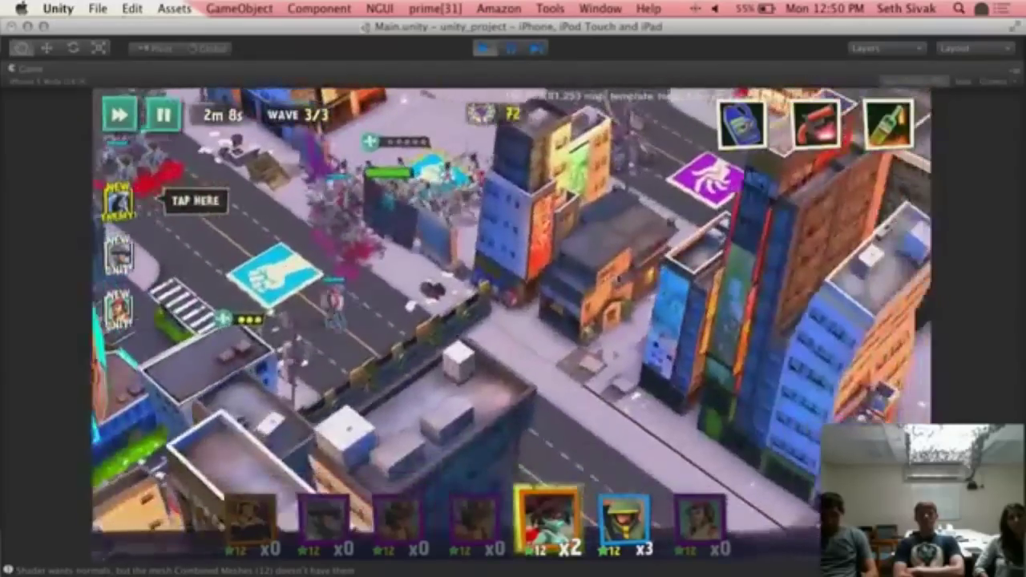
scroll(663, 280, "down", 5)
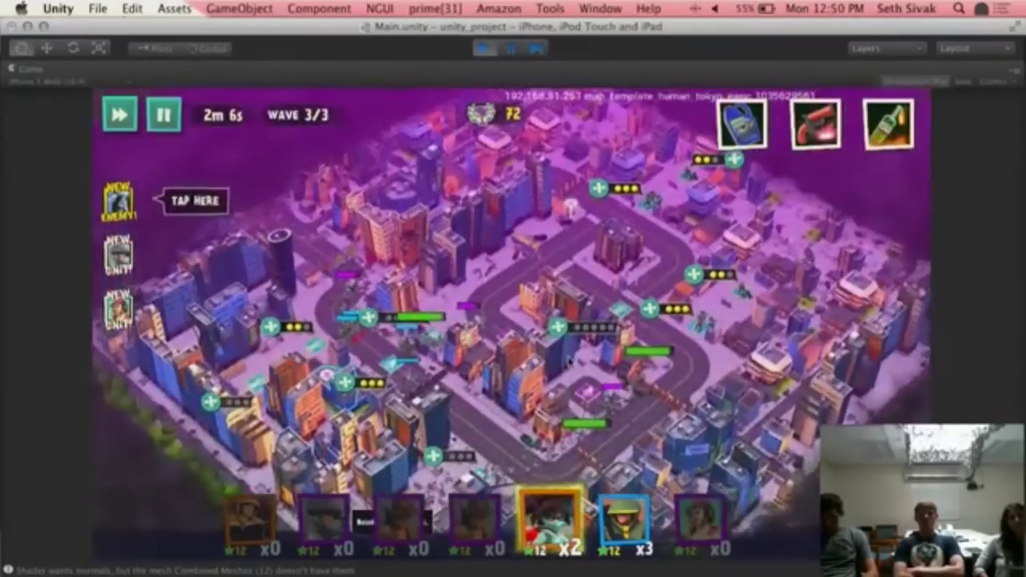
scroll(576, 294, "up", 5)
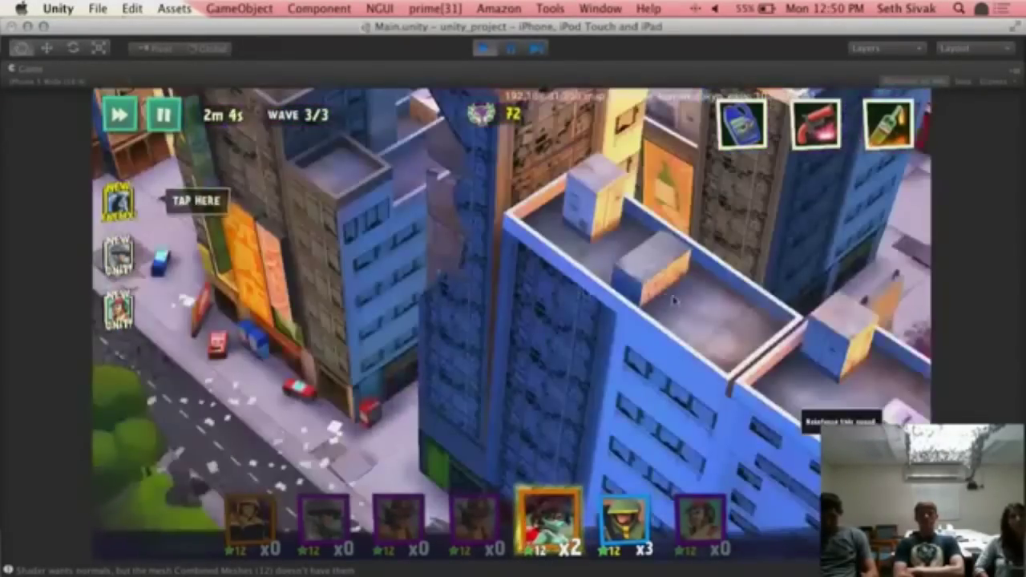
left_click_drag(673, 300, 425, 483)
left_click_drag(440, 413, 326, 253)
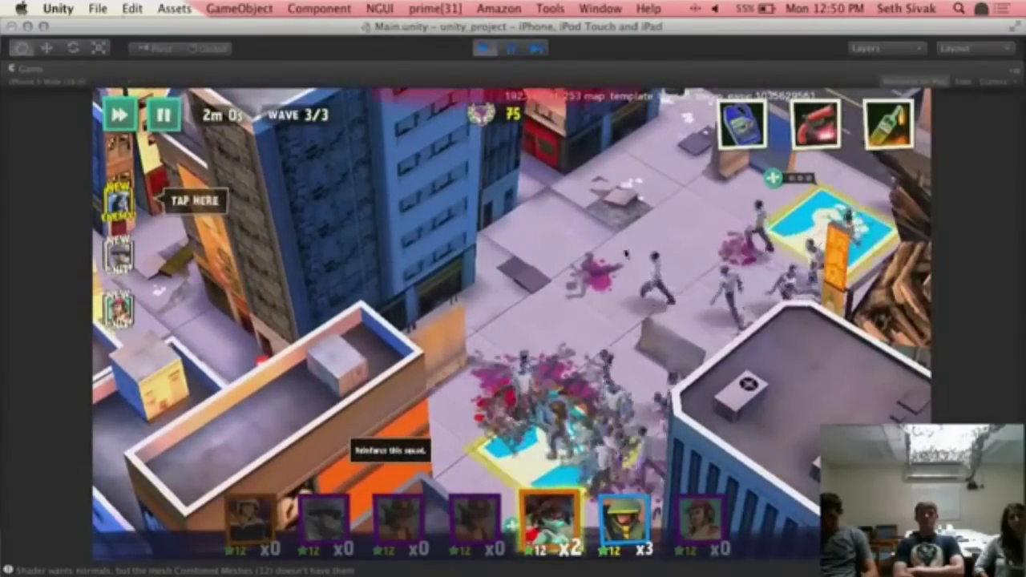
- Check the fighting on the road beside the hospital and show the range of the defence square behind the striped building
left_click_drag(626, 162, 384, 417)
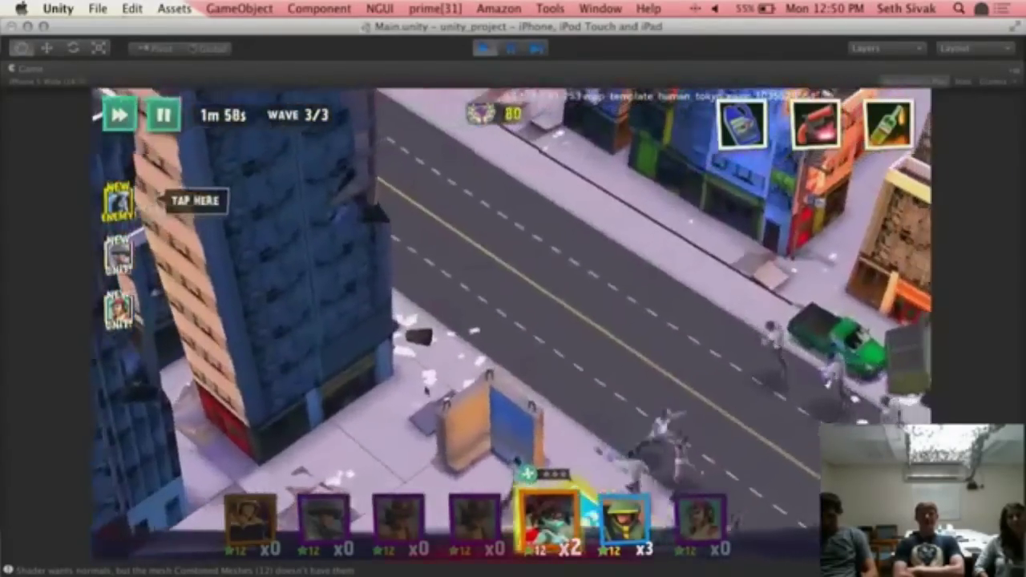
left_click_drag(272, 160, 593, 319)
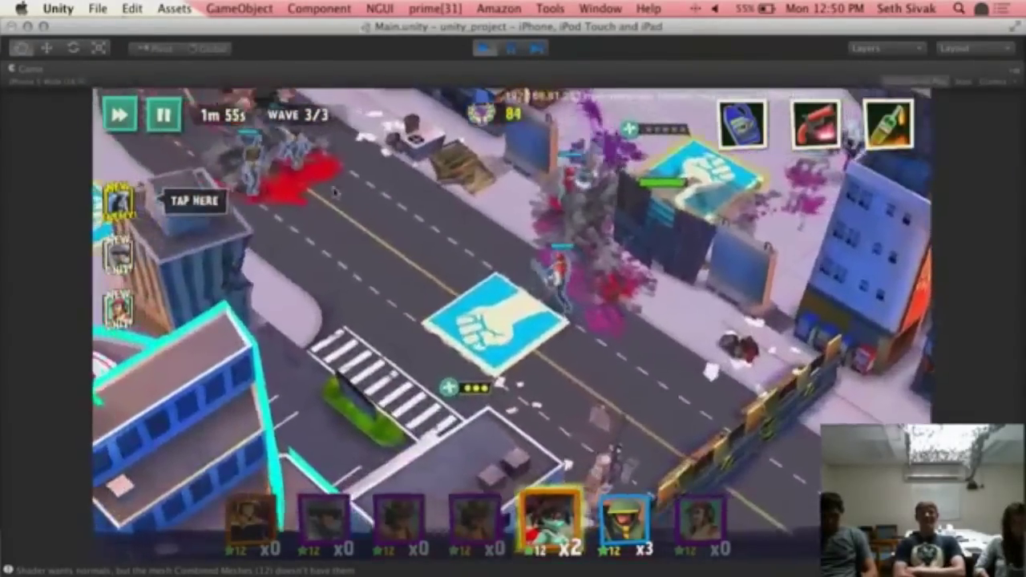
left_click_drag(334, 190, 500, 344)
left_click_drag(561, 433, 366, 314)
mouse_move(298, 230)
left_mouse_down()
mouse_move(413, 349)
mouse_move(568, 406)
left_mouse_up()
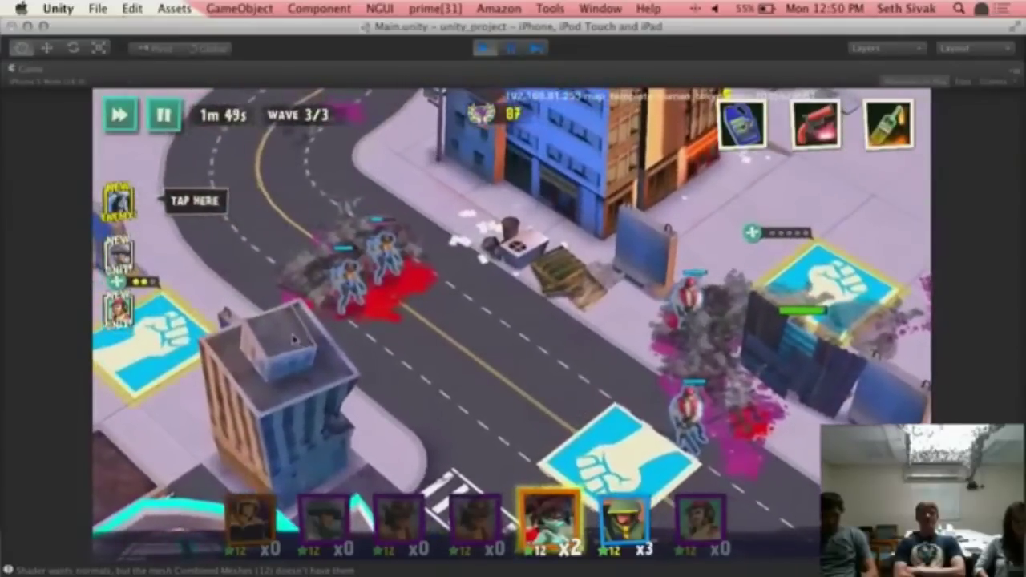
left_click_drag(268, 344, 400, 380)
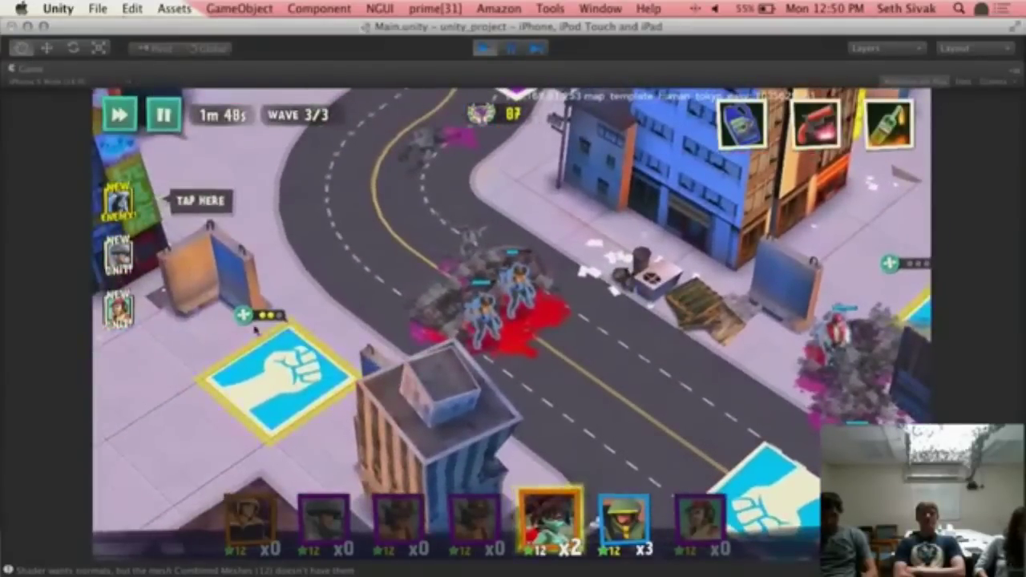
left_click(255, 330)
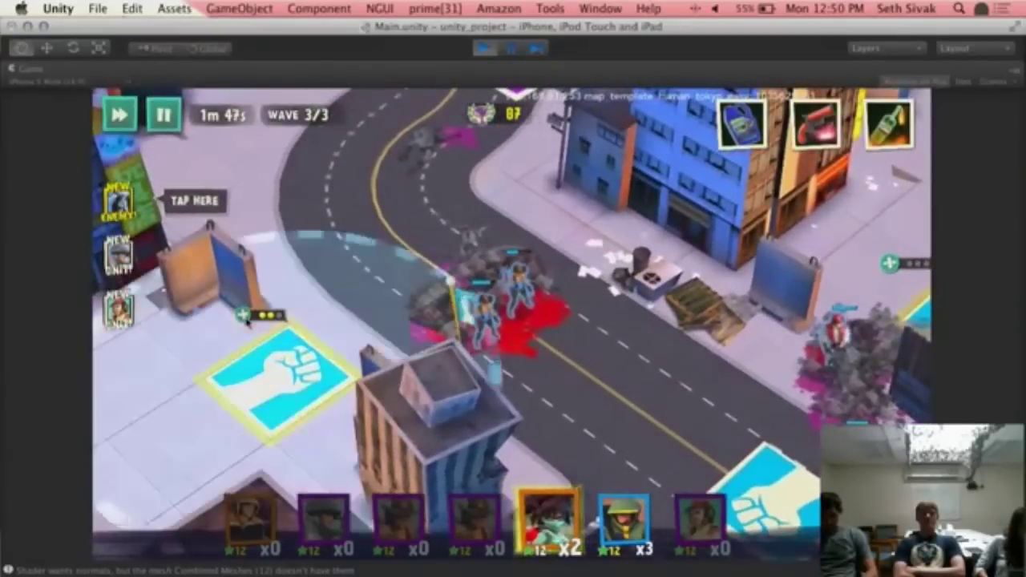
- Throw the firebomb bottle at the horde crossing the road next to the three-slot defence square
left_click_drag(660, 460, 424, 299)
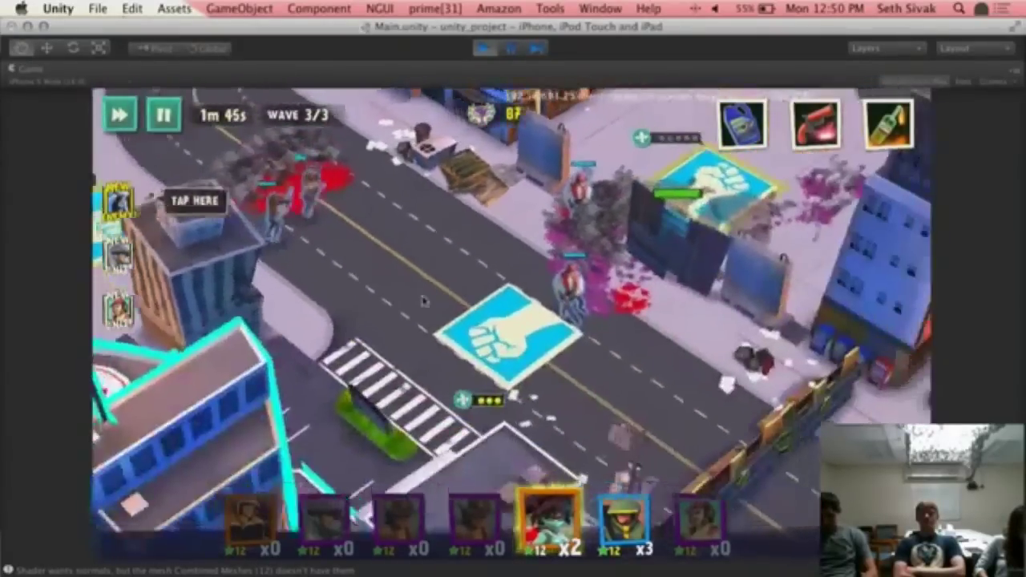
scroll(561, 366, "down", 3)
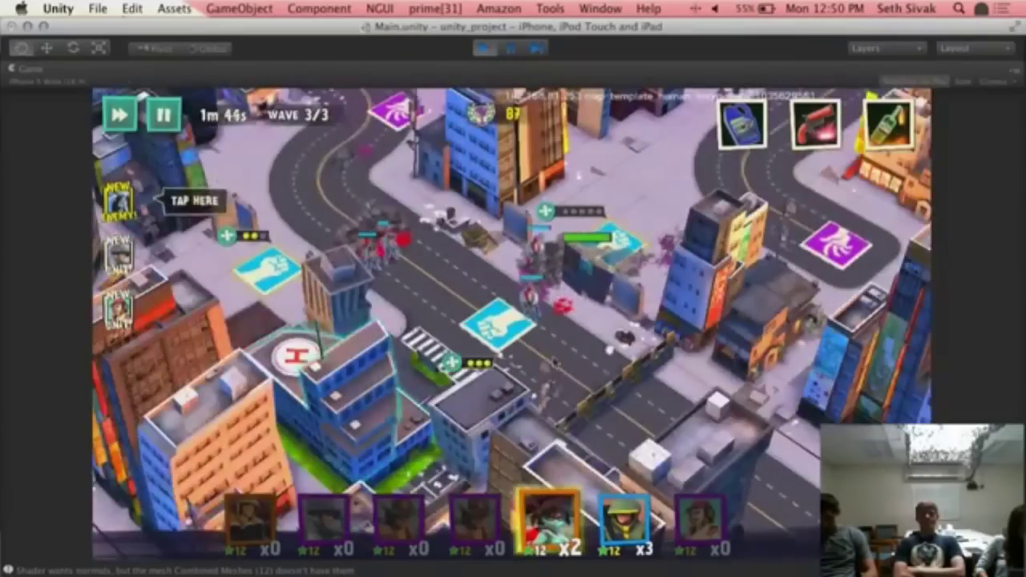
left_click_drag(555, 362, 424, 234)
left_click_drag(516, 309, 414, 211)
scroll(472, 336, "up", 3)
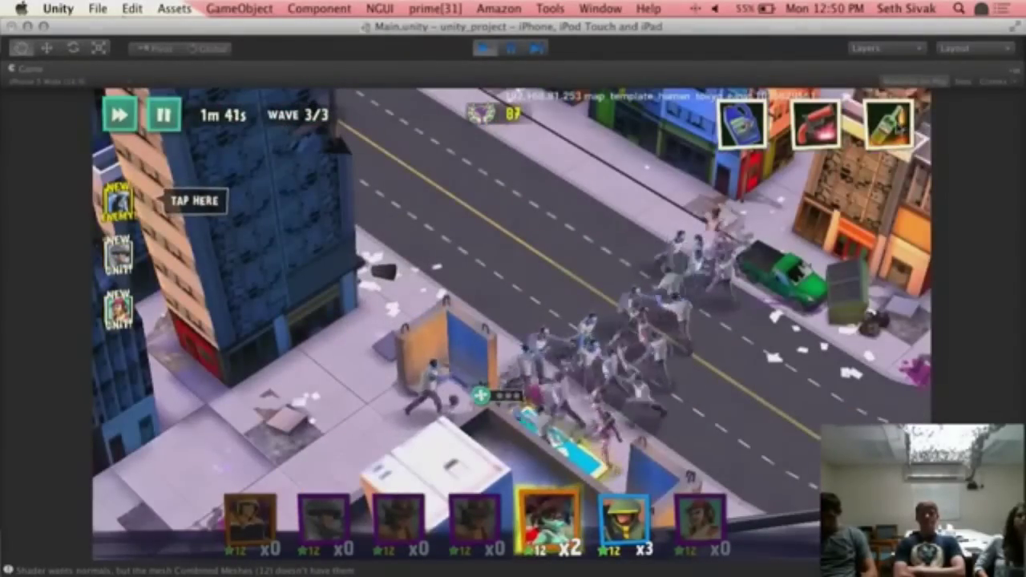
left_click(889, 124)
left_click(609, 356)
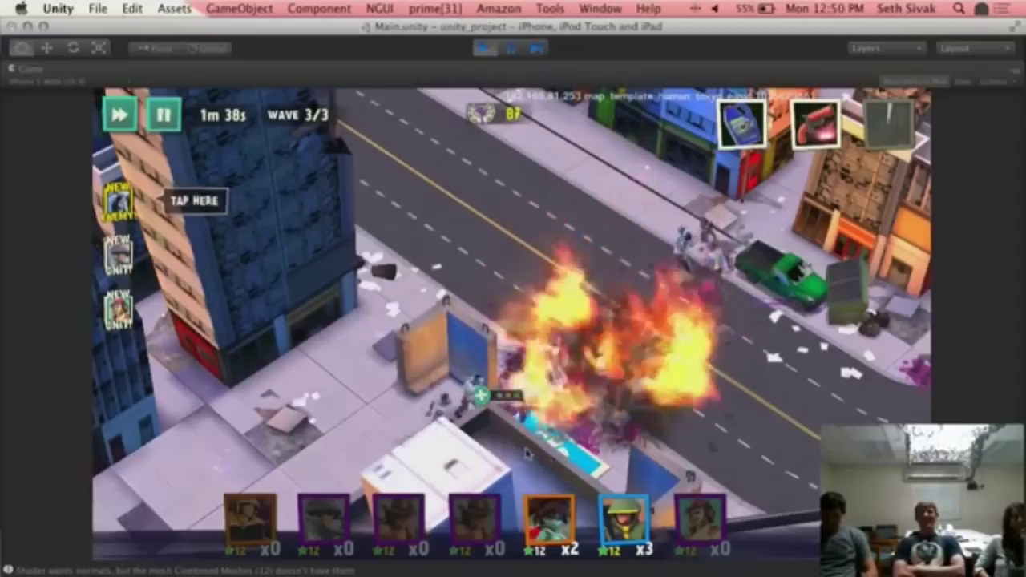
- Reinforce the squad on the plaza square with one blue-framed helmeted unit and one orange-framed unit
left_click_drag(485, 486, 793, 322)
left_click(495, 478)
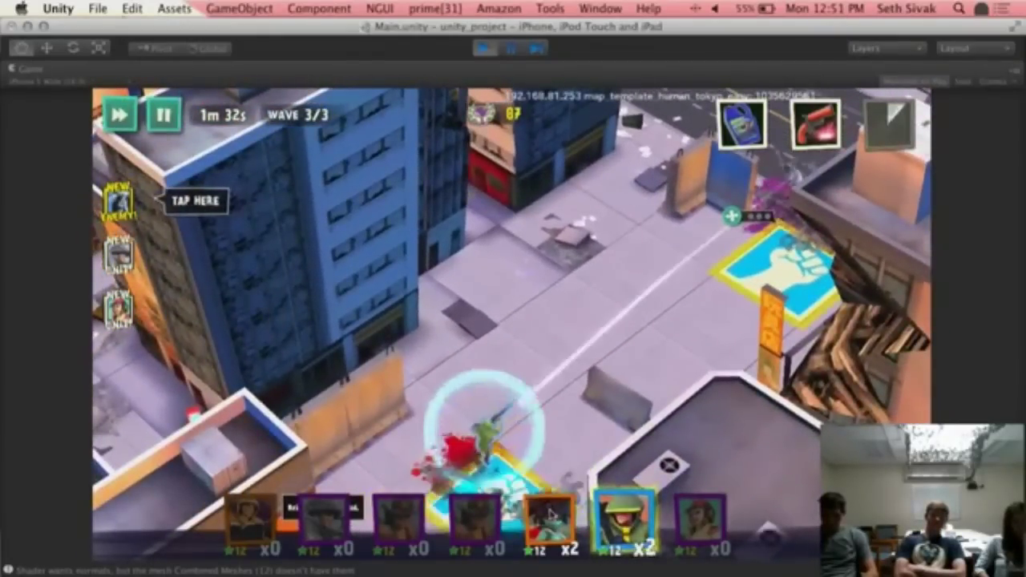
left_click(551, 514)
left_click(495, 481)
left_click_drag(671, 420, 504, 341)
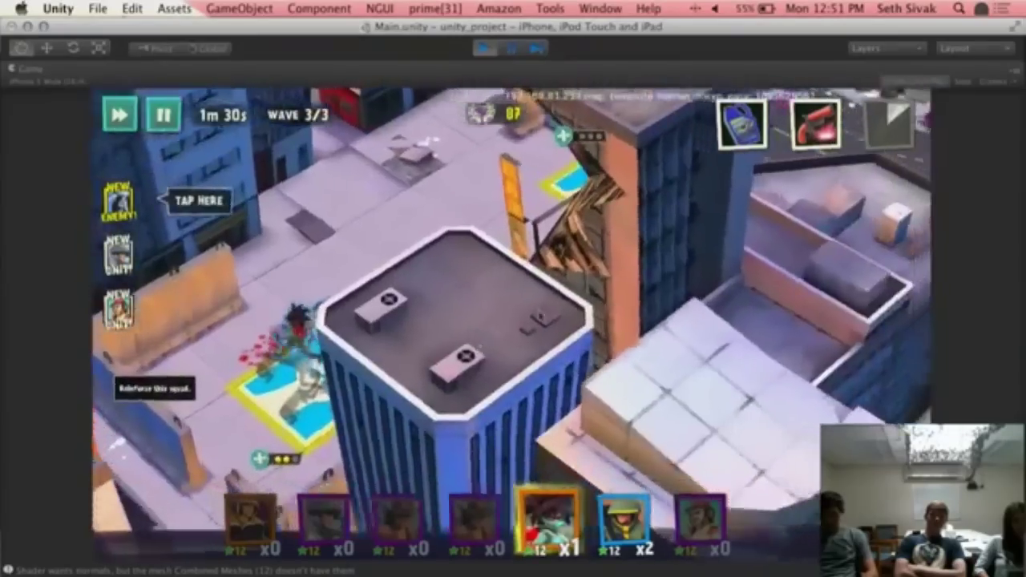
- Leave the cleared mission's results and dismiss the level-up notice and the objectives hint on the world globe
scroll(503, 341, "down", 5)
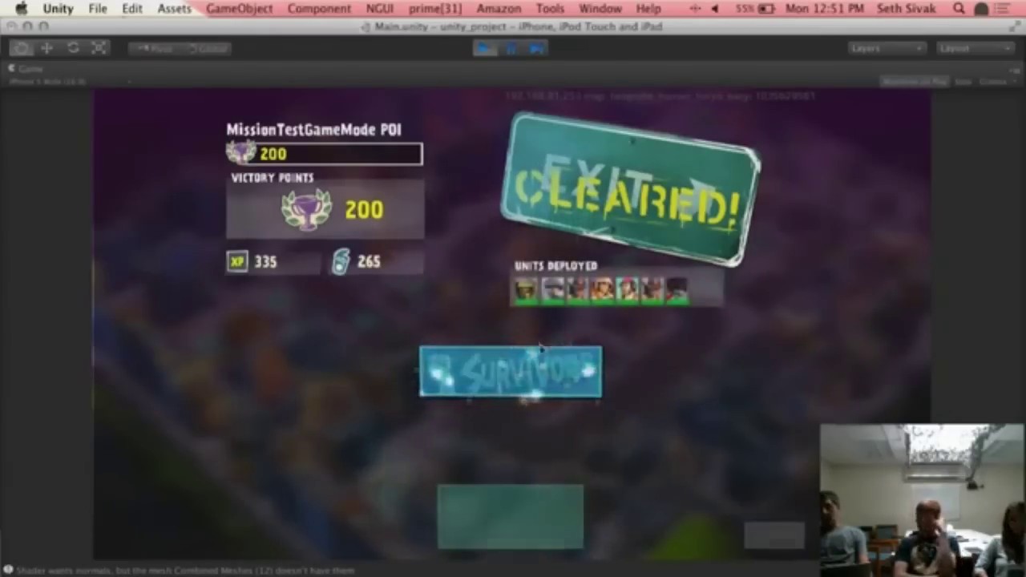
left_click(536, 513)
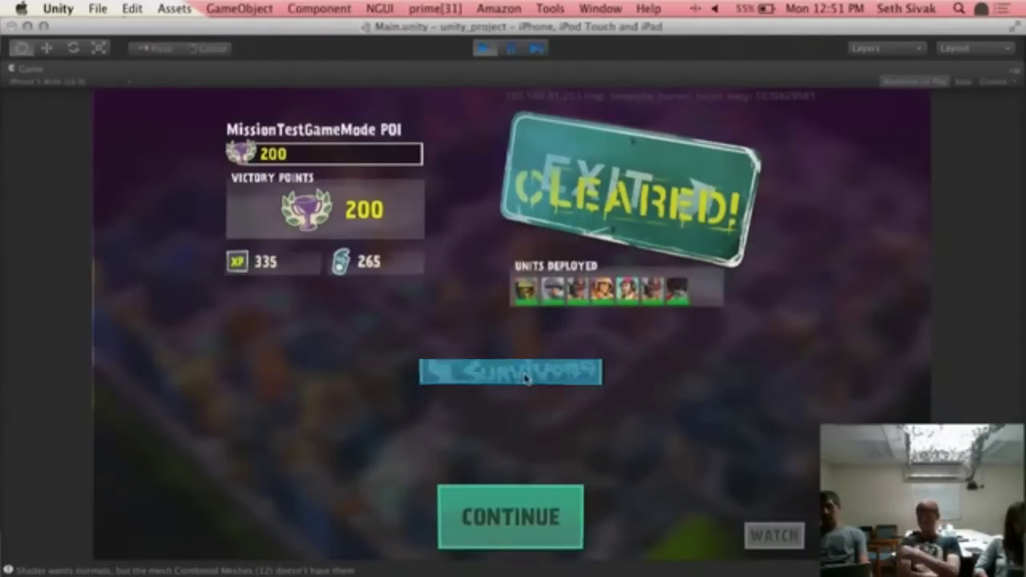
left_click(529, 531)
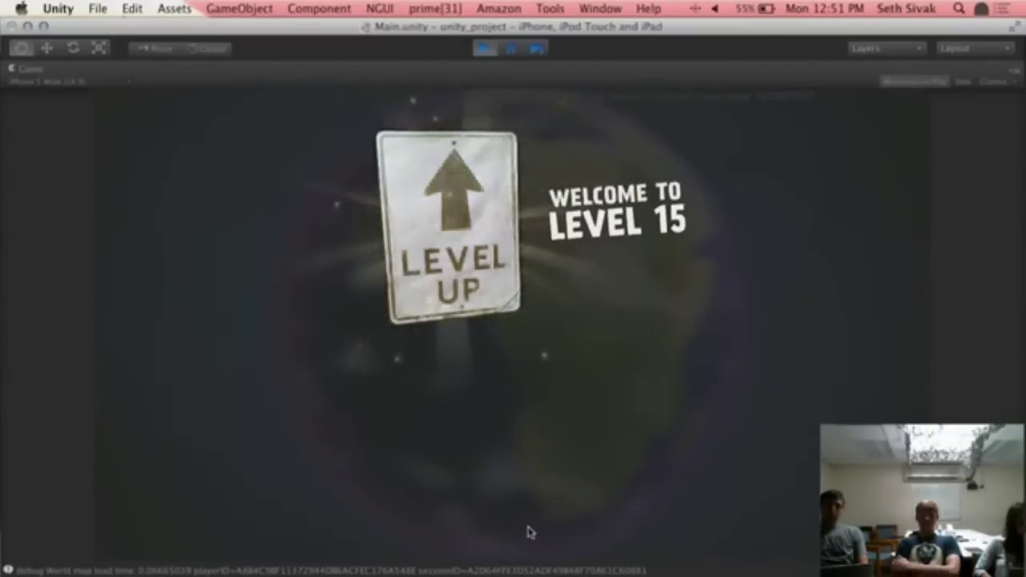
left_click(503, 487)
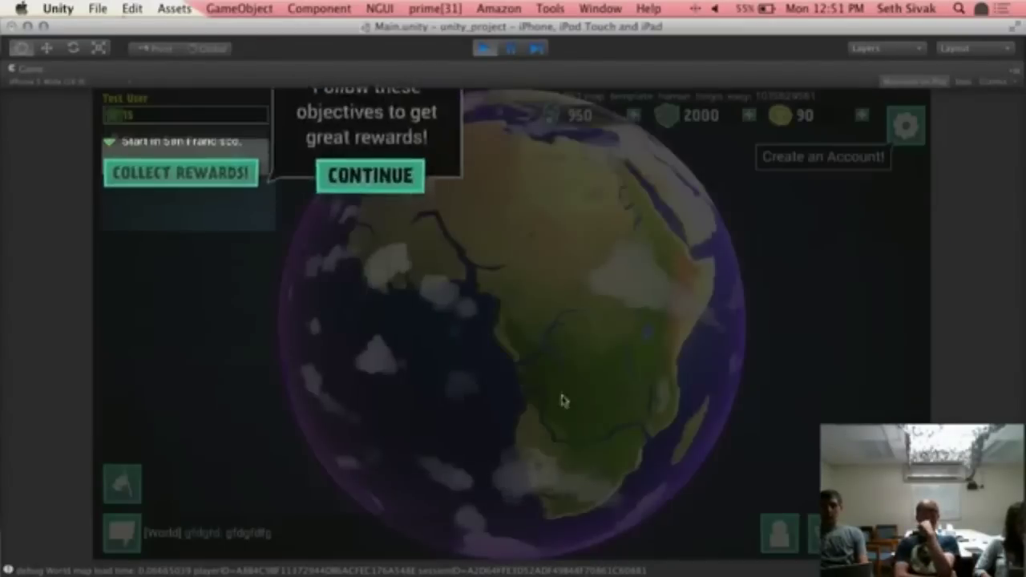
left_click(346, 178)
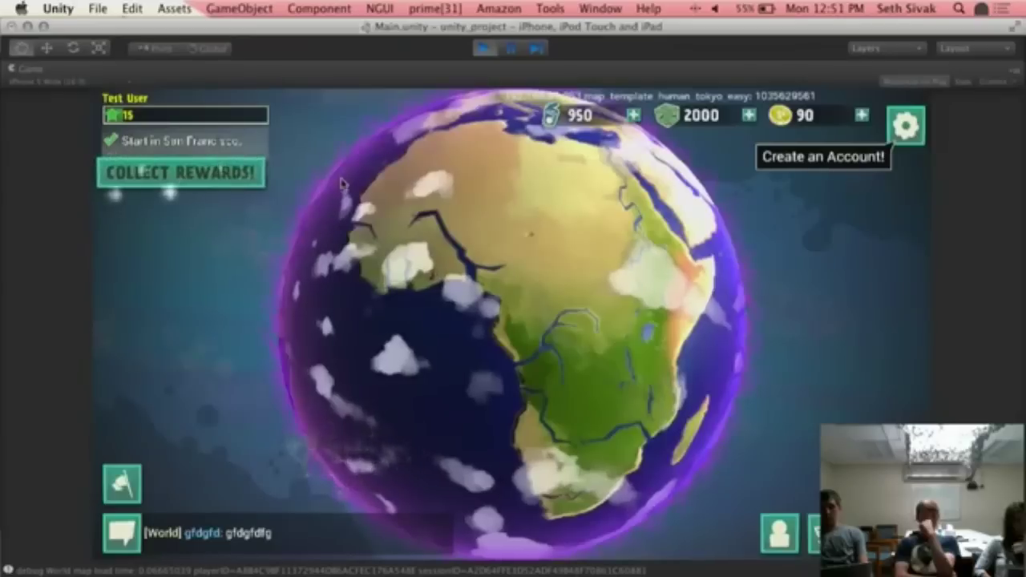
- Restart the play session and deploy two orange-framed helmeted units, the second on the sidewalk square across the road from the tree block
left_click(483, 48)
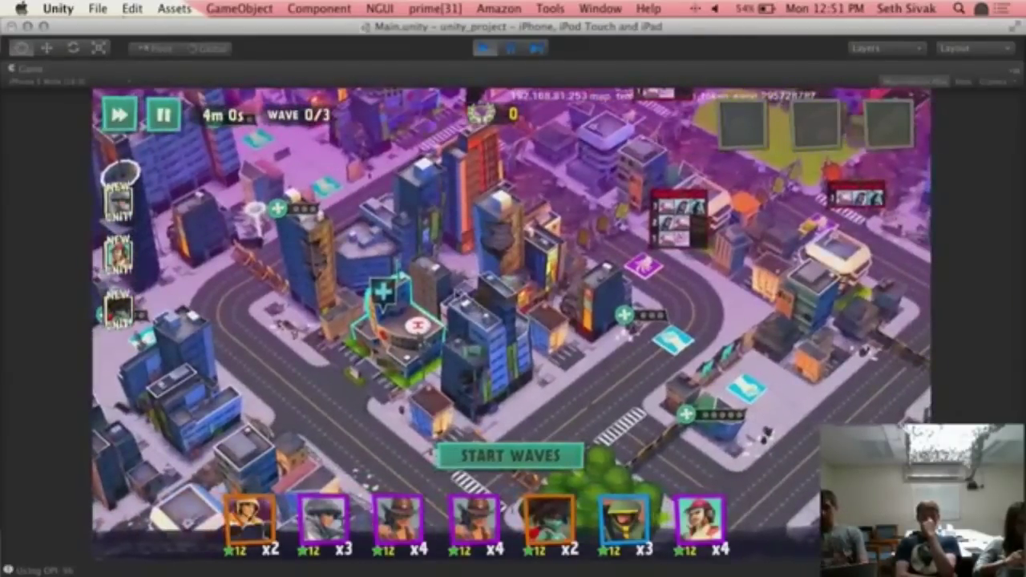
left_click_drag(481, 305, 431, 285)
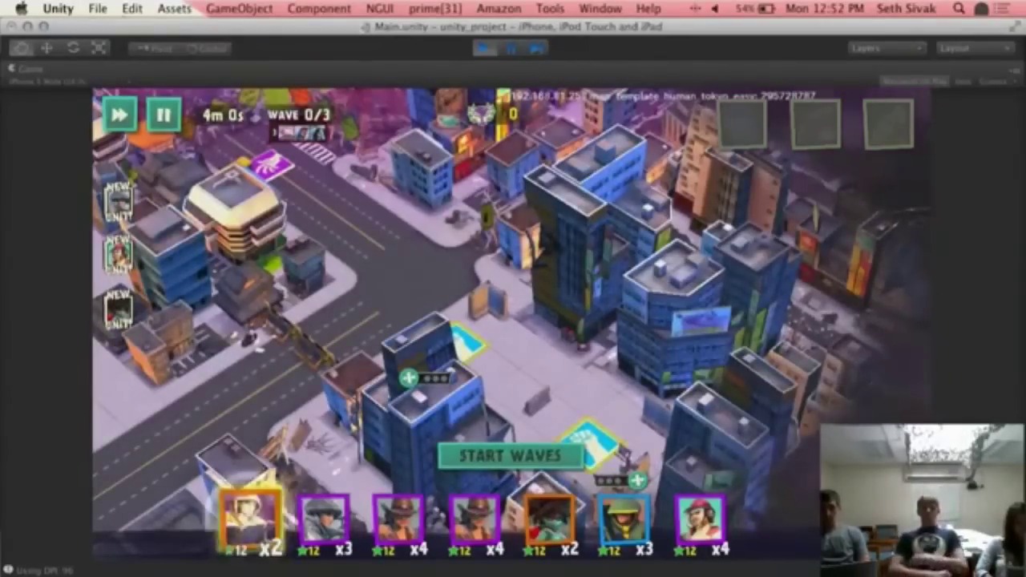
left_click_drag(370, 278, 640, 332)
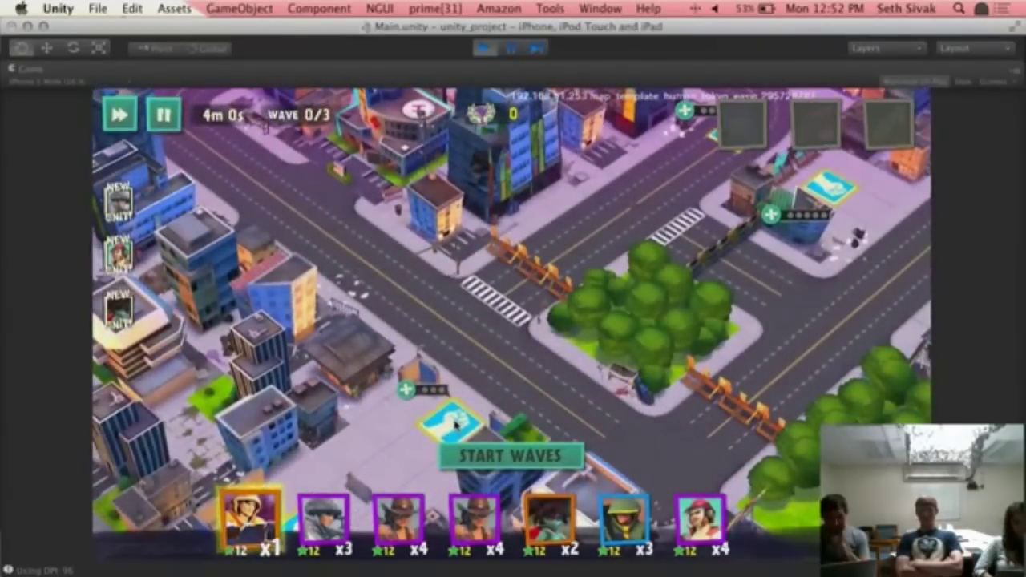
left_click(448, 368)
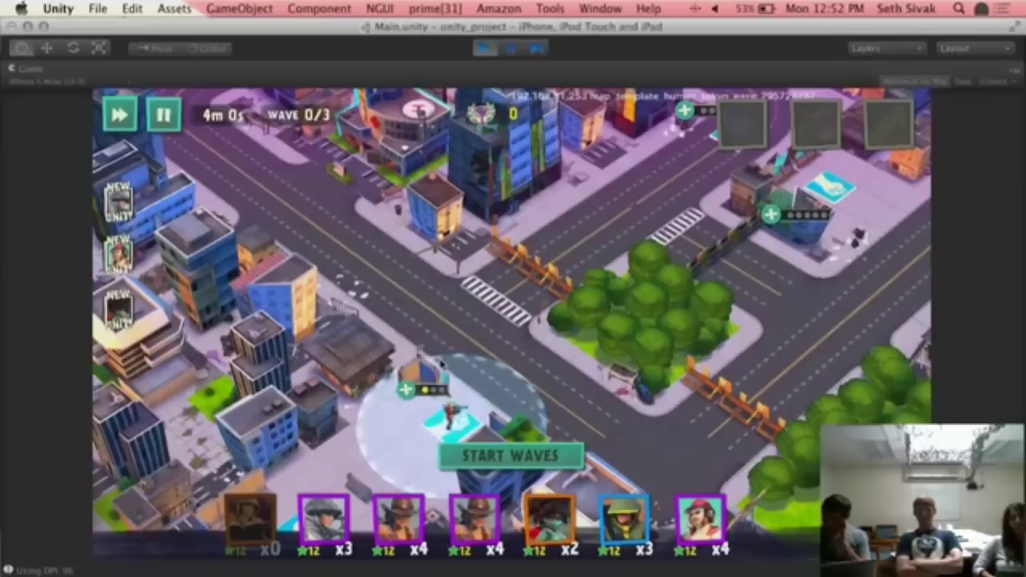
left_click(525, 327)
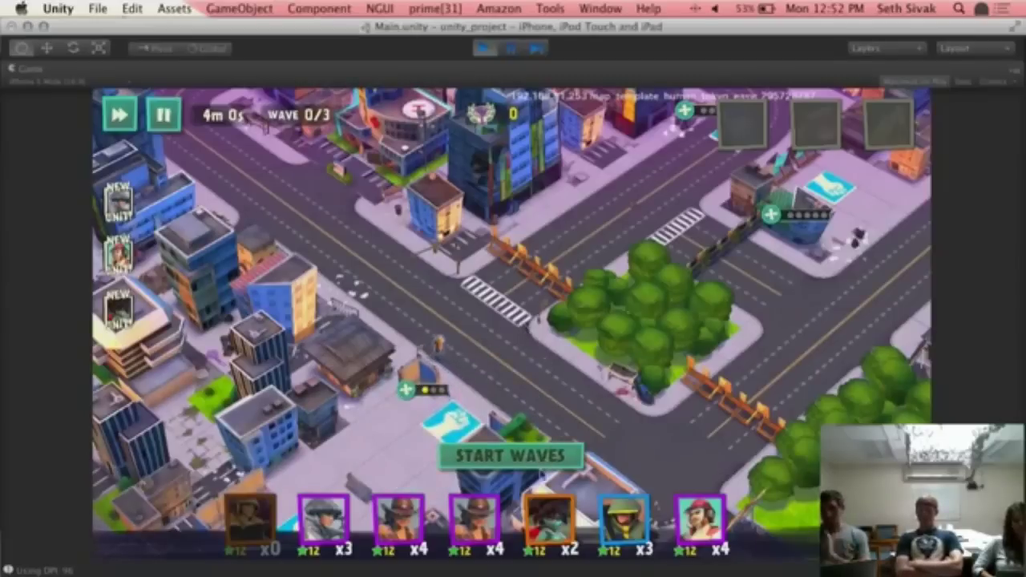
- Deploy three purple-framed cowboy-hat units on the three-slot defence square at the road bend beside the zombie spawn
left_click(469, 520)
left_click_drag(713, 249, 500, 433)
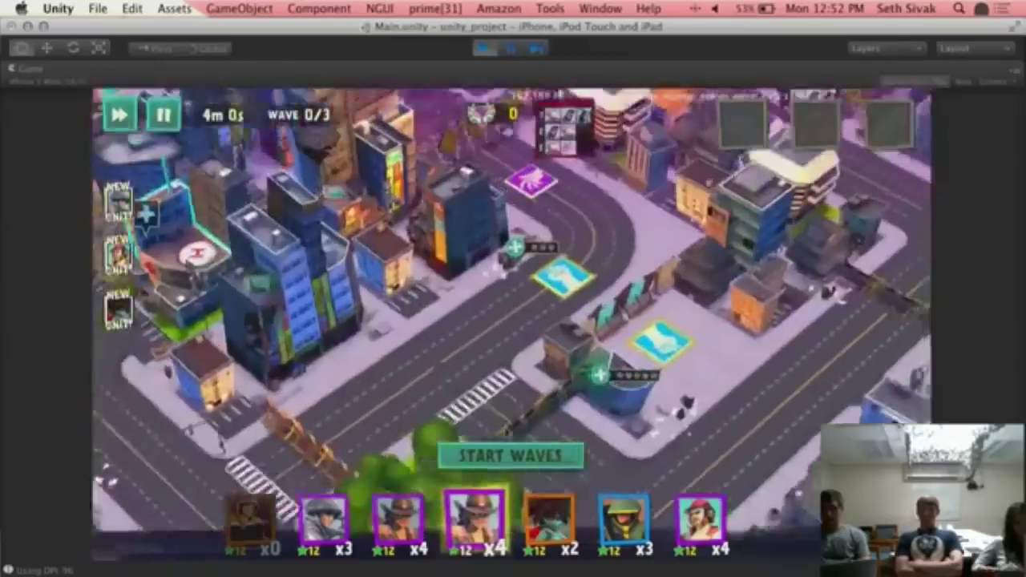
left_click(481, 351)
left_click(480, 350)
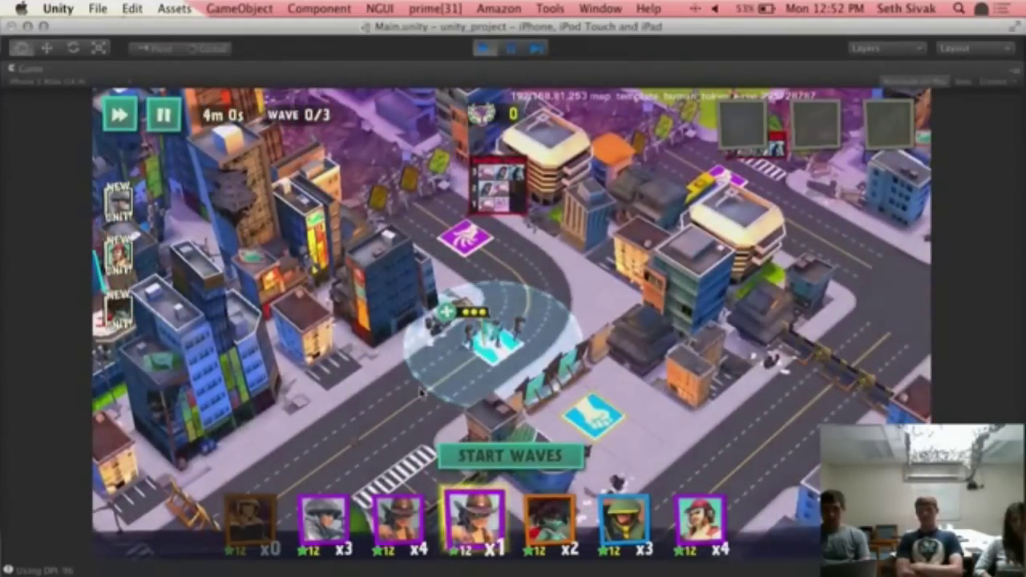
- Fill the open plaza's defence square with two blue-framed helmeted units and one purple-framed grey soldier
left_click_drag(727, 377, 525, 350)
left_click(624, 517)
left_click(668, 453)
left_click(669, 453)
left_click(323, 519)
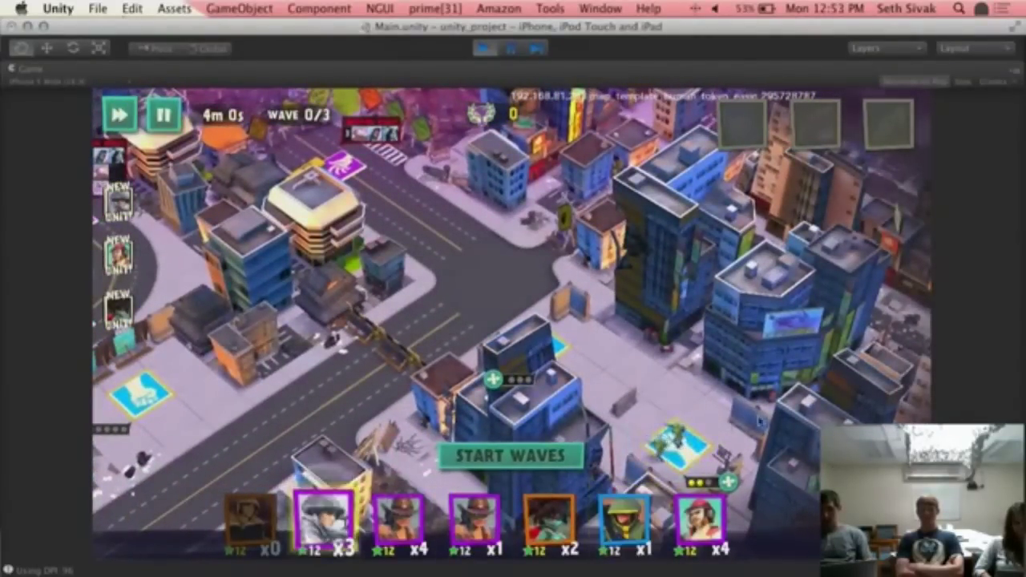
left_click(674, 445)
- Deploy the last available cowboy-hat unit and one red-capped unit on the defence square behind the blue tower
left_click_drag(565, 395, 552, 416)
left_click(493, 531)
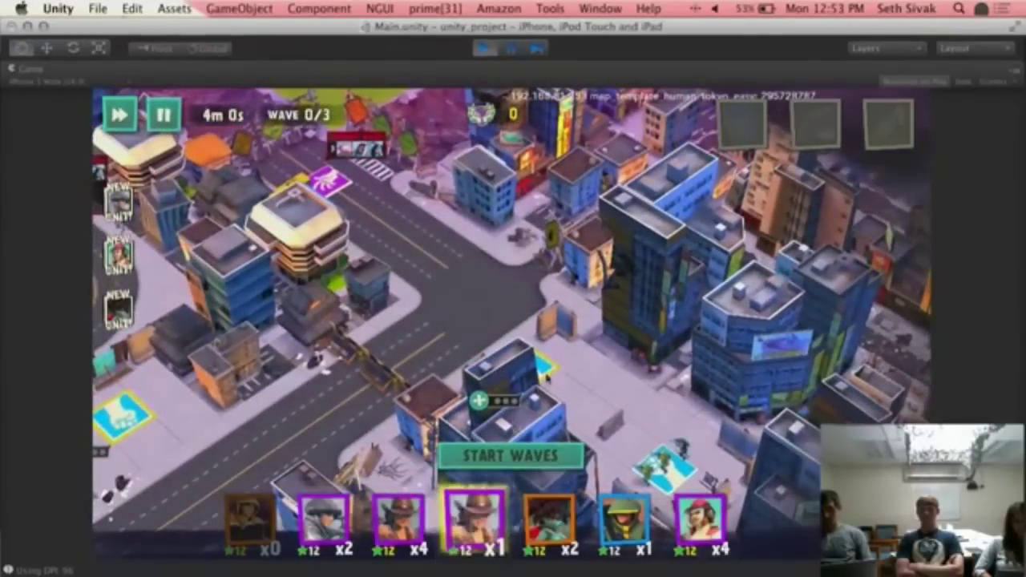
left_click(542, 364)
left_click(700, 520)
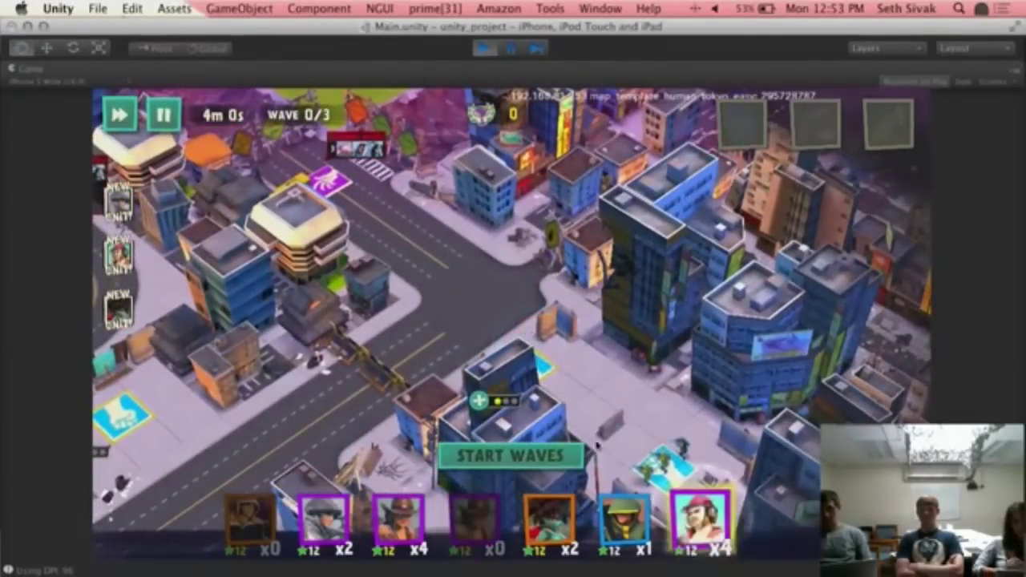
- Complete the two squads behind the hospital with grey soldier, red-capped, blue-framed and cowboy-hat units
left_click_drag(489, 310, 688, 487)
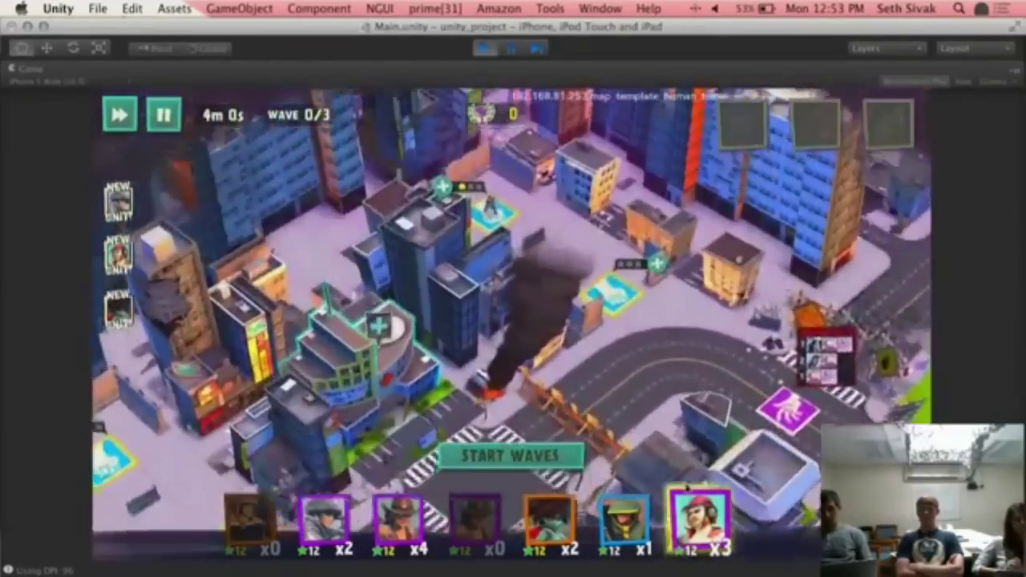
left_click(325, 520)
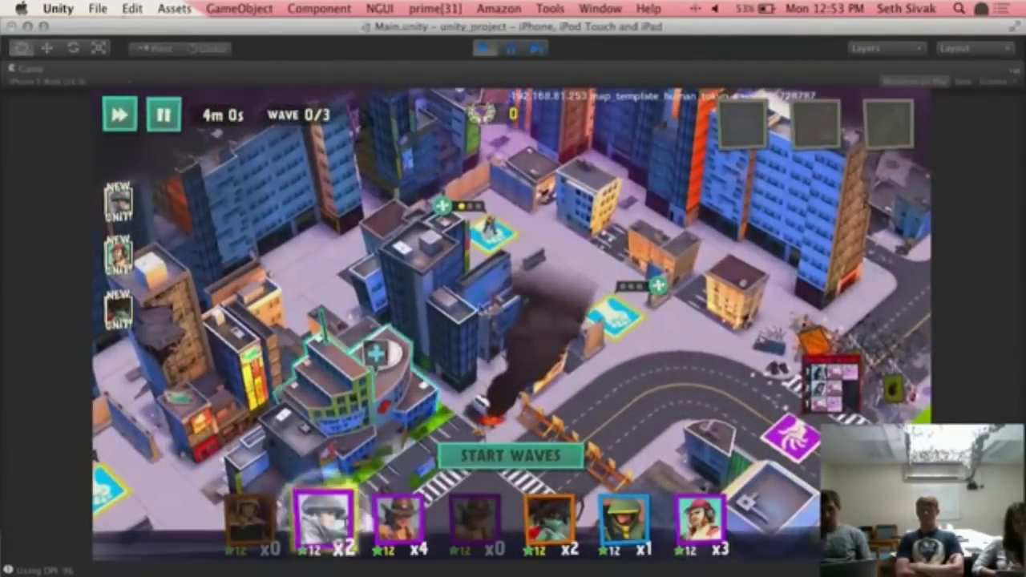
left_click(493, 233)
left_click(625, 520)
left_click(630, 319)
left_click(629, 318)
left_click(629, 319)
left_click(416, 514)
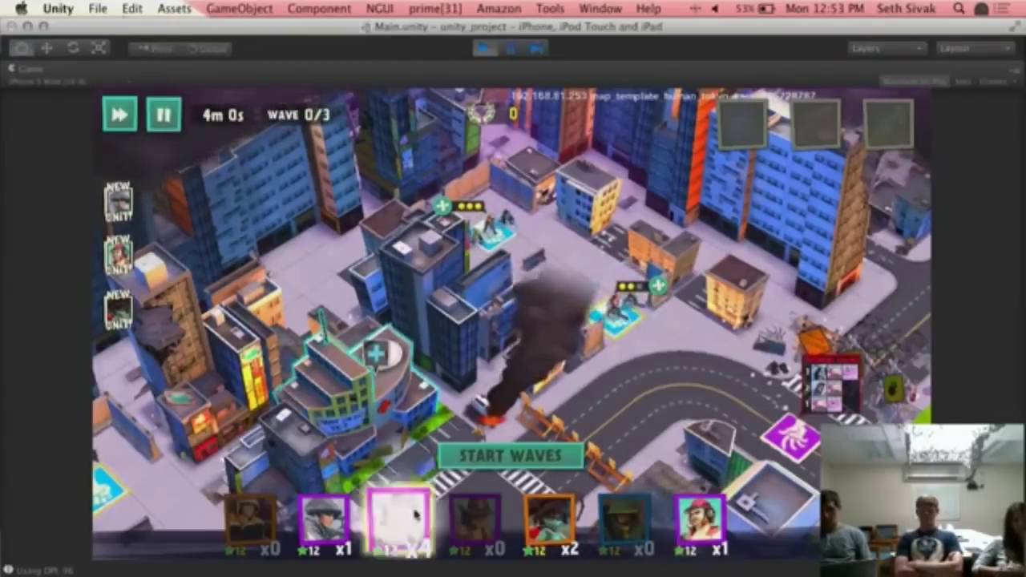
left_click(630, 318)
- Start the zombie waves against the deployed squads
left_click_drag(630, 319, 413, 96)
left_click_drag(405, 382, 619, 264)
scroll(512, 323, "down", 5)
left_click_drag(553, 377, 473, 265)
left_click_drag(411, 279, 328, 242)
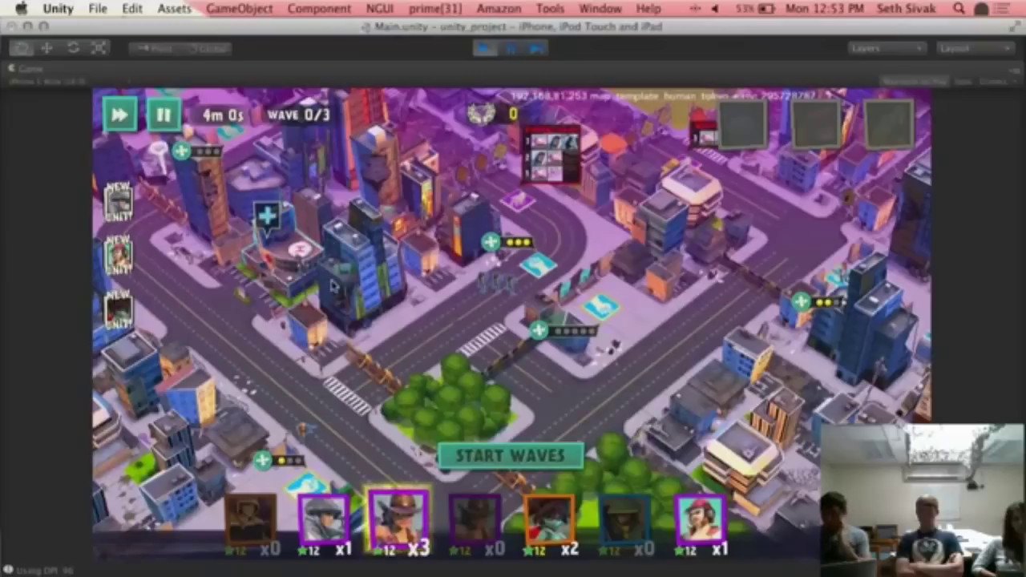
left_click_drag(343, 297, 281, 380)
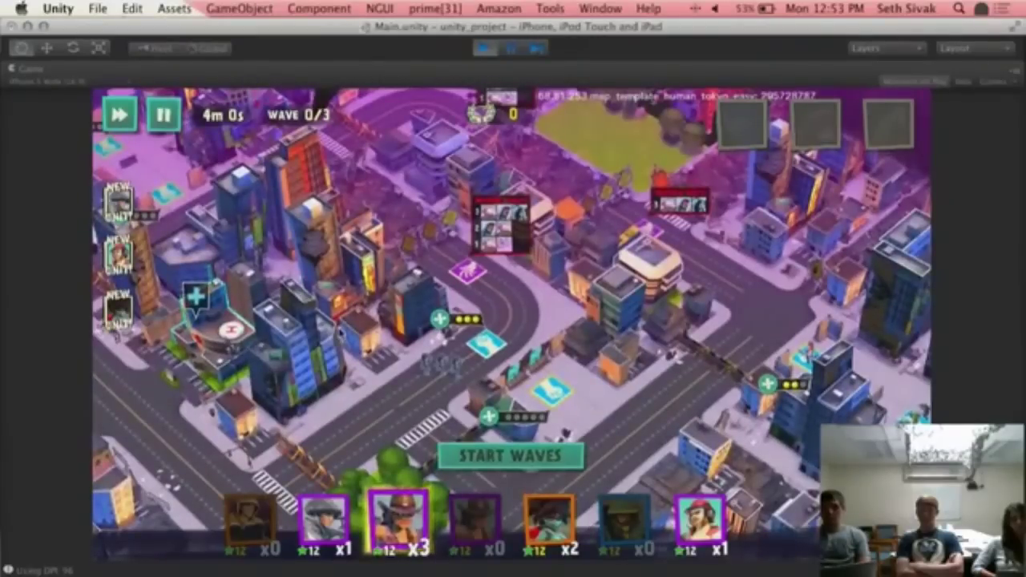
left_click_drag(289, 353, 335, 330)
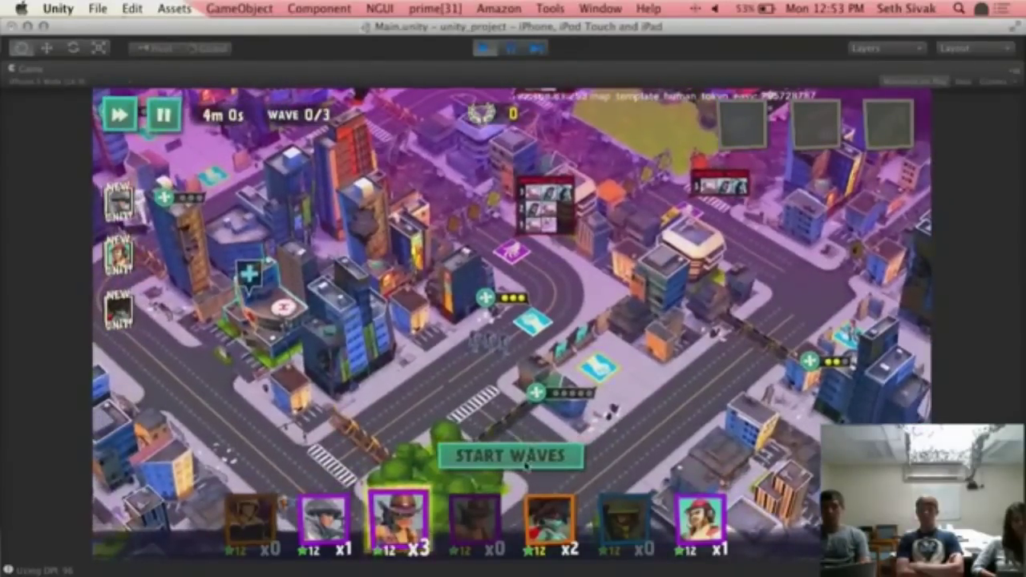
left_click(527, 460)
- Follow the first two zombie waves along the road bend and check the incoming horde's group marker
left_click_drag(427, 386, 344, 377)
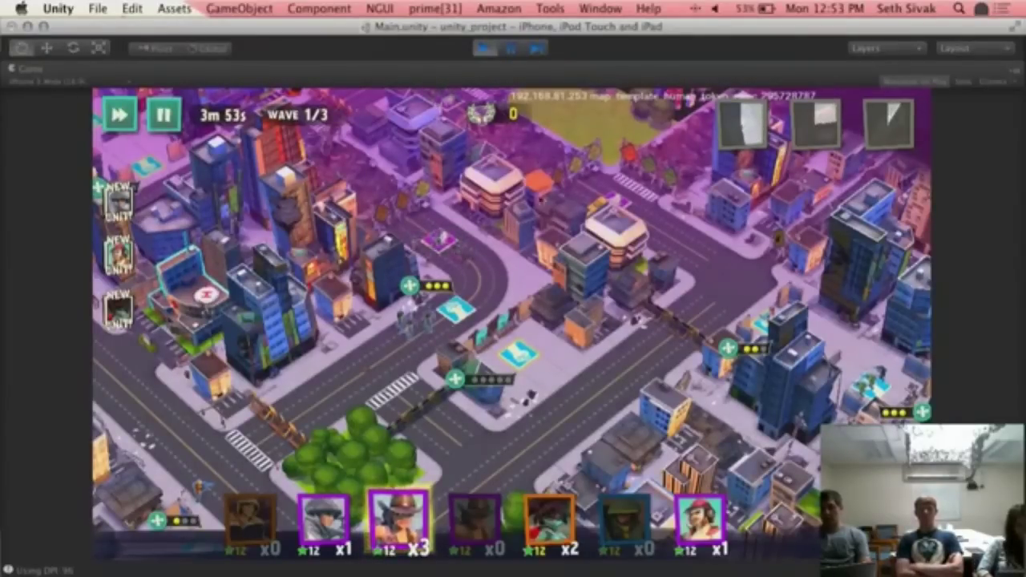
left_click_drag(437, 271, 329, 349)
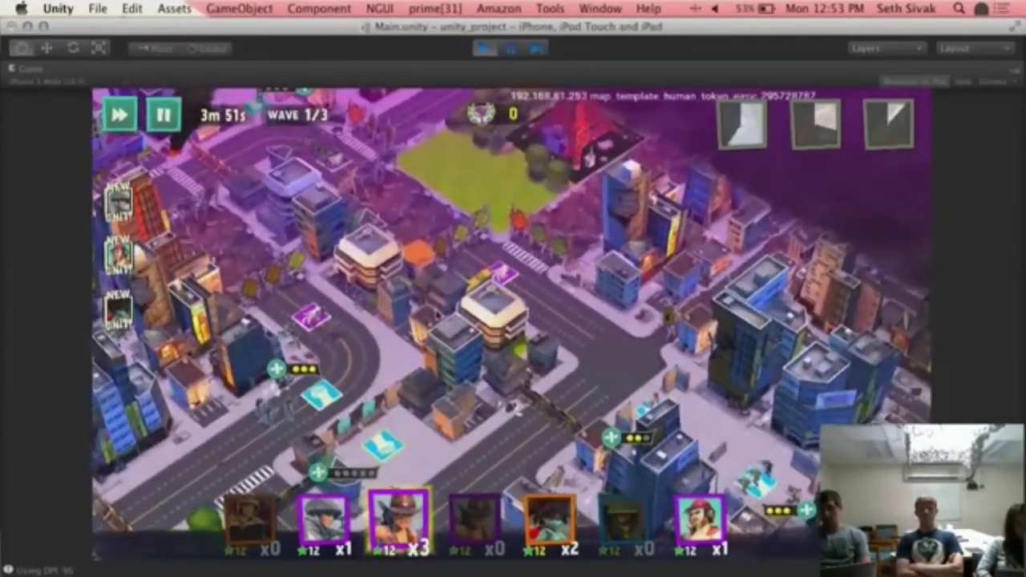
left_click_drag(425, 313, 586, 409)
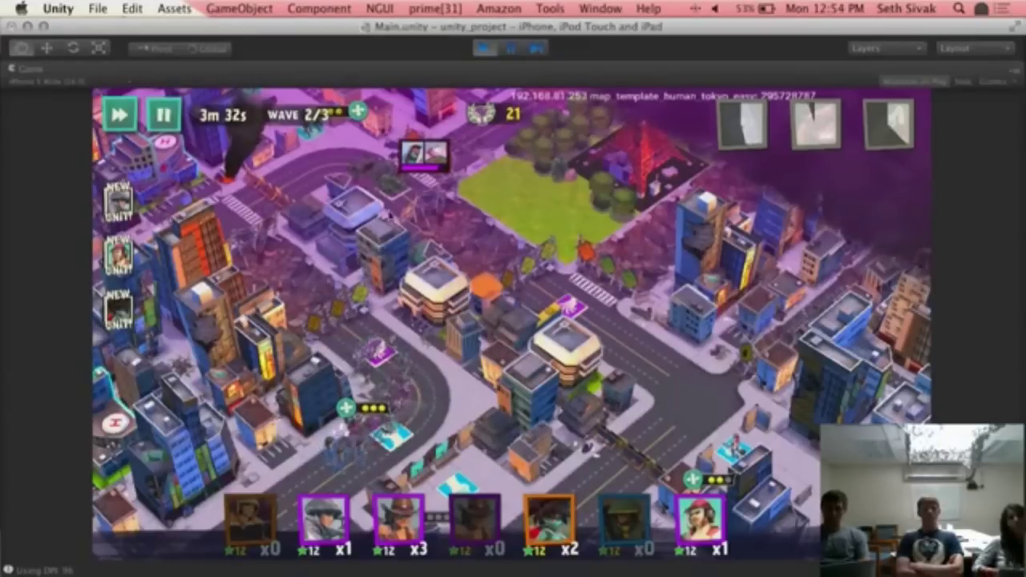
left_click(431, 156)
left_click_drag(453, 233, 663, 380)
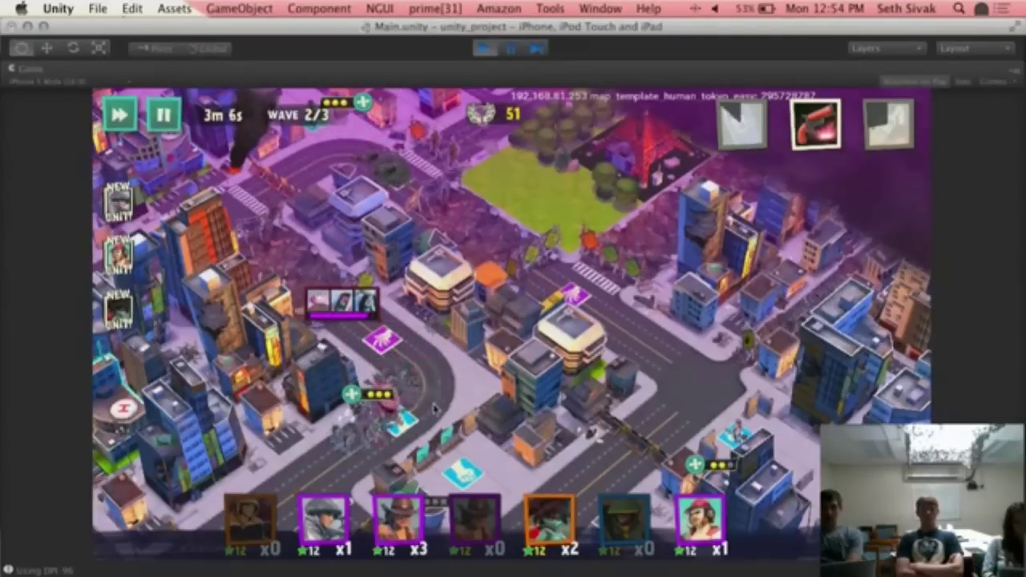
left_click_drag(433, 396, 477, 329)
- Restore the full editor layout, inspect the logged exception in the console, and restart the play session
key("shift+space")
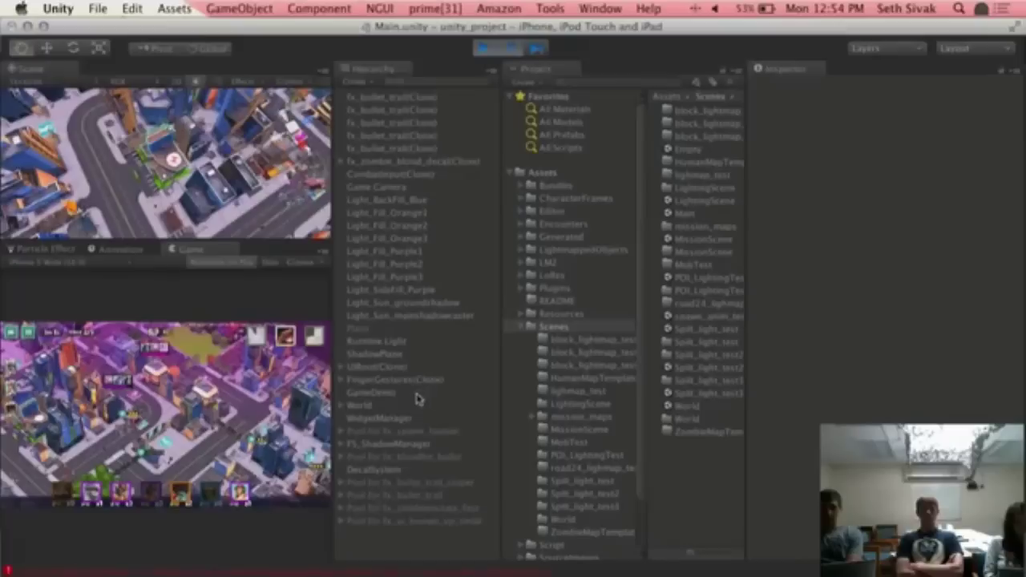
left_click(164, 574)
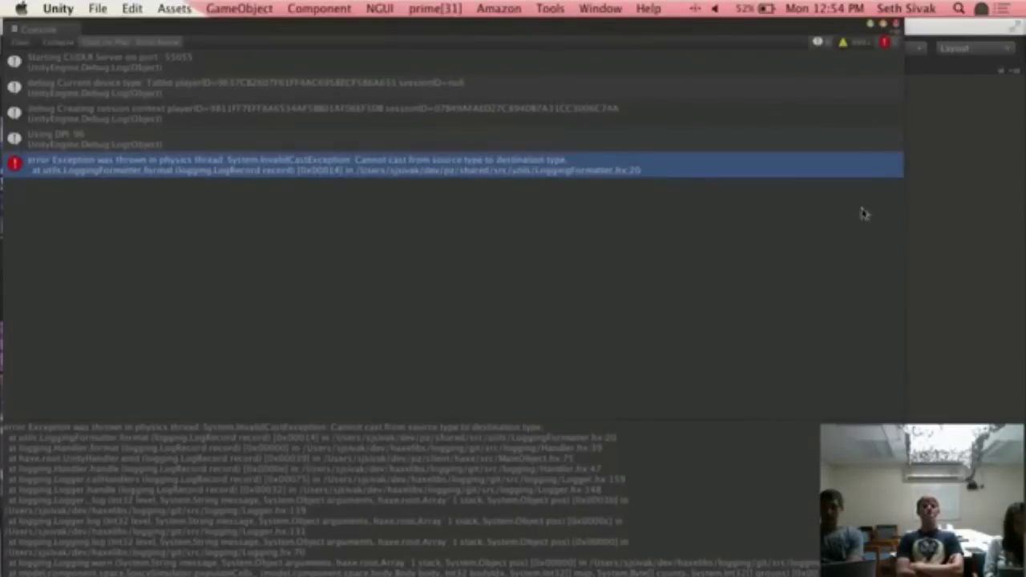
left_click(948, 251)
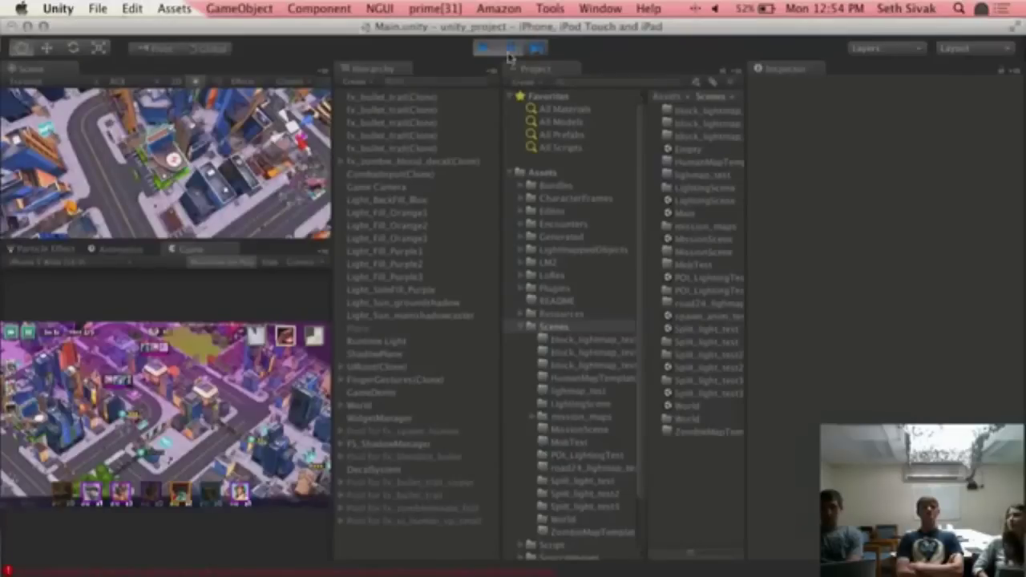
left_click(485, 49)
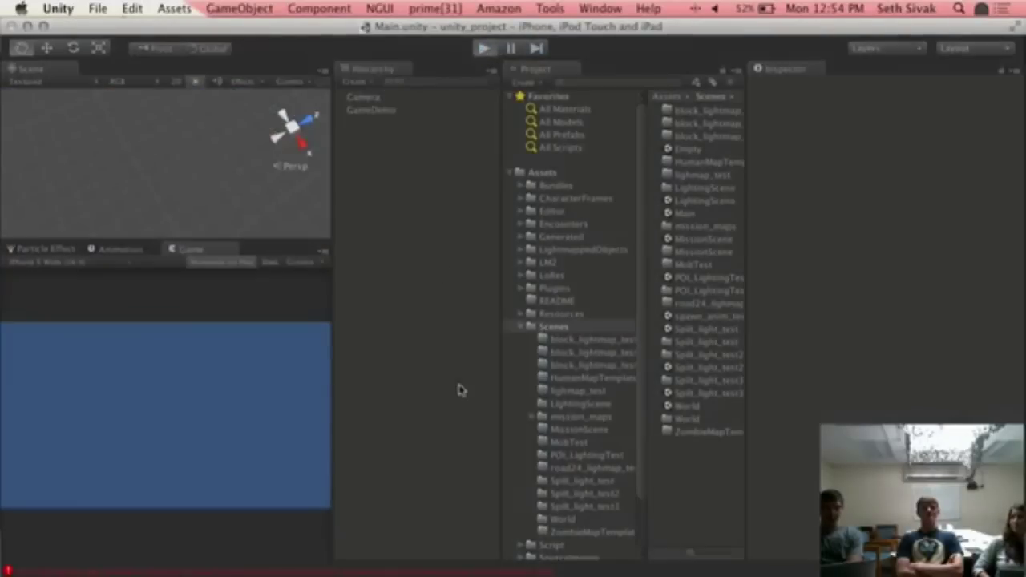
key("super+p")
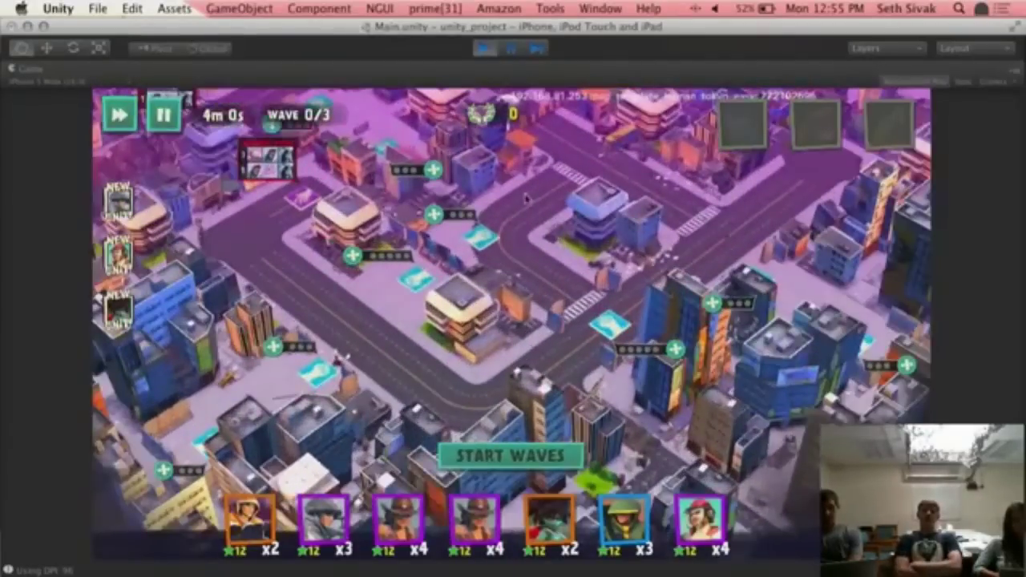
- Survey the new mission's map from the road junctions and hospitals to the red tower in the park
left_click_drag(527, 197, 443, 399)
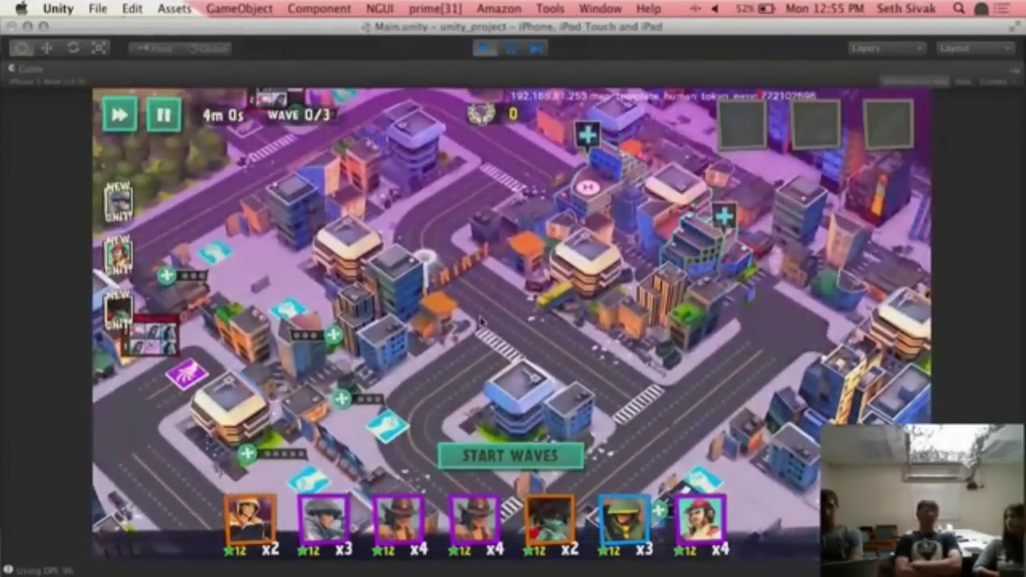
left_click_drag(439, 234, 487, 429)
left_click_drag(481, 239, 220, 124)
left_click_drag(330, 438, 365, 284)
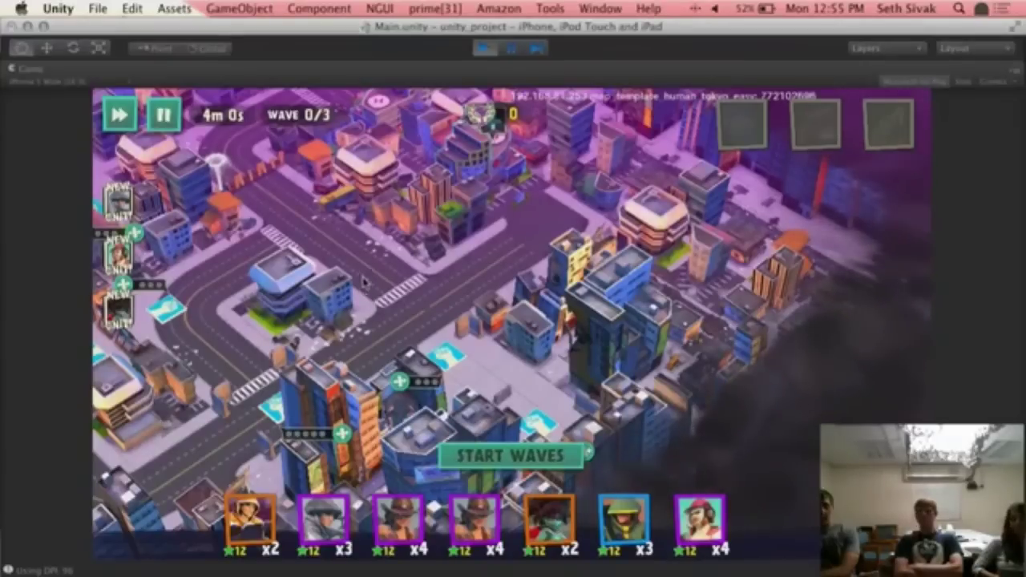
left_click_drag(426, 280, 682, 456)
left_click_drag(437, 252, 599, 375)
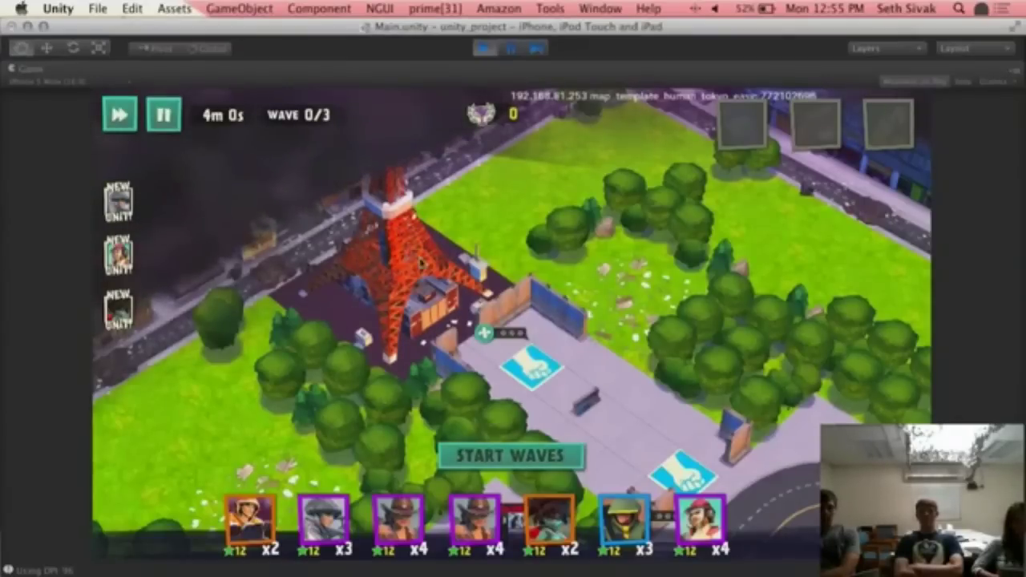
- Deploy one orange-framed helmeted unit on the roadside defence square of the paved lot below the red tower
left_click_drag(587, 317, 464, 307)
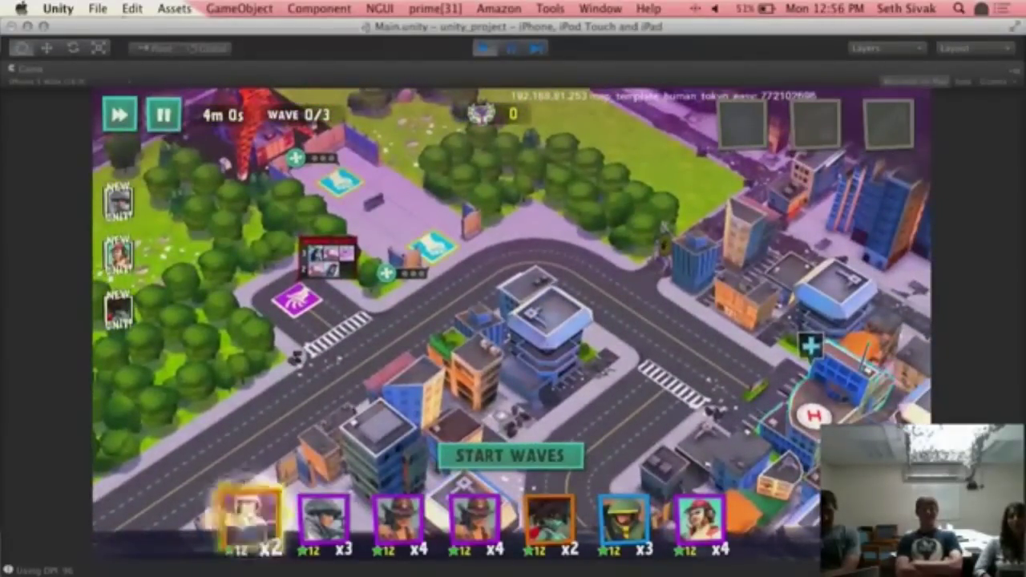
left_click(454, 258)
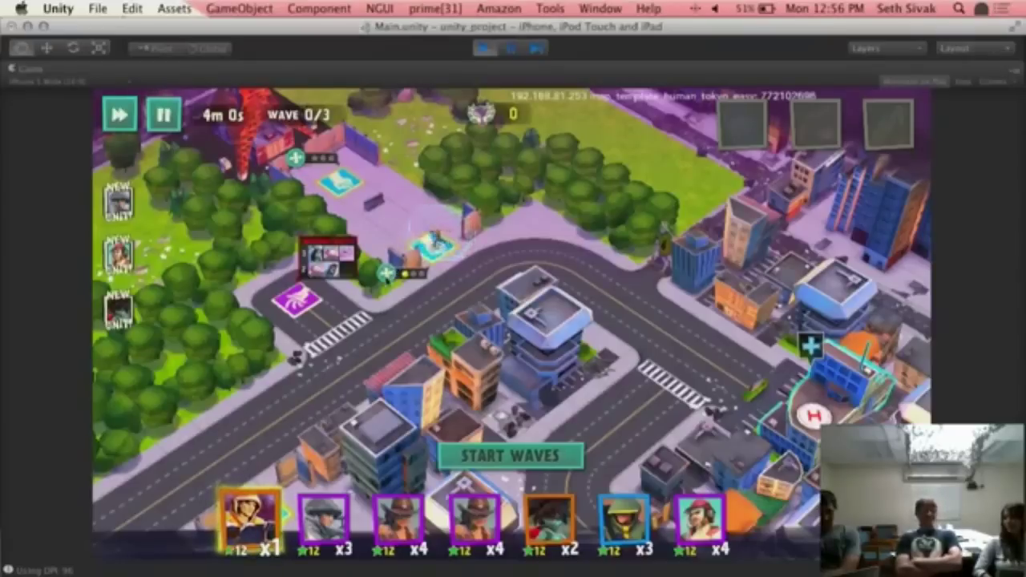
- Deploy two red-capped headset units and one cowboy-hatted unit on the defence square of the paved lot opposite the burning road barricades
left_click_drag(650, 286, 780, 236)
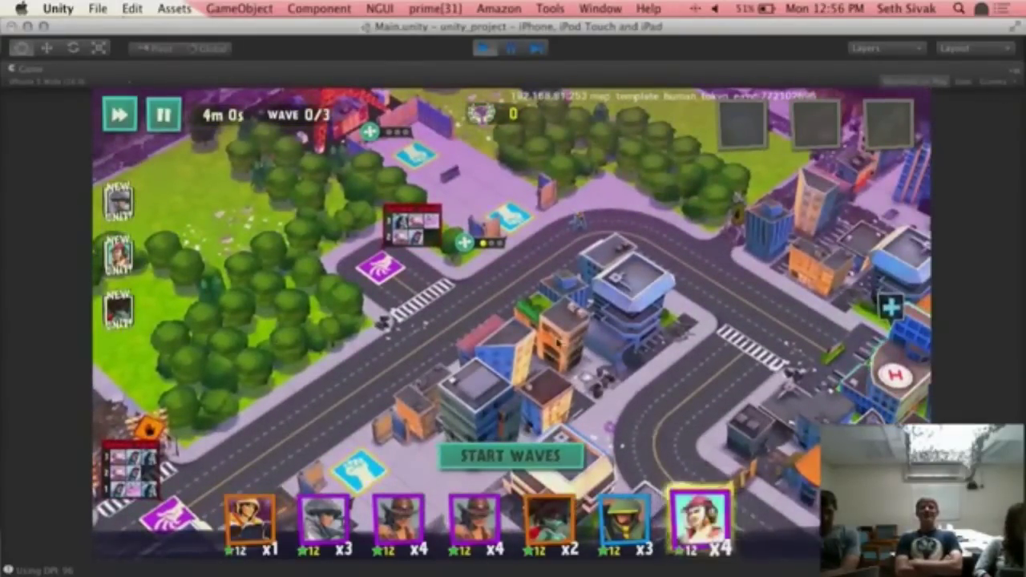
left_click_drag(558, 343, 665, 280)
left_click(484, 385)
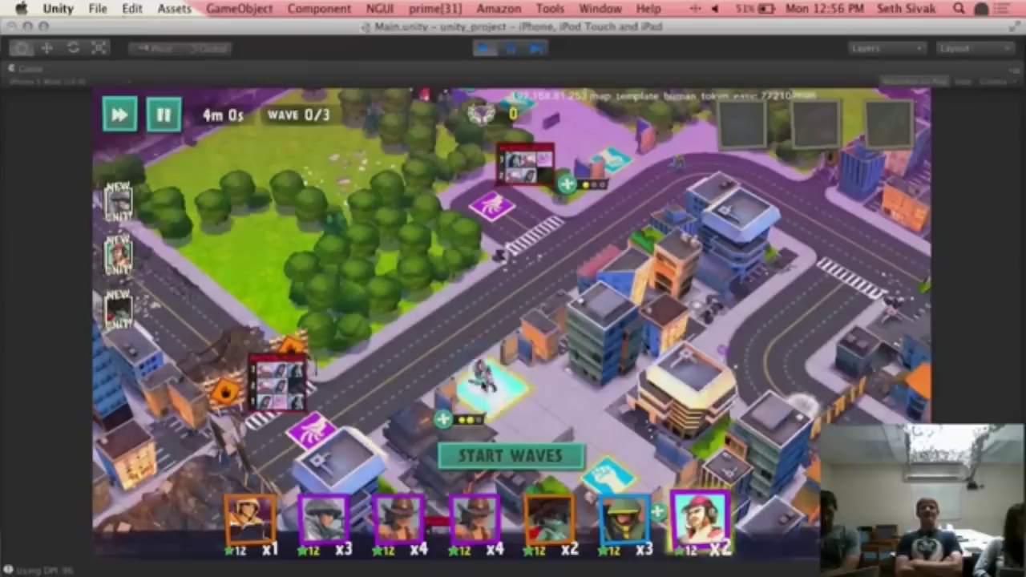
left_click(480, 524)
left_click(501, 379)
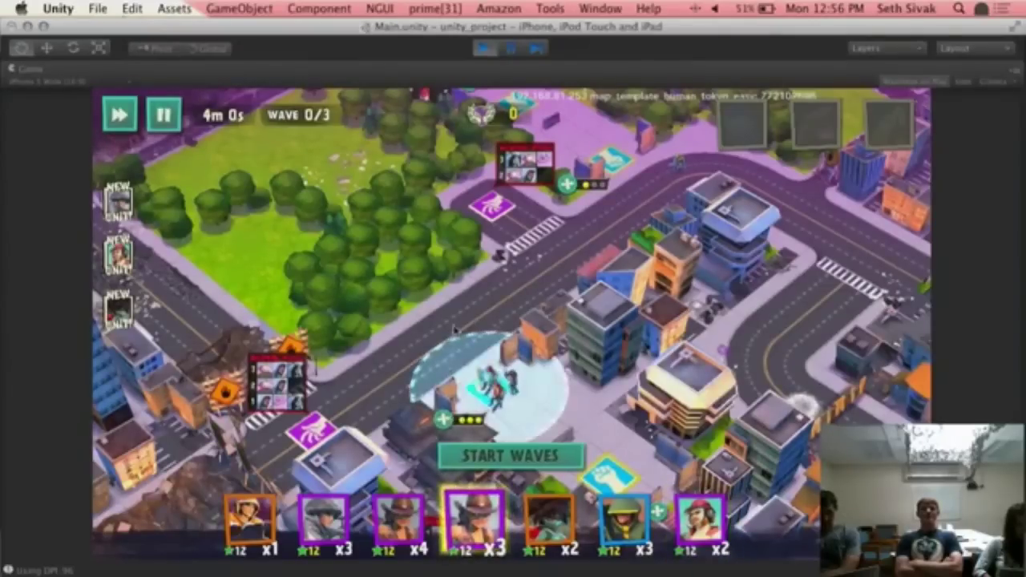
- Add the two remaining red-capped headset units to the roadside defence square of the paved lot below the red tower
left_click_drag(513, 321, 339, 410)
left_click(701, 519)
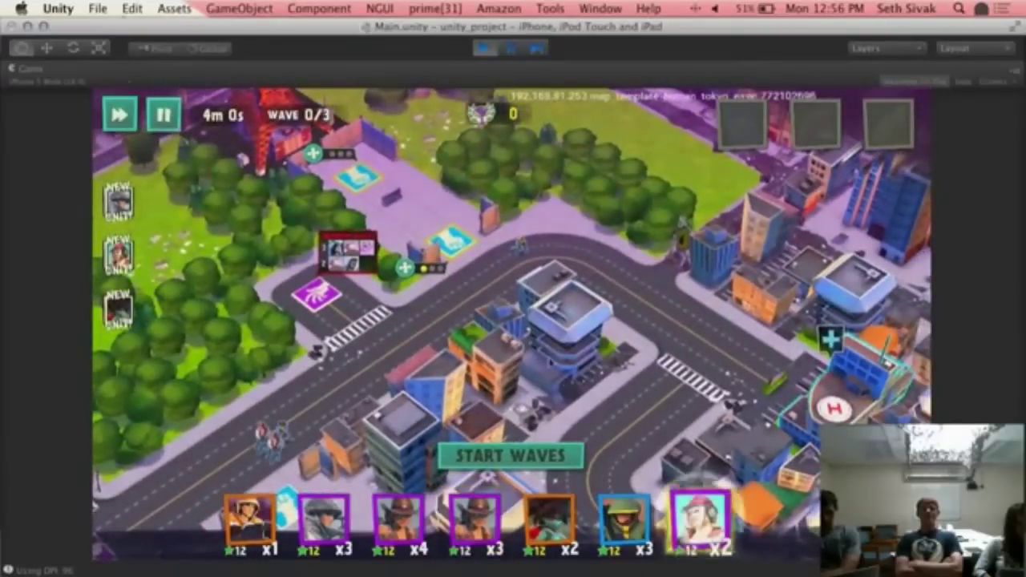
left_click(461, 248)
left_click(476, 257)
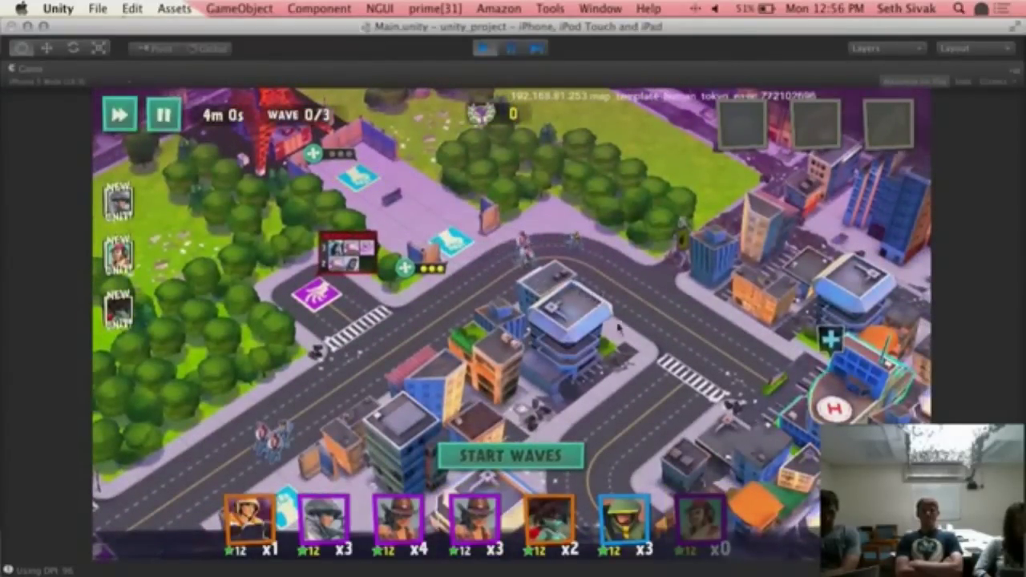
- Deploy one grey-helmeted, one orange-framed helmeted and one cowboy-hatted unit on the defence square beside the road's lower bend
left_click_drag(525, 337, 517, 184)
left_click_drag(517, 401, 504, 230)
left_click_drag(418, 415, 395, 392)
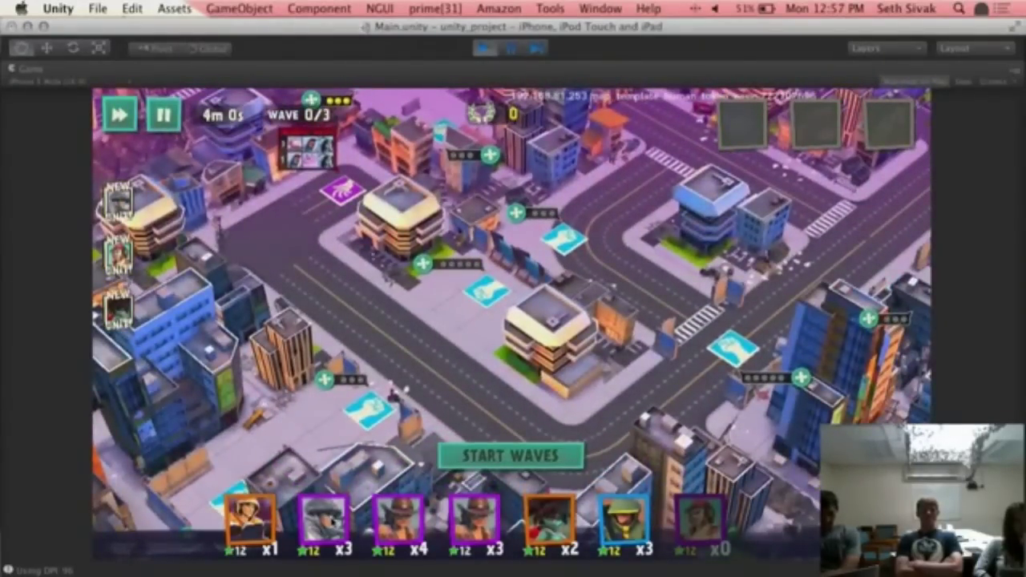
left_click(332, 520)
left_click(375, 409)
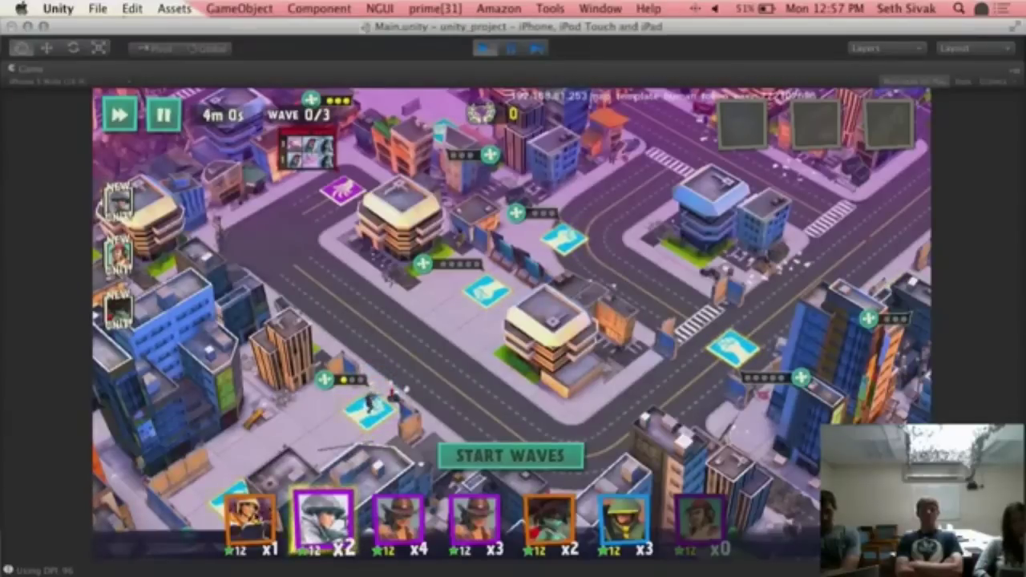
left_click(249, 520)
left_click(371, 408)
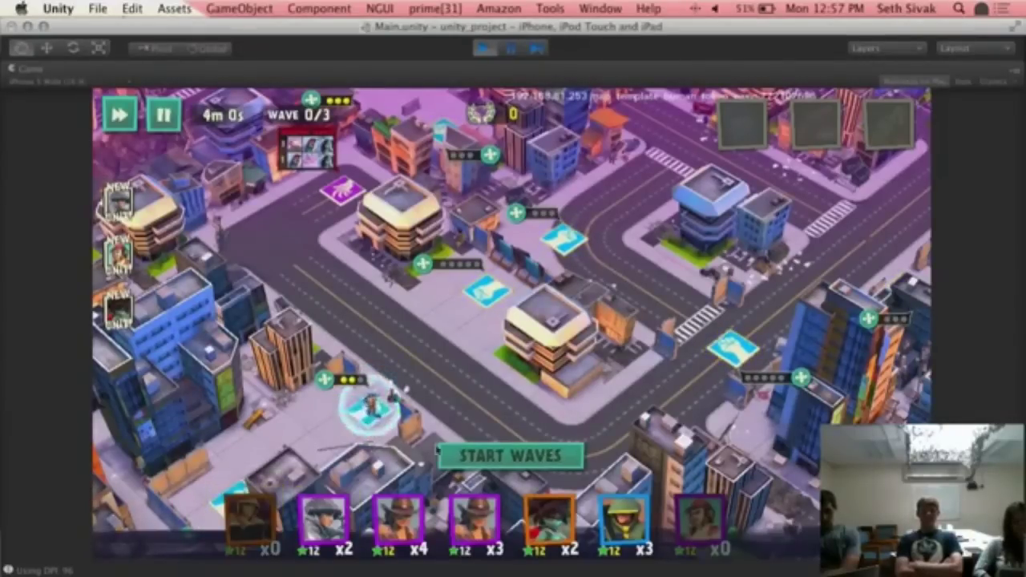
left_click(399, 520)
left_click(371, 407)
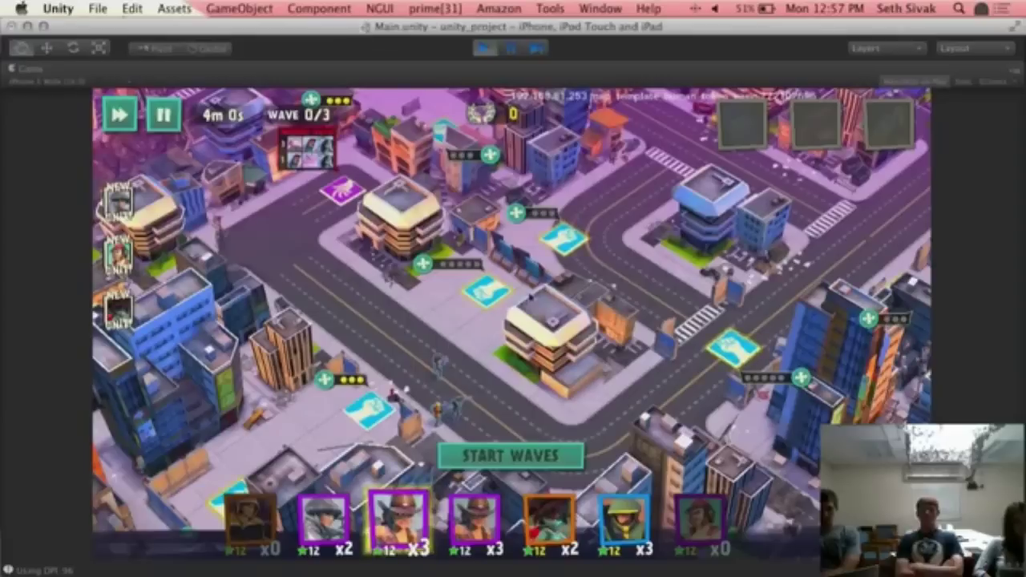
- Deploy three more cowboy-hatted units on the defence square between the two cream-roofed buildings and start the waves
left_click(487, 291)
left_click(479, 292)
left_click(474, 290)
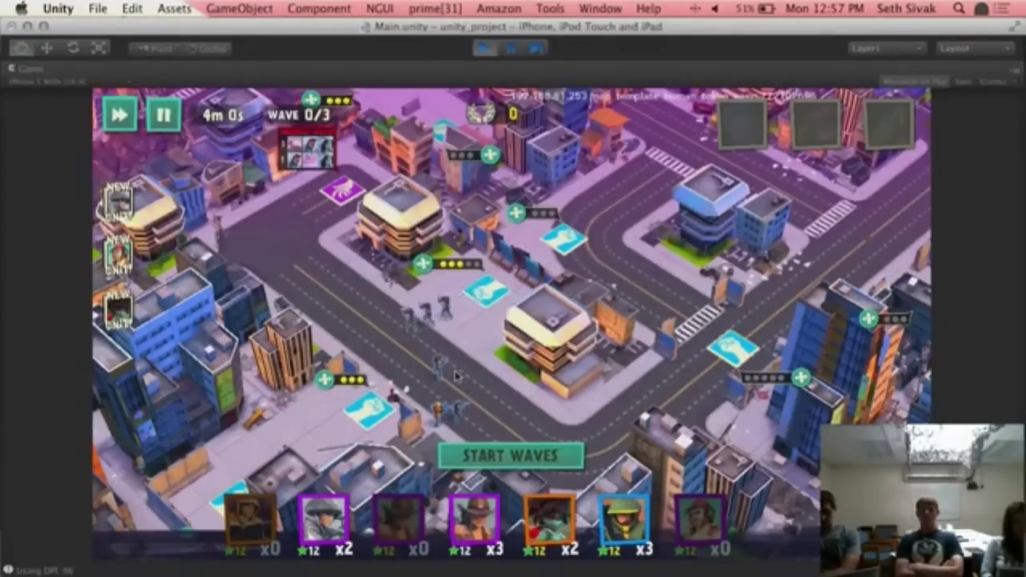
left_click_drag(526, 373, 435, 385)
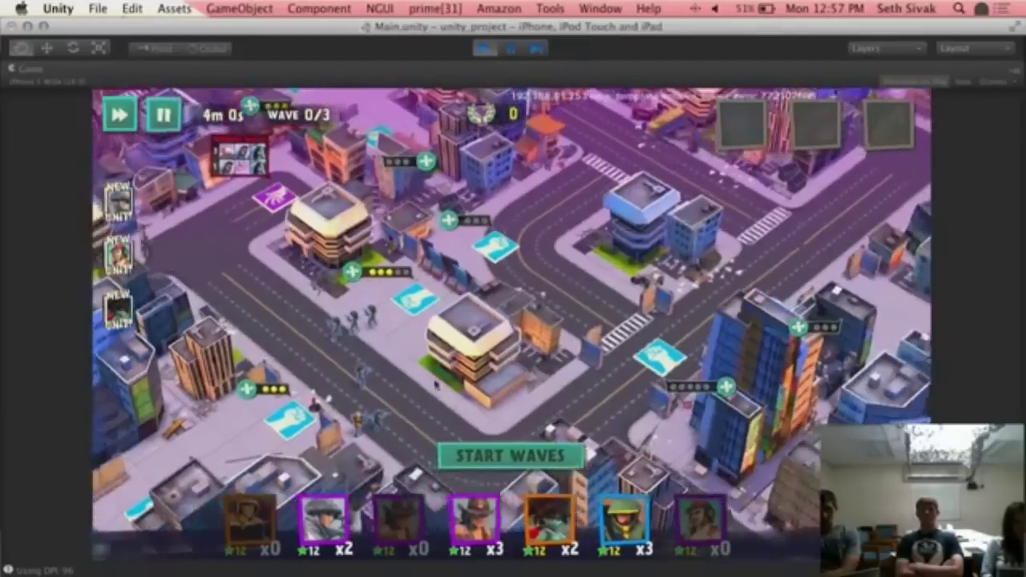
left_click_drag(482, 335, 523, 360)
left_click(499, 455)
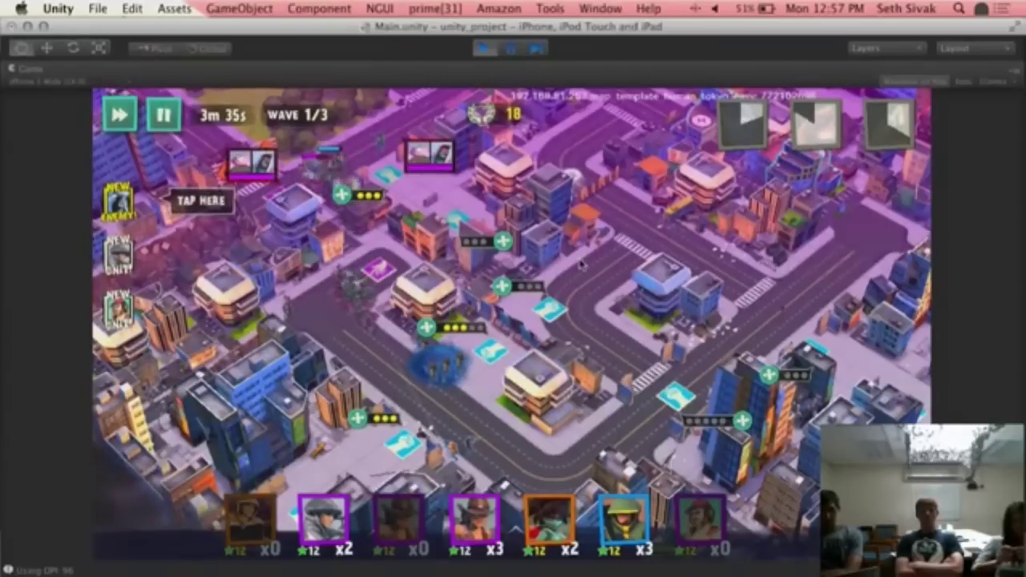
- Call in the next zombie wave early from the group markers beside the park and at the burning barricades
left_click_drag(580, 267, 582, 361)
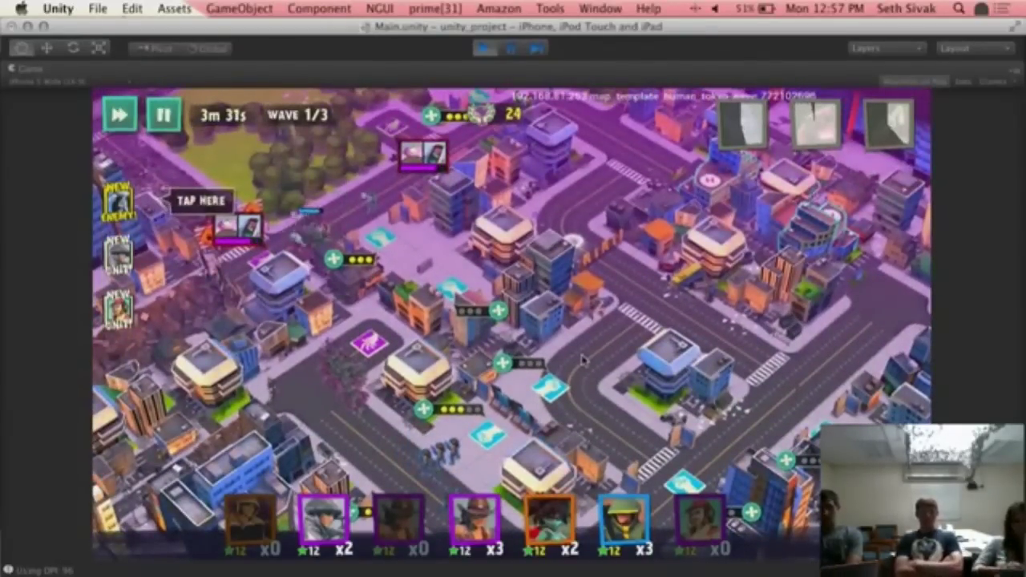
left_click_drag(511, 339, 555, 462)
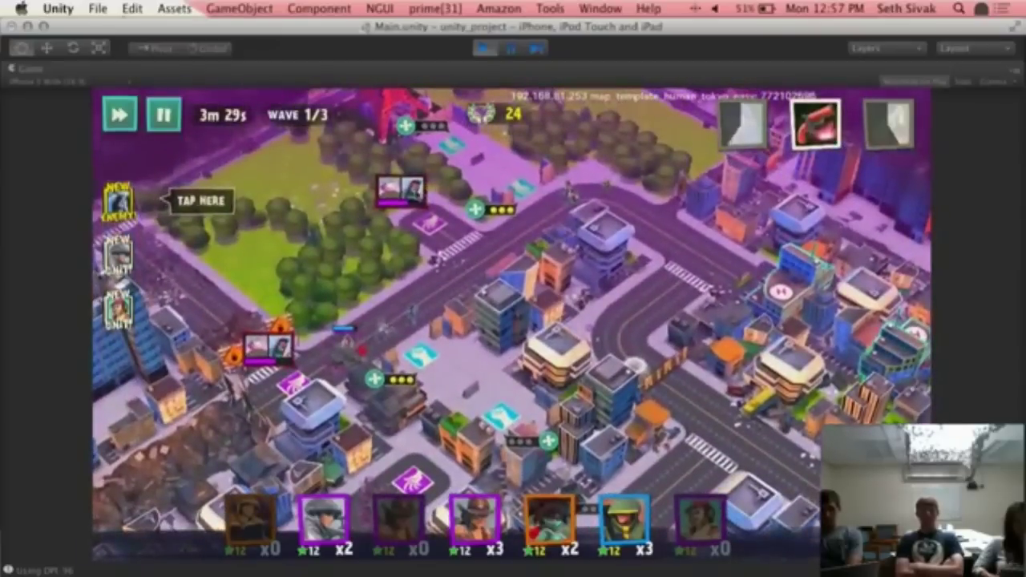
left_click(401, 190)
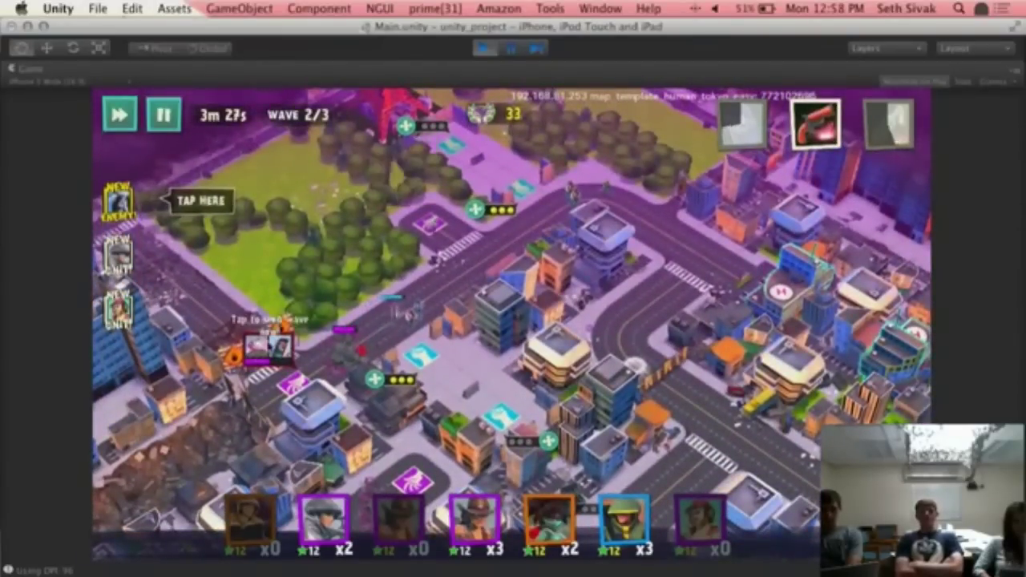
left_click(268, 346)
left_click_drag(542, 307, 452, 319)
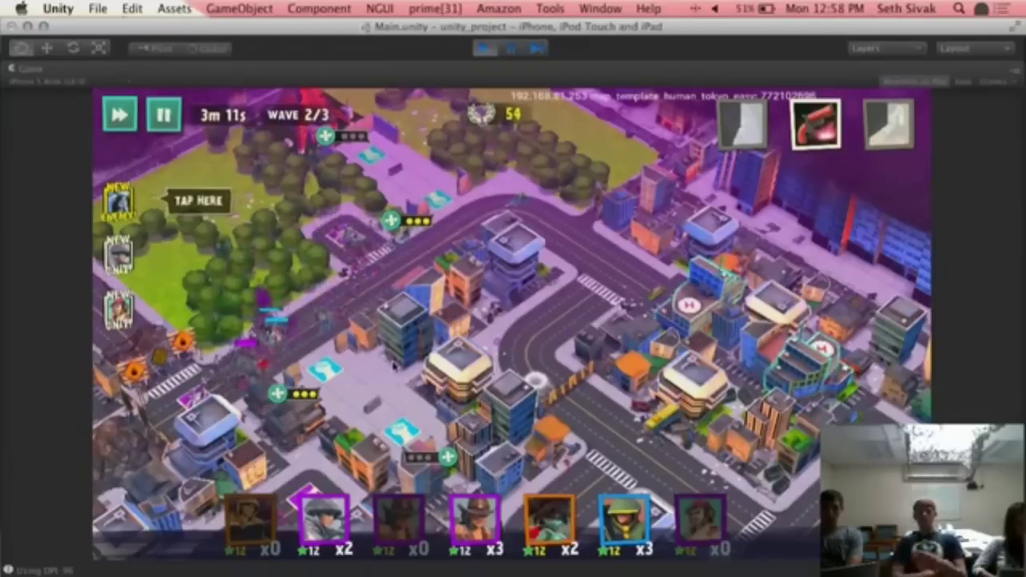
- Use the blue canister and the bottle bomb on the zombies around the spawn point at the park's edge
left_click_drag(376, 361, 421, 212)
left_click_drag(546, 128, 538, 187)
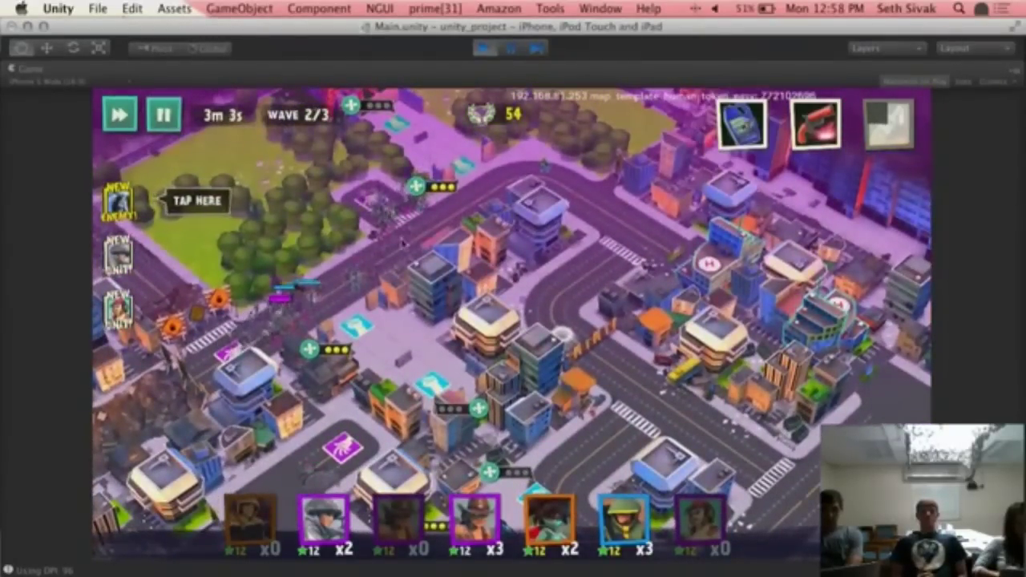
left_click(387, 216)
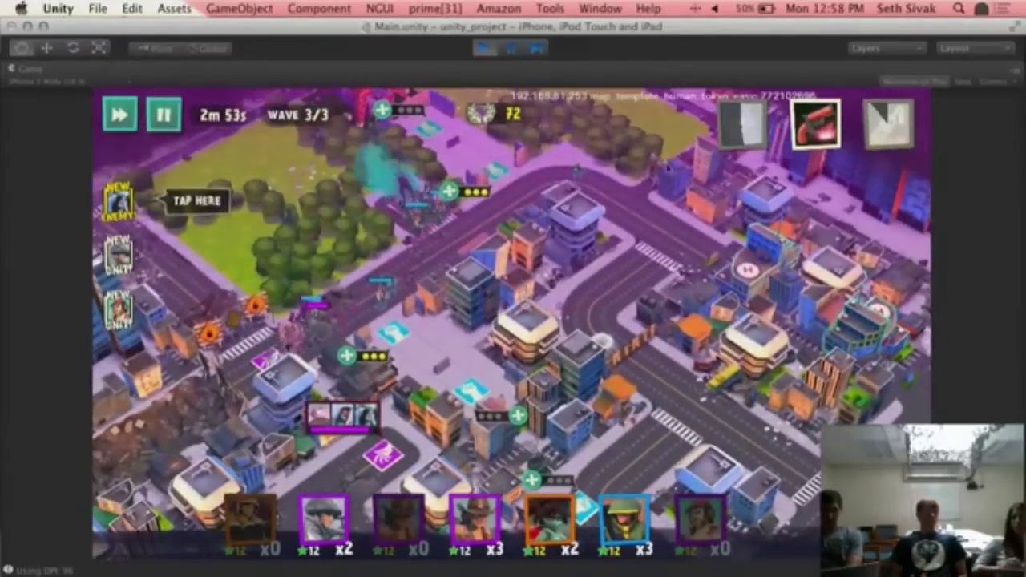
left_click(818, 134)
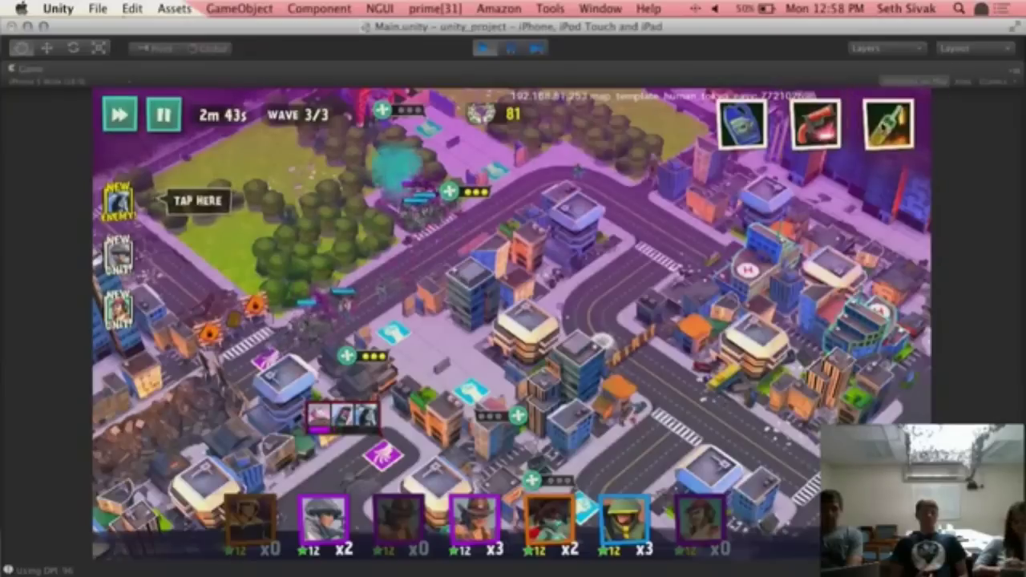
left_click(414, 210)
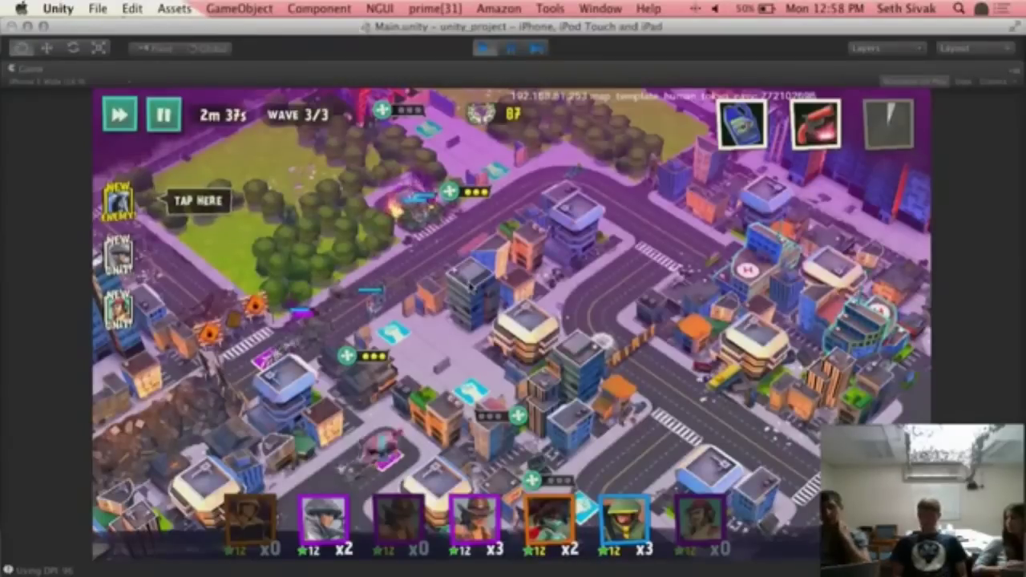
- Fire the flare onto the road junction beside the spawn point near the cream-roofed building
left_click_drag(469, 382, 409, 262)
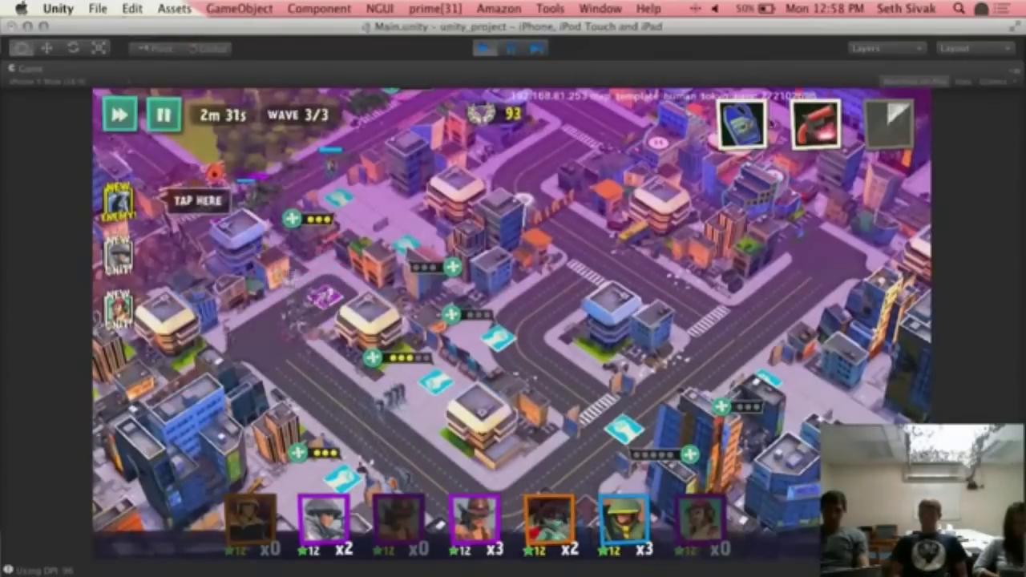
left_click(822, 128)
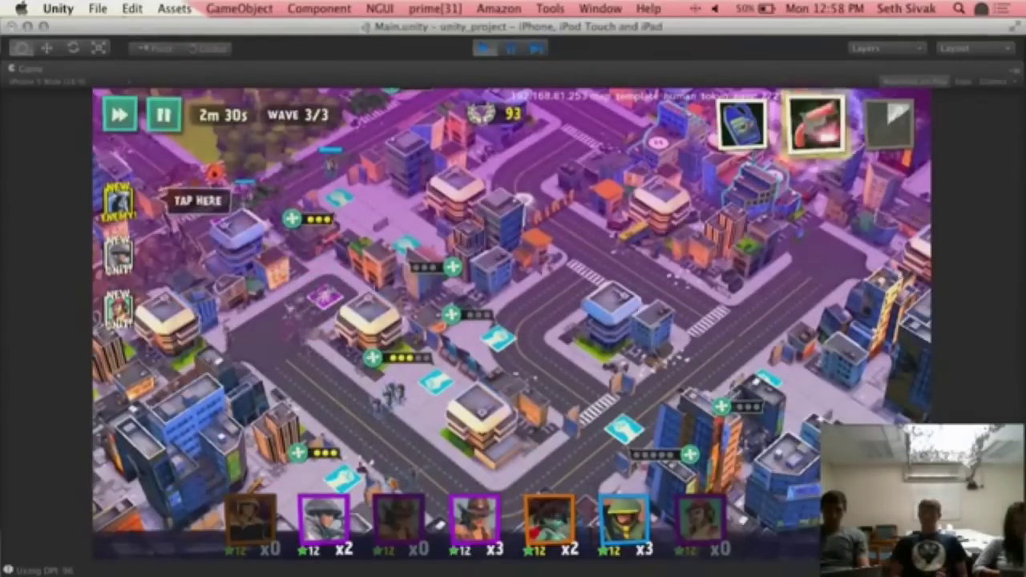
left_click(270, 345)
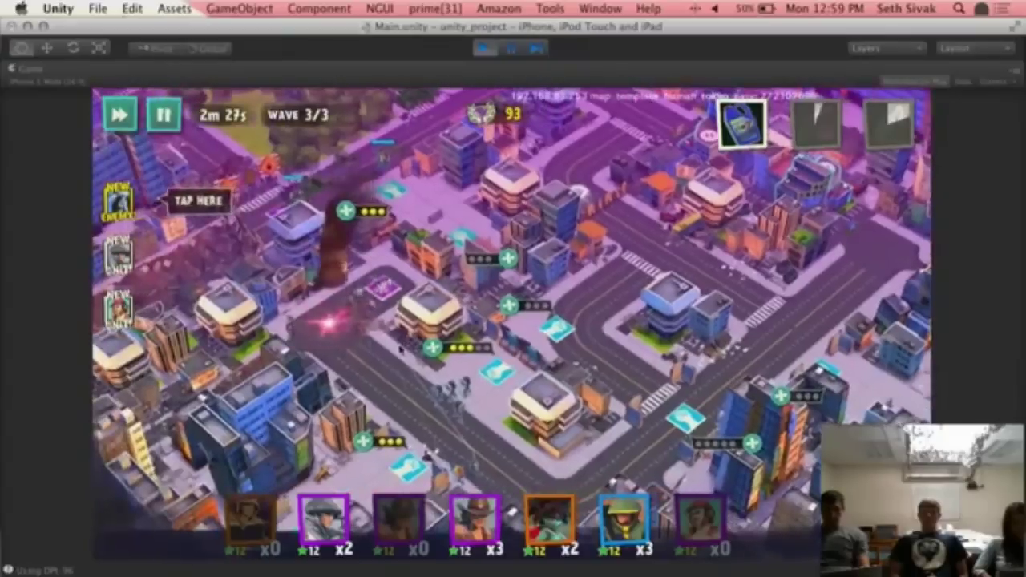
- Follow the final wave around the spawn points to the mission's end and leave the results screen
left_click_drag(428, 286, 480, 371)
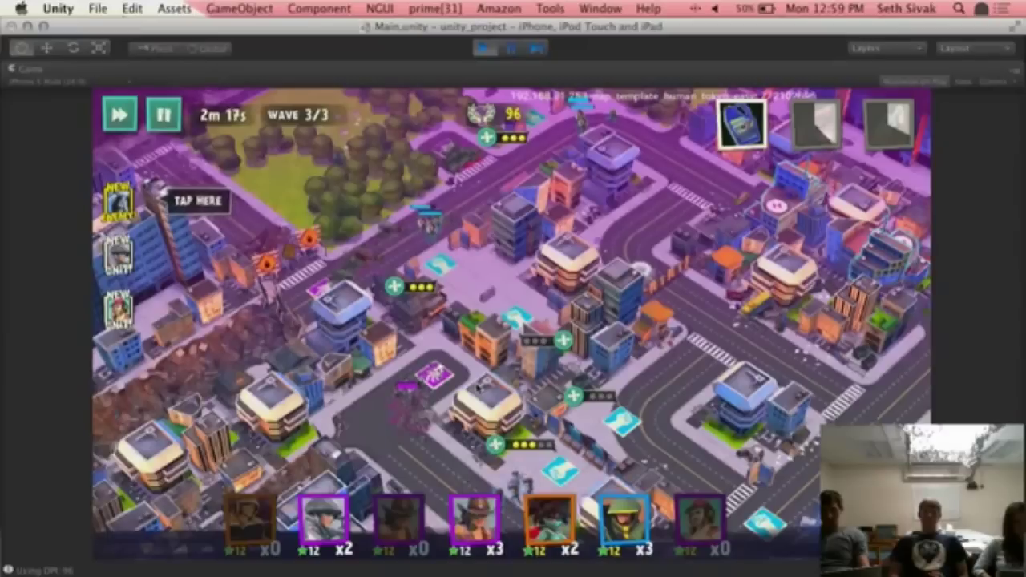
left_click_drag(478, 387, 510, 387)
scroll(384, 364, "up", 3)
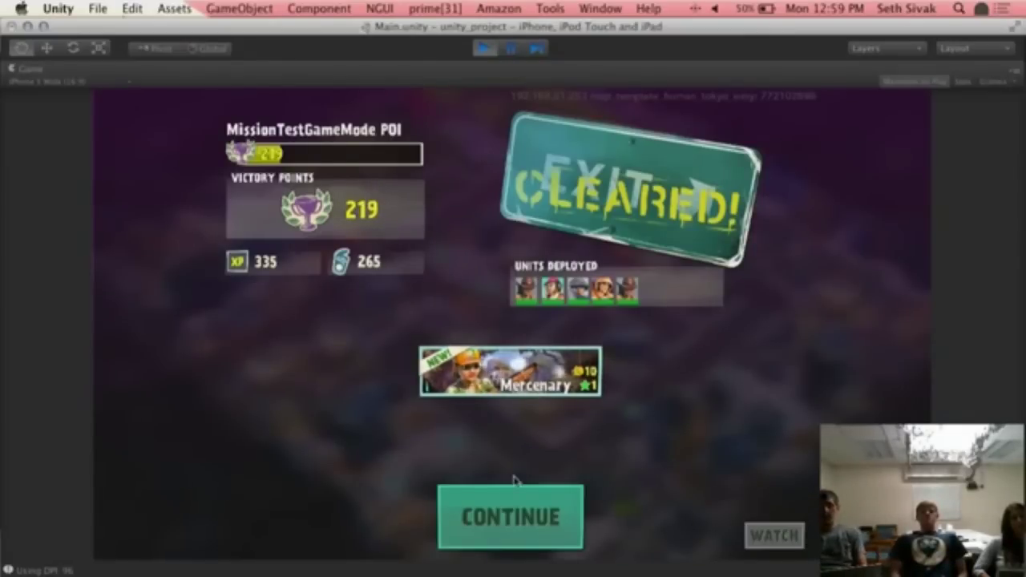
left_click(533, 521)
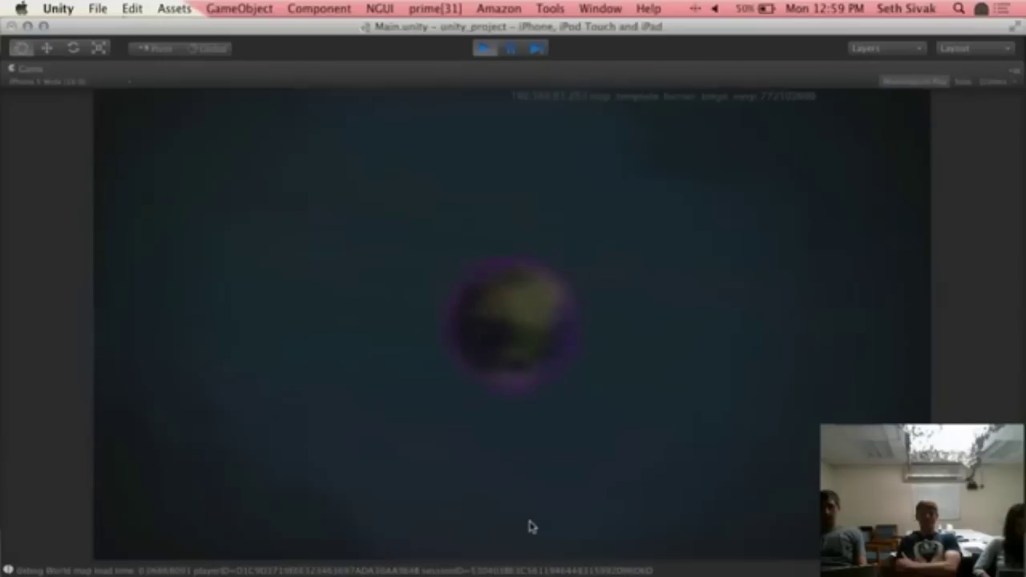
- Stop the play session and select the GameDemo object to show its mission and unit slot settings
left_click(484, 50)
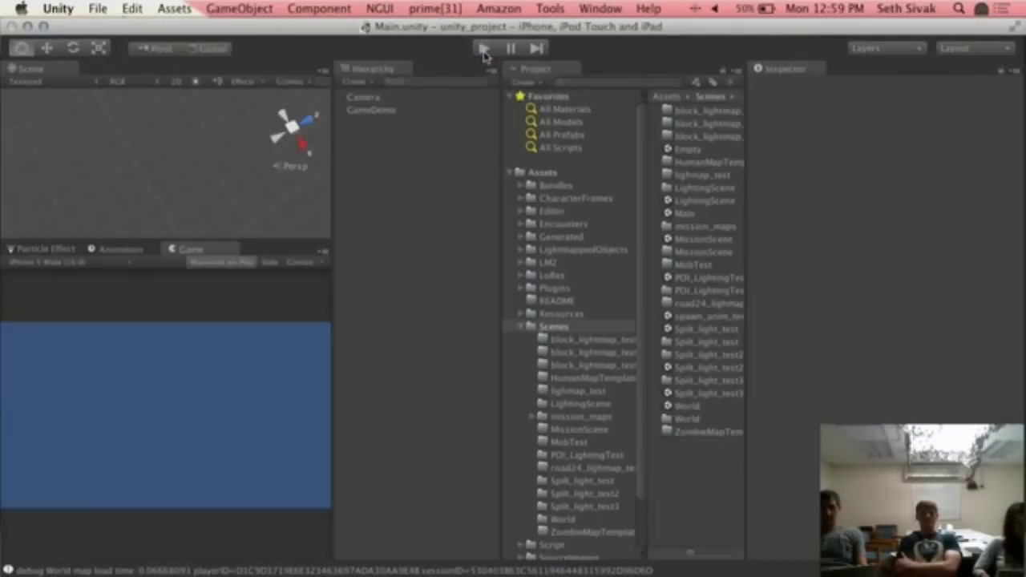
left_click(393, 115)
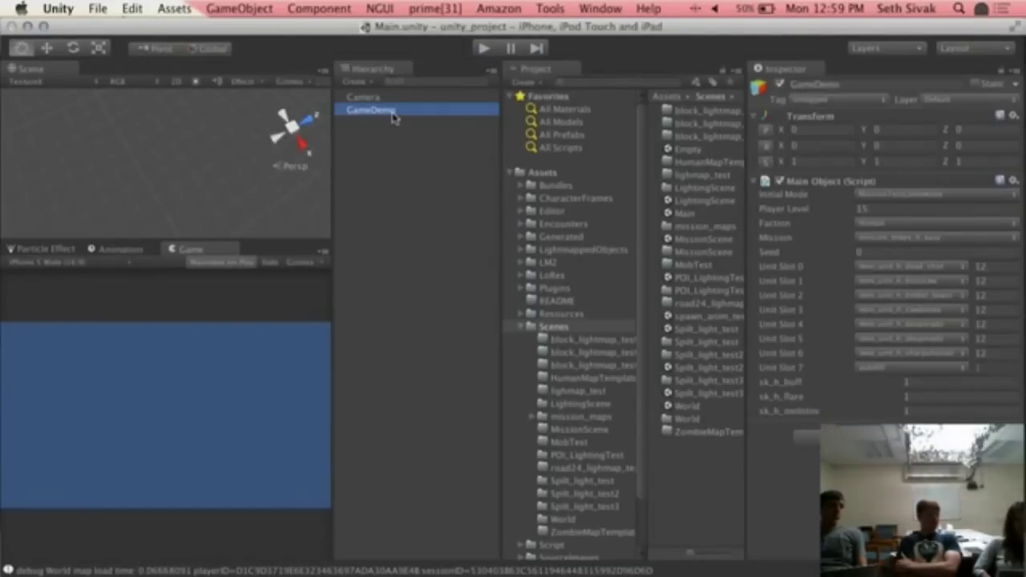